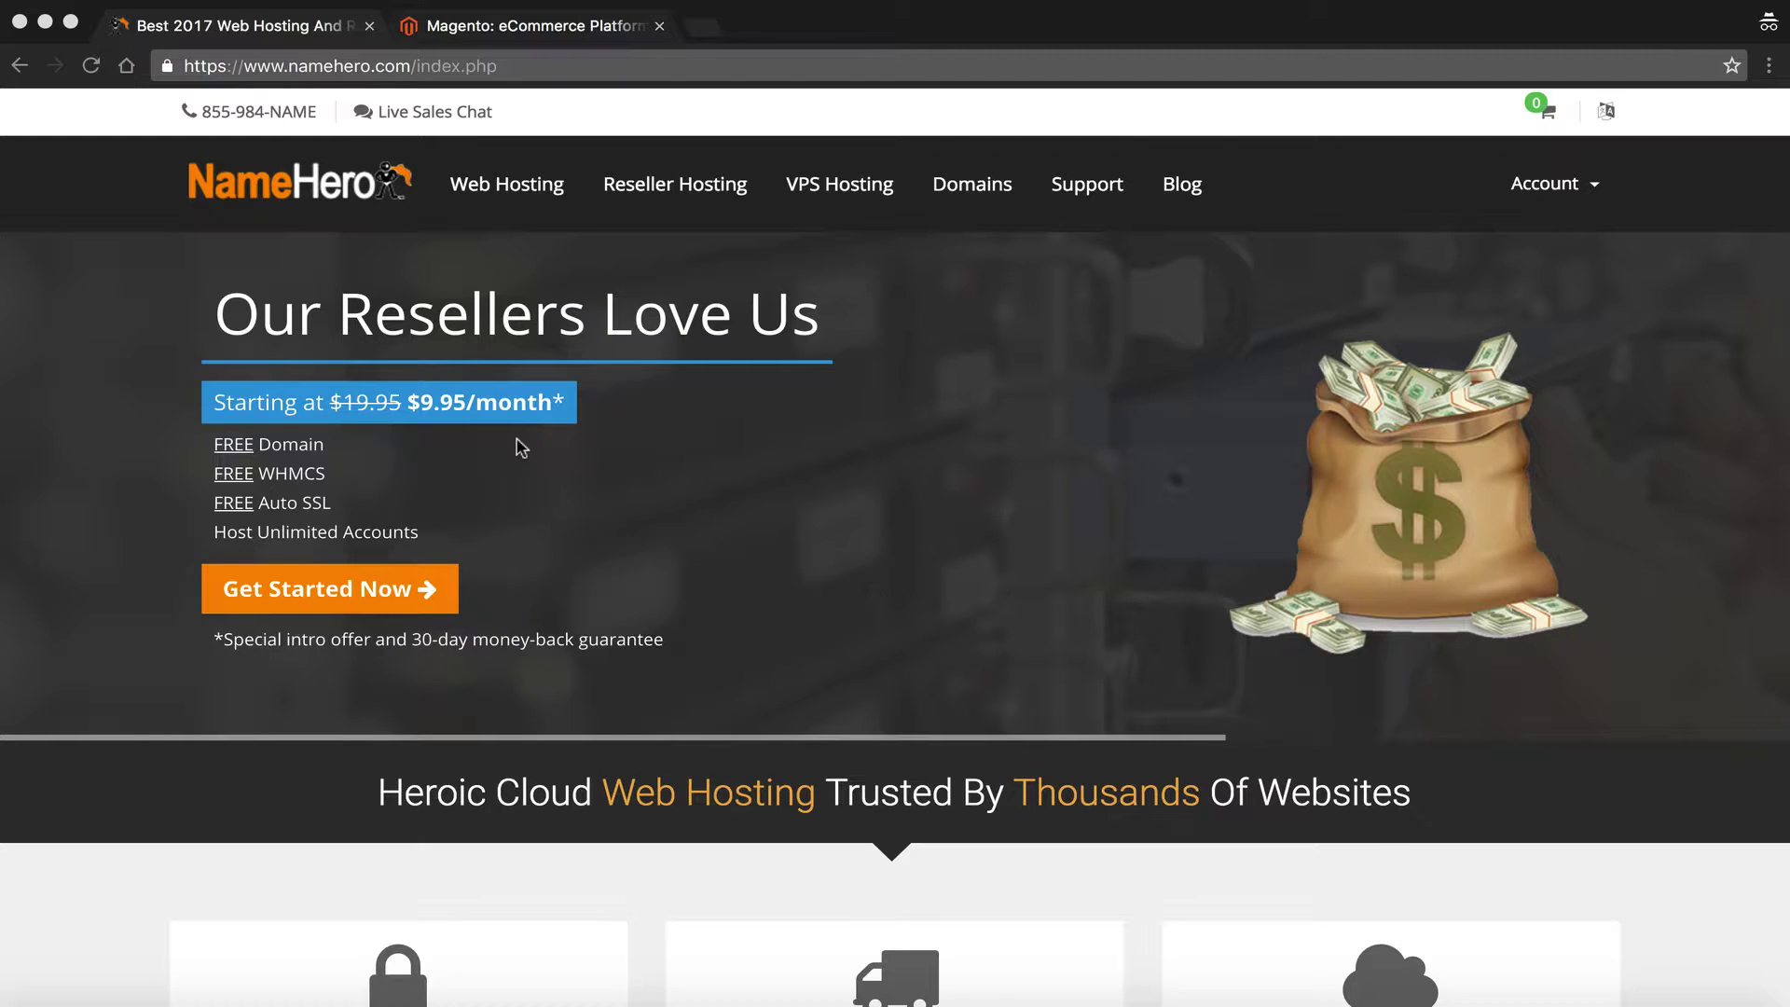
# Look over the Magento website in the other tab, then return to the NameHero site
pyautogui.scroll(-5, 520, 447)
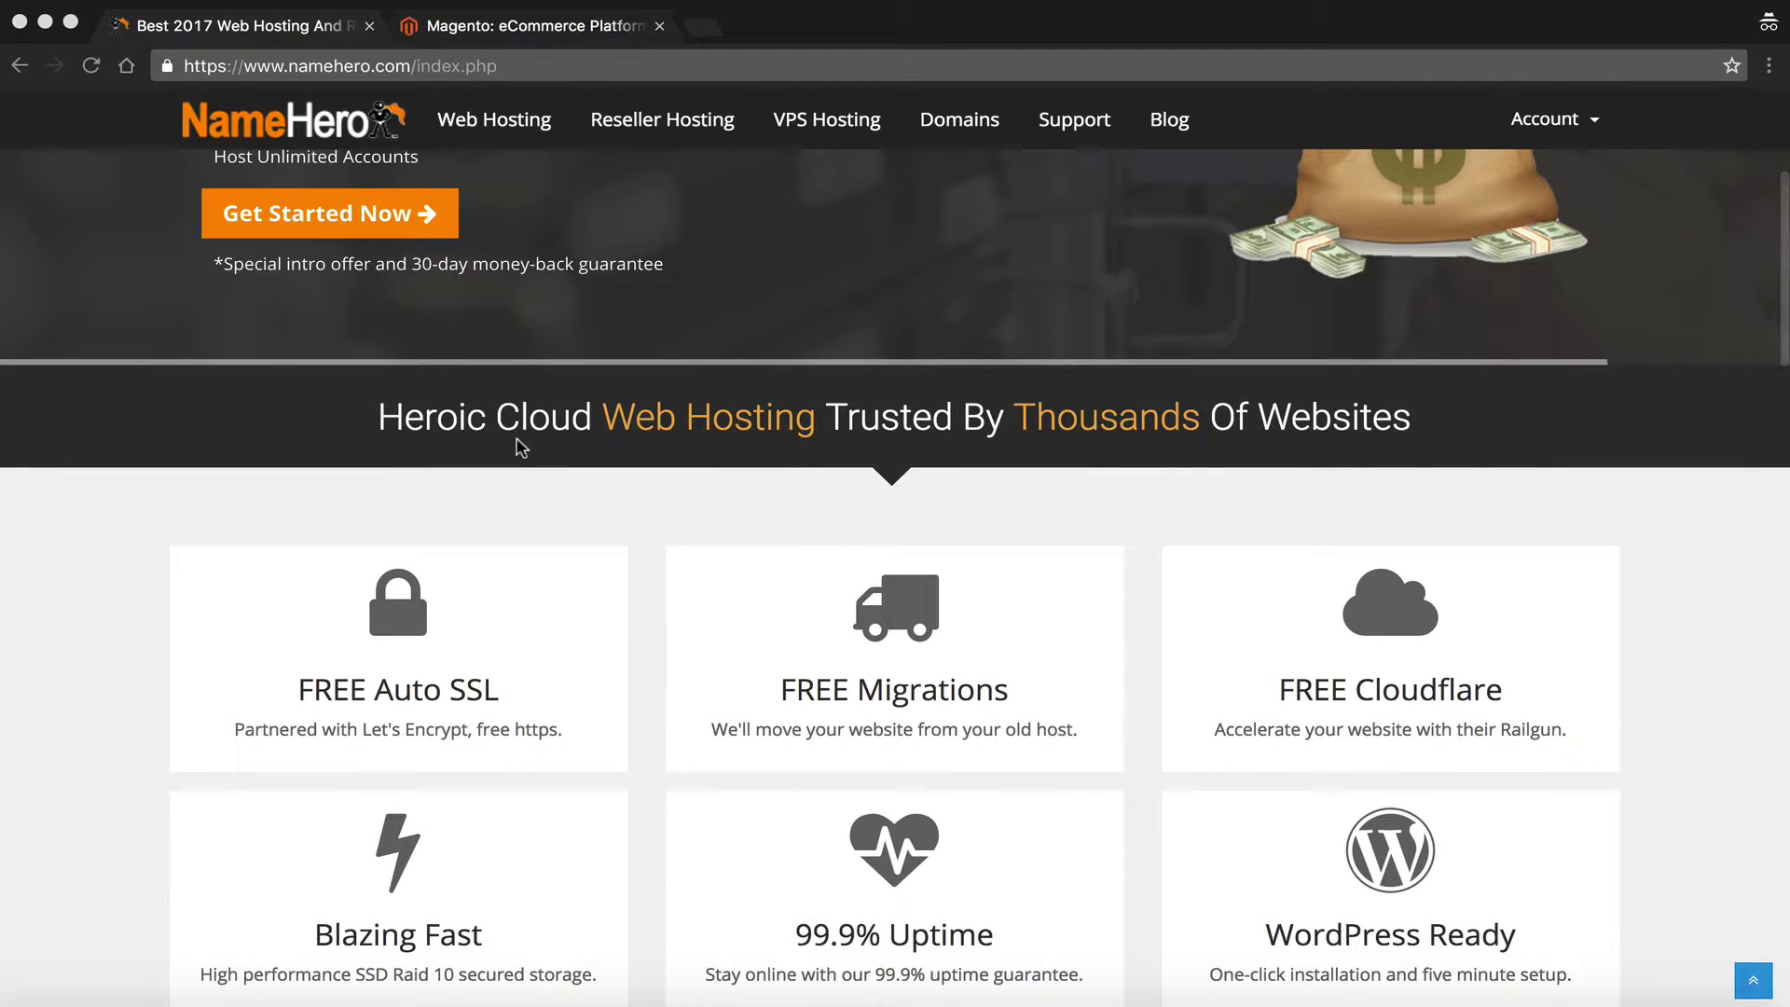
pyautogui.scroll(-2, 520, 447)
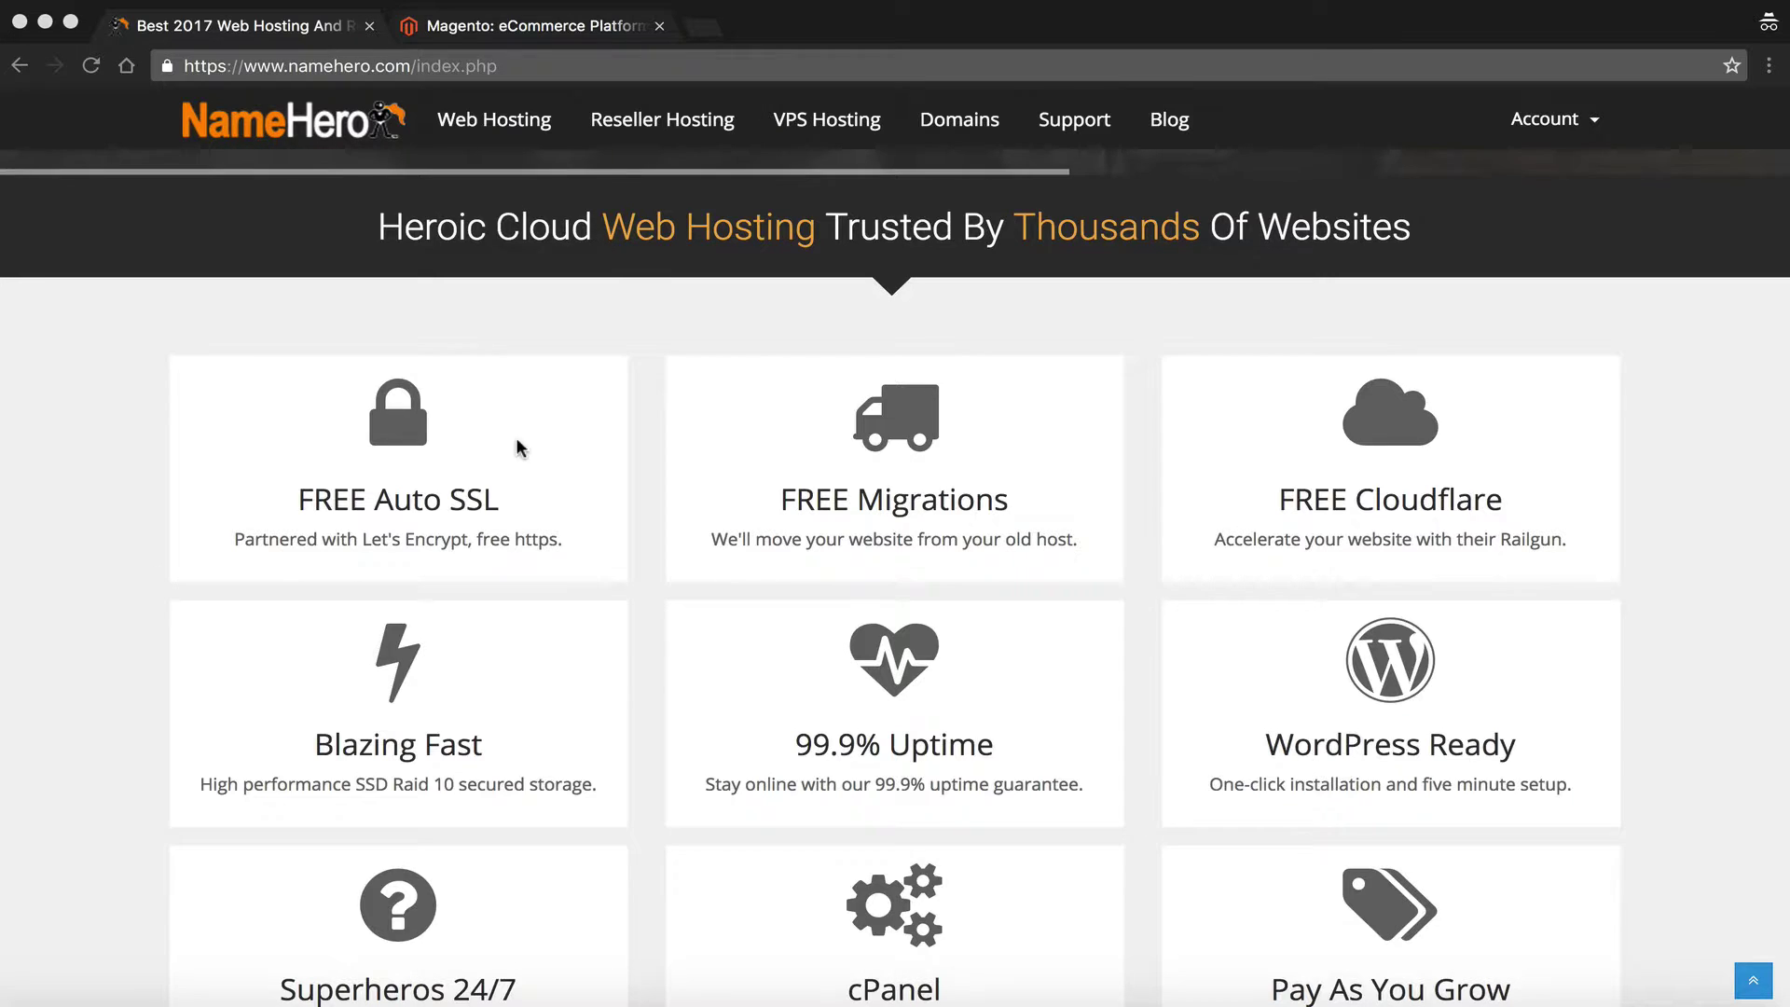
pyautogui.scroll(5, 520, 447)
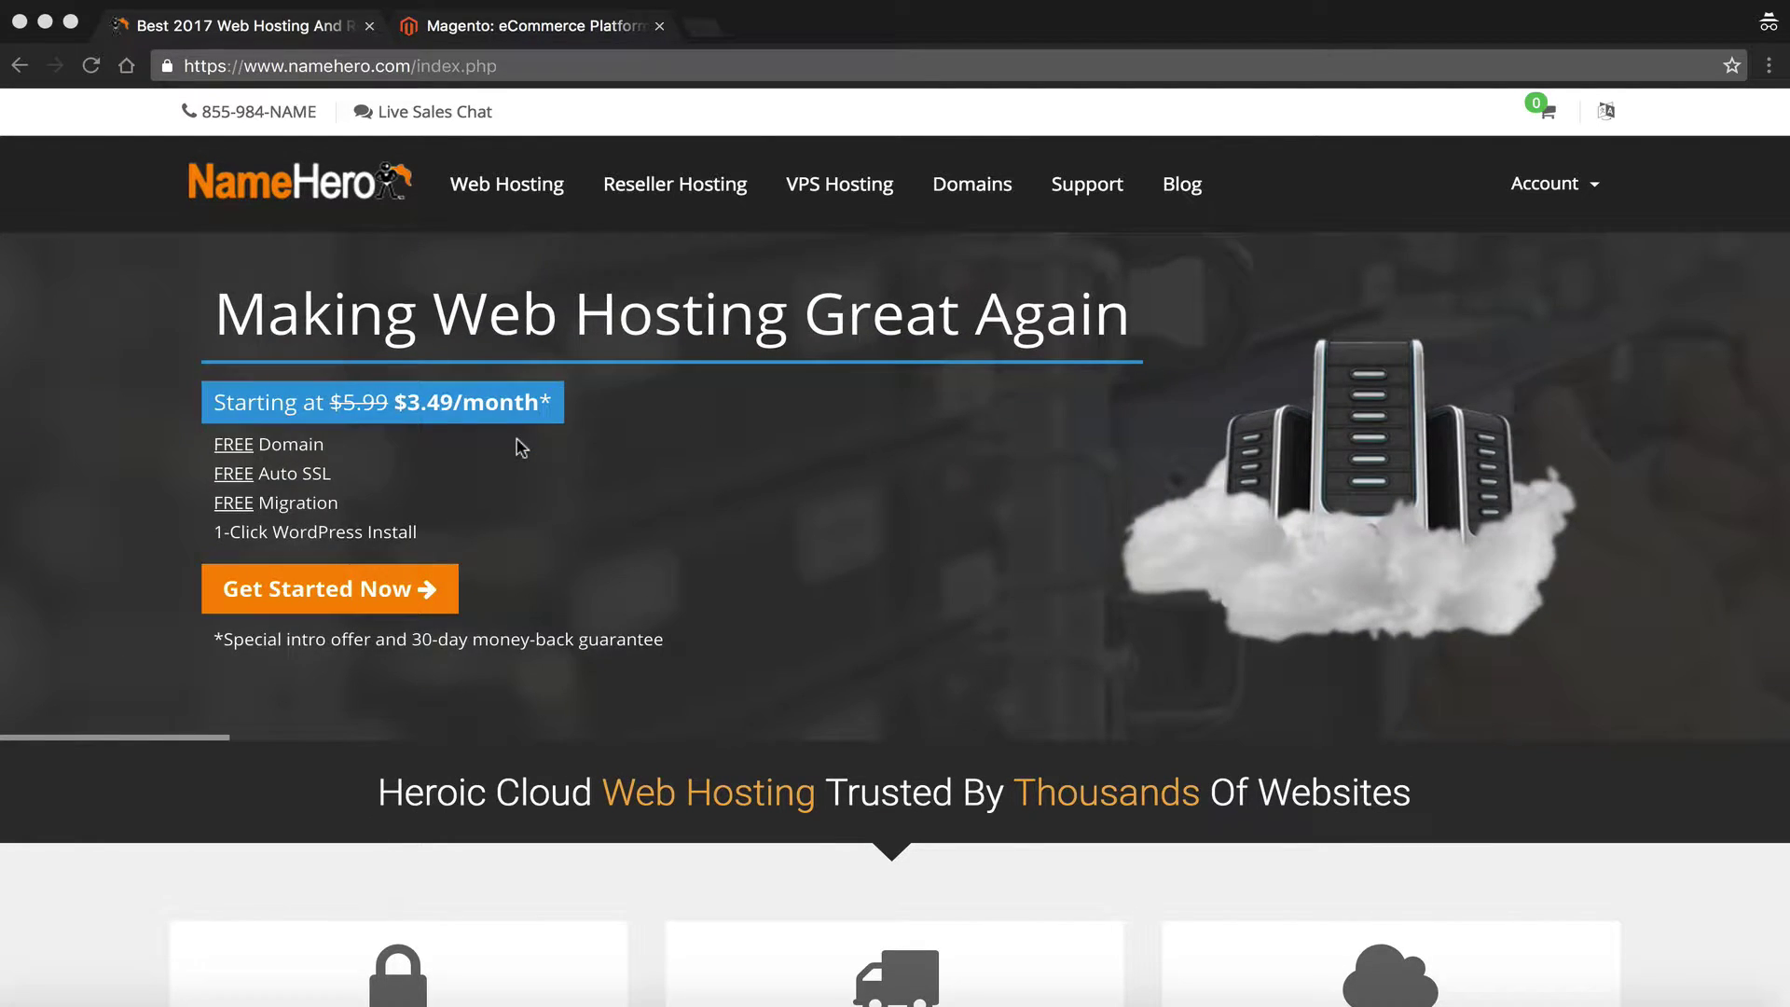
pyautogui.click(466, 25)
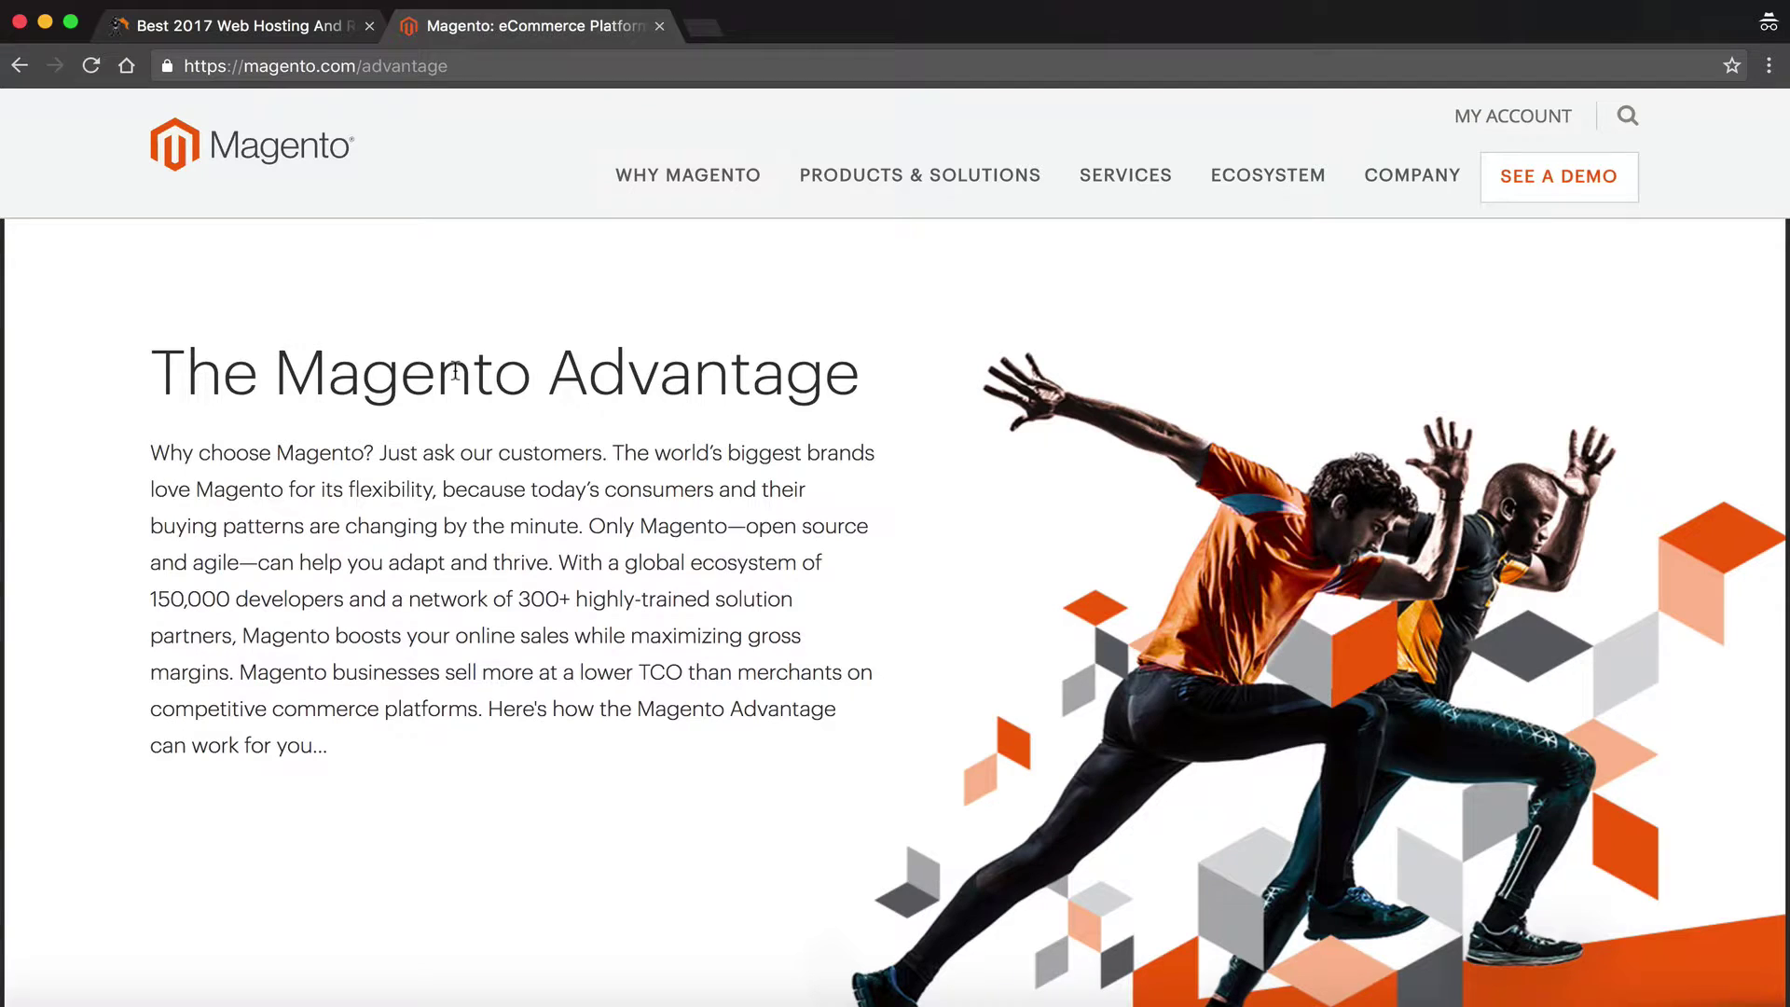
pyautogui.scroll(-10, 455, 371)
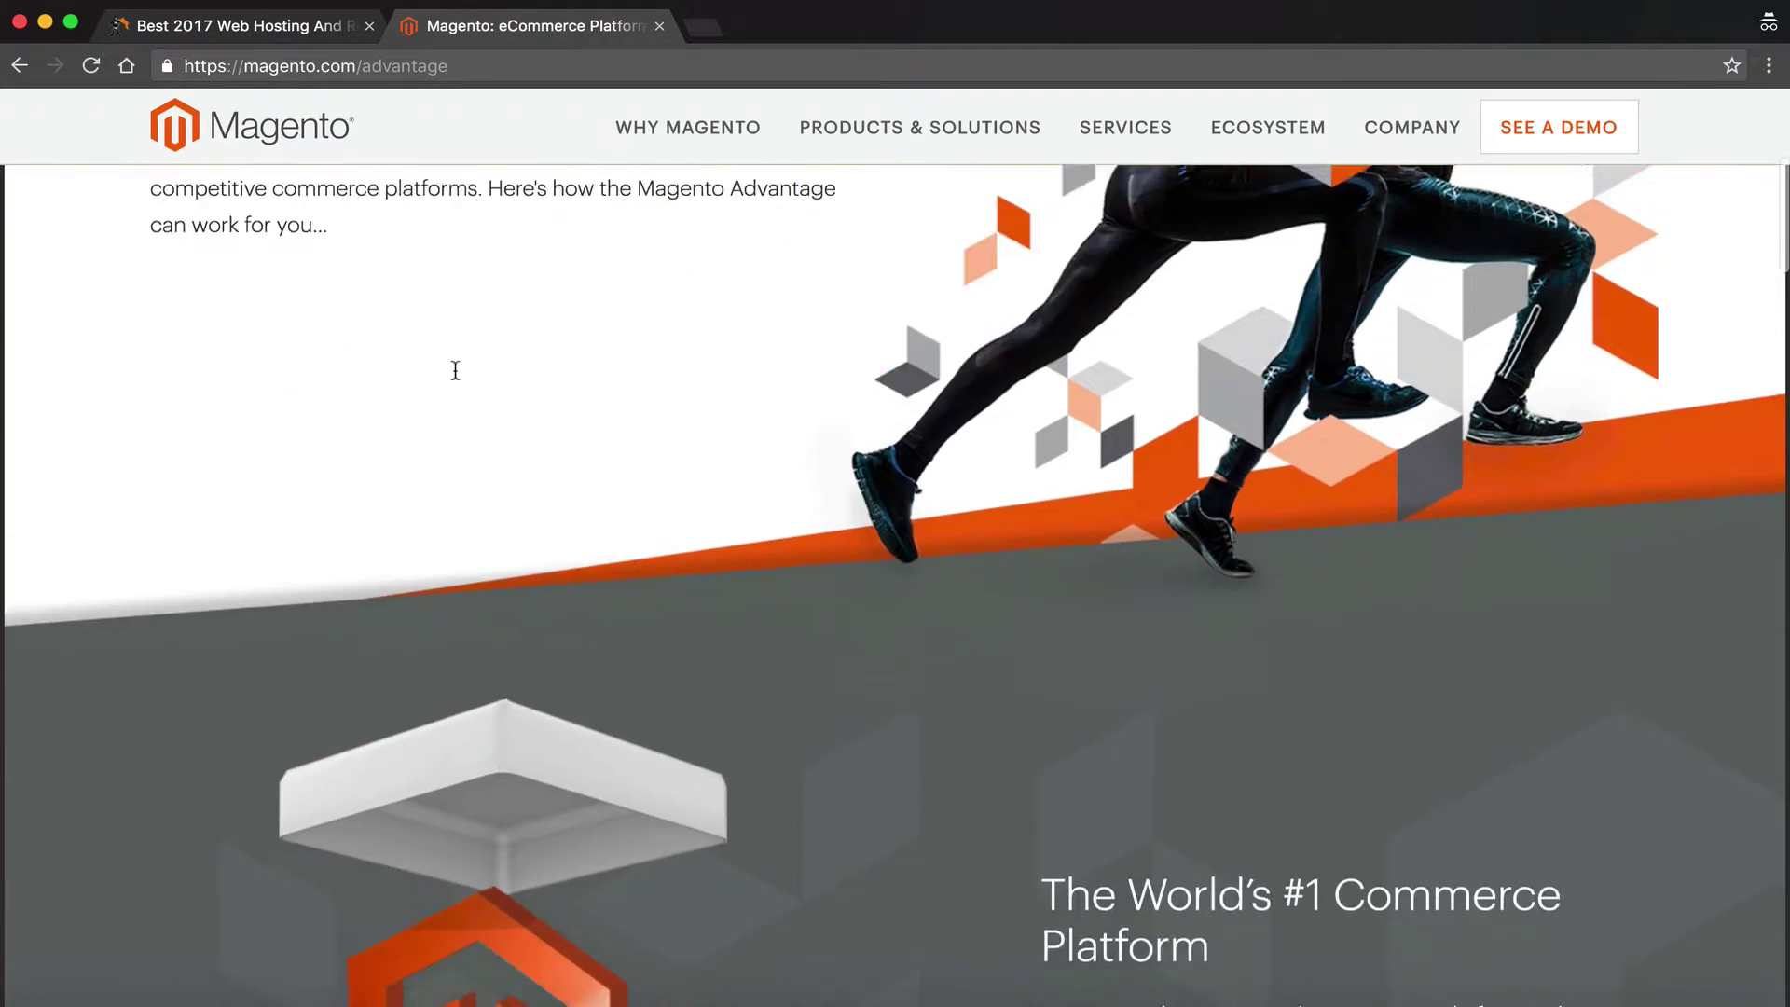
pyautogui.scroll(-15, 455, 370)
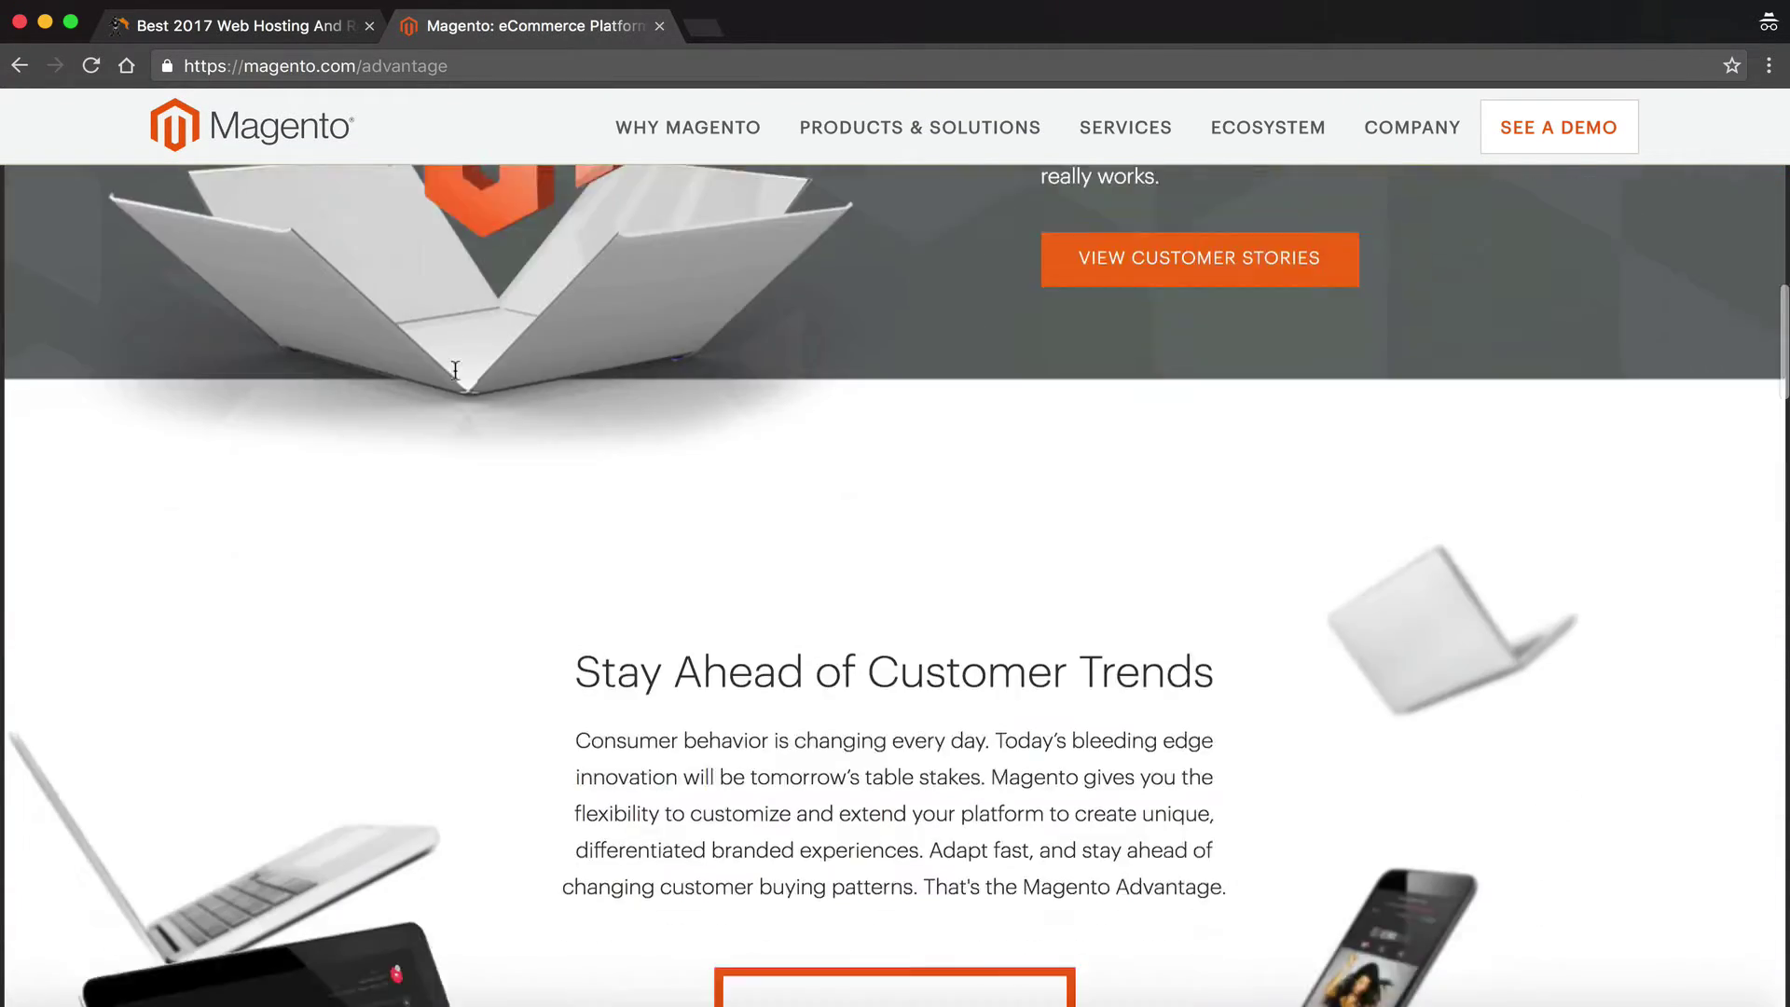
pyautogui.scroll(-5, 454, 370)
pyautogui.scroll(20, 453, 370)
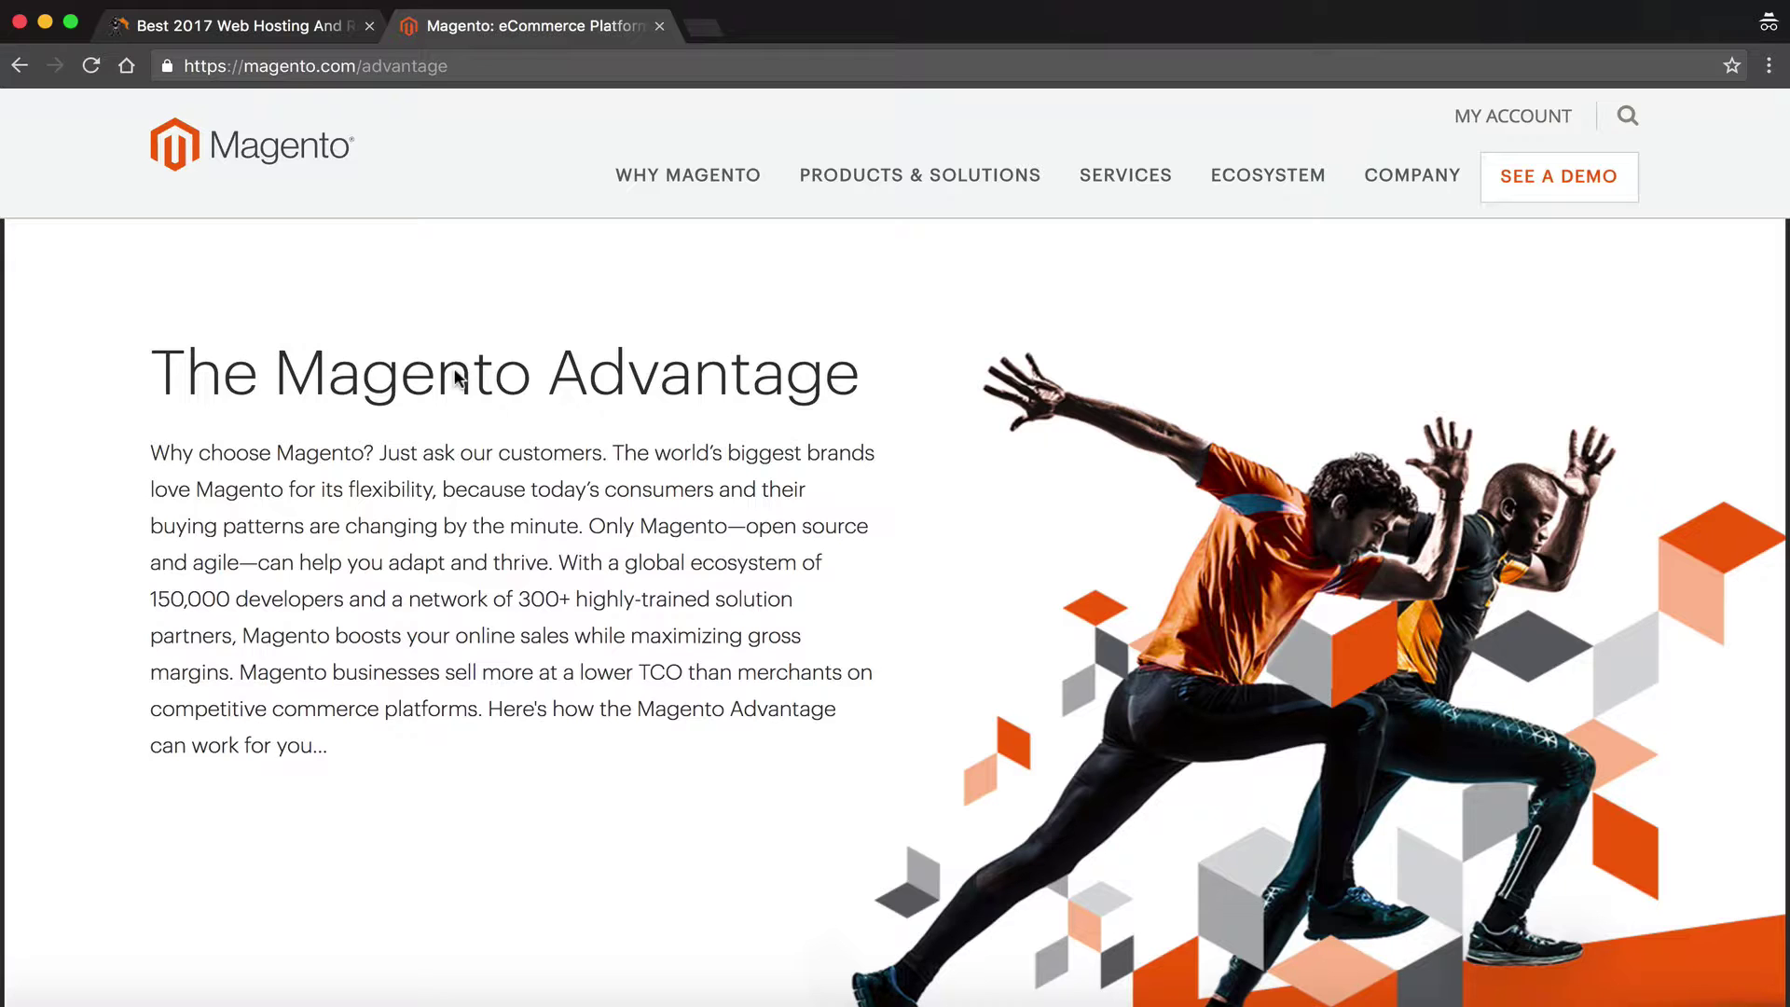
pyautogui.click(238, 38)
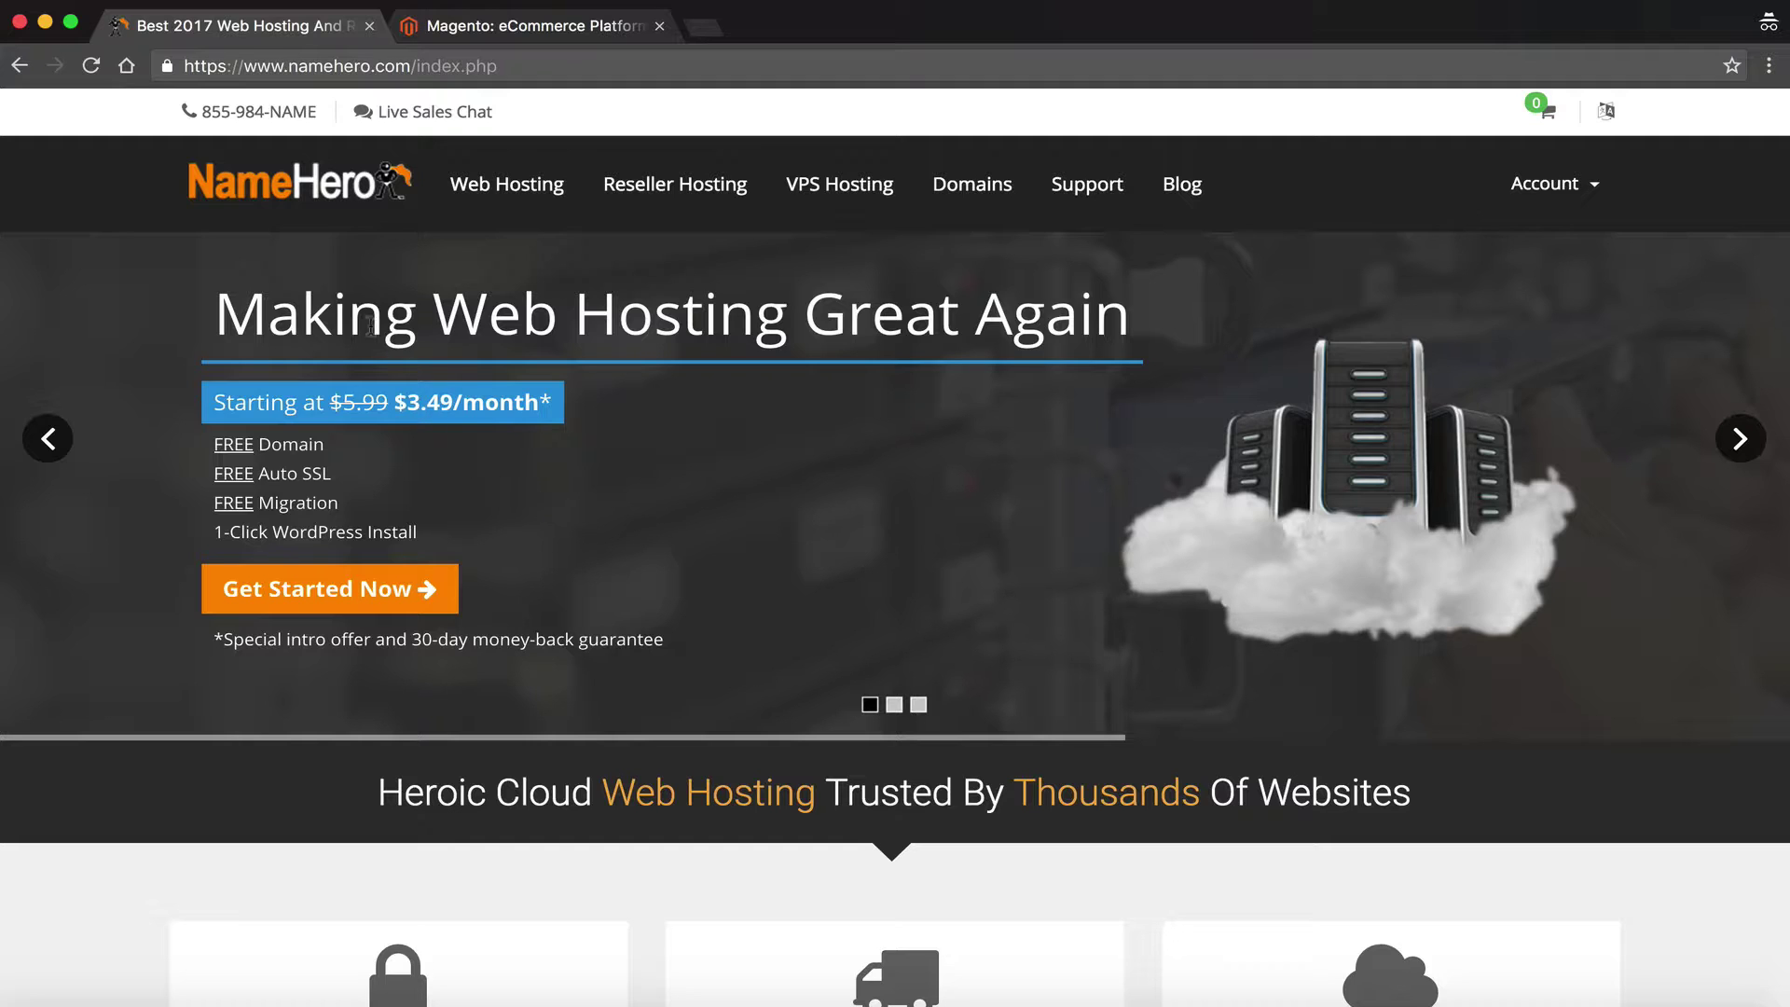
# Go to the Web Hosting page and scroll down to the Starter, Plus and Business plan cards
pyautogui.click(415, 593)
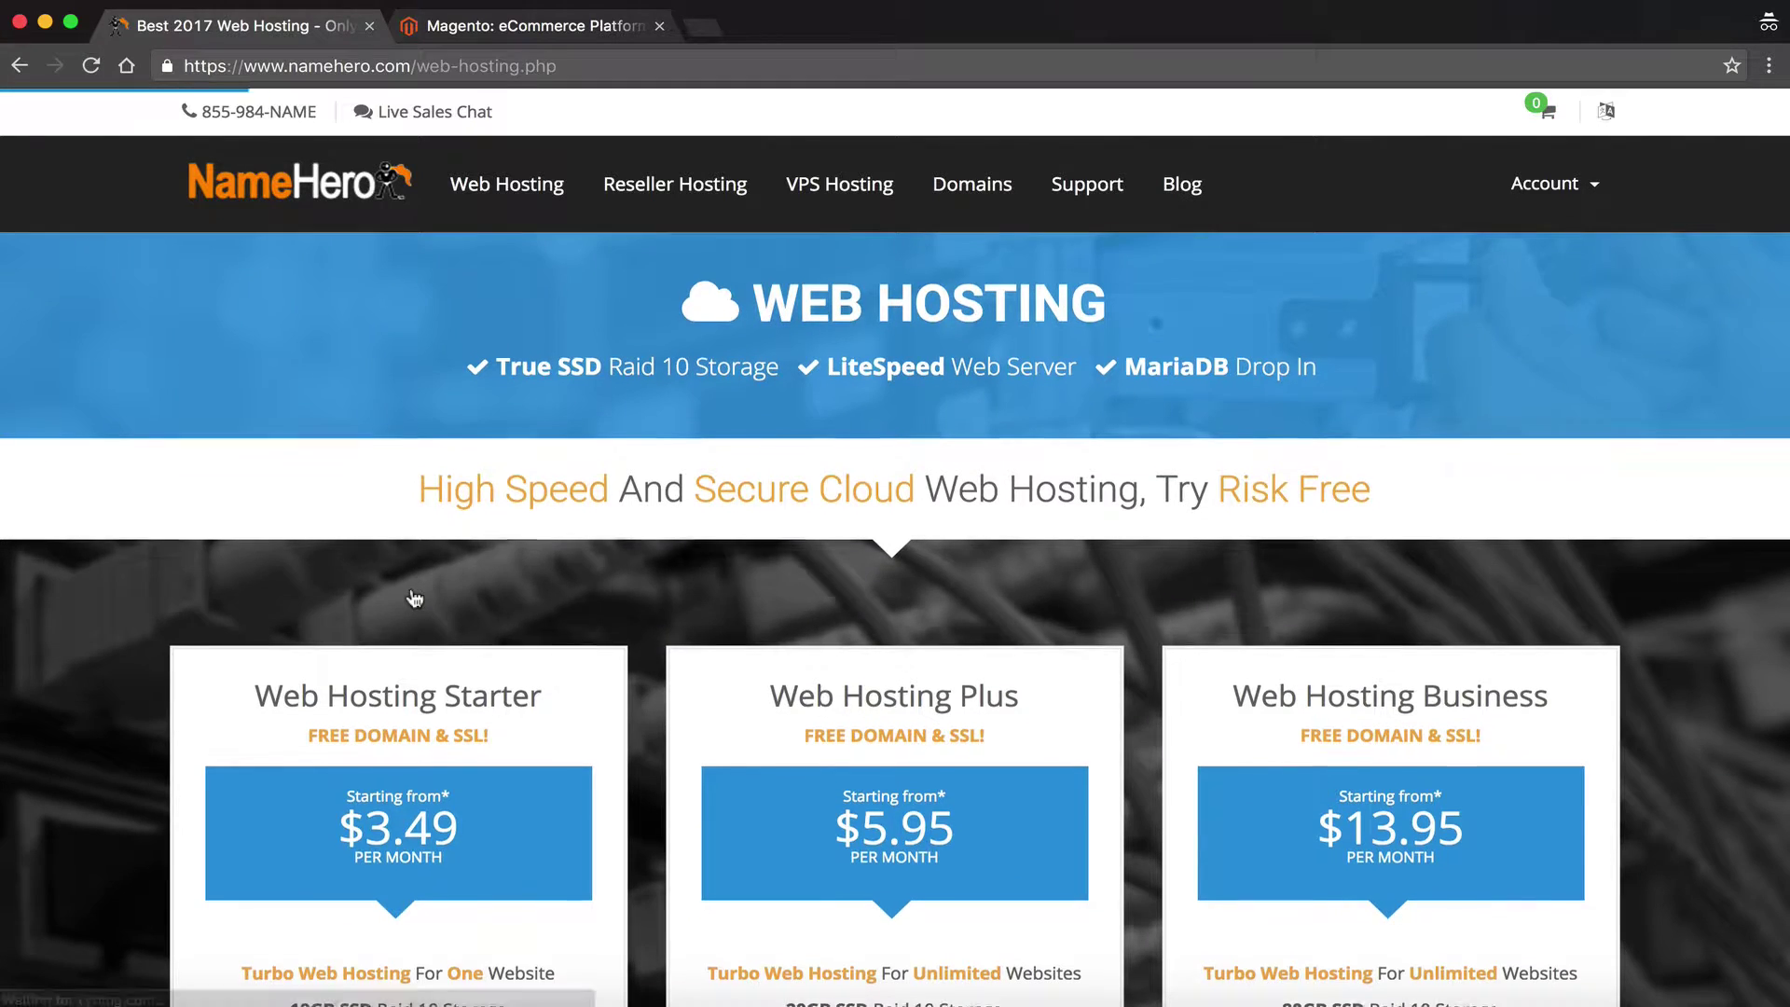
pyautogui.scroll(-2, 415, 597)
pyautogui.scroll(-3, 415, 597)
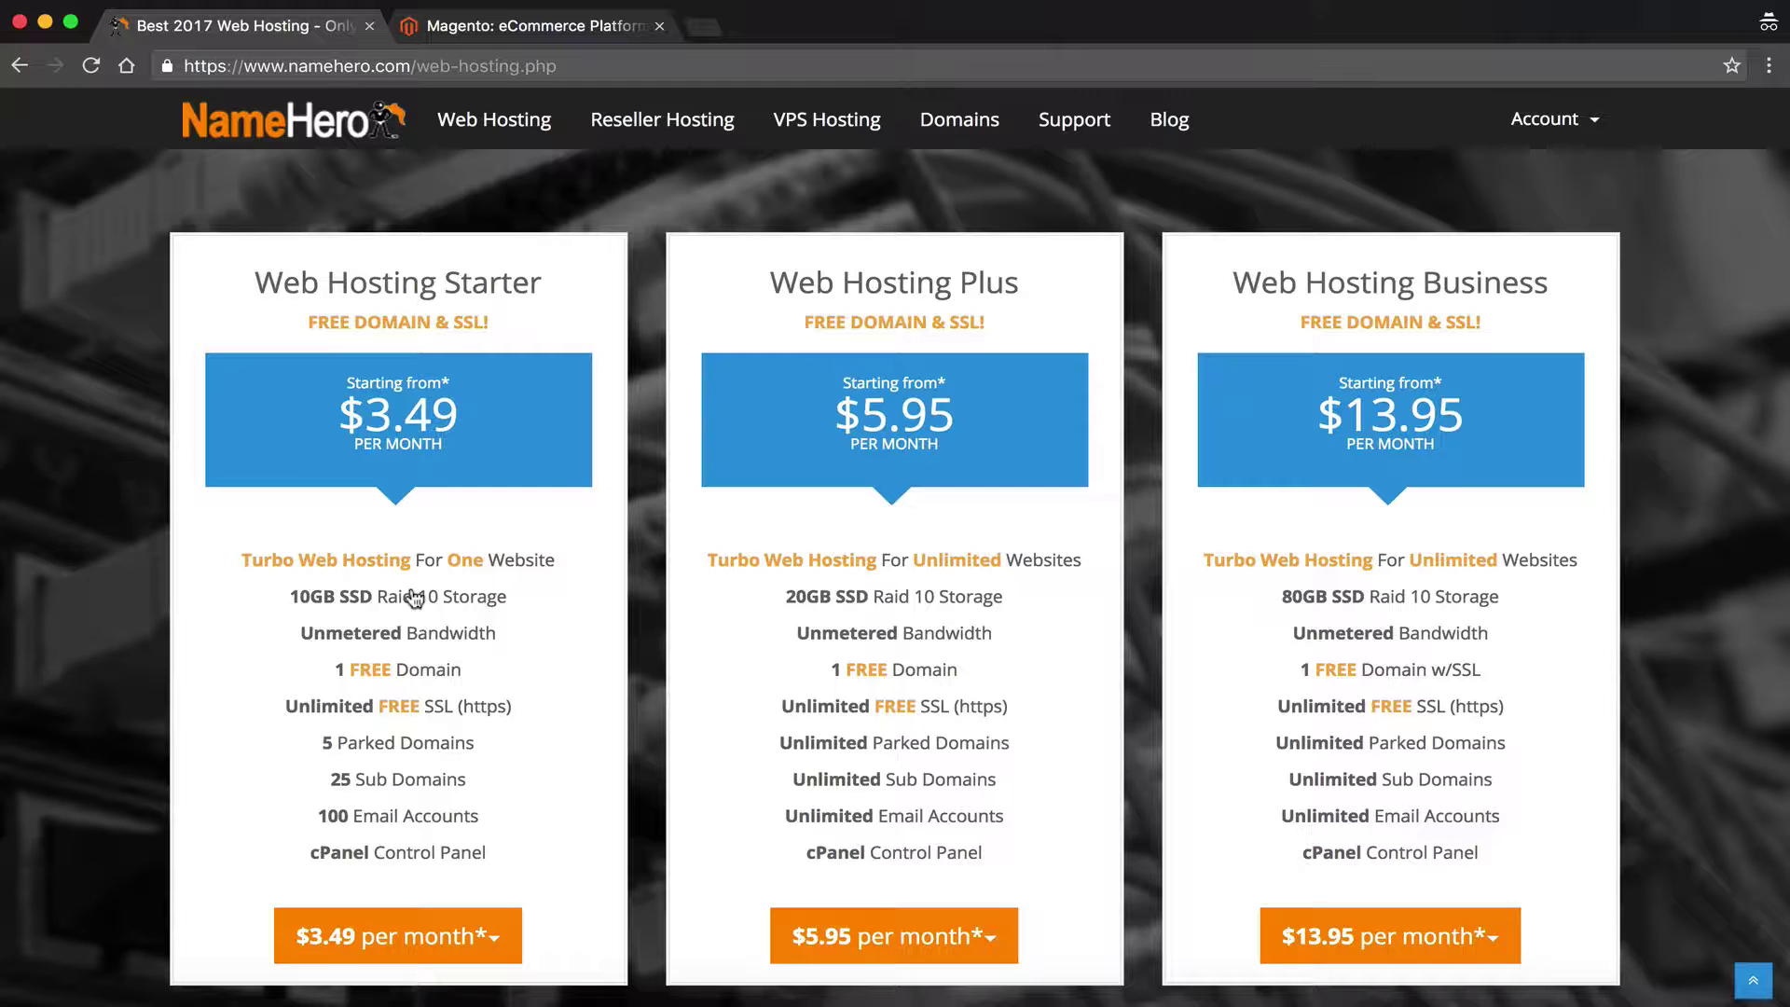
pyautogui.scroll(-1, 414, 597)
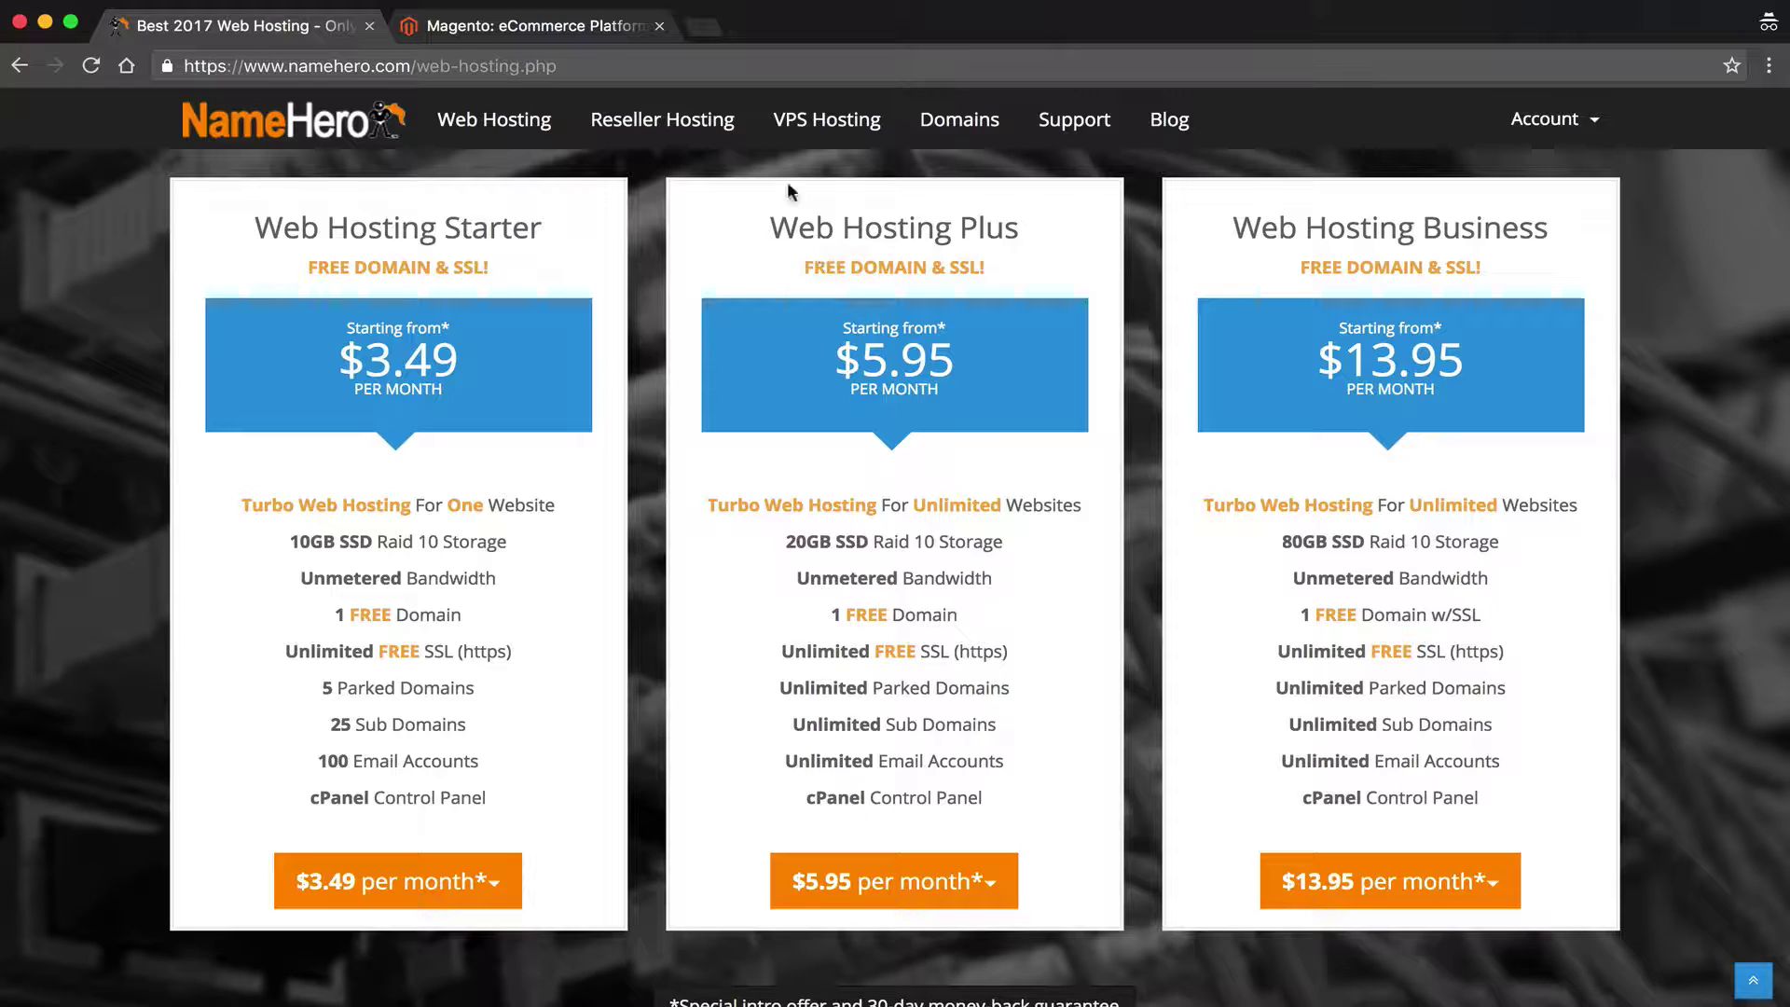
# Highlight Web Hosting Plus's name, 20GB SSD, unmetered bandwidth, free domain, and Business's 80GB SSD
pyautogui.moveTo(768, 228); pyautogui.dragTo(1034, 233)
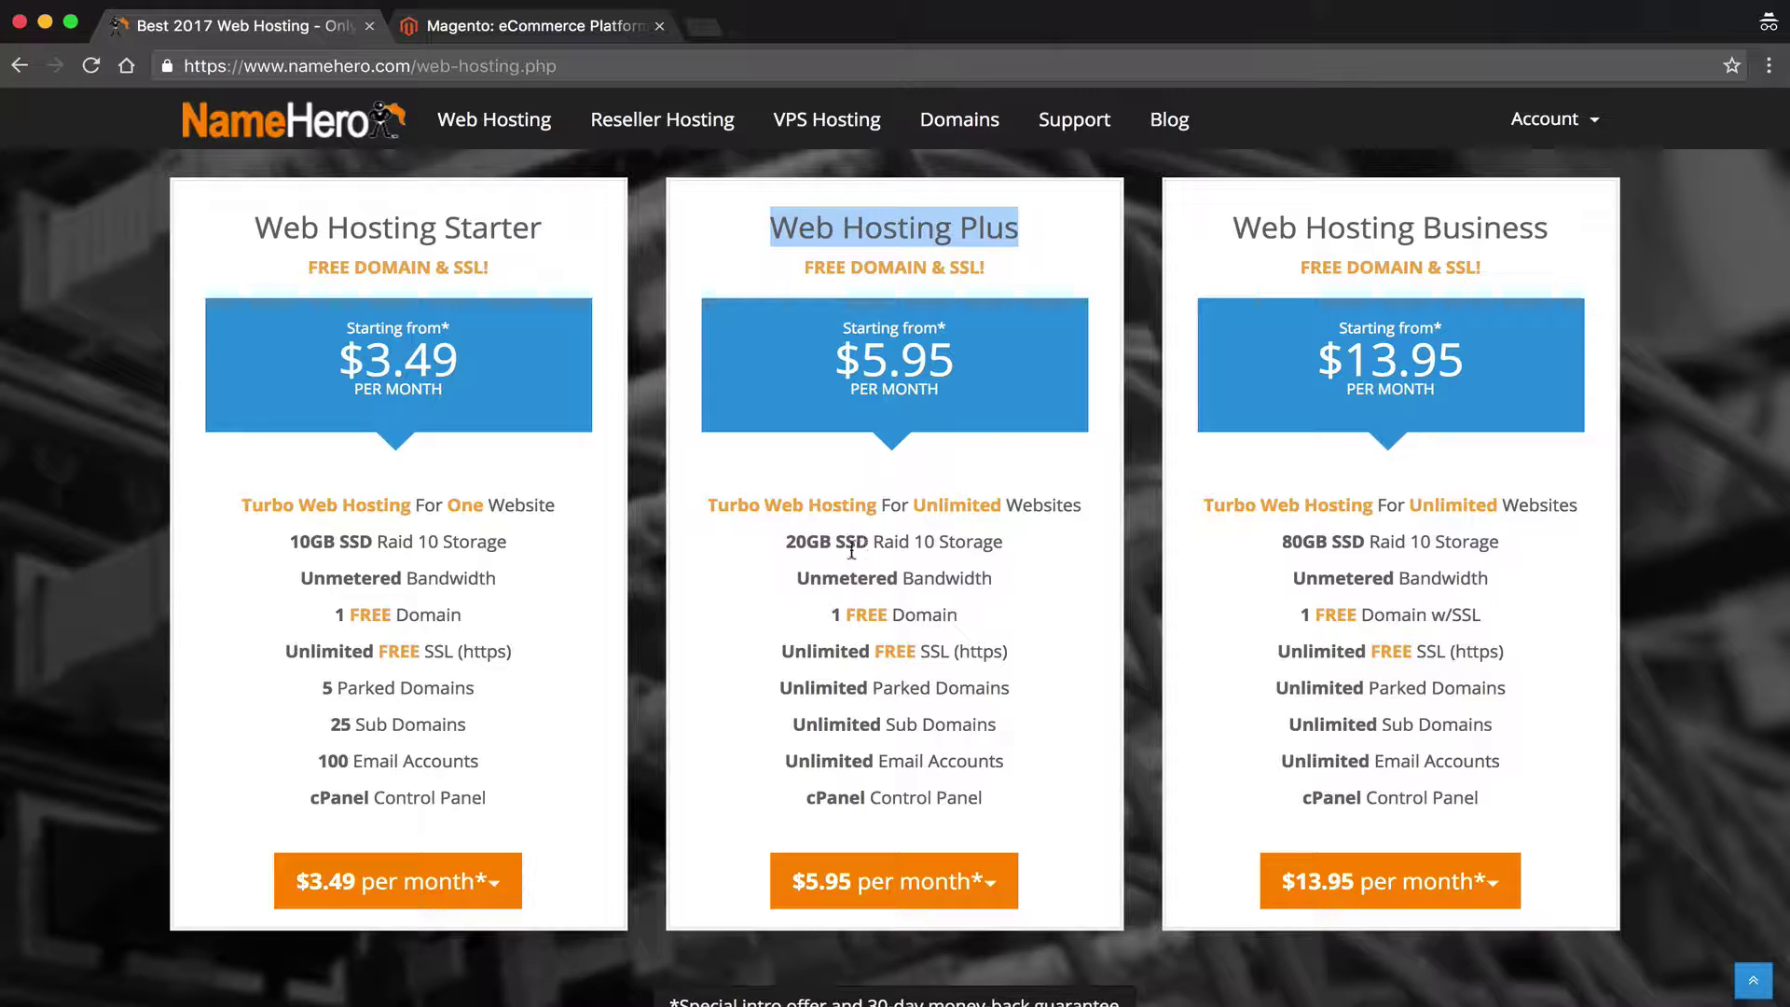
pyautogui.moveTo(791, 541); pyautogui.dragTo(869, 547)
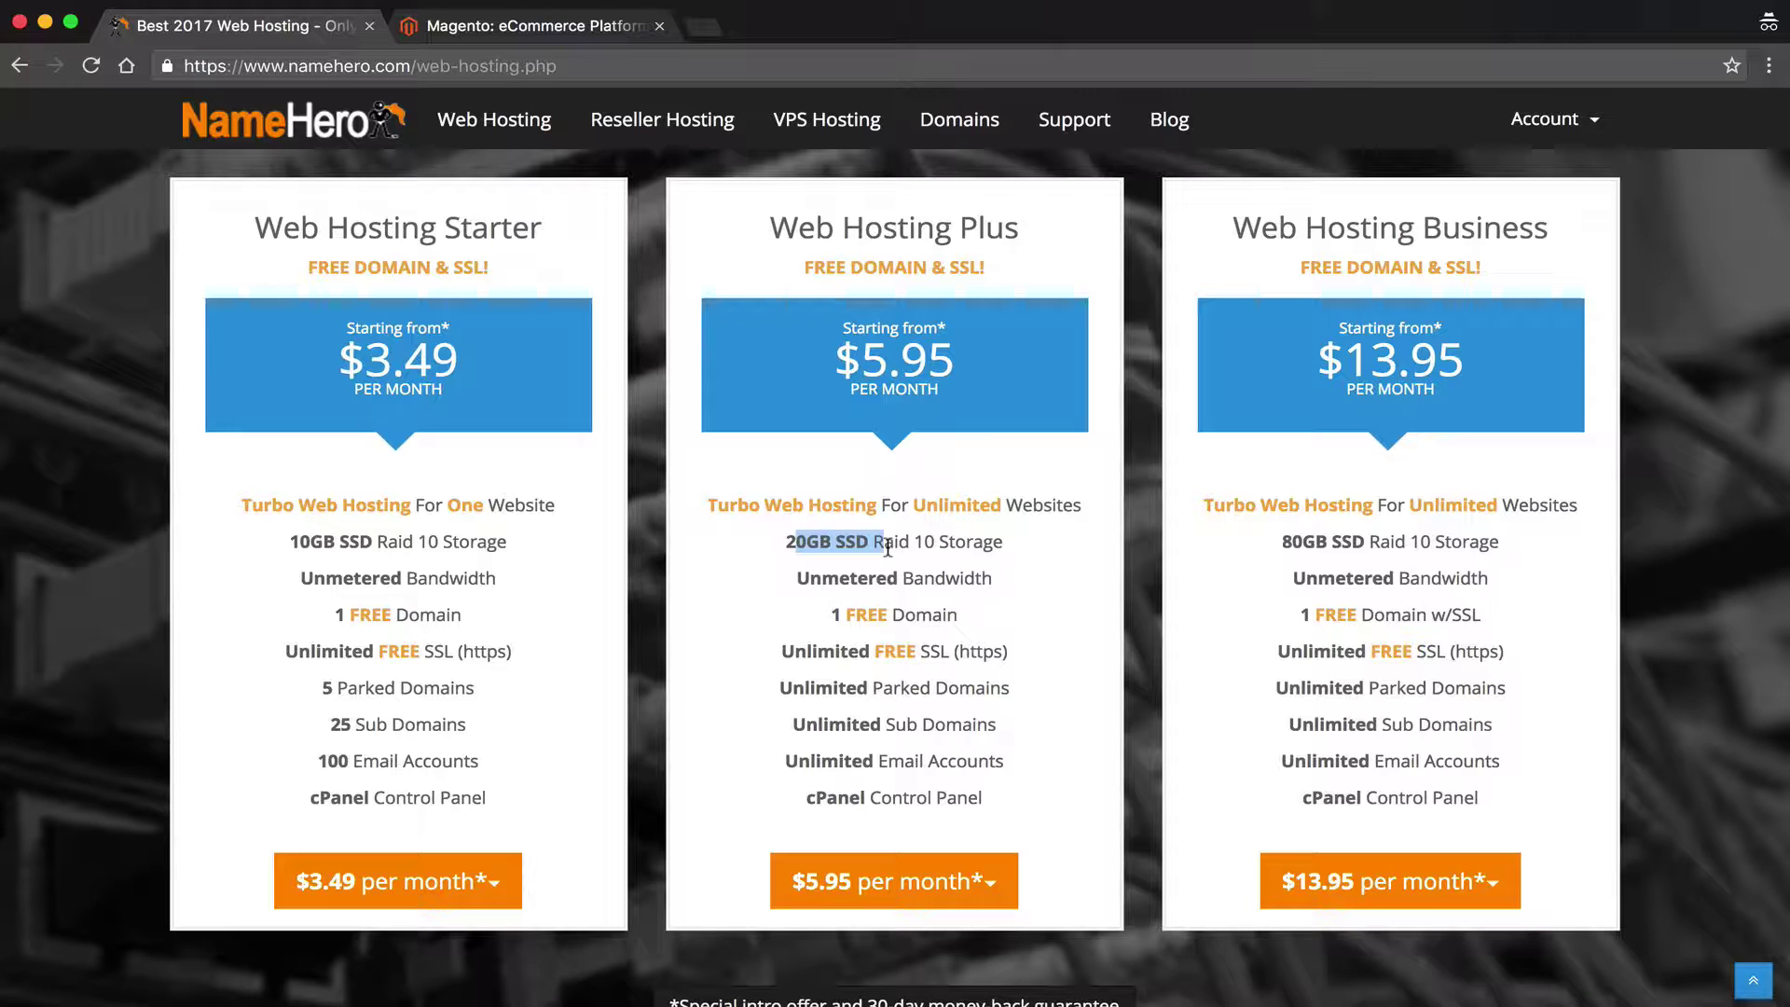
pyautogui.moveTo(809, 578); pyautogui.dragTo(992, 580)
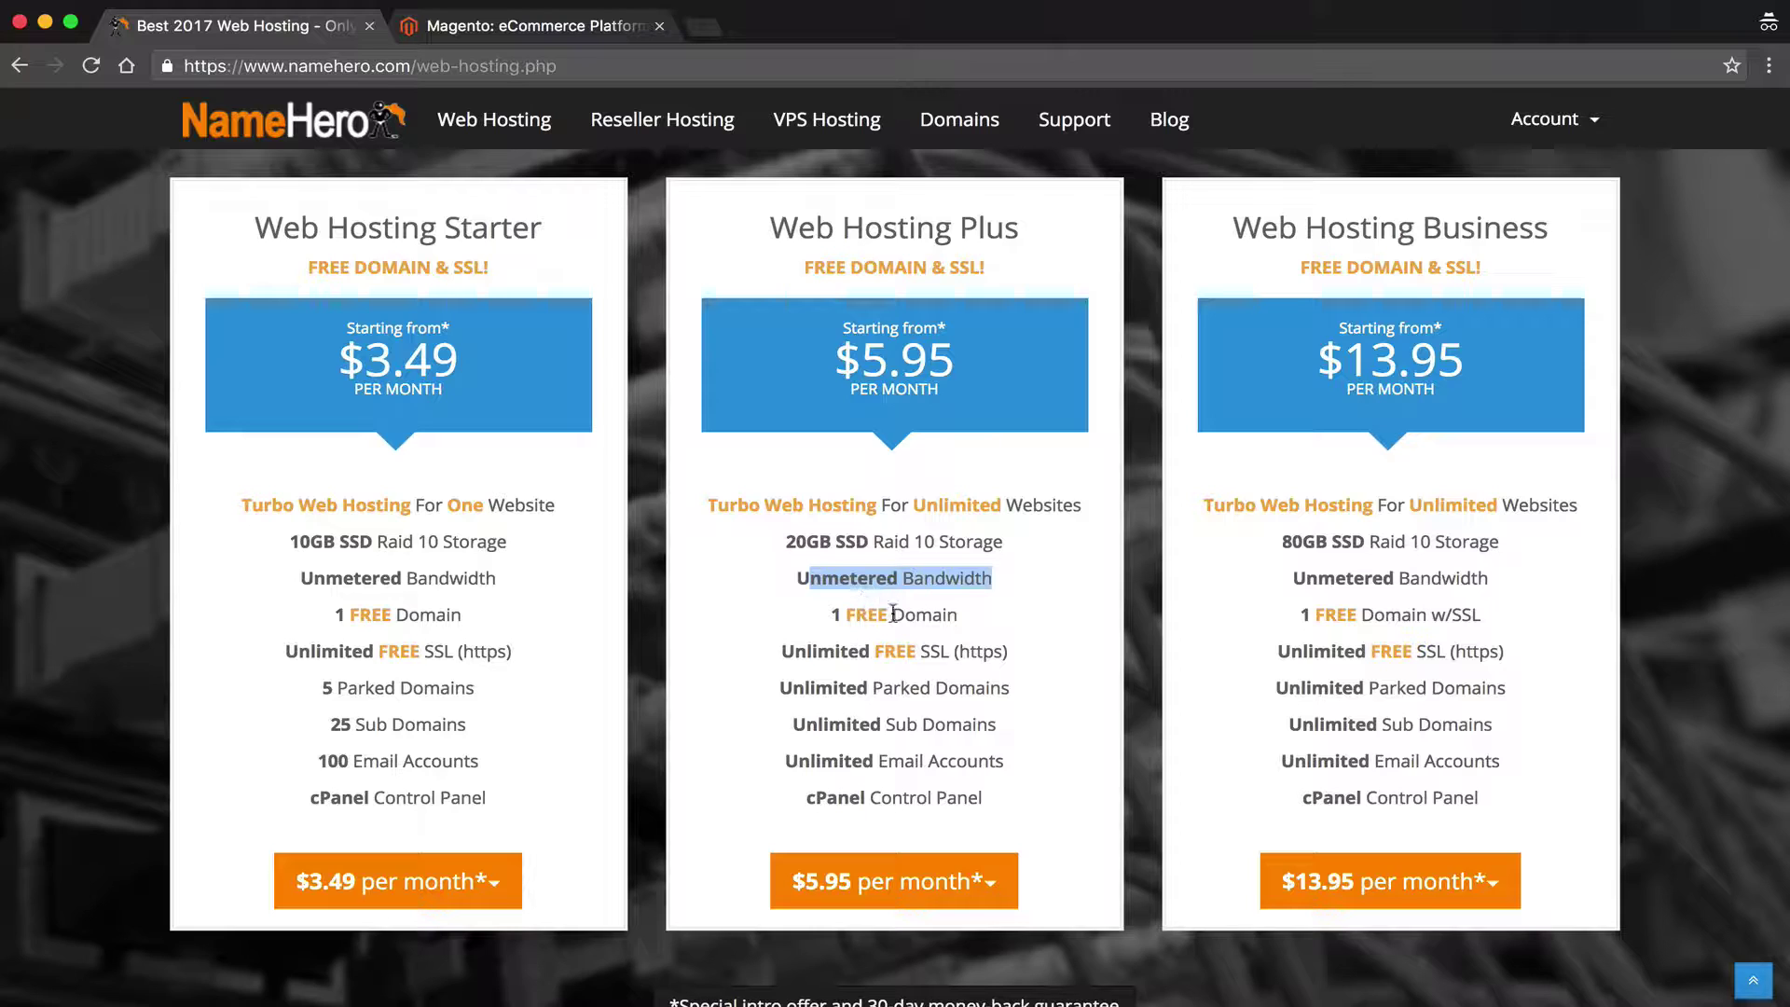
pyautogui.moveTo(888, 617); pyautogui.dragTo(830, 623)
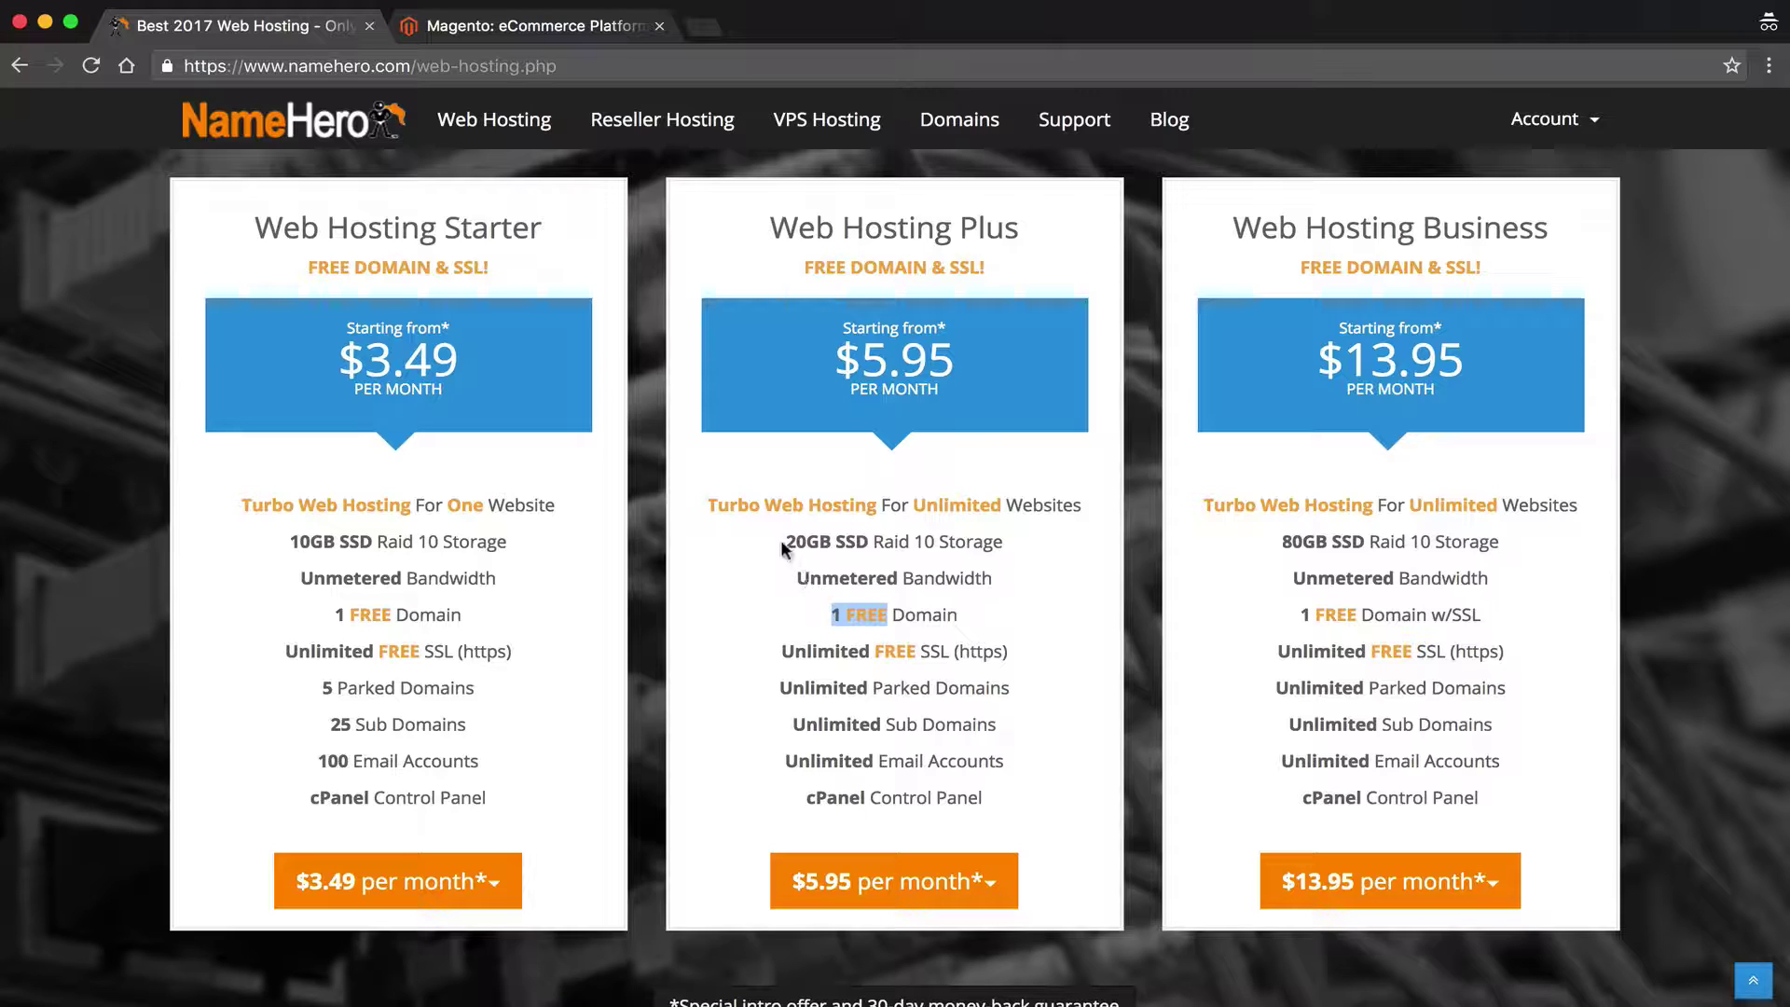
pyautogui.moveTo(783, 541); pyautogui.dragTo(865, 542)
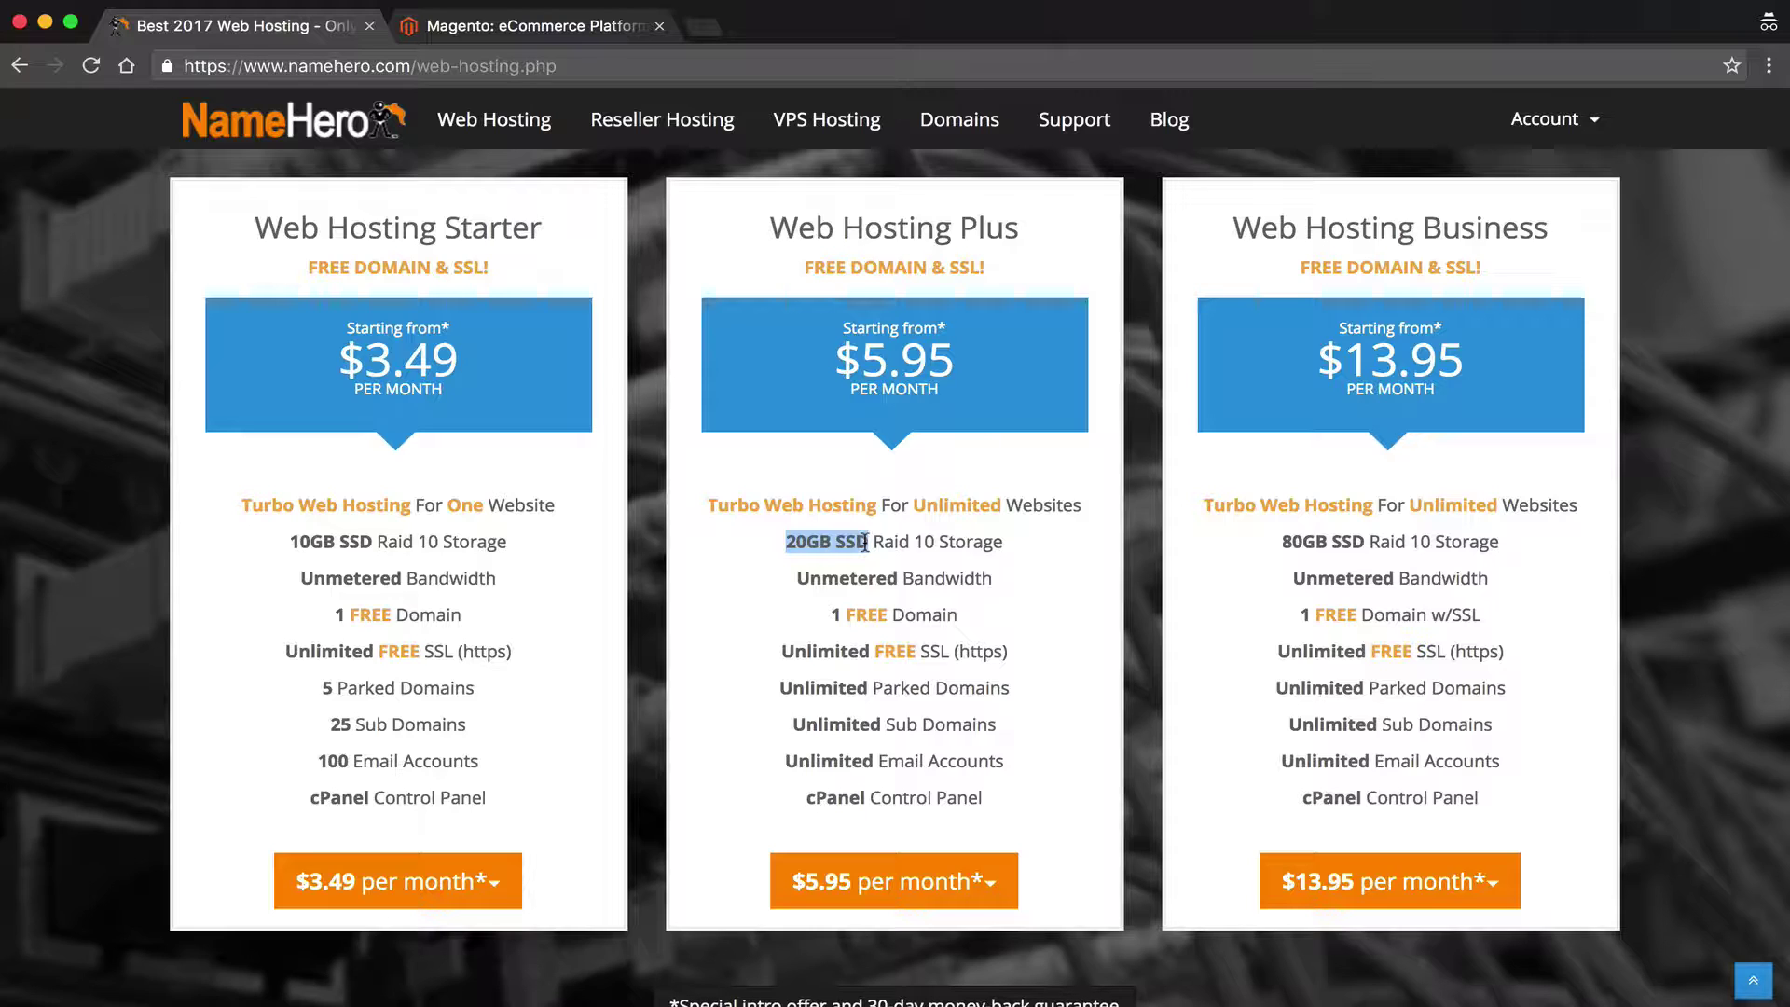
pyautogui.moveTo(1291, 542); pyautogui.dragTo(1345, 551)
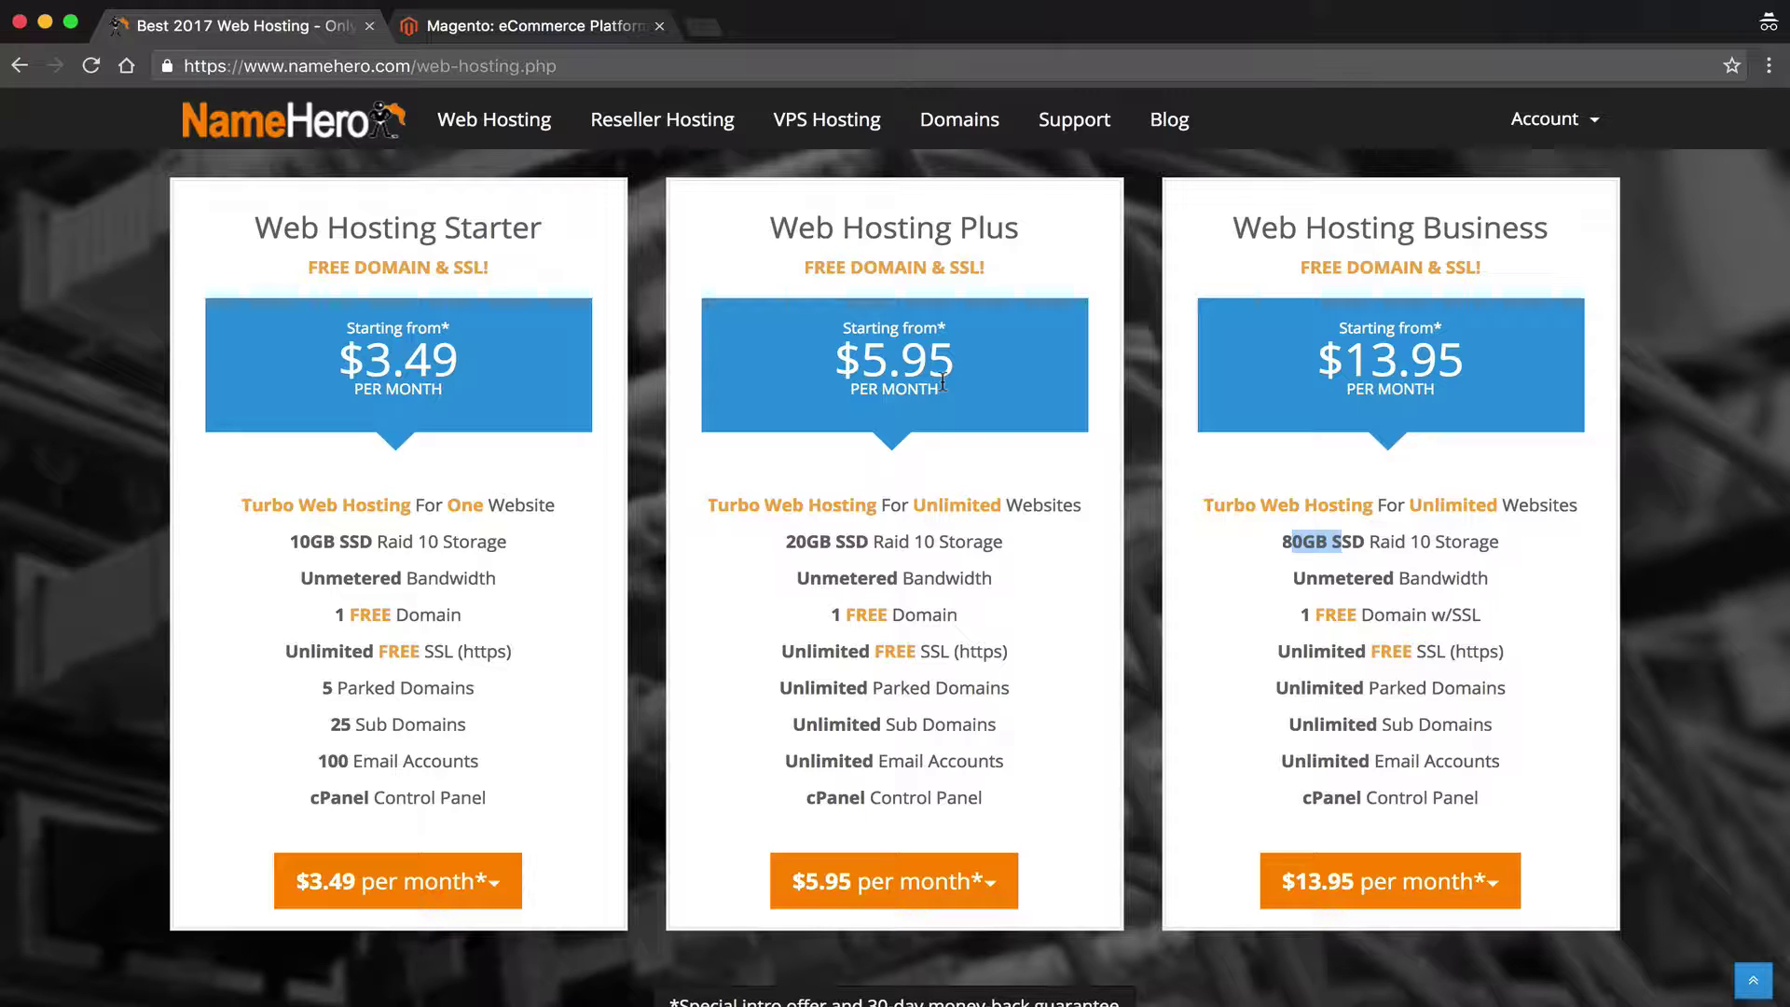
# Order Web Hosting Plus on the 3 Years - $5.95/mo term with a free domain
pyautogui.click(904, 882)
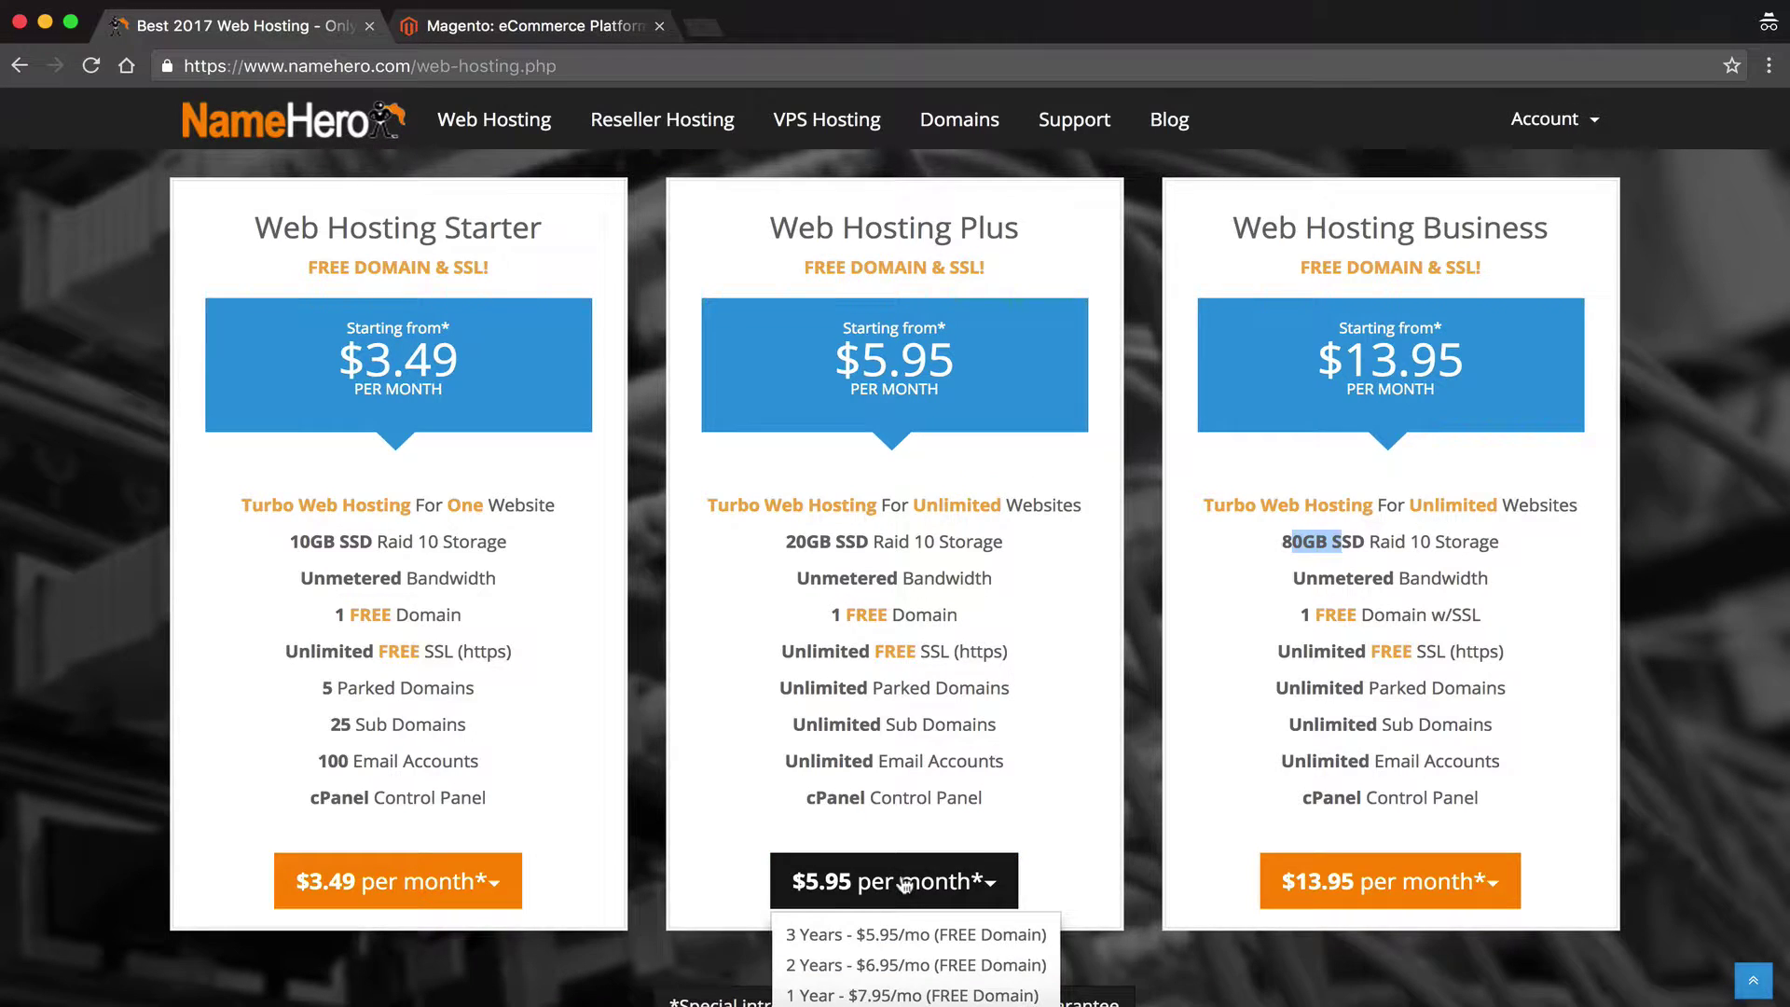
pyautogui.scroll(-1, 905, 883)
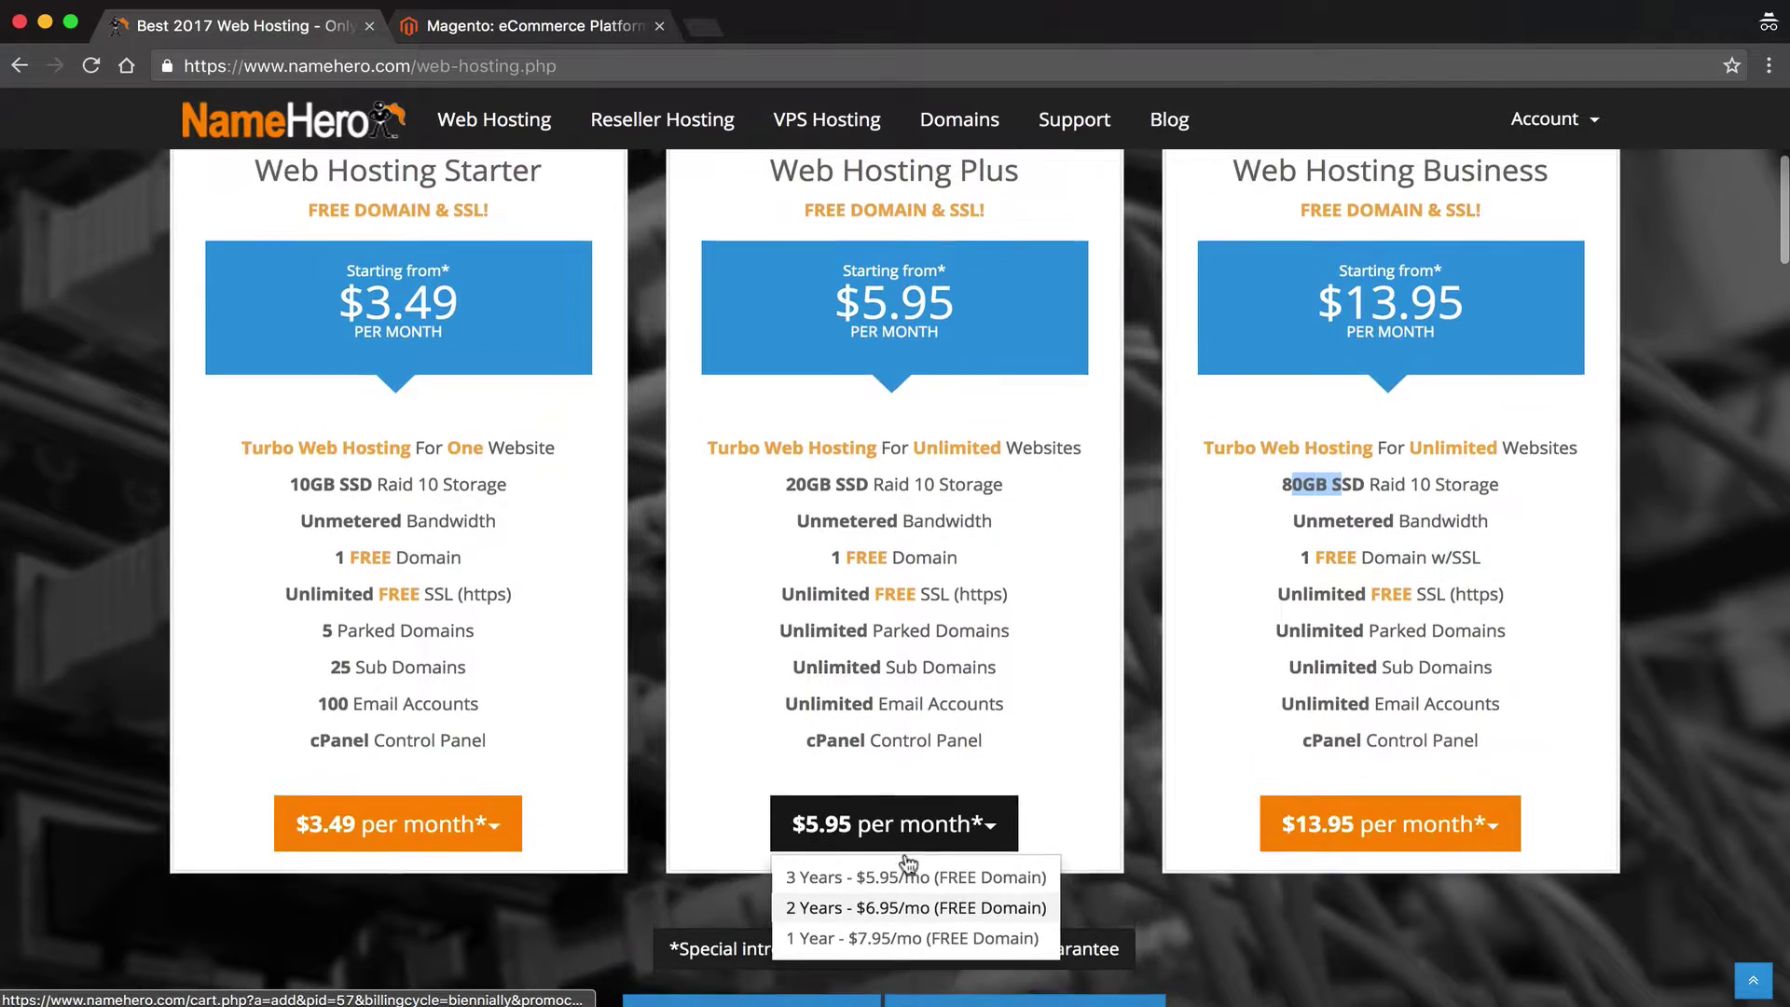
pyautogui.scroll(1, 909, 862)
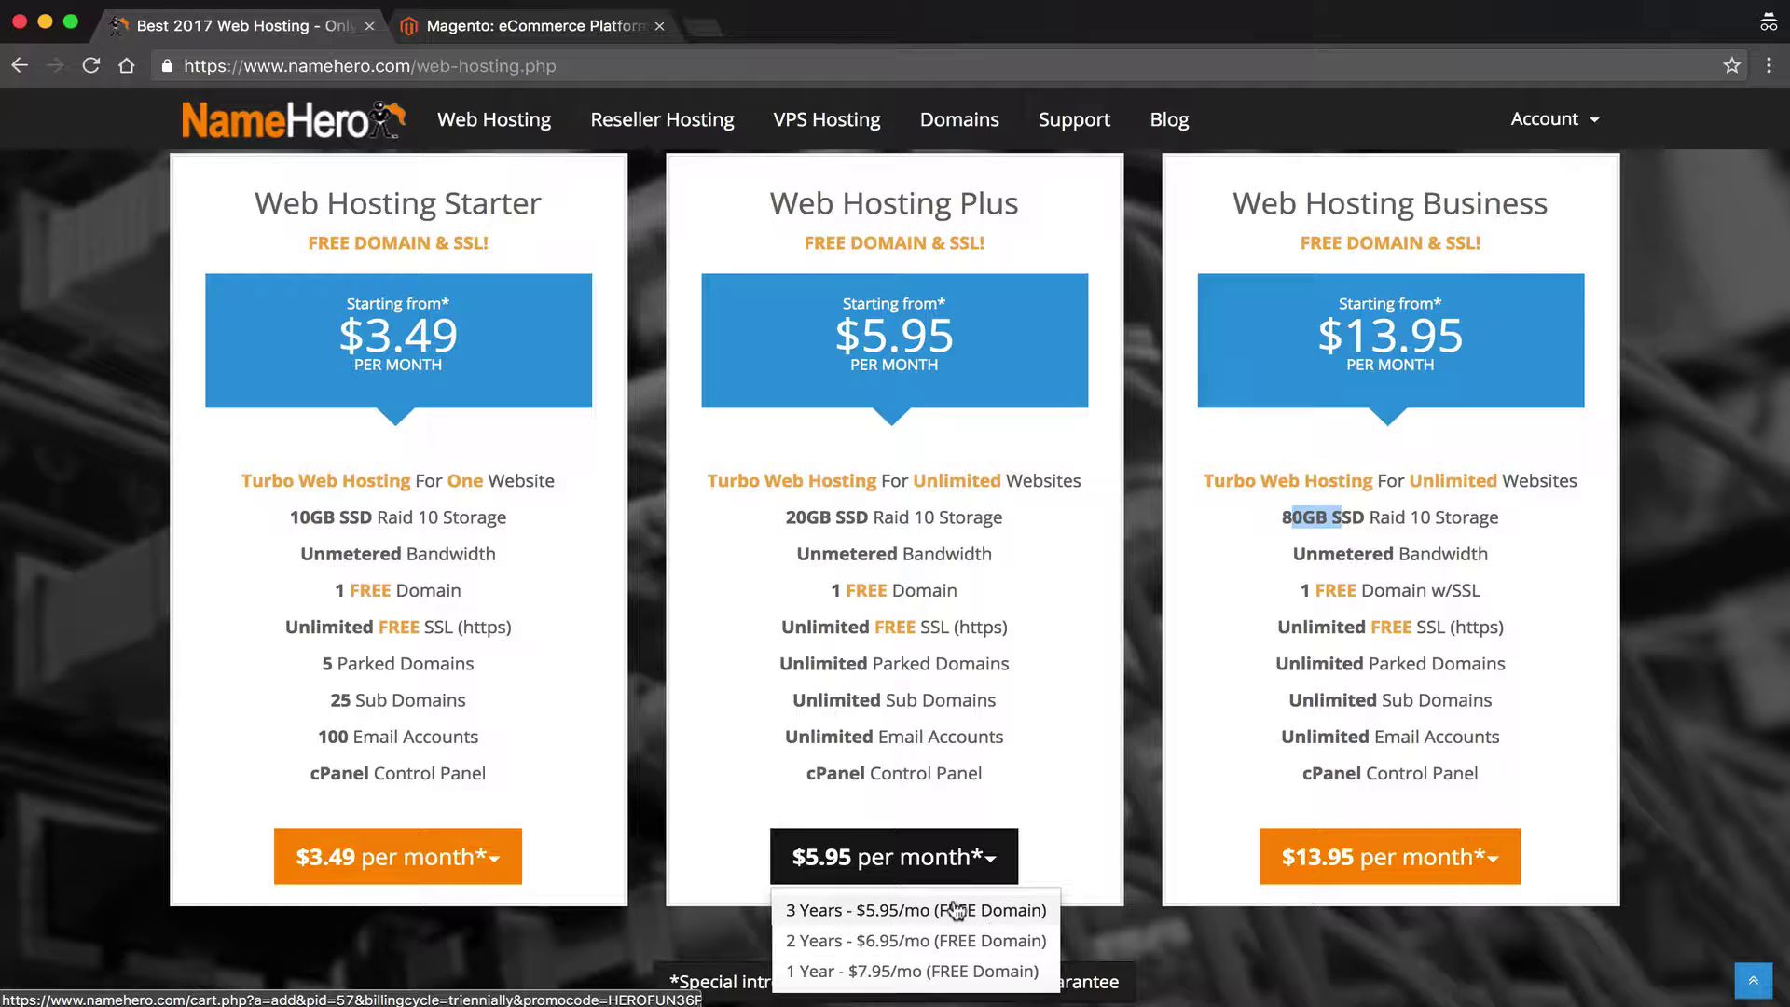
pyautogui.click(960, 910)
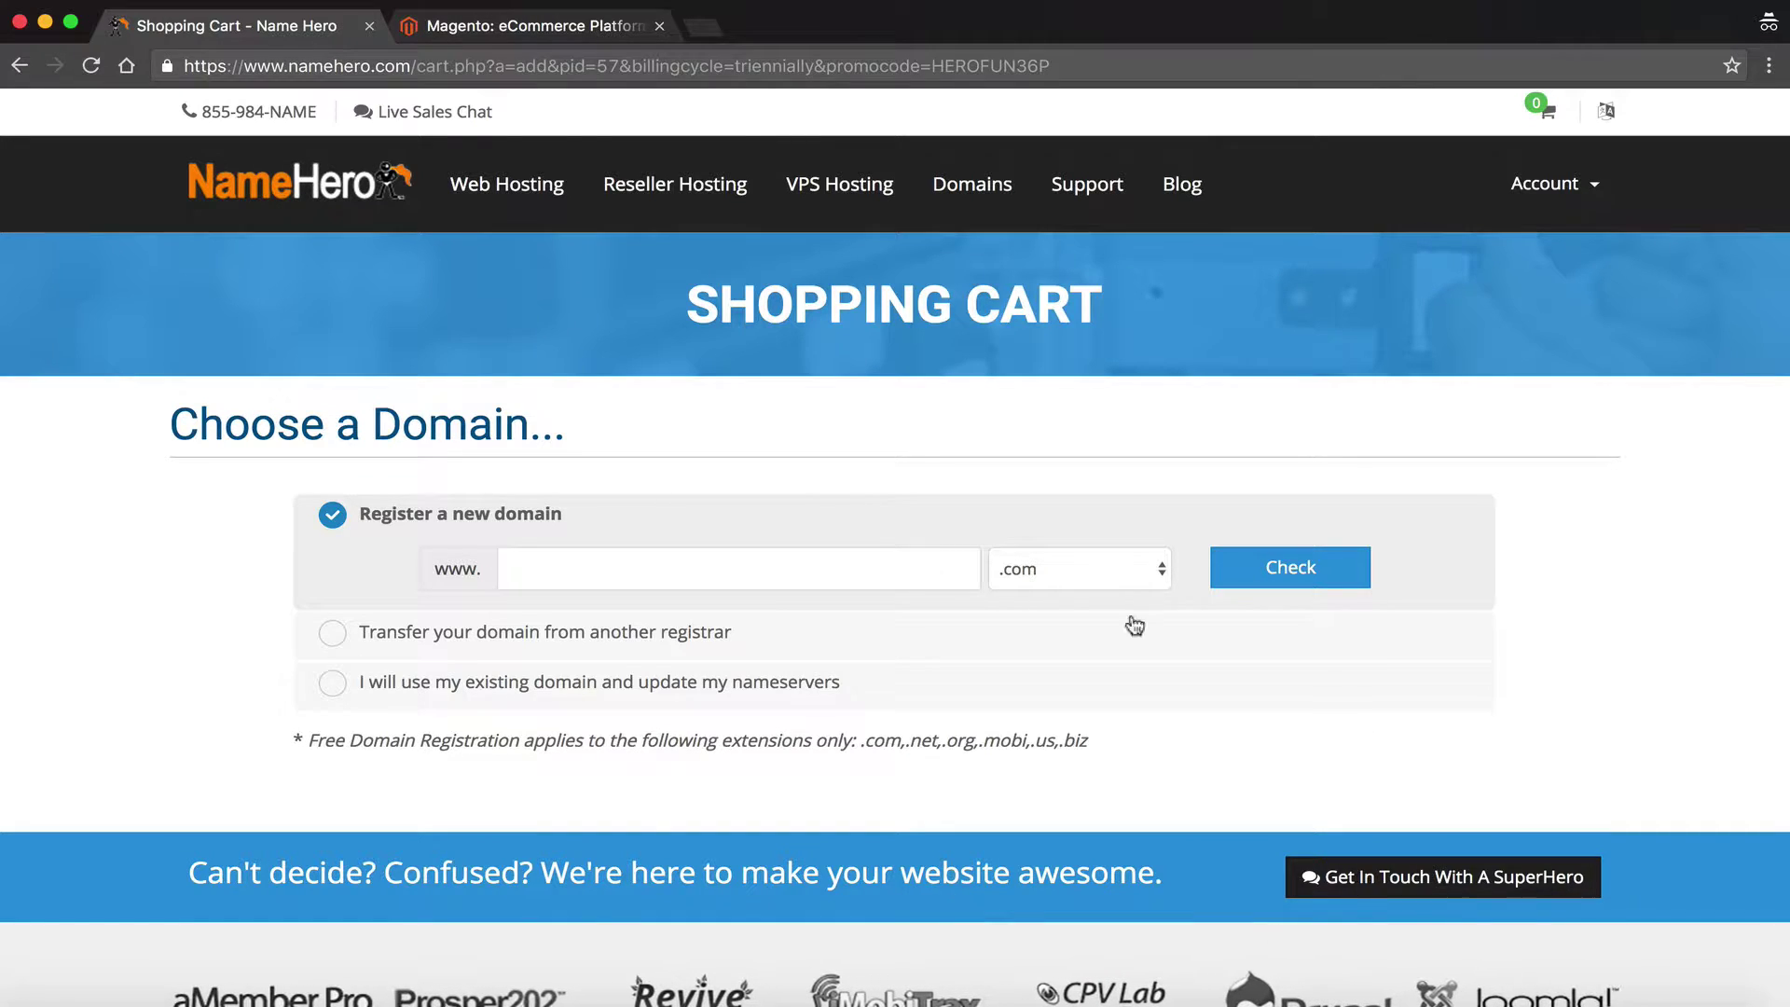
# Attach the existing domain websitehero.net to the order instead of registering a new one
pyautogui.click(823, 578)
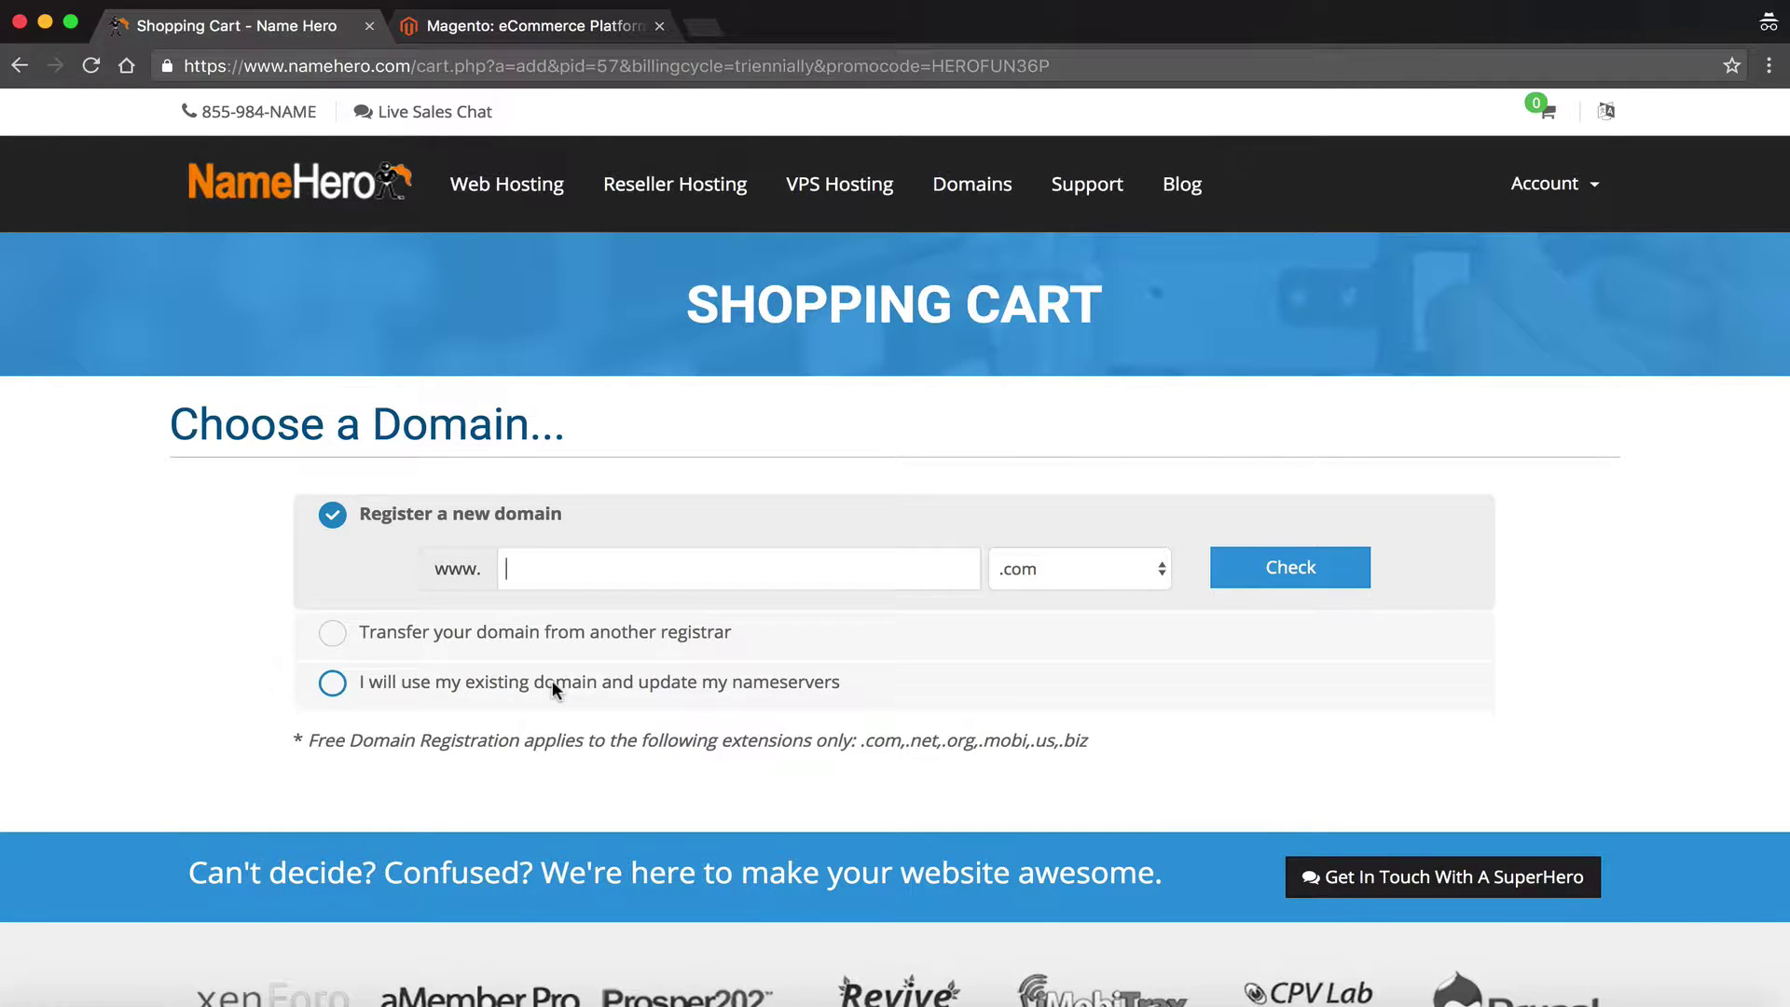
pyautogui.click(481, 677)
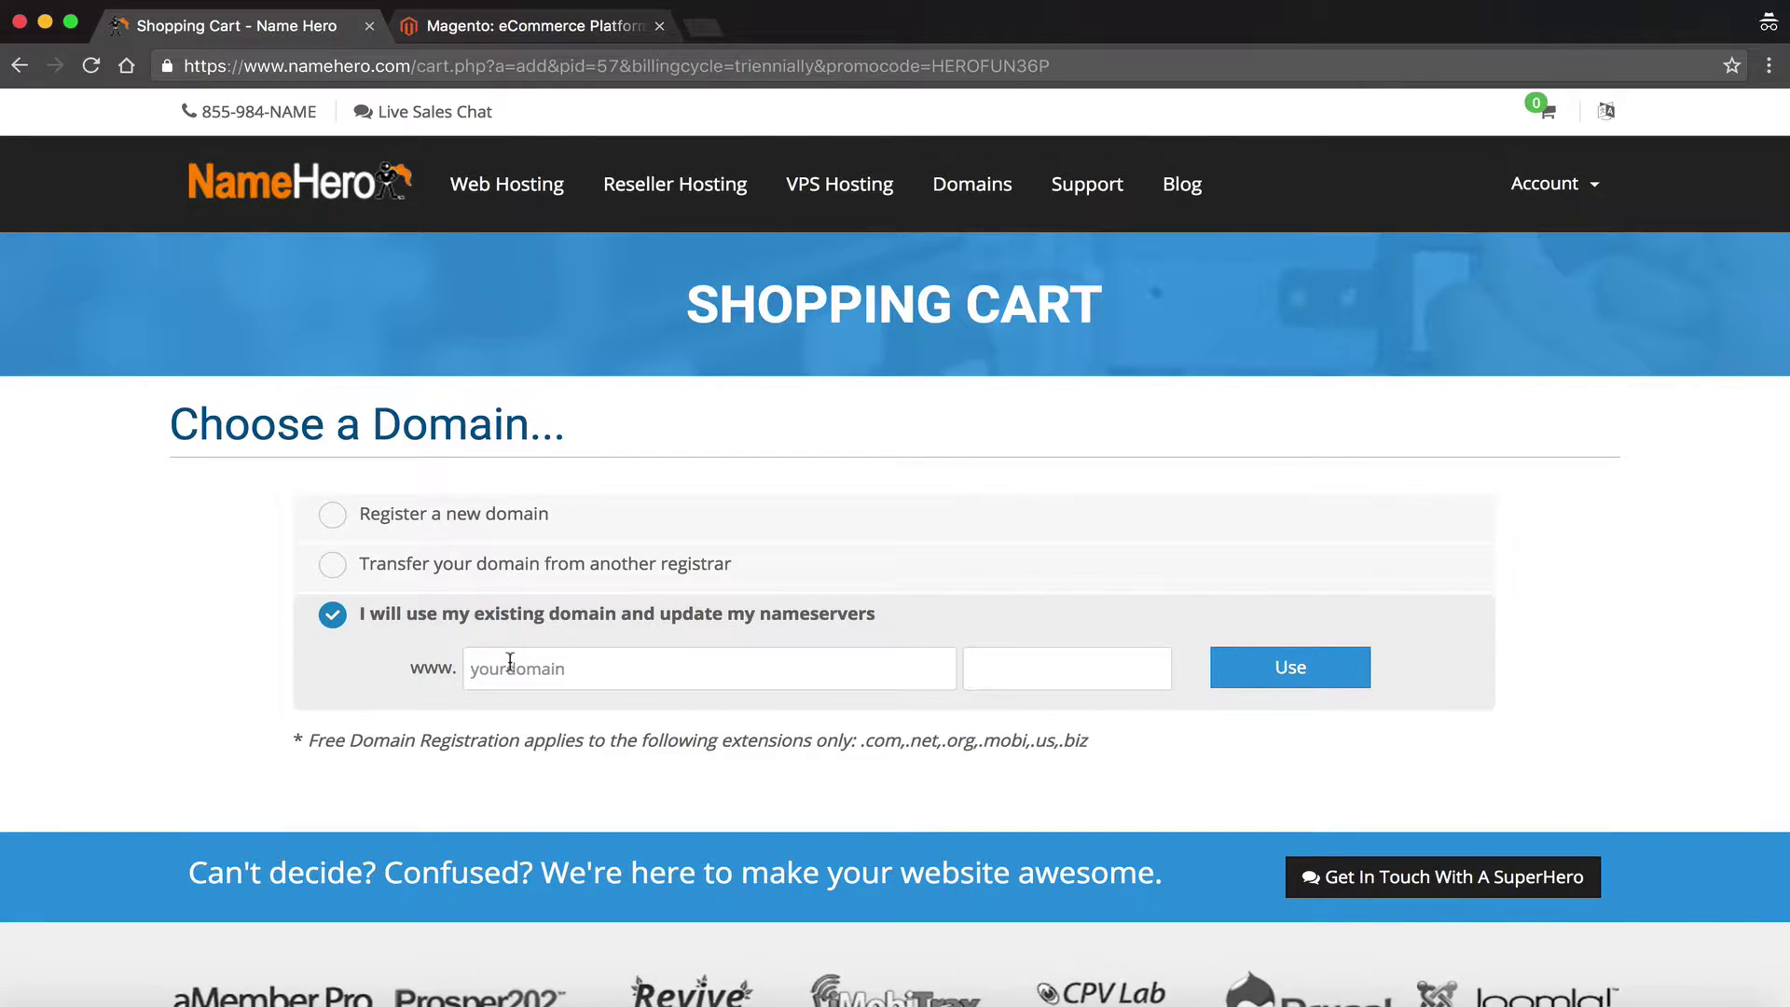
pyautogui.write('websitehero')
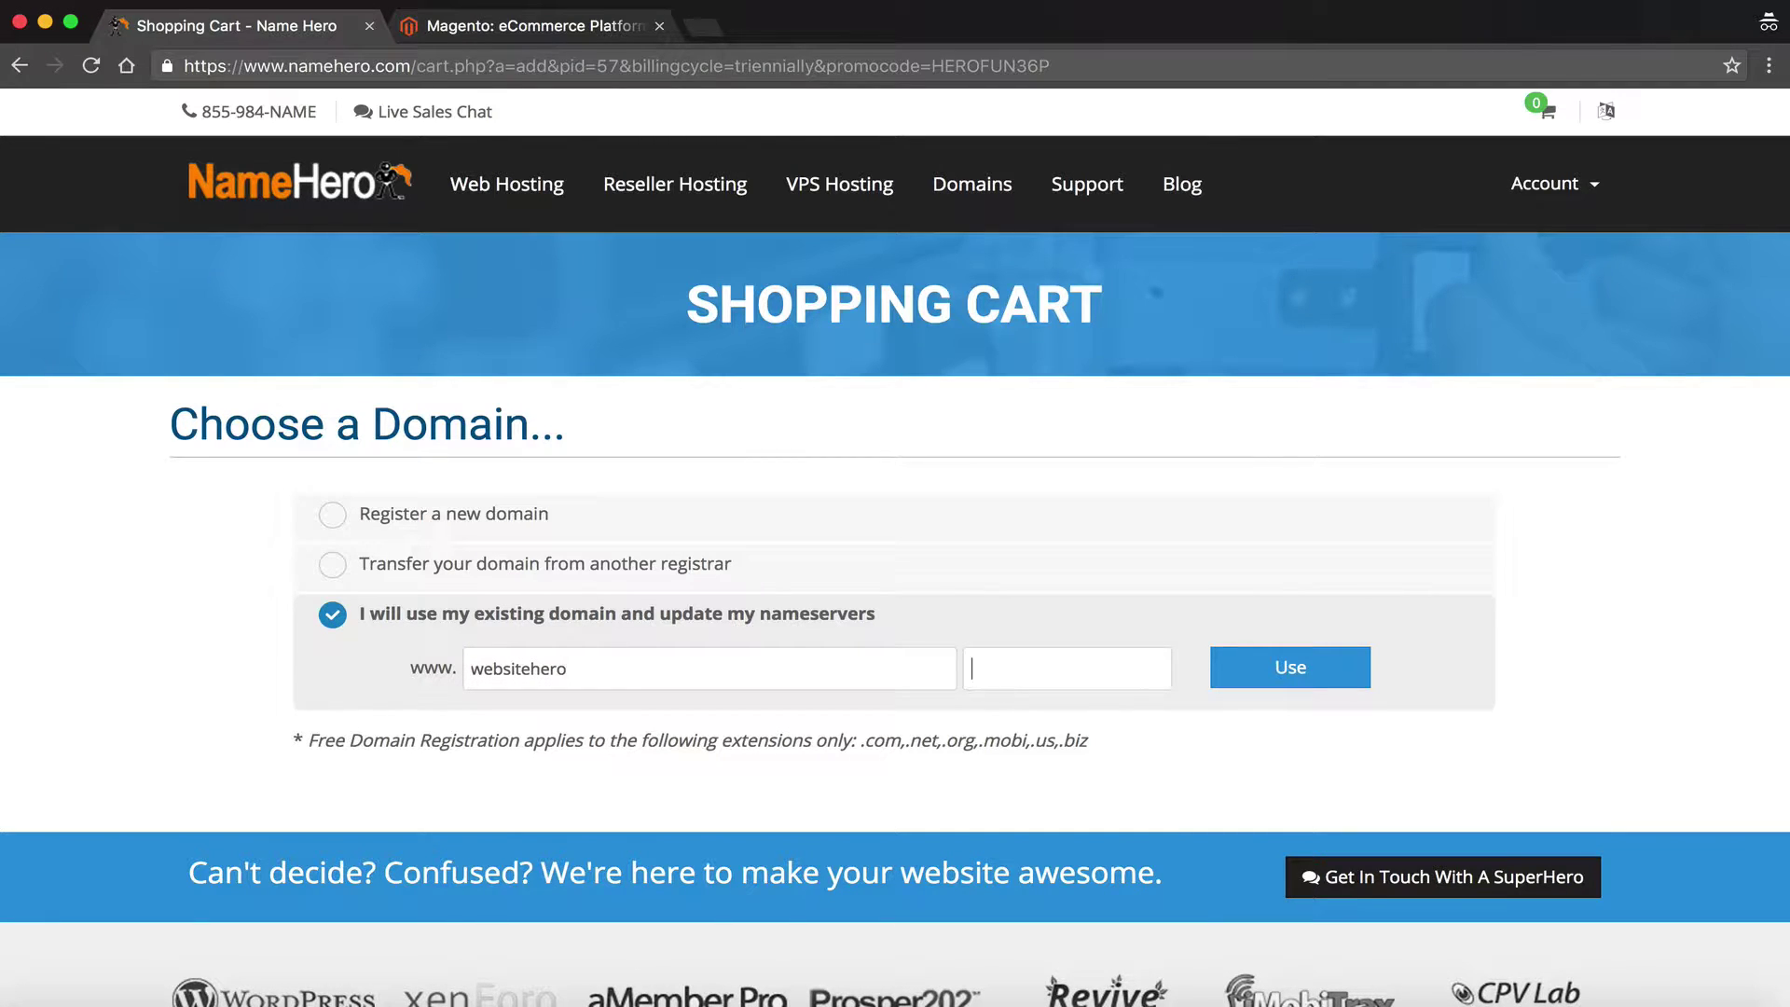
pyautogui.write('net')
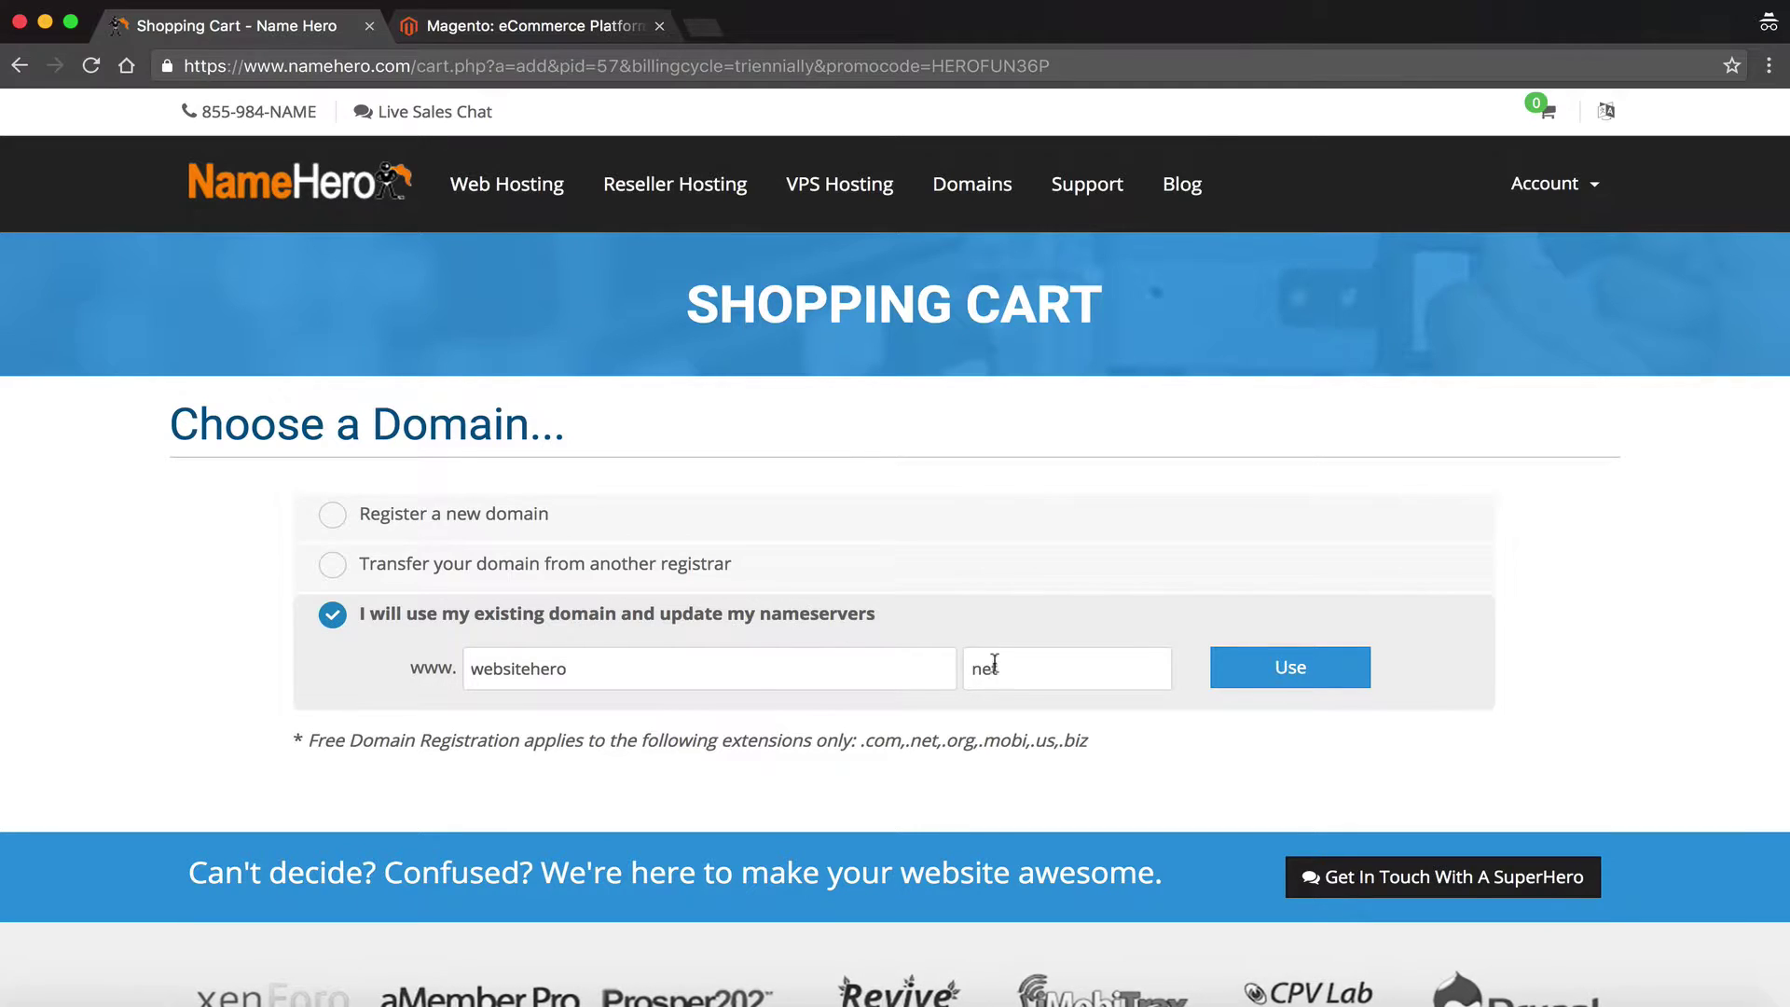
pyautogui.doubleClick(994, 666)
pyautogui.click(1277, 670)
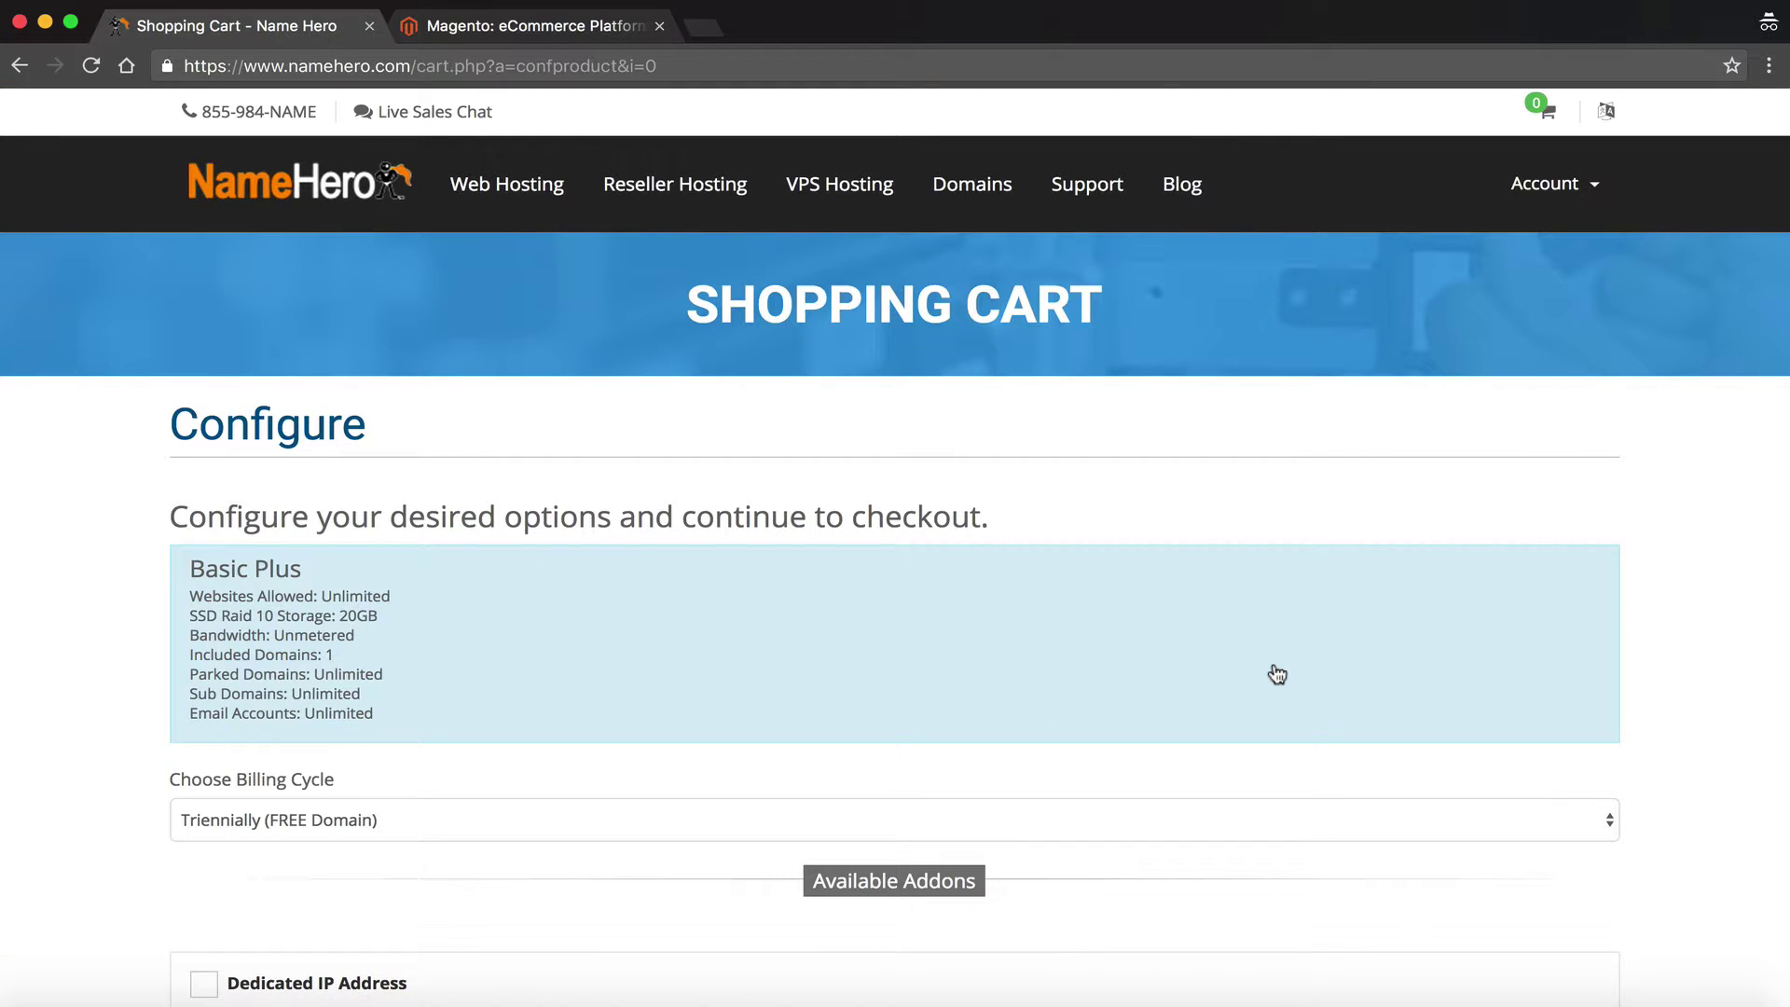
# Add the $29.95 Dedicated IP Address addon and continue to the $244.15 cart review
pyautogui.scroll(-1, 1277, 674)
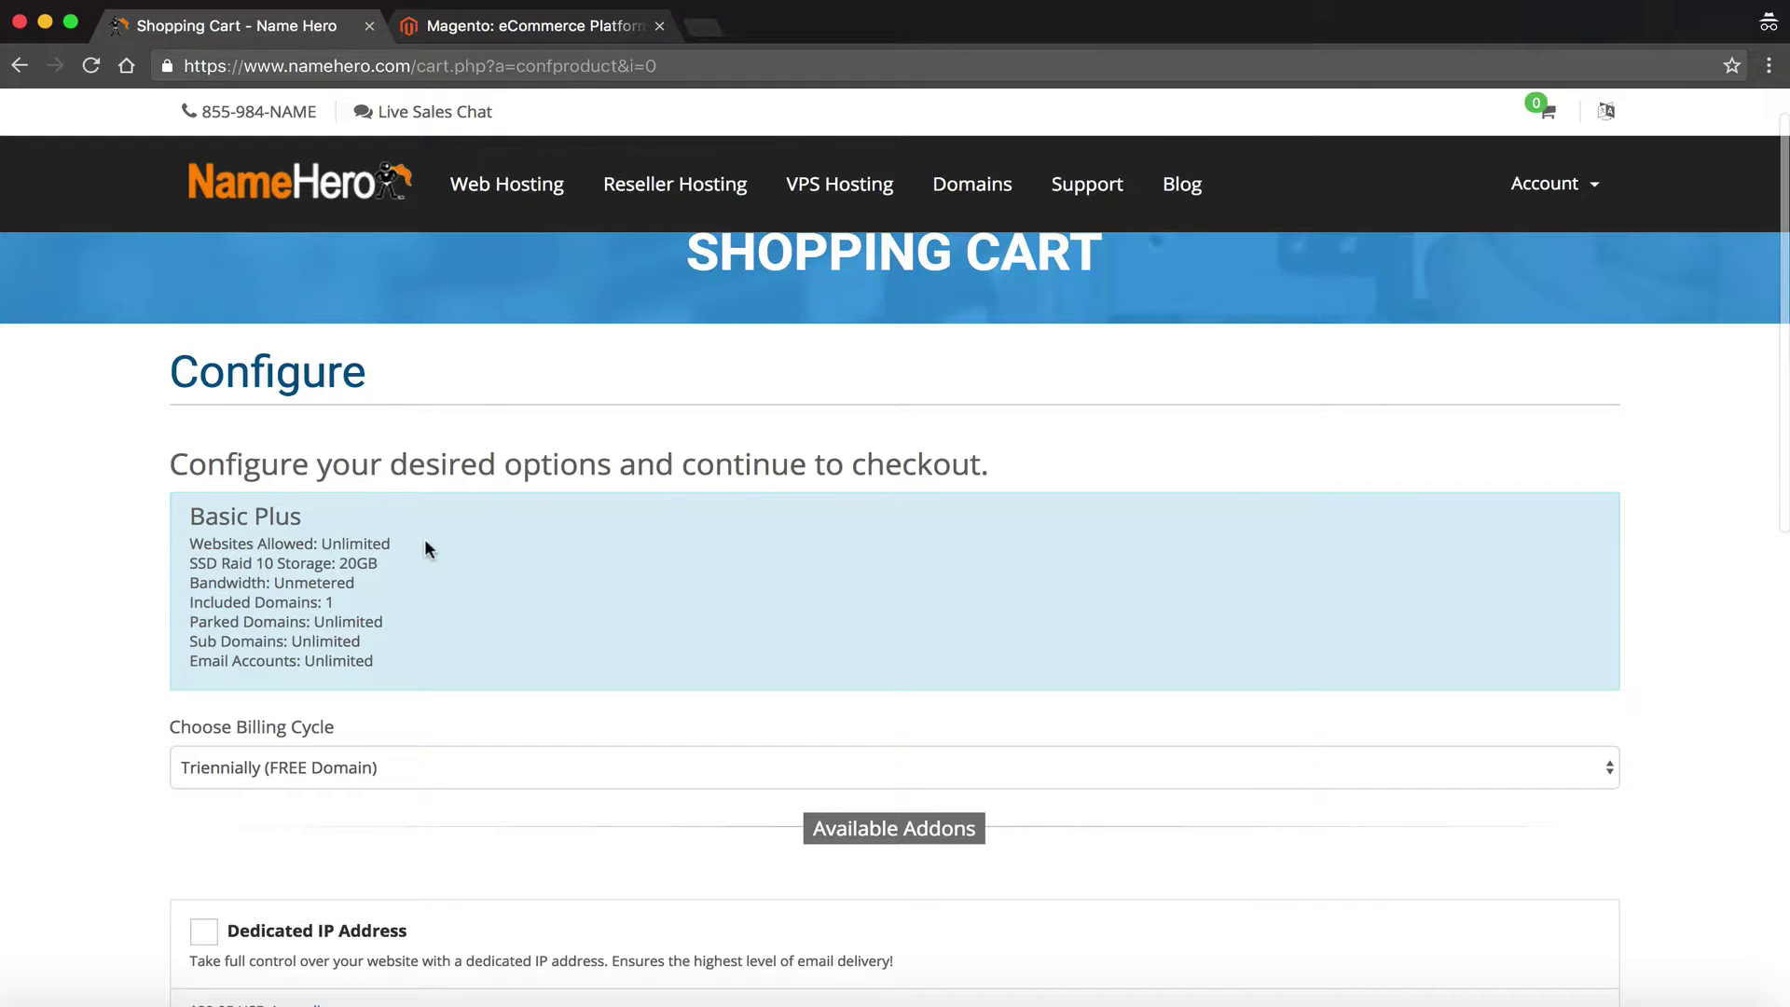
pyautogui.scroll(-2, 335, 557)
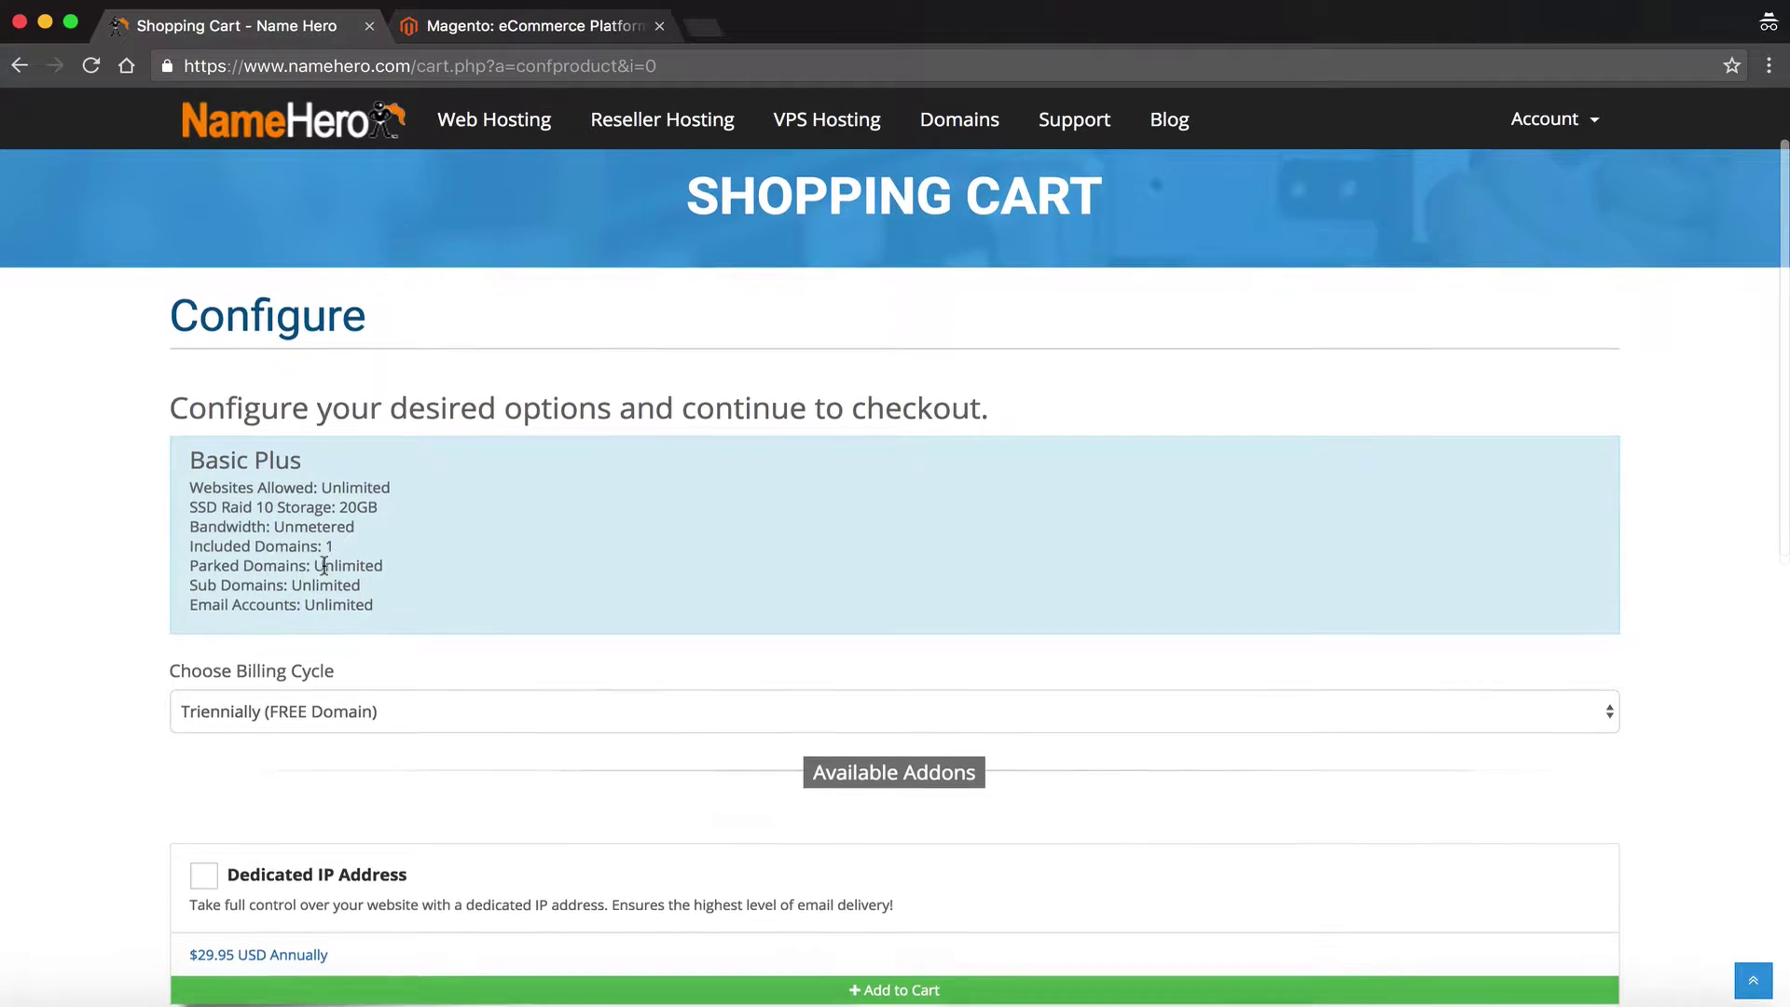
pyautogui.scroll(-3, 316, 536)
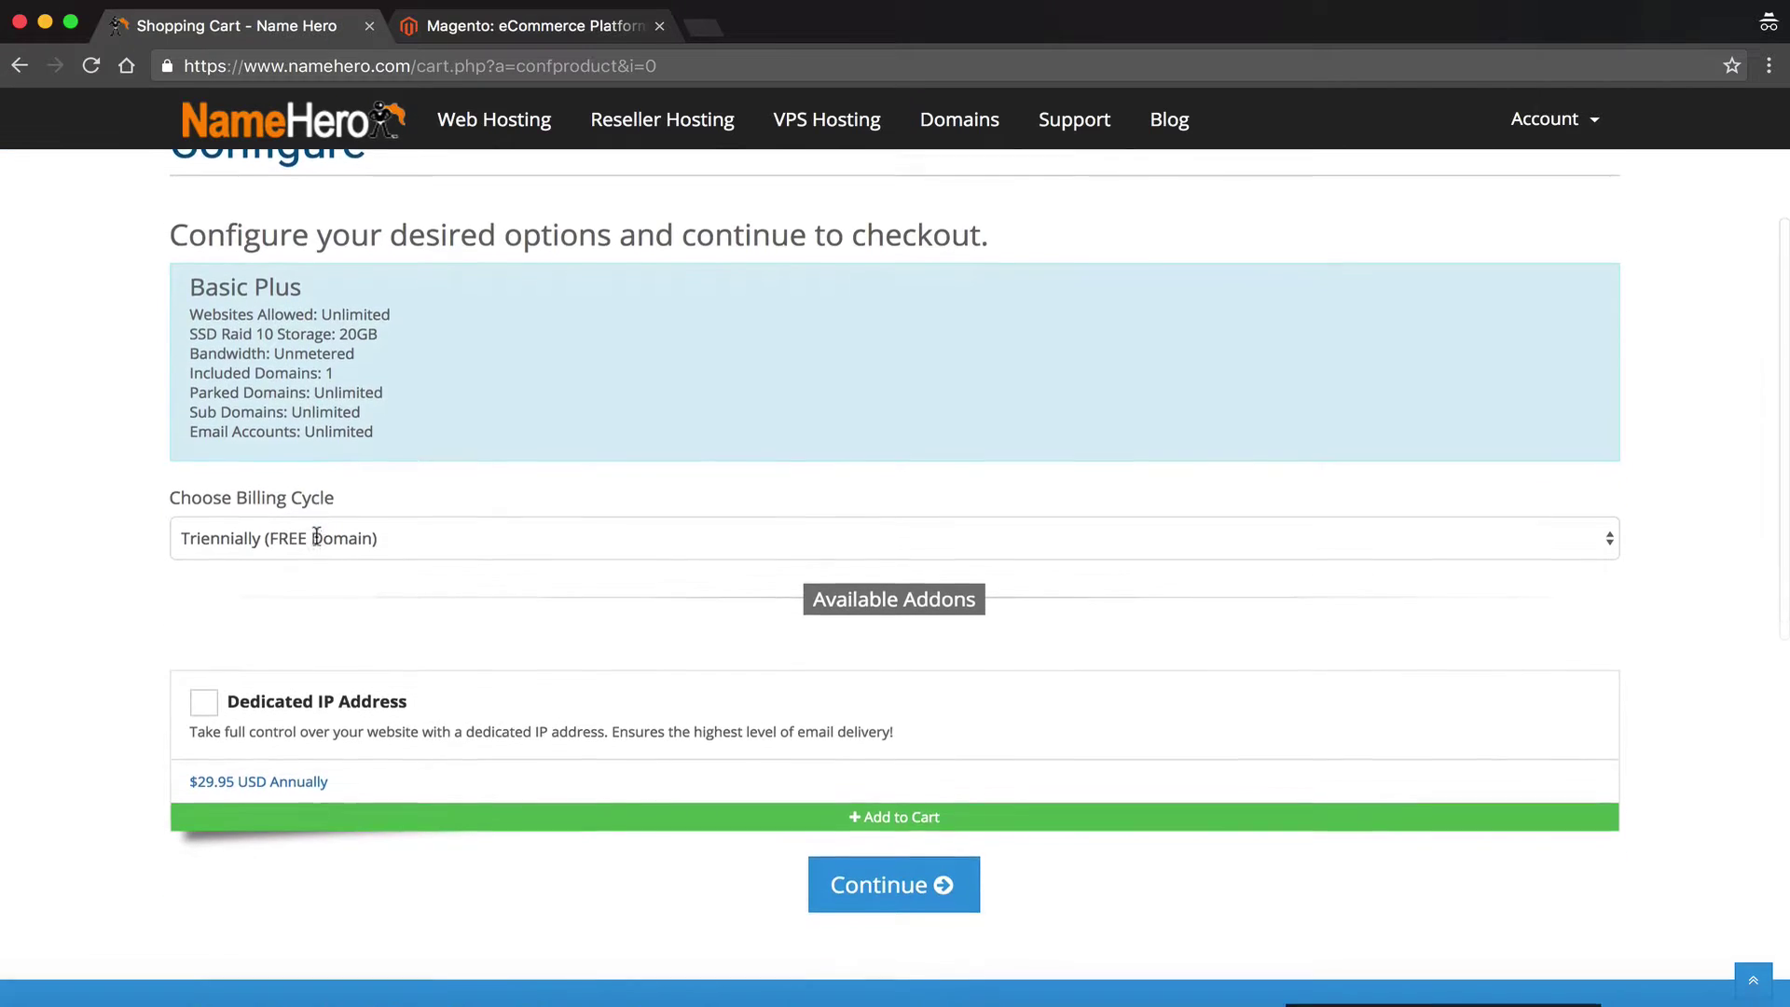
pyautogui.scroll(-1, 316, 537)
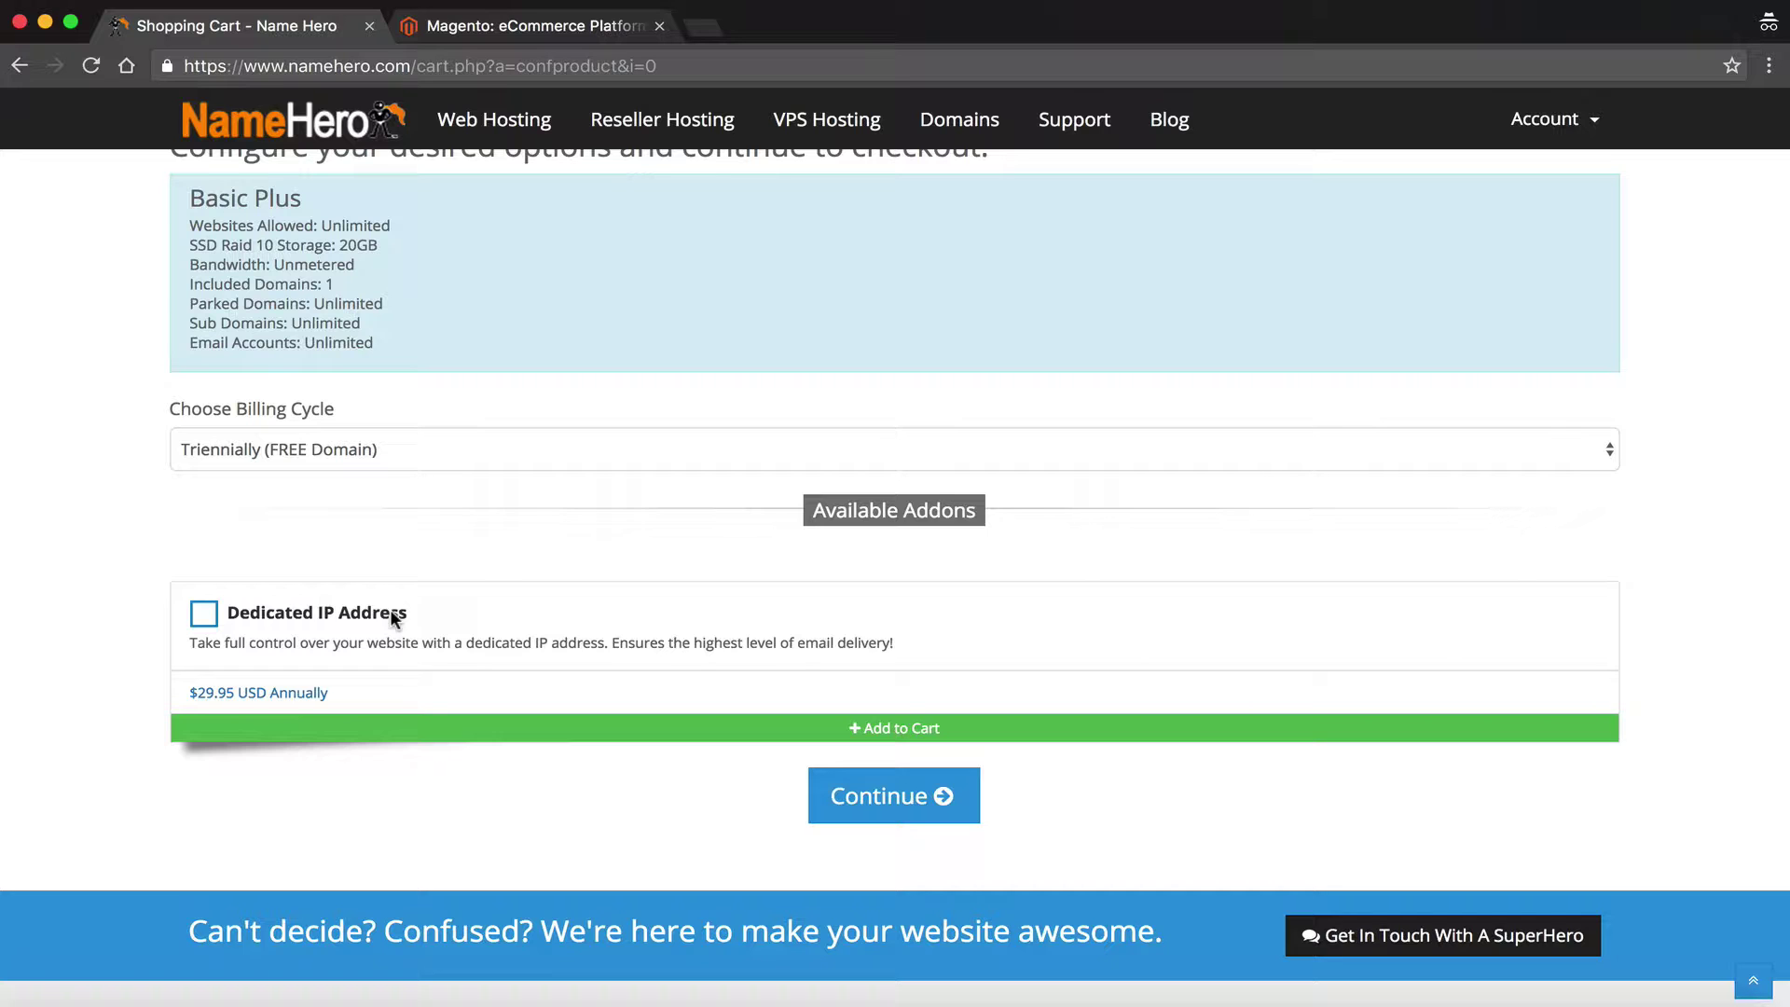
pyautogui.click(393, 619)
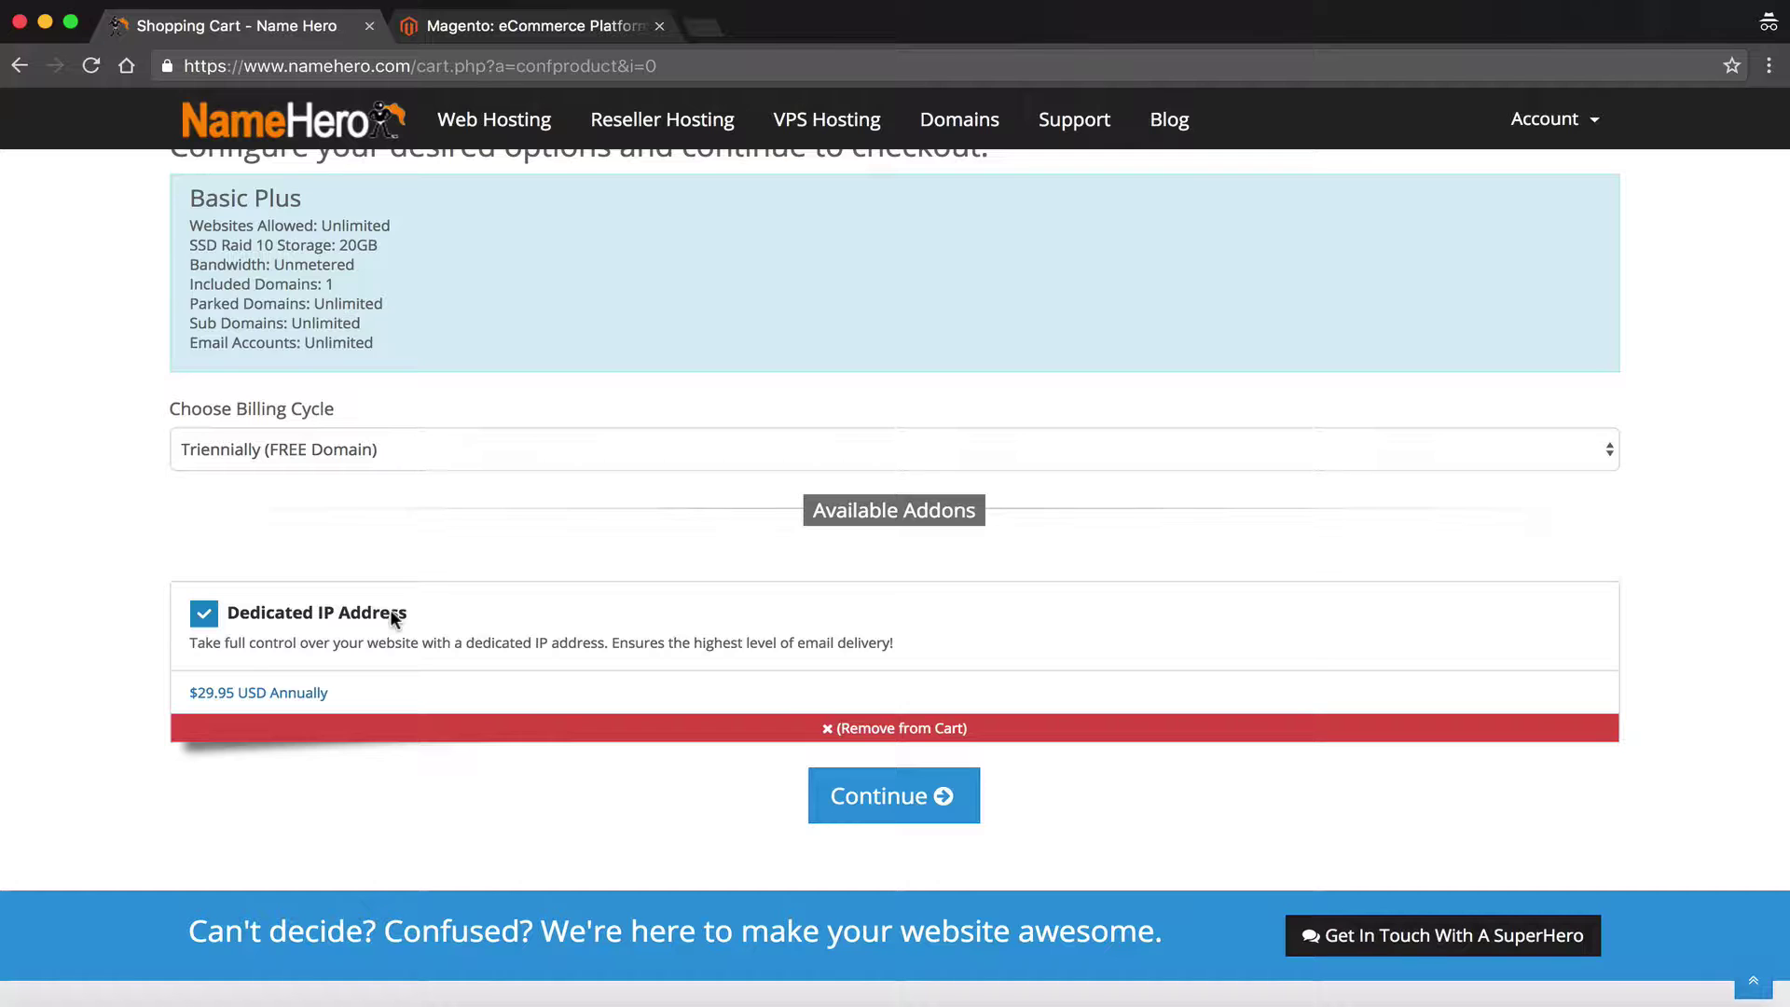
pyautogui.click(859, 817)
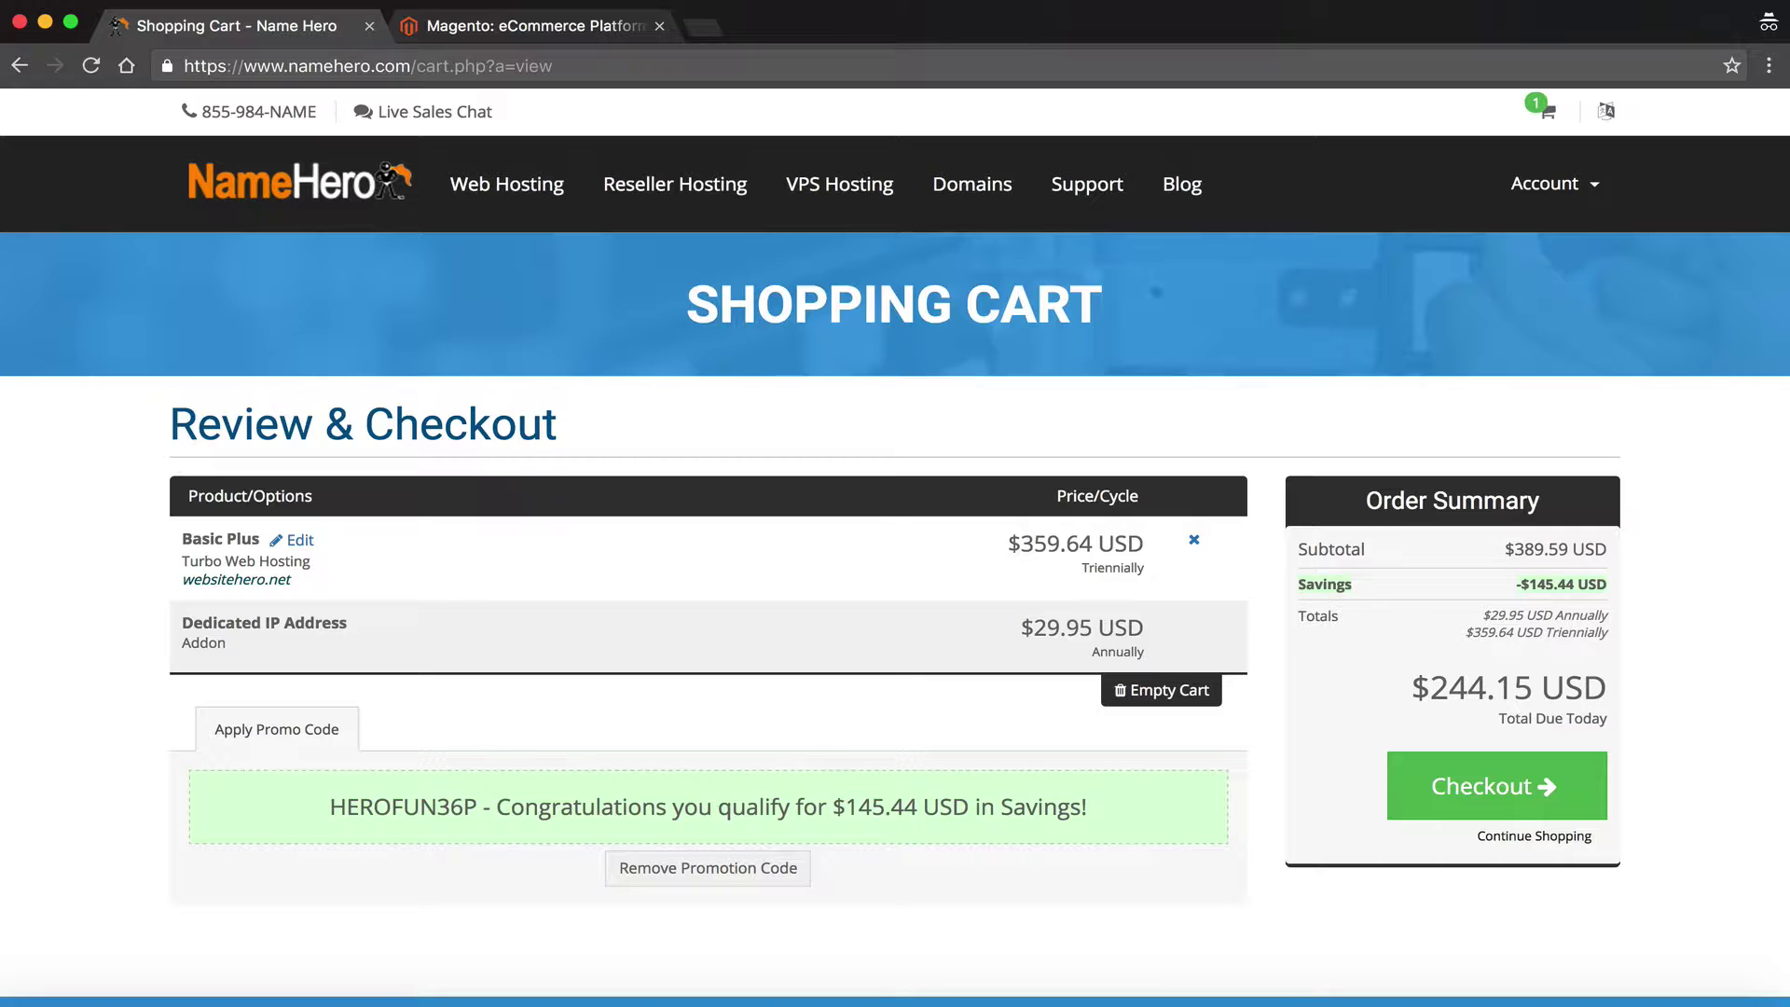
# Finish checkout and continue from the order confirmation to the Client Area
pyautogui.click(1087, 10)
pyautogui.click(1100, 58)
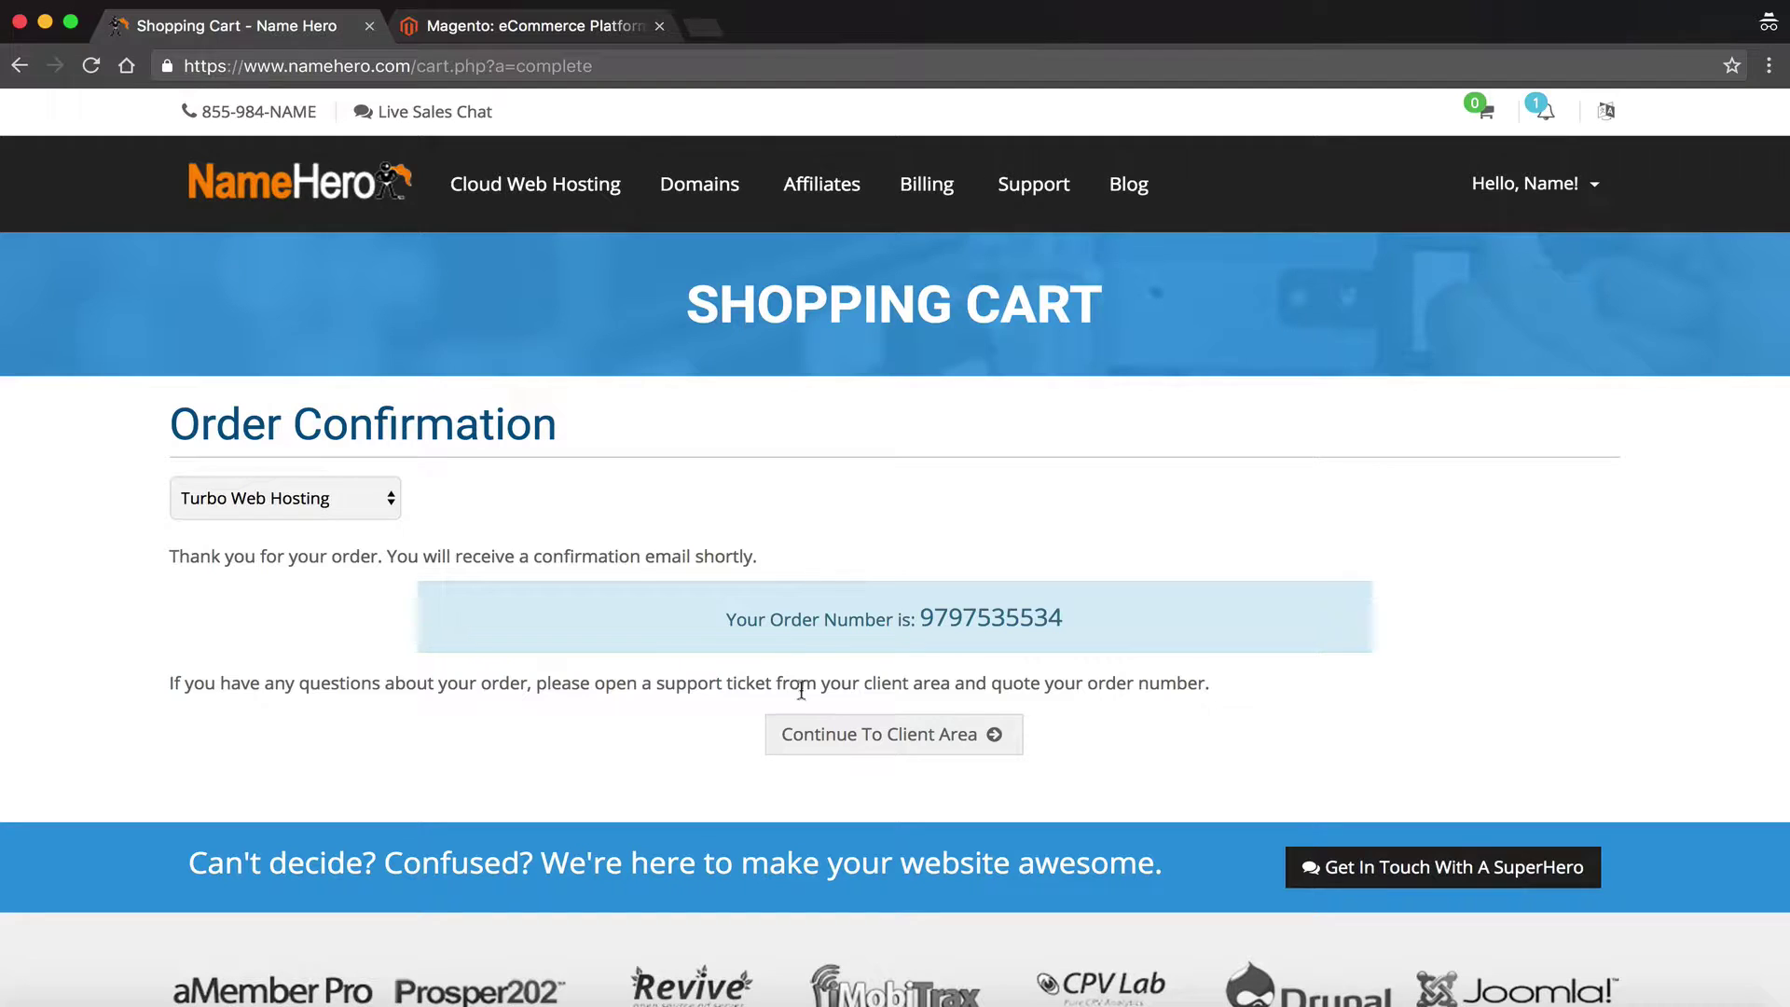
pyautogui.click(805, 733)
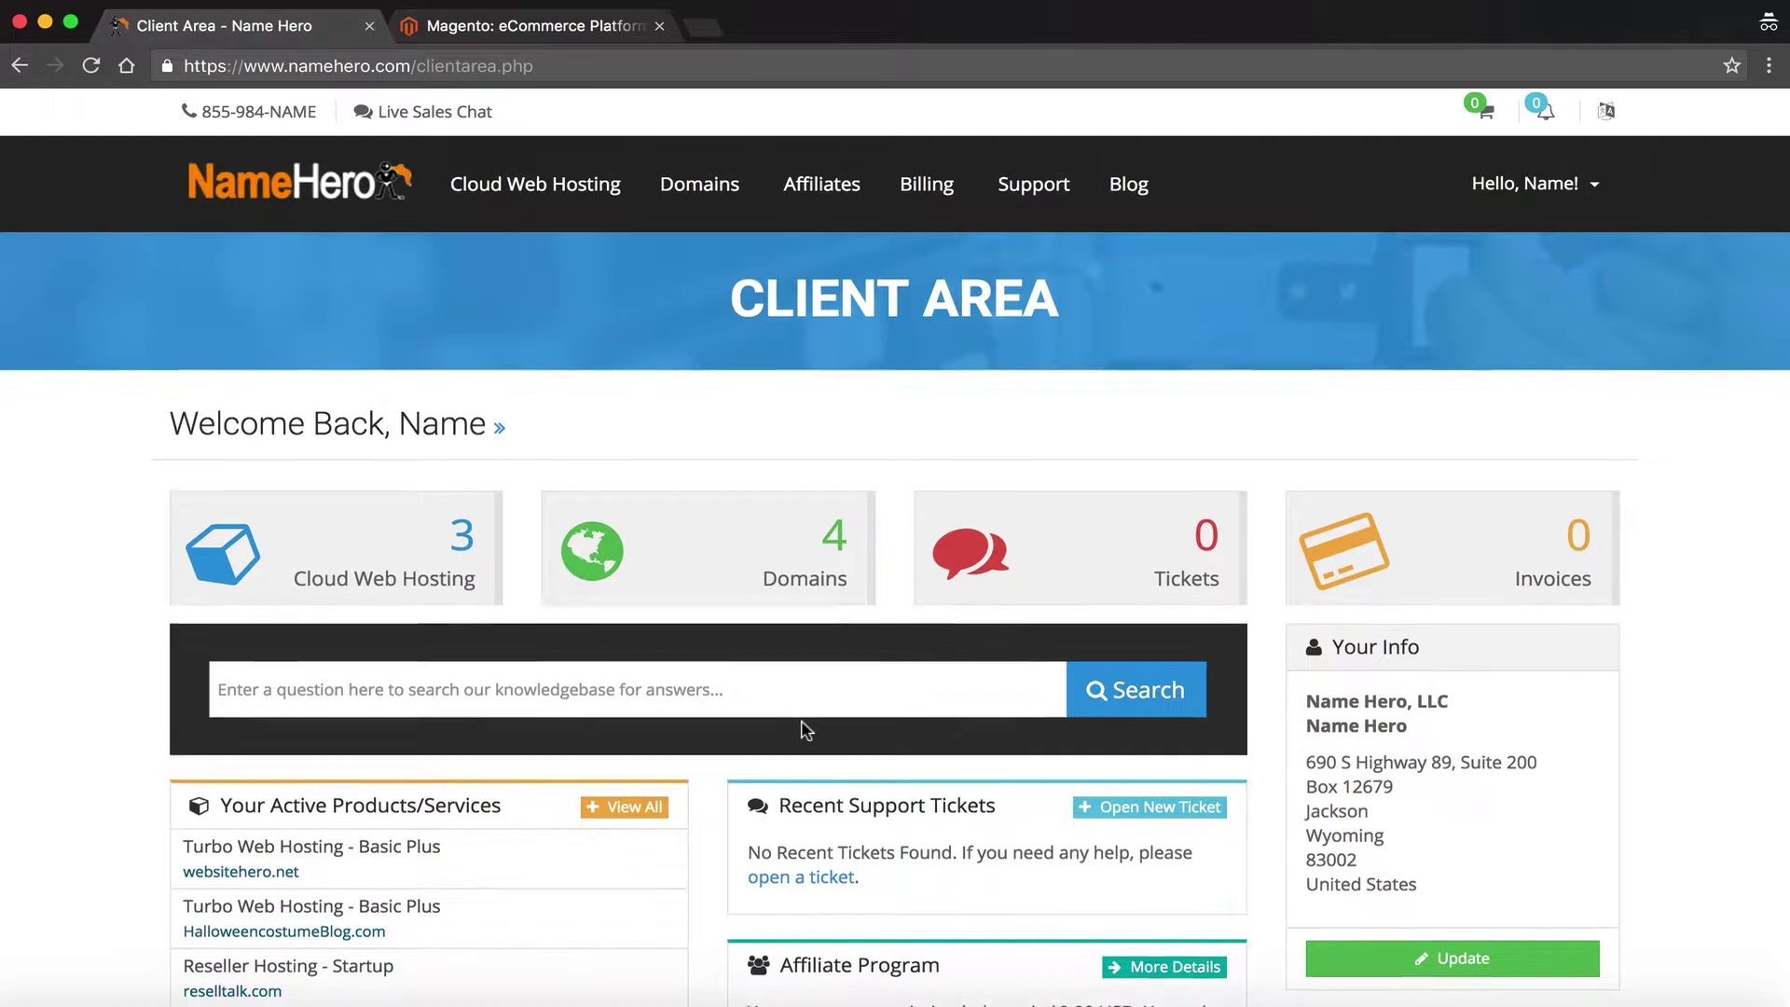
pyautogui.scroll(-7, 806, 729)
pyautogui.scroll(6, 801, 730)
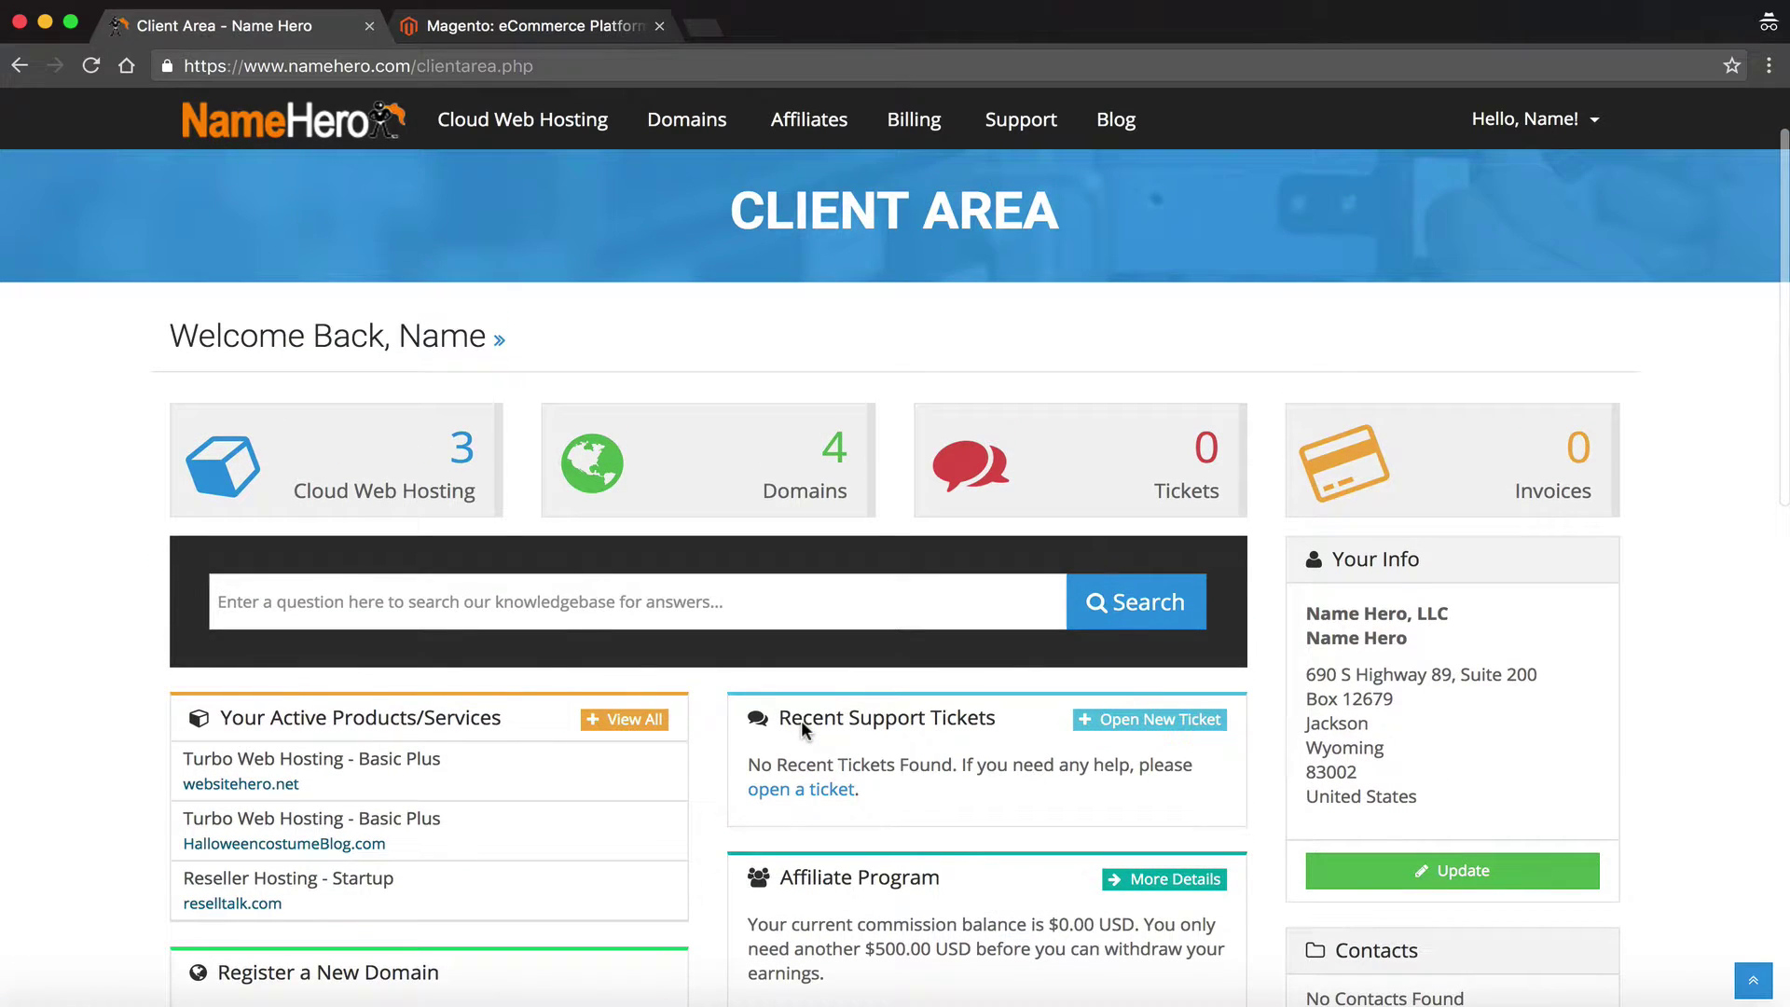
# List the Cloud Web Hosting products and open the Basic Plus package for websitehero.net
pyautogui.click(420, 488)
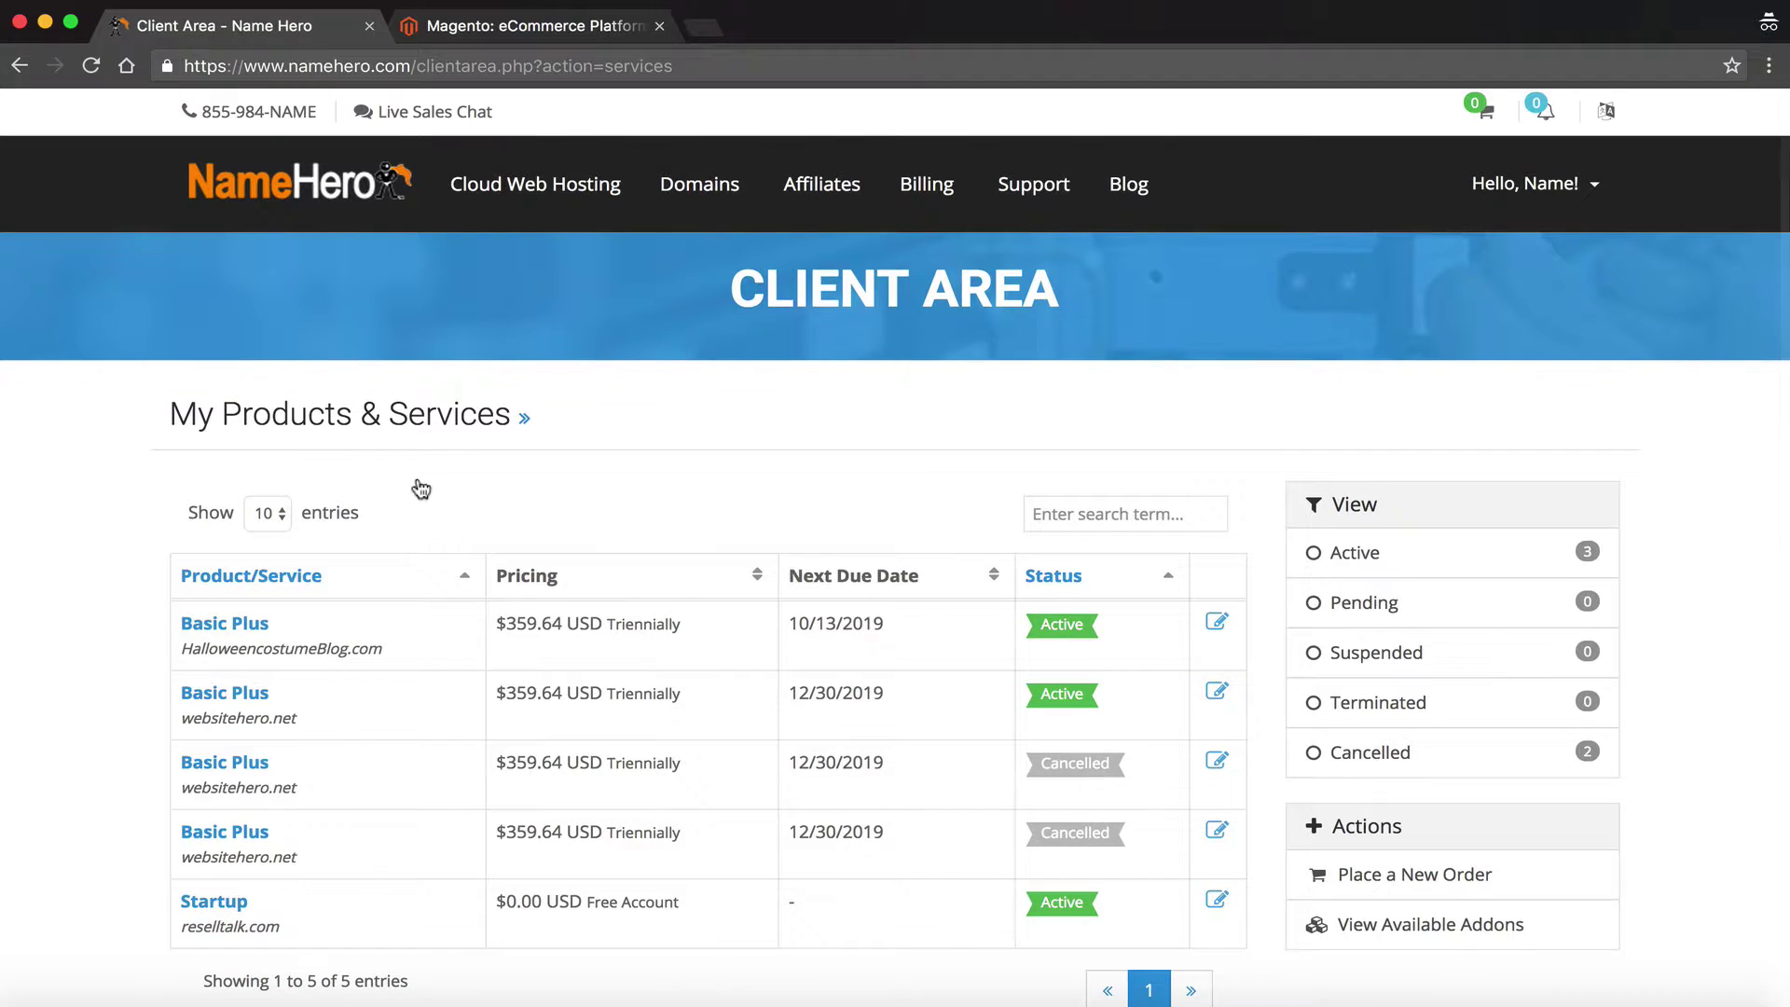
pyautogui.moveTo(312, 738); pyautogui.dragTo(179, 687)
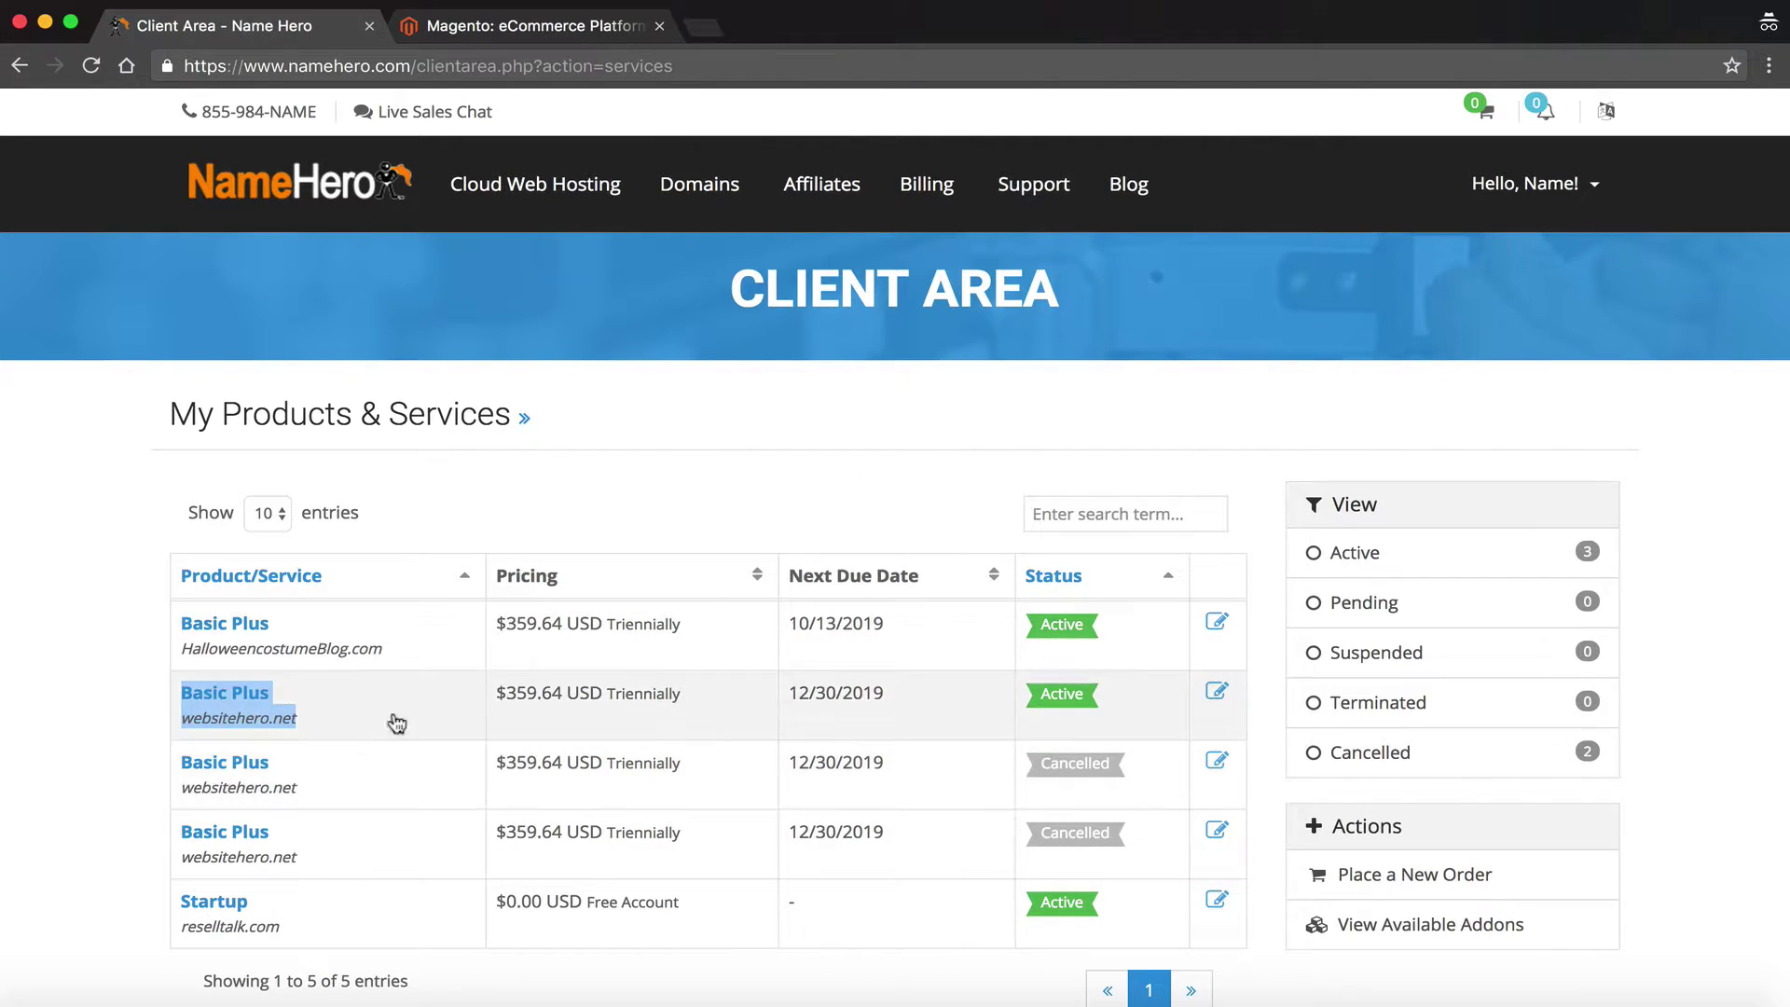
pyautogui.click(253, 697)
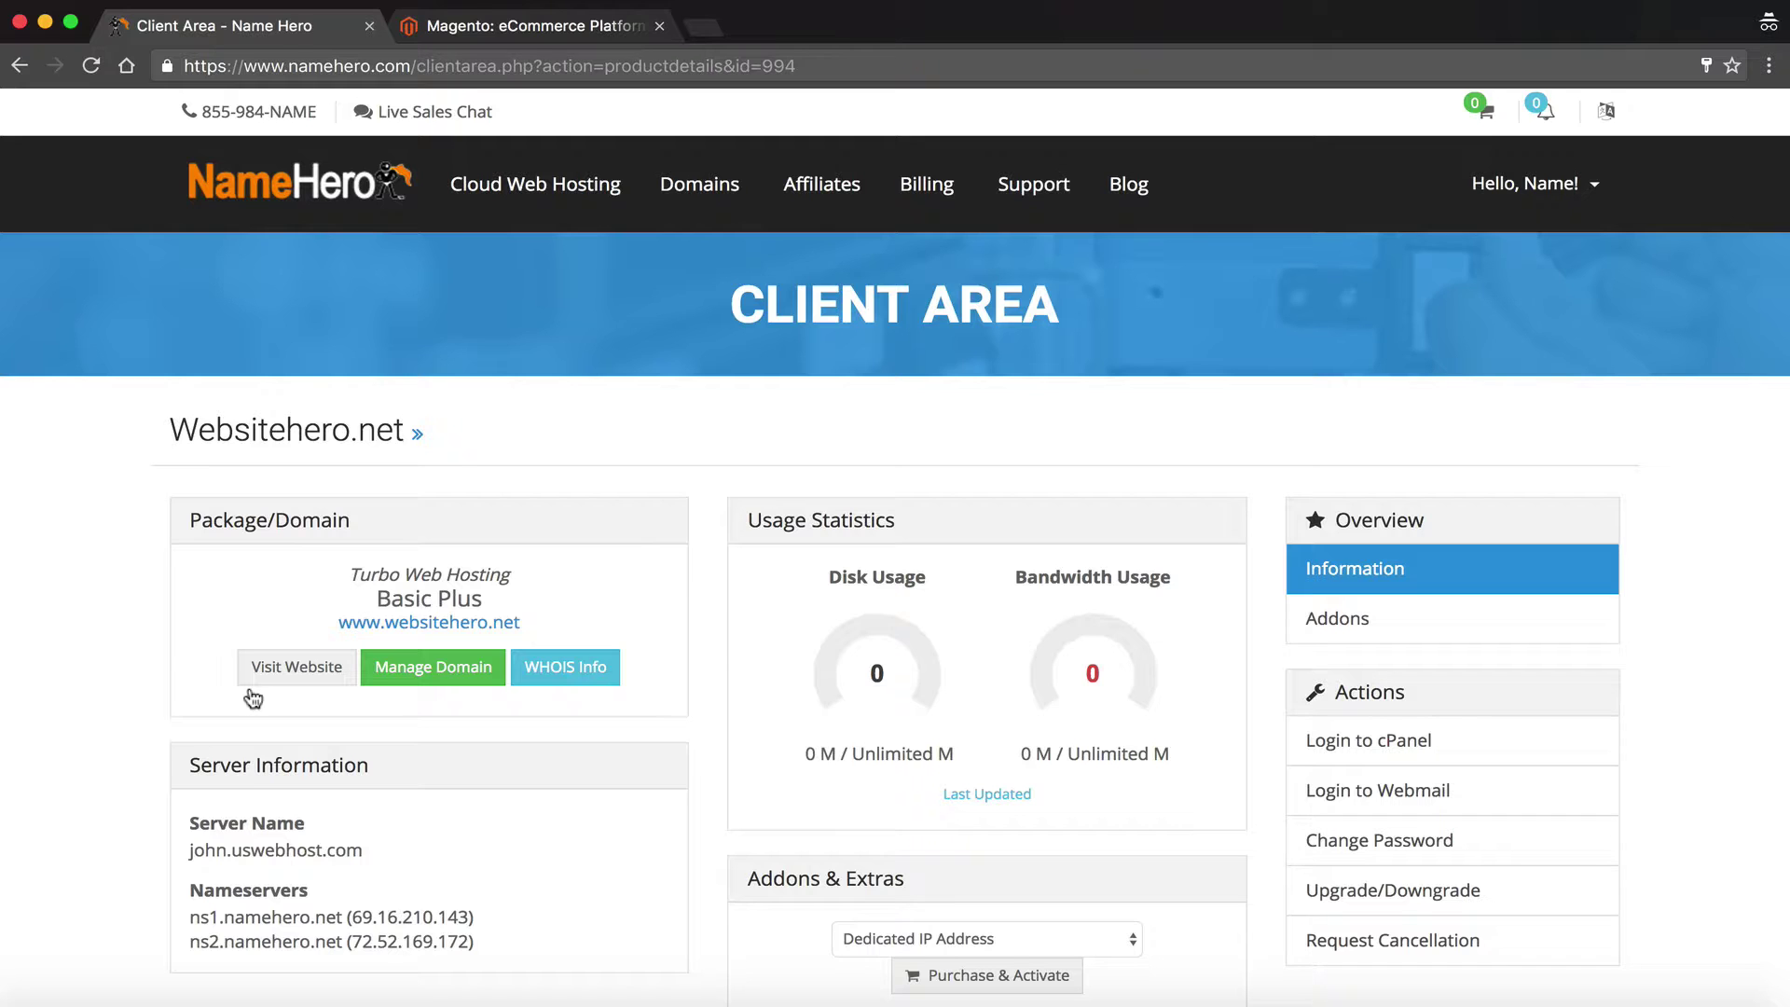
pyautogui.scroll(-1, 253, 697)
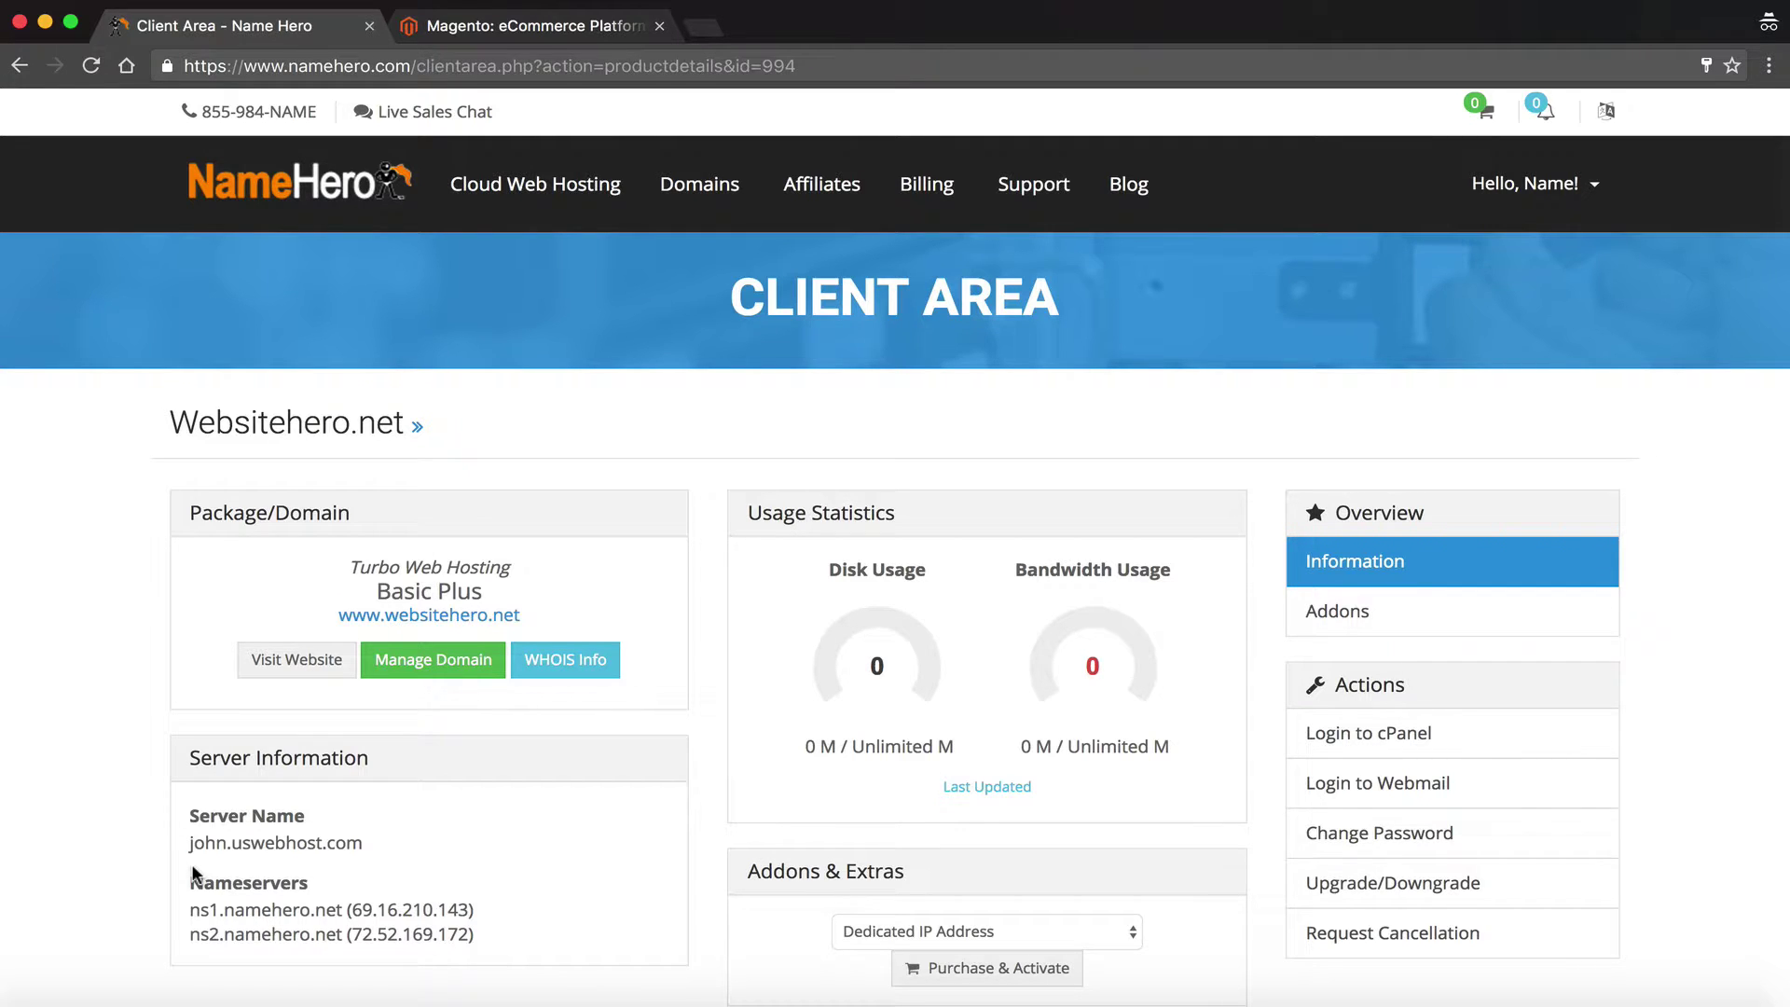
pyautogui.moveTo(190, 909); pyautogui.dragTo(342, 919)
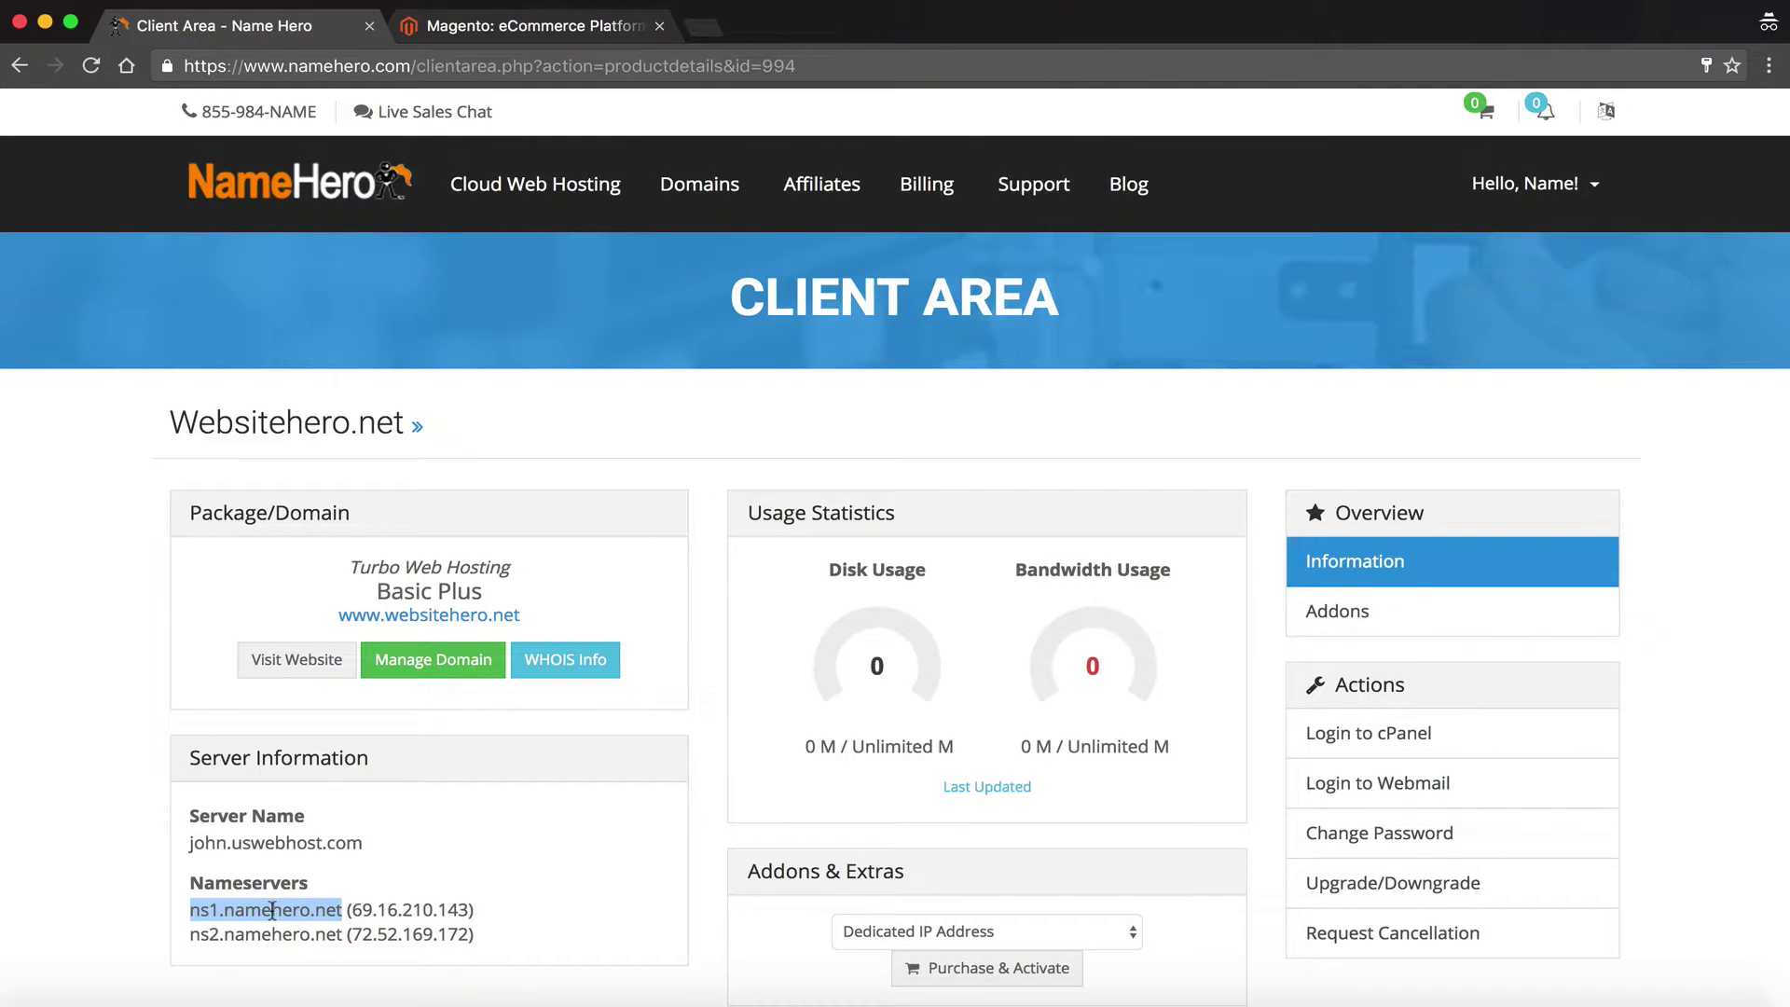
pyautogui.moveTo(662, 184)
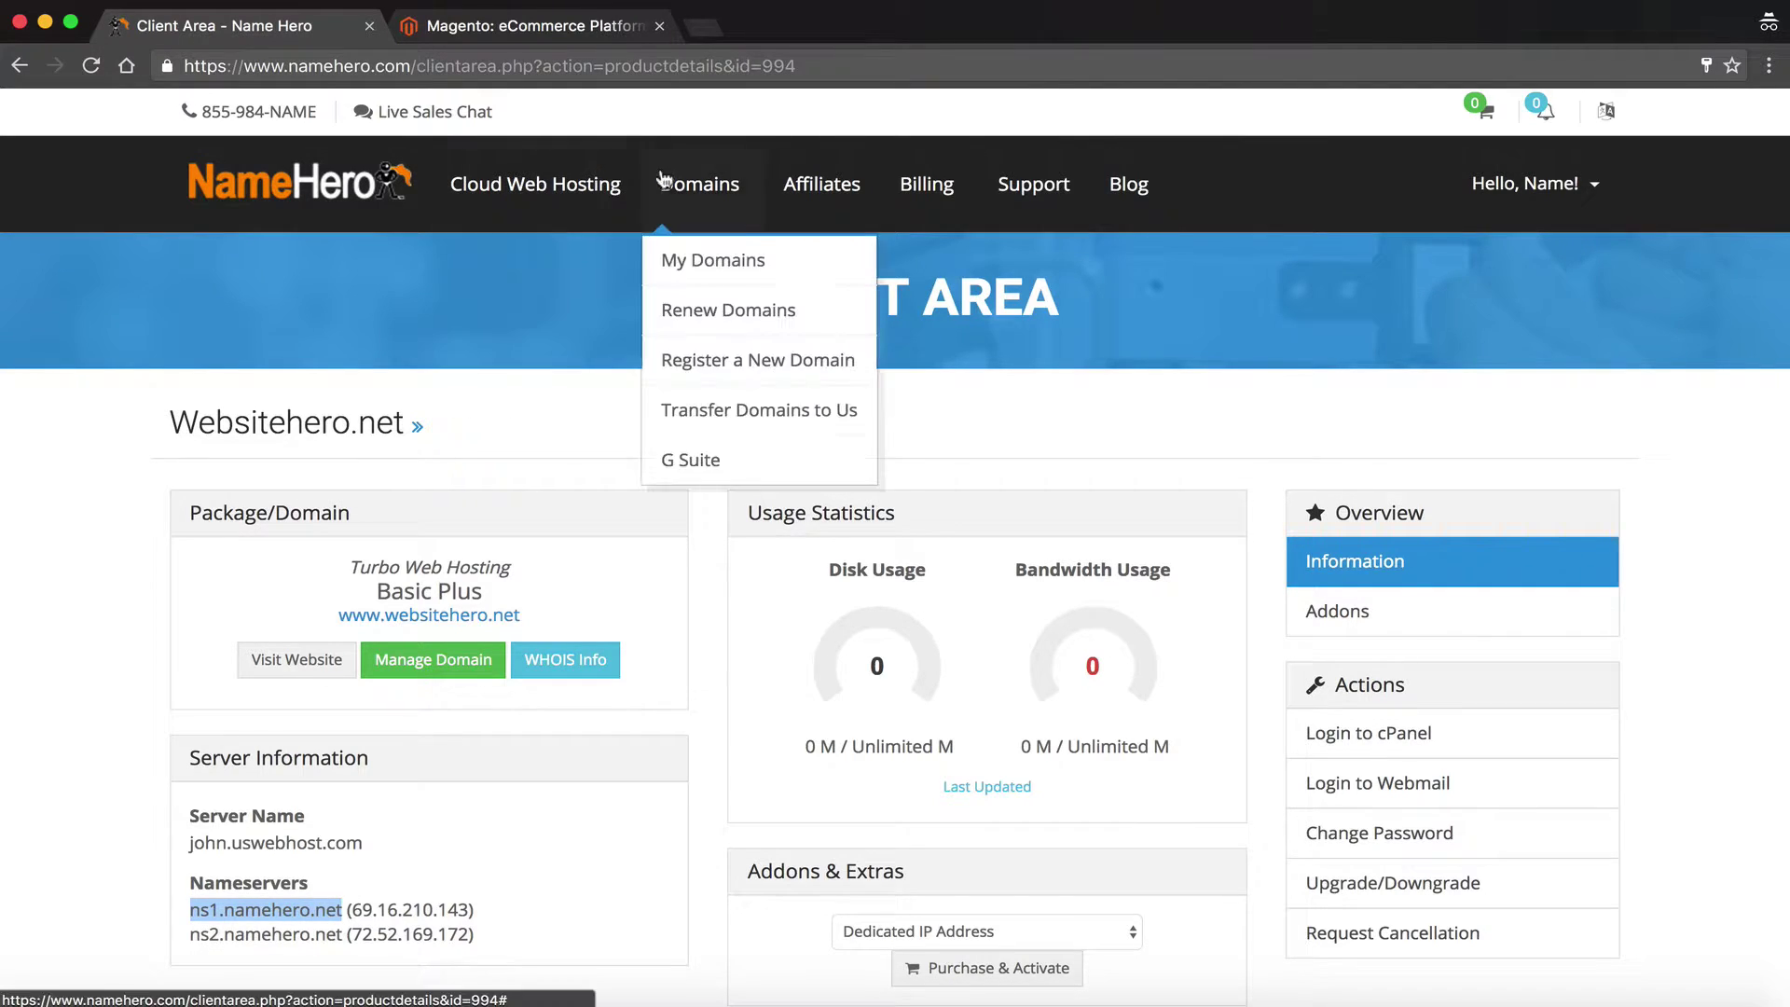
# Check websitehero.net's nameservers (ns1/ns2.namehero.net) in a new tab, then return to the package page
pyautogui.keyDown('super'); pyautogui.click(675, 265); pyautogui.keyUp('super')
pyautogui.click(515, 31)
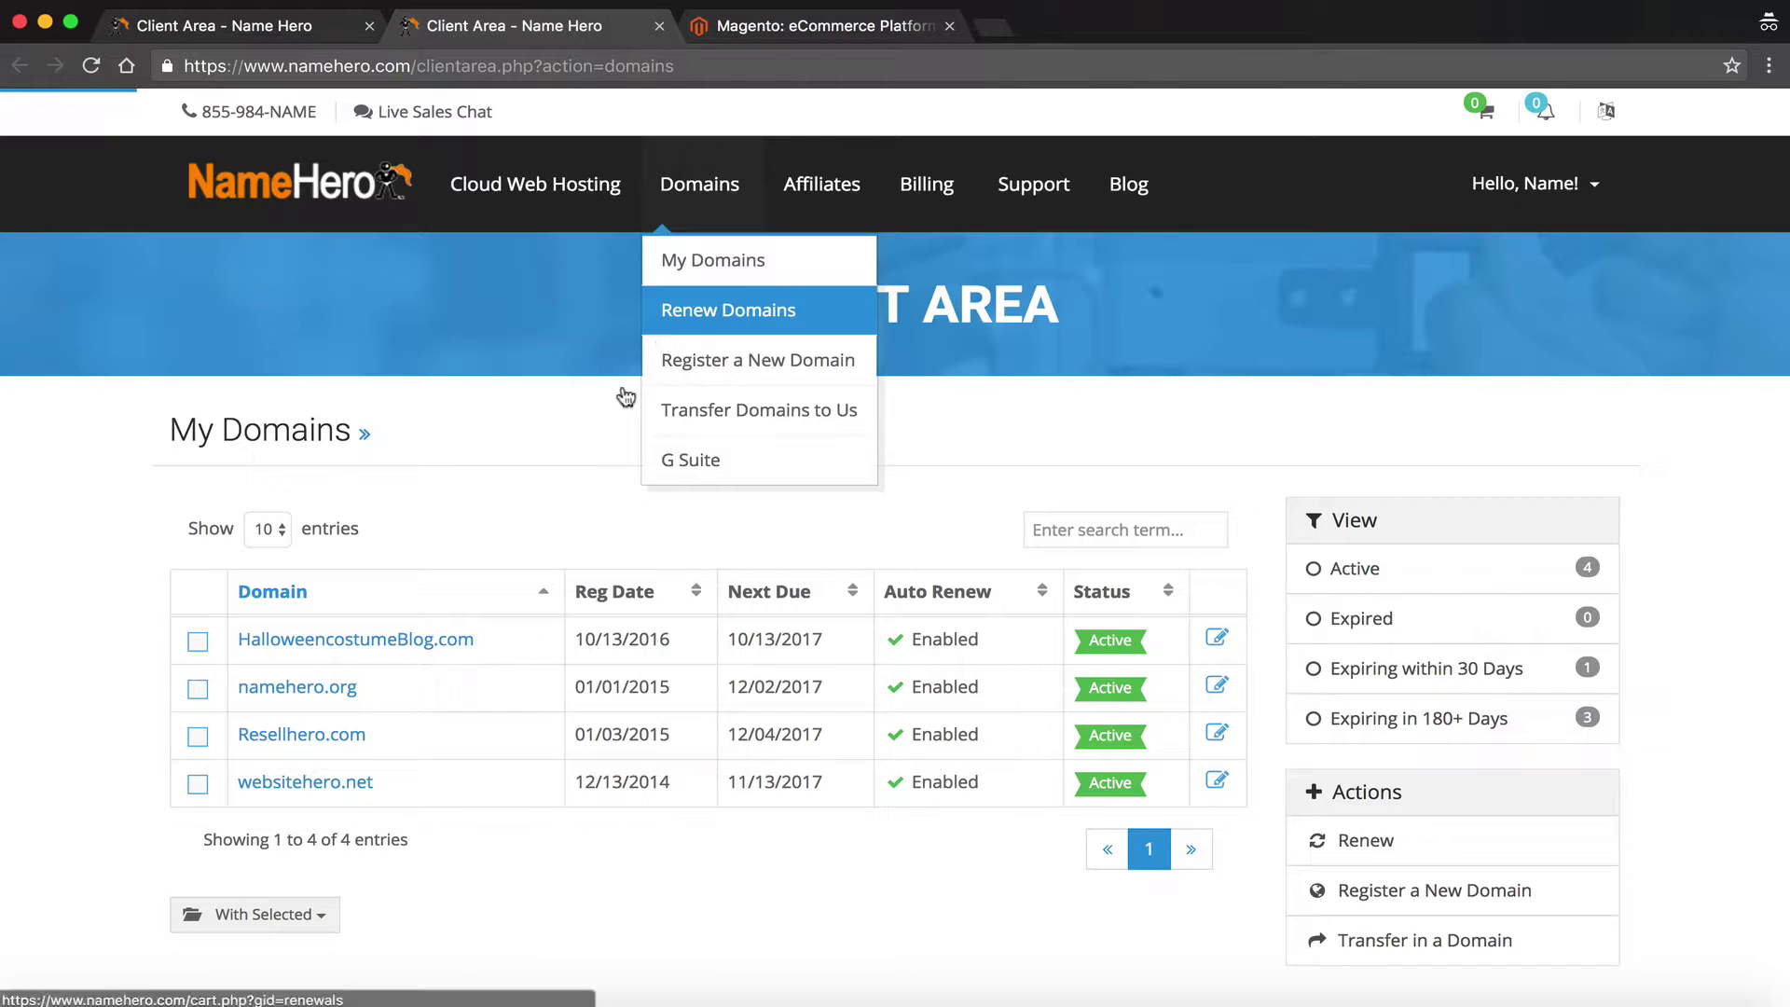
pyautogui.click(324, 795)
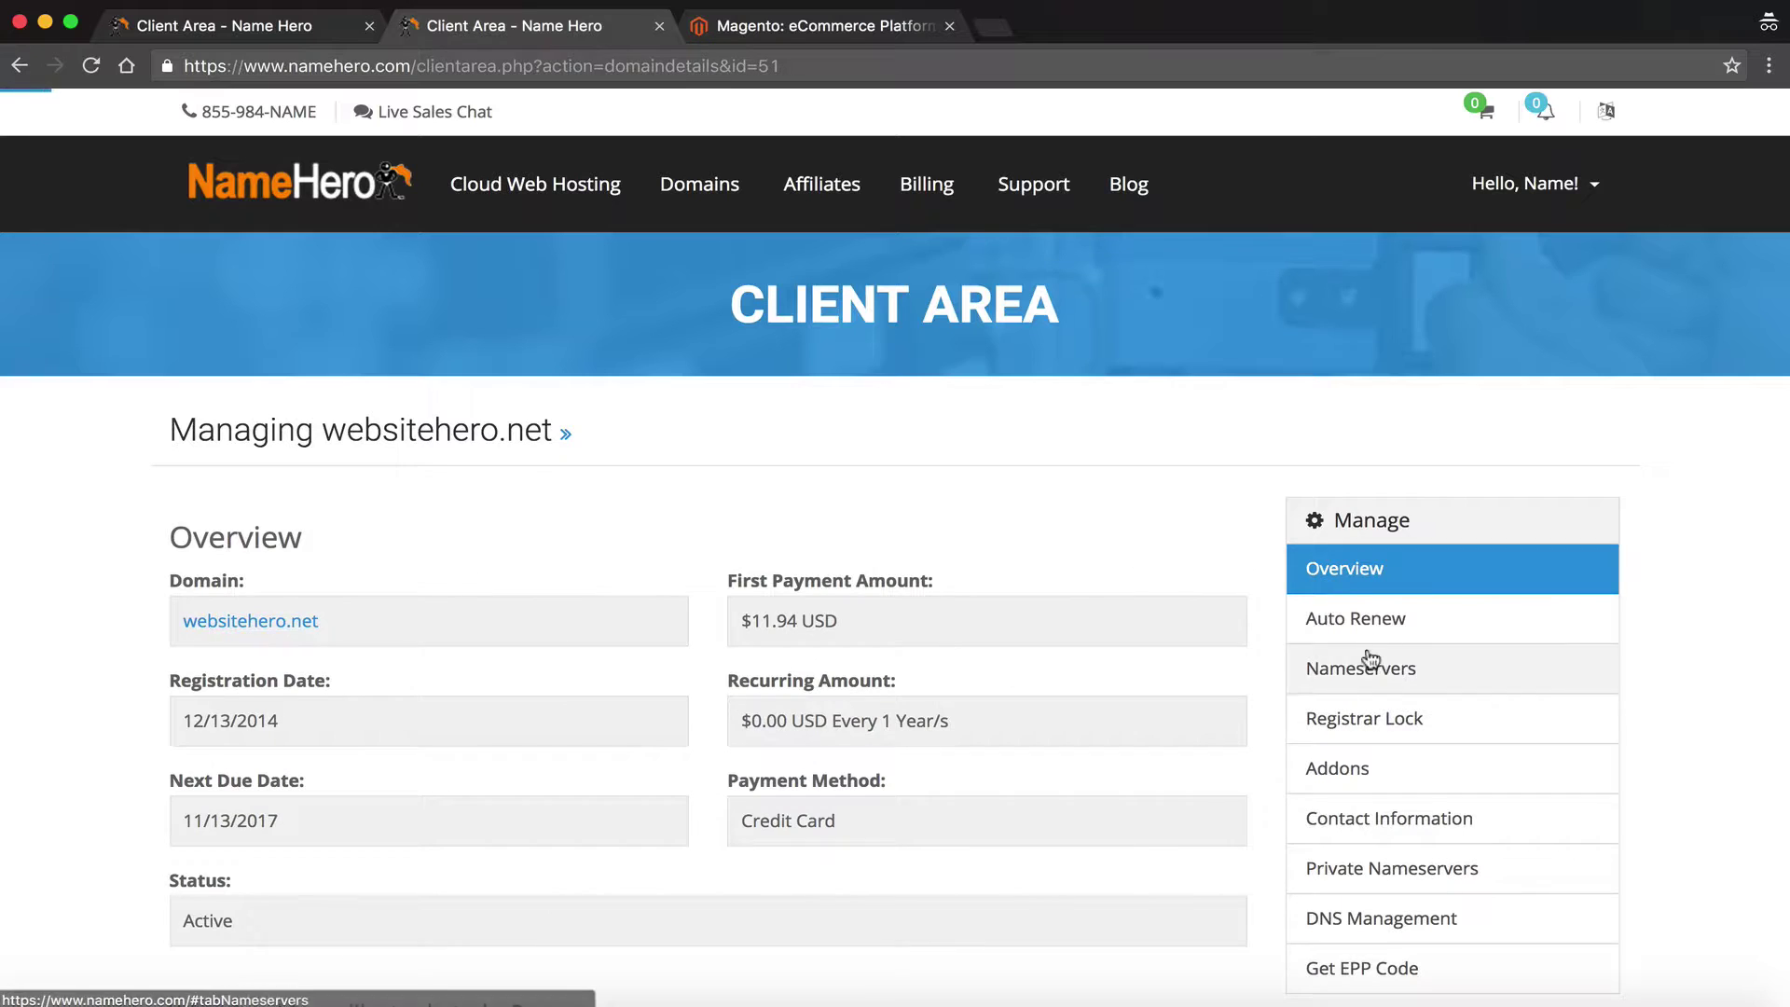
pyautogui.click(1389, 668)
pyautogui.scroll(-1, 718, 713)
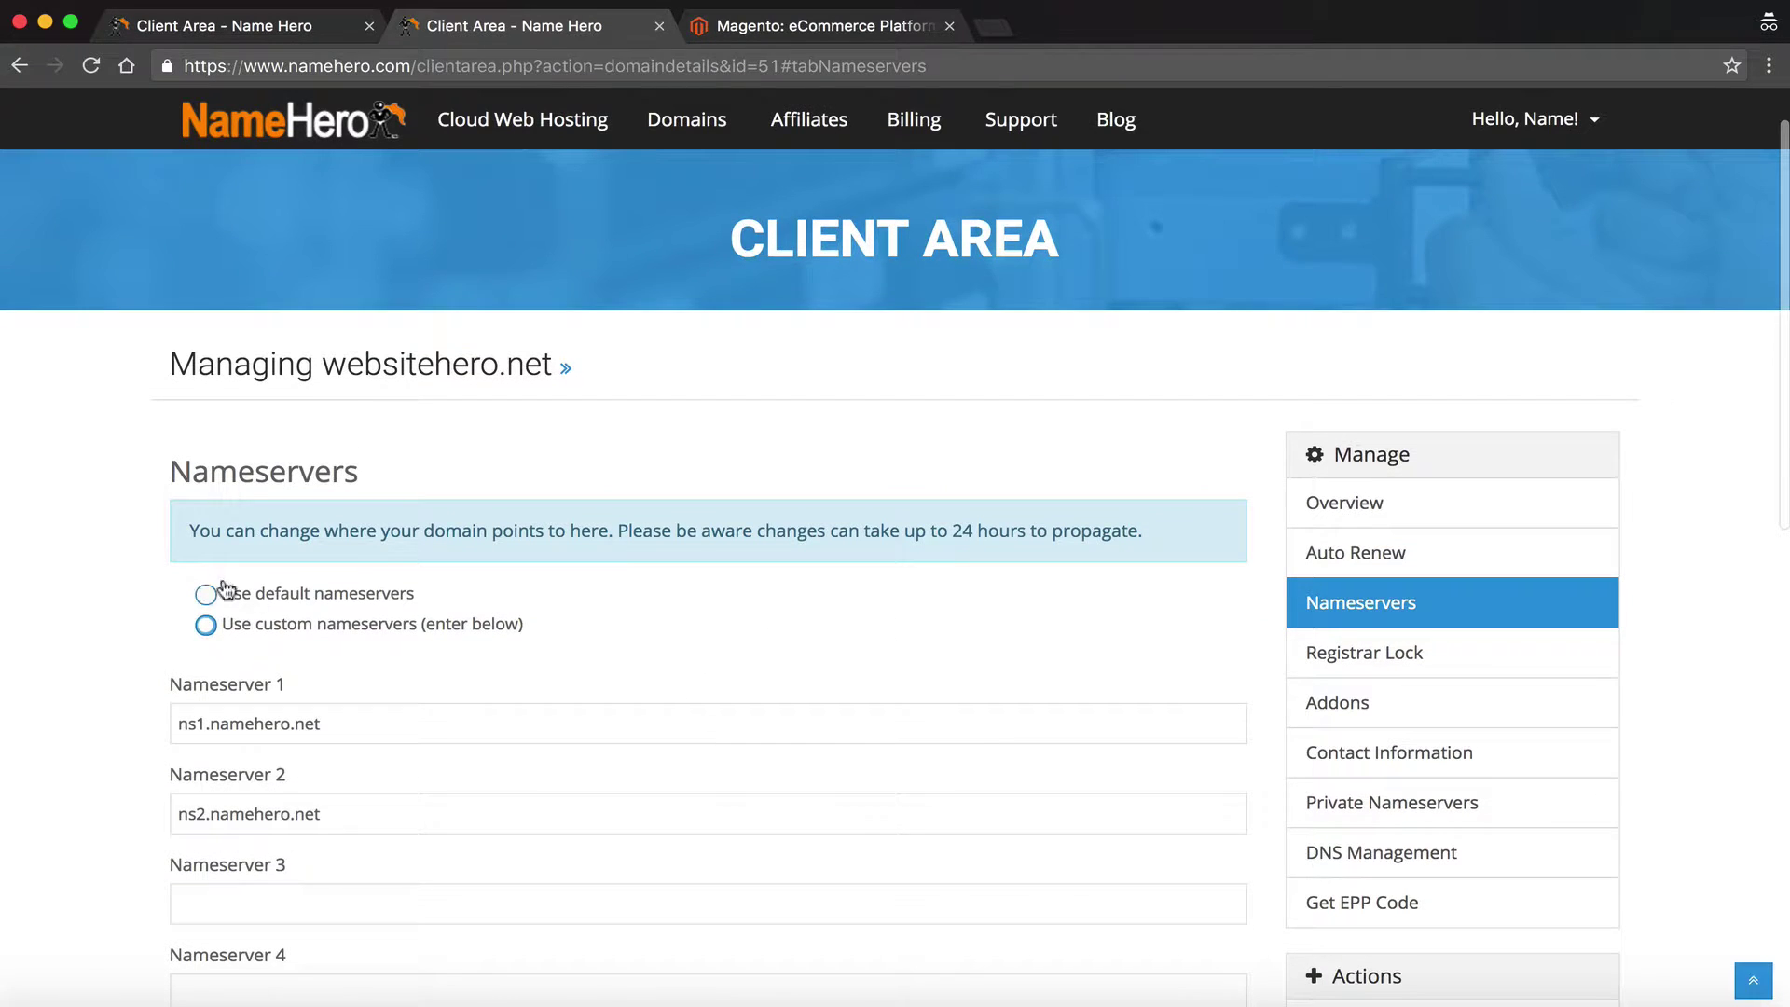
pyautogui.click(205, 627)
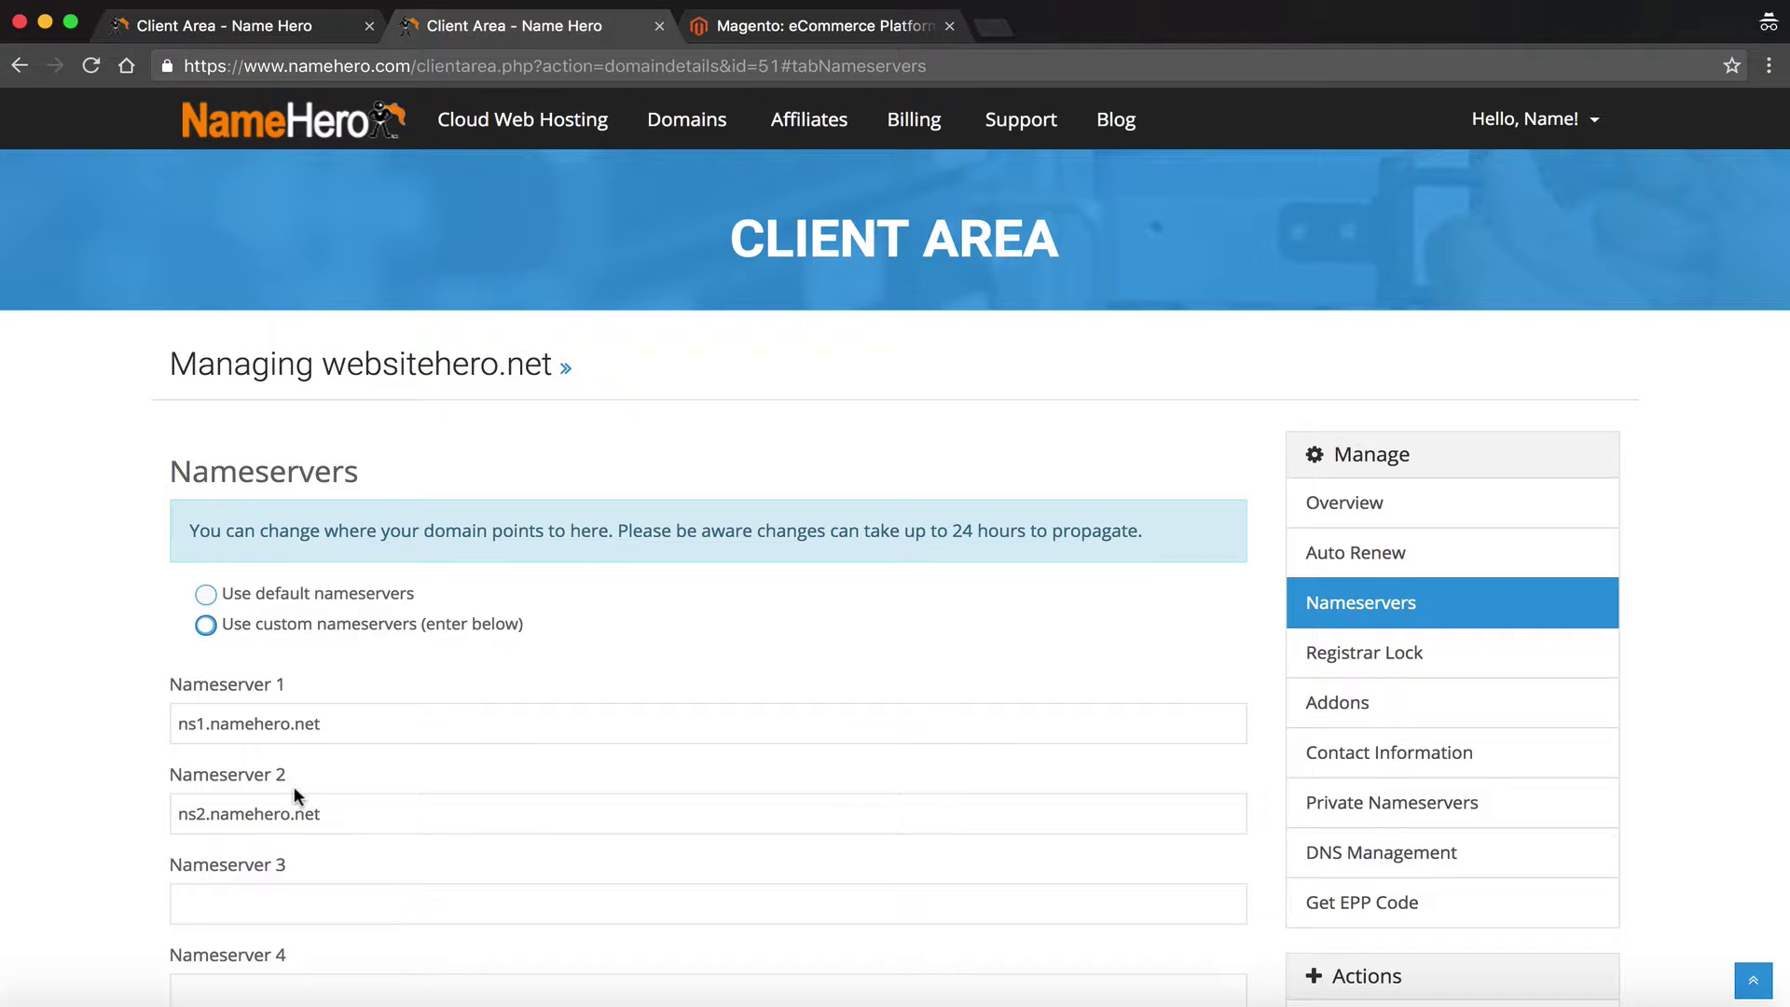
pyautogui.click(311, 28)
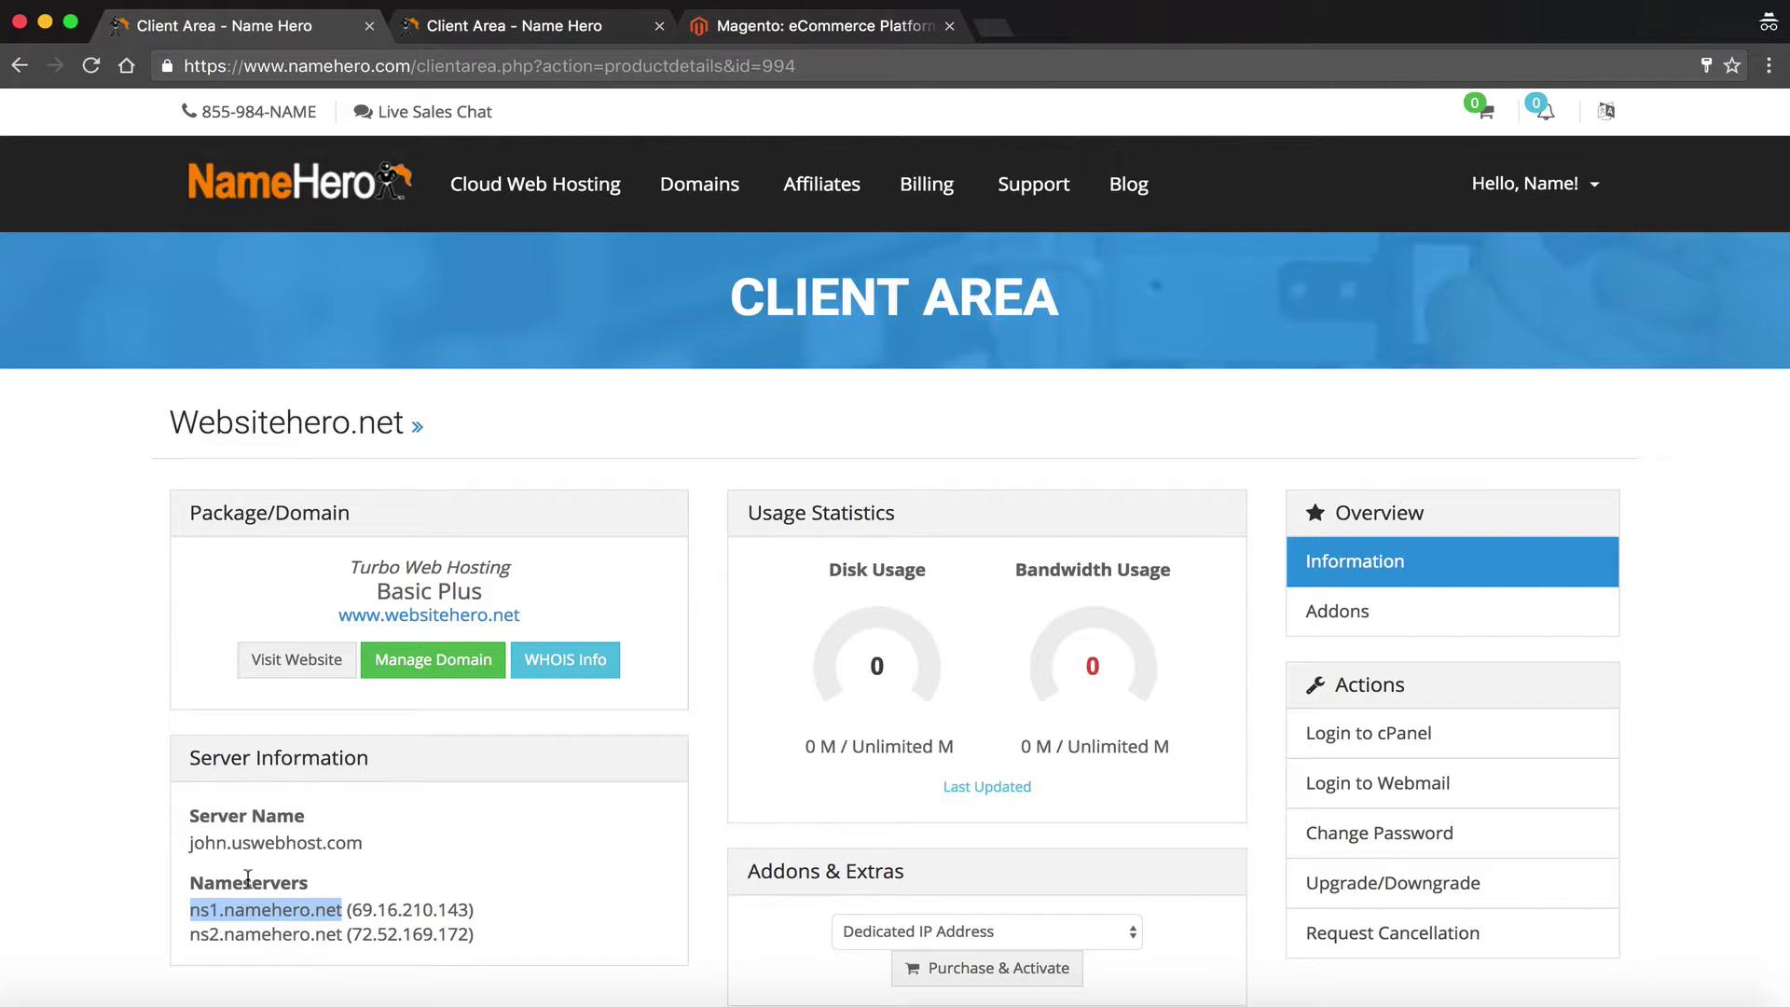
# Look over the websitehero.net package page and log in to its cPanel in a new tab
pyautogui.scroll(-1, 508, 783)
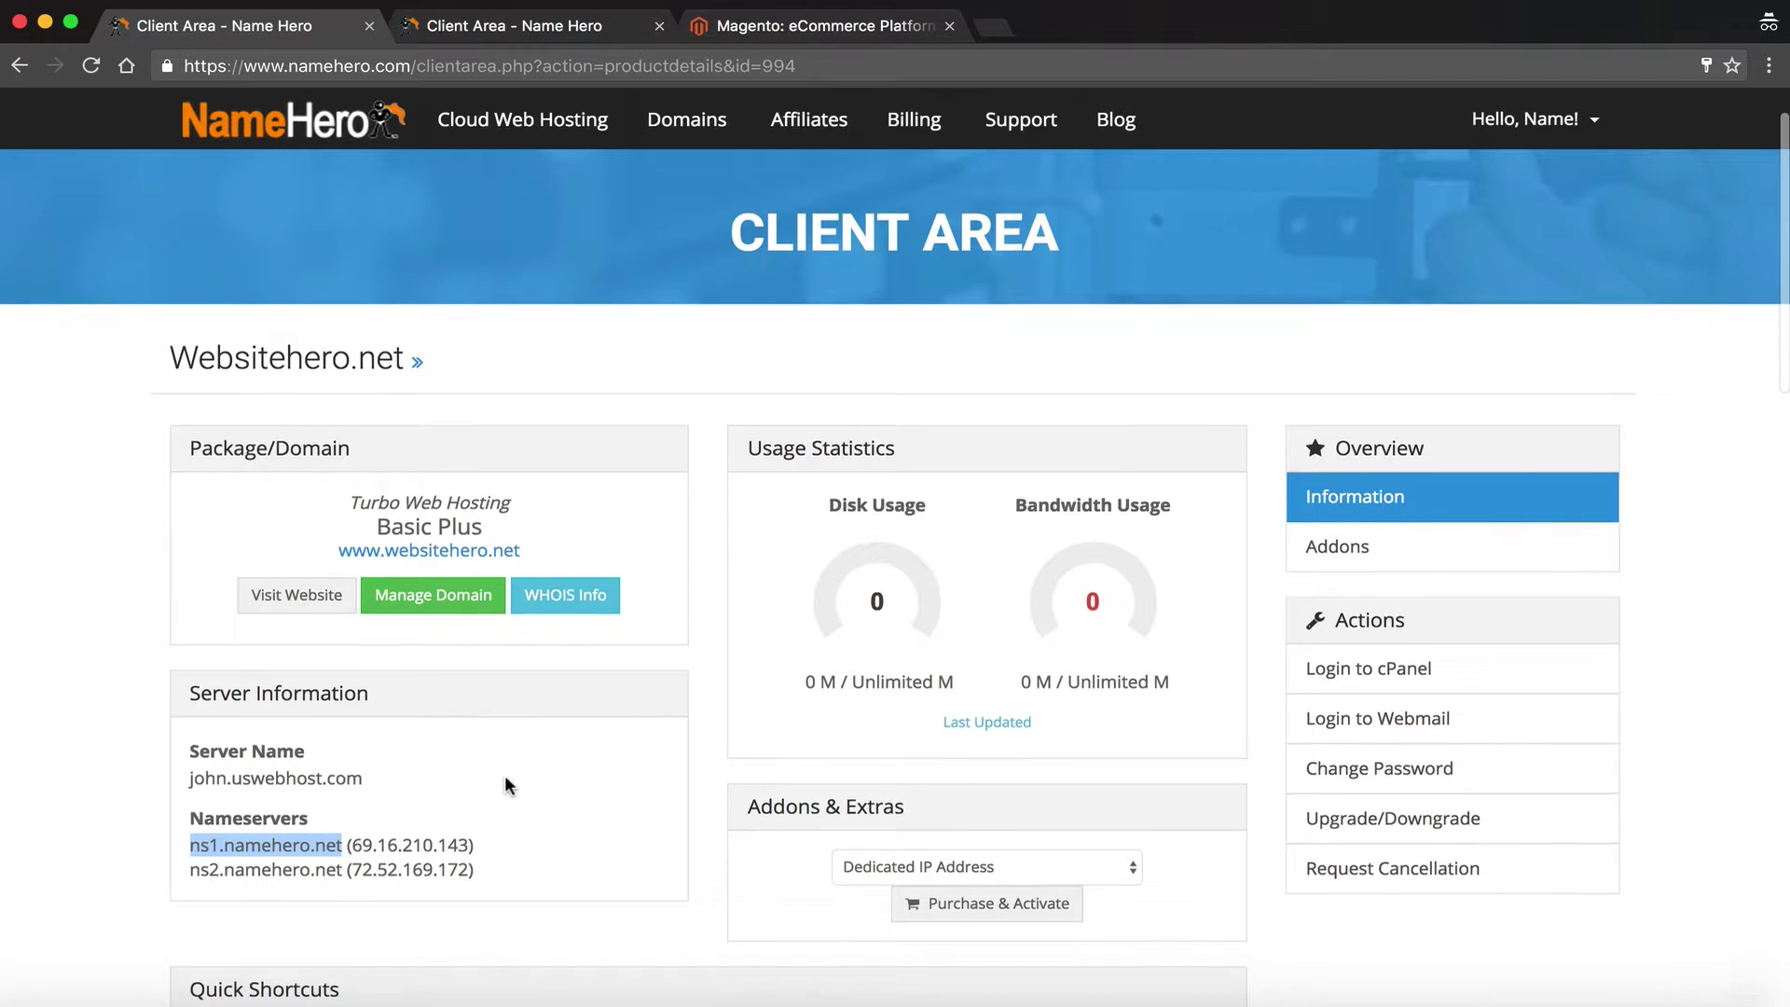
pyautogui.scroll(-5, 506, 781)
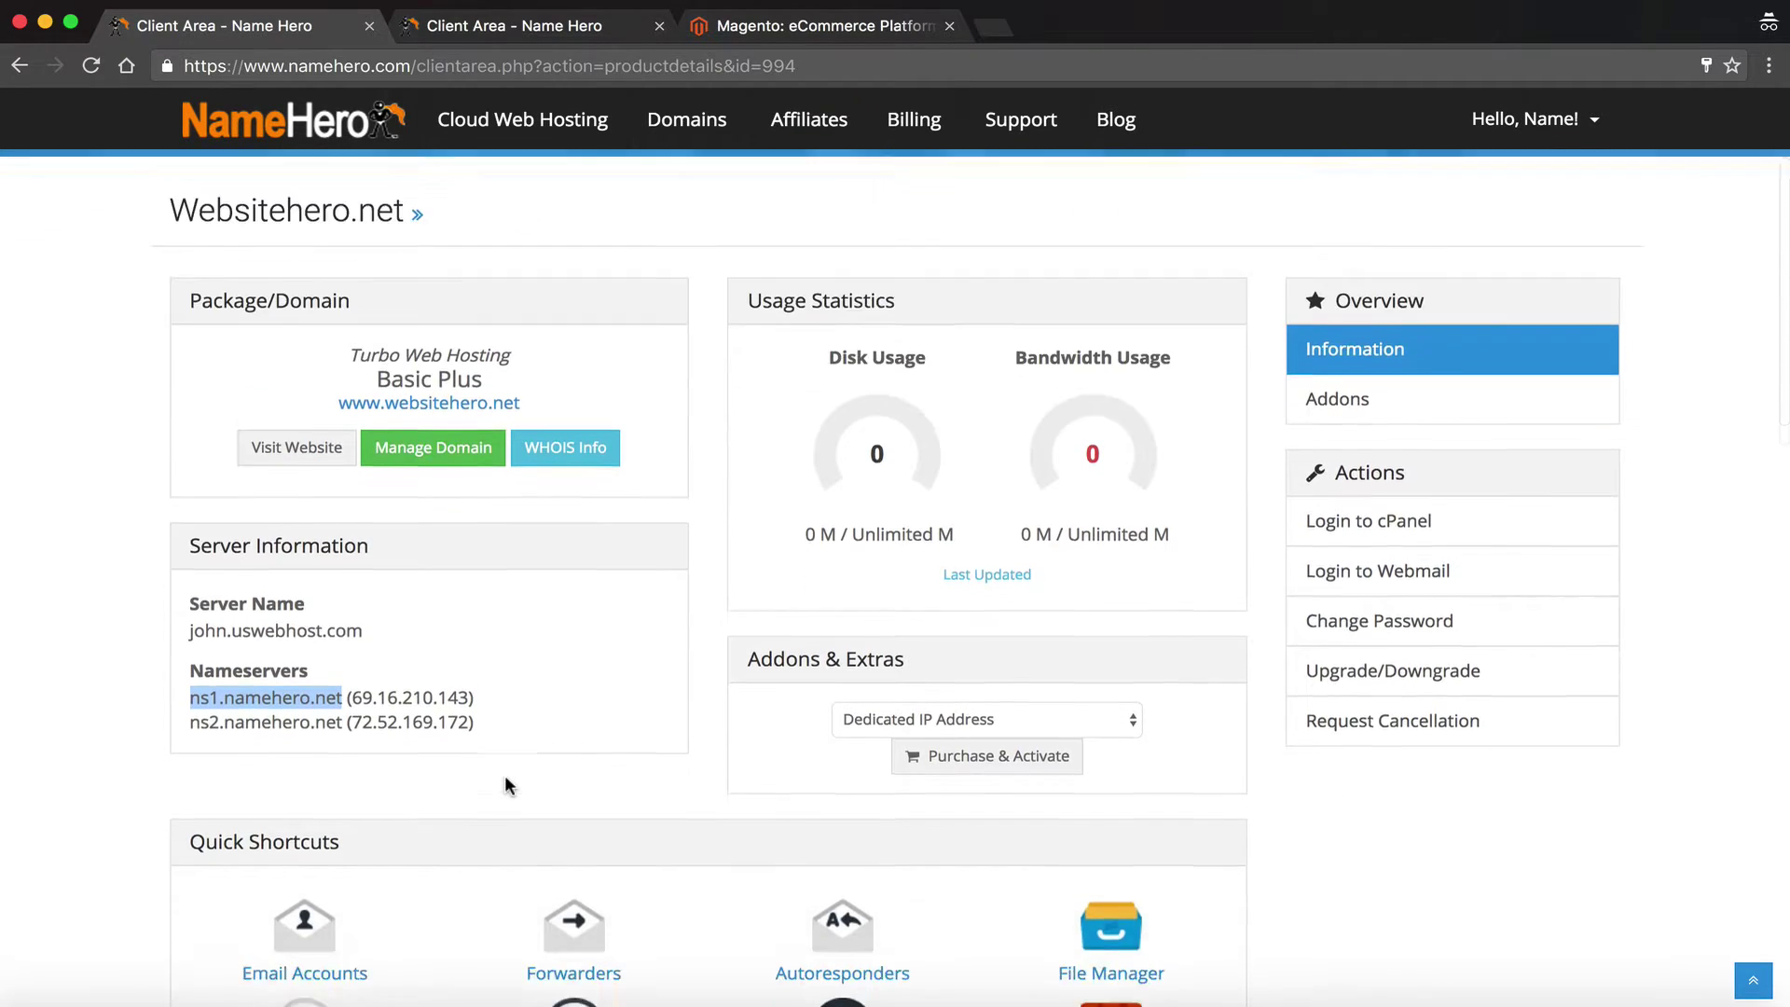
pyautogui.scroll(-4, 306, 803)
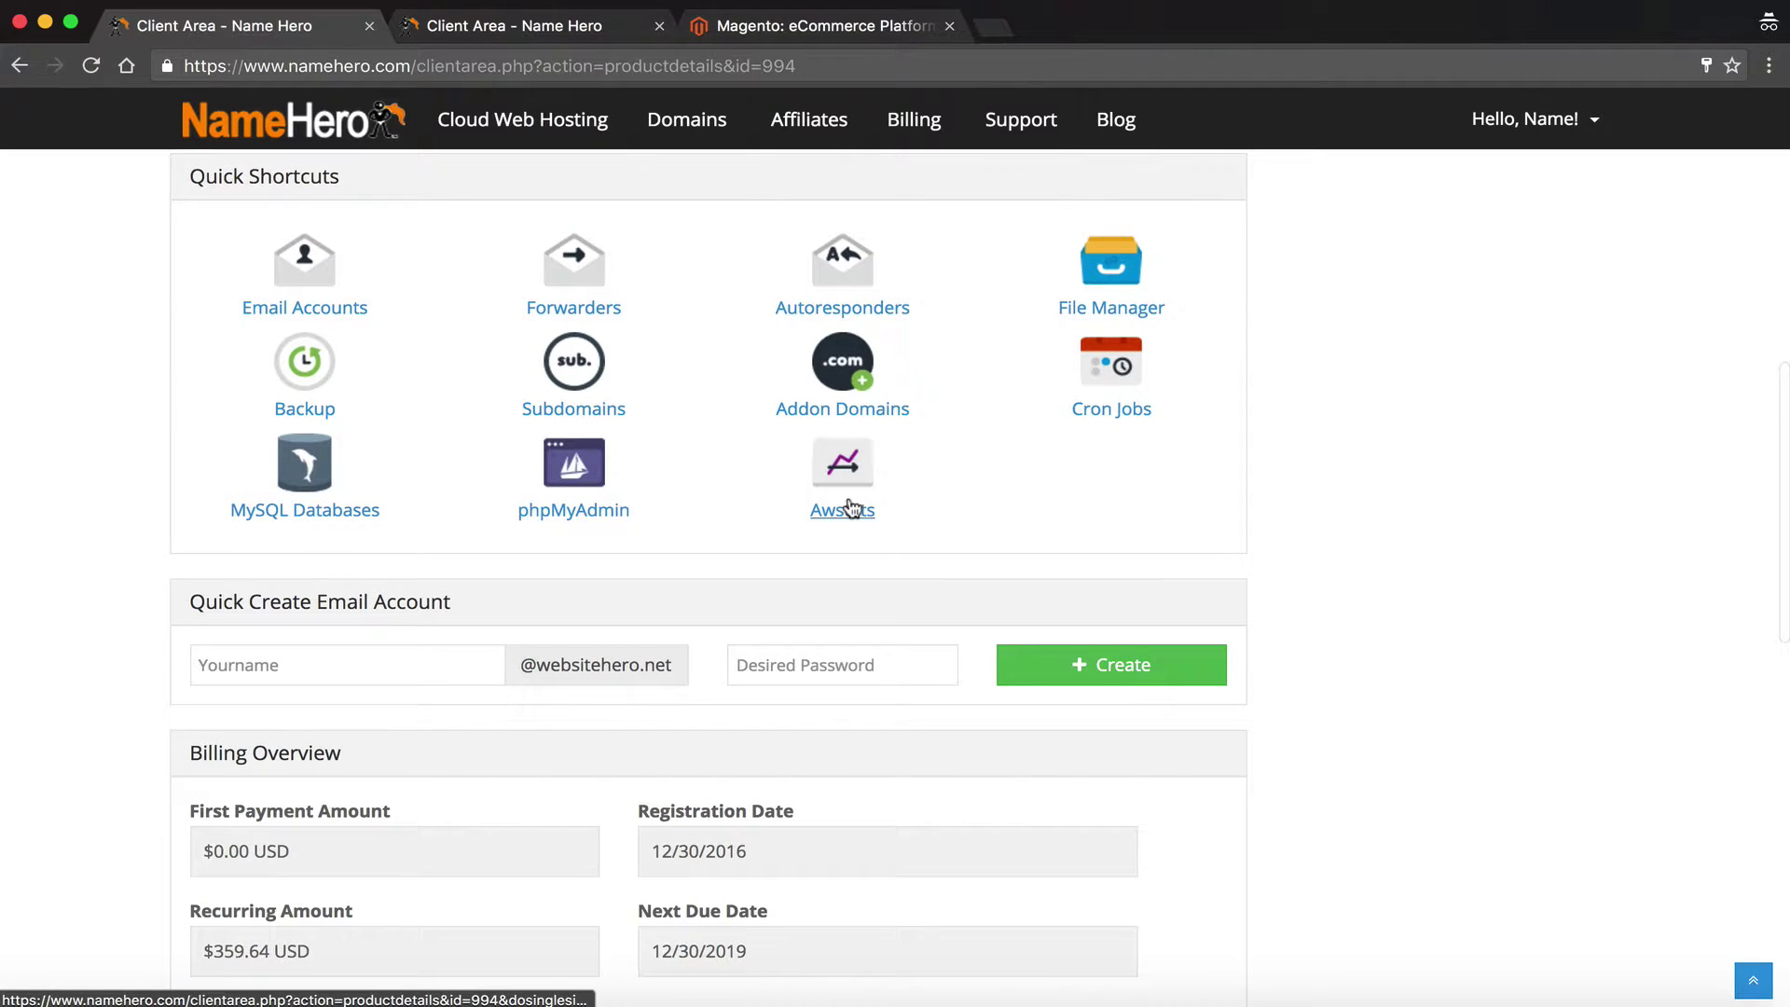
pyautogui.scroll(-3, 847, 506)
pyautogui.scroll(4, 850, 508)
pyautogui.scroll(8, 850, 507)
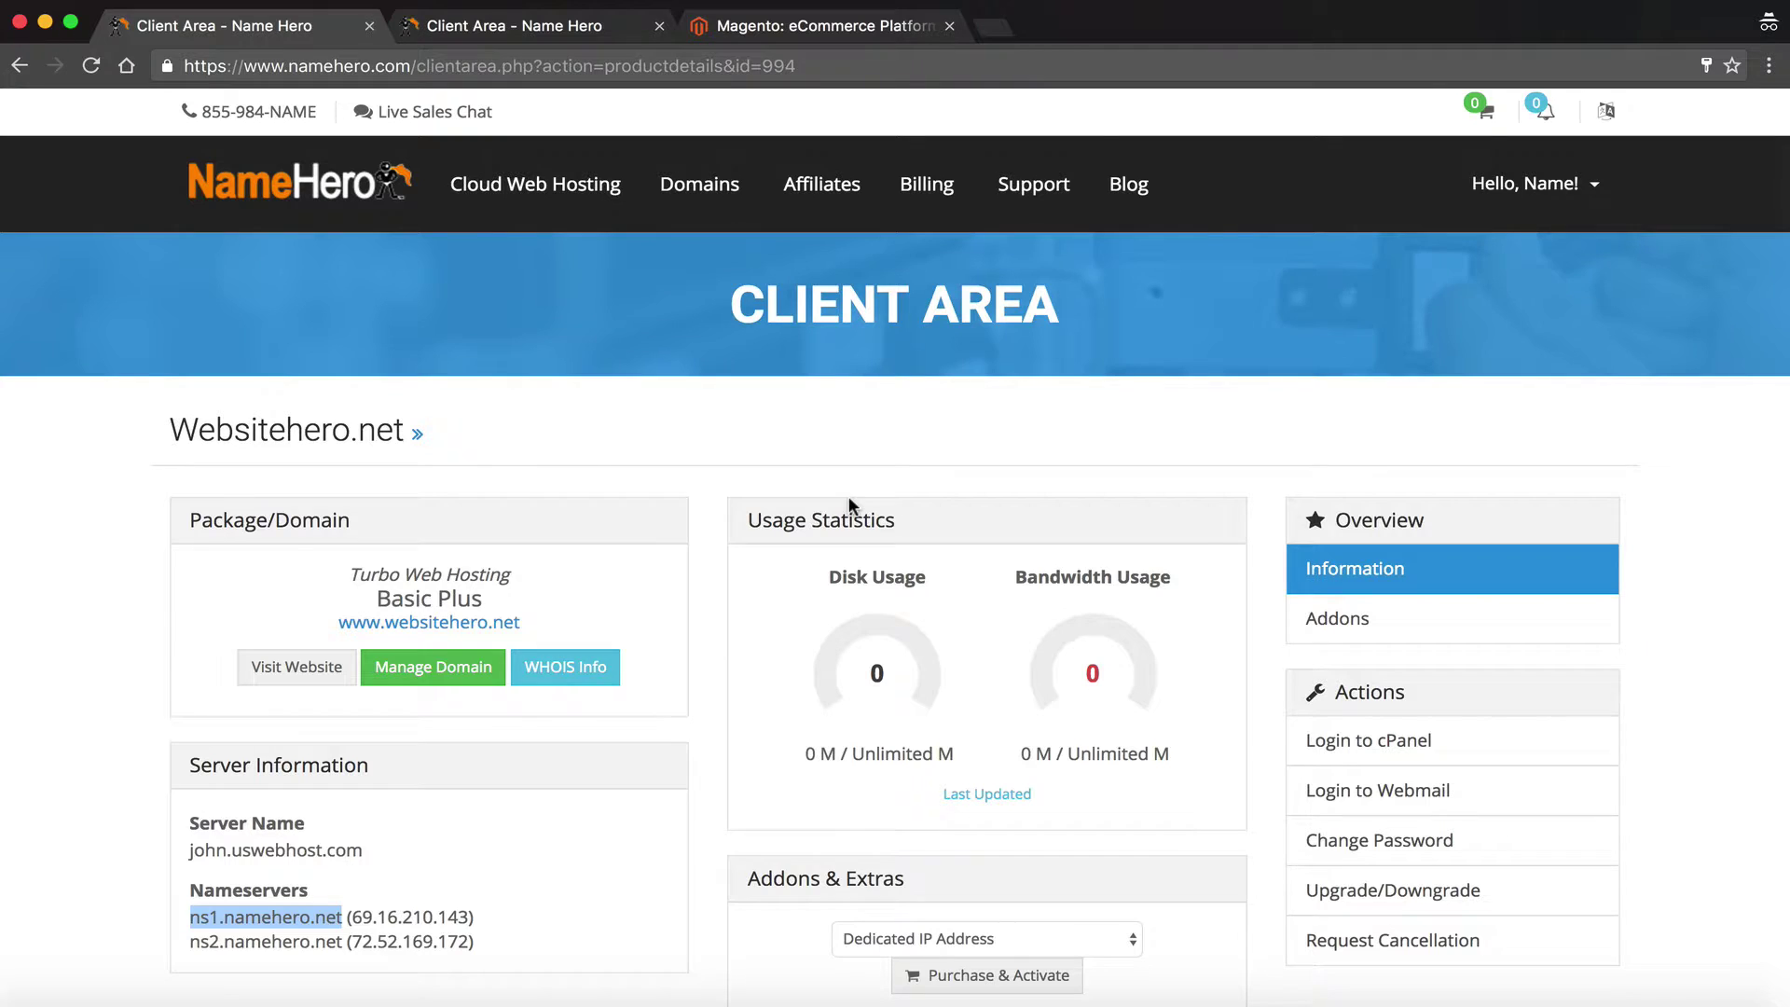
pyautogui.click(1361, 757)
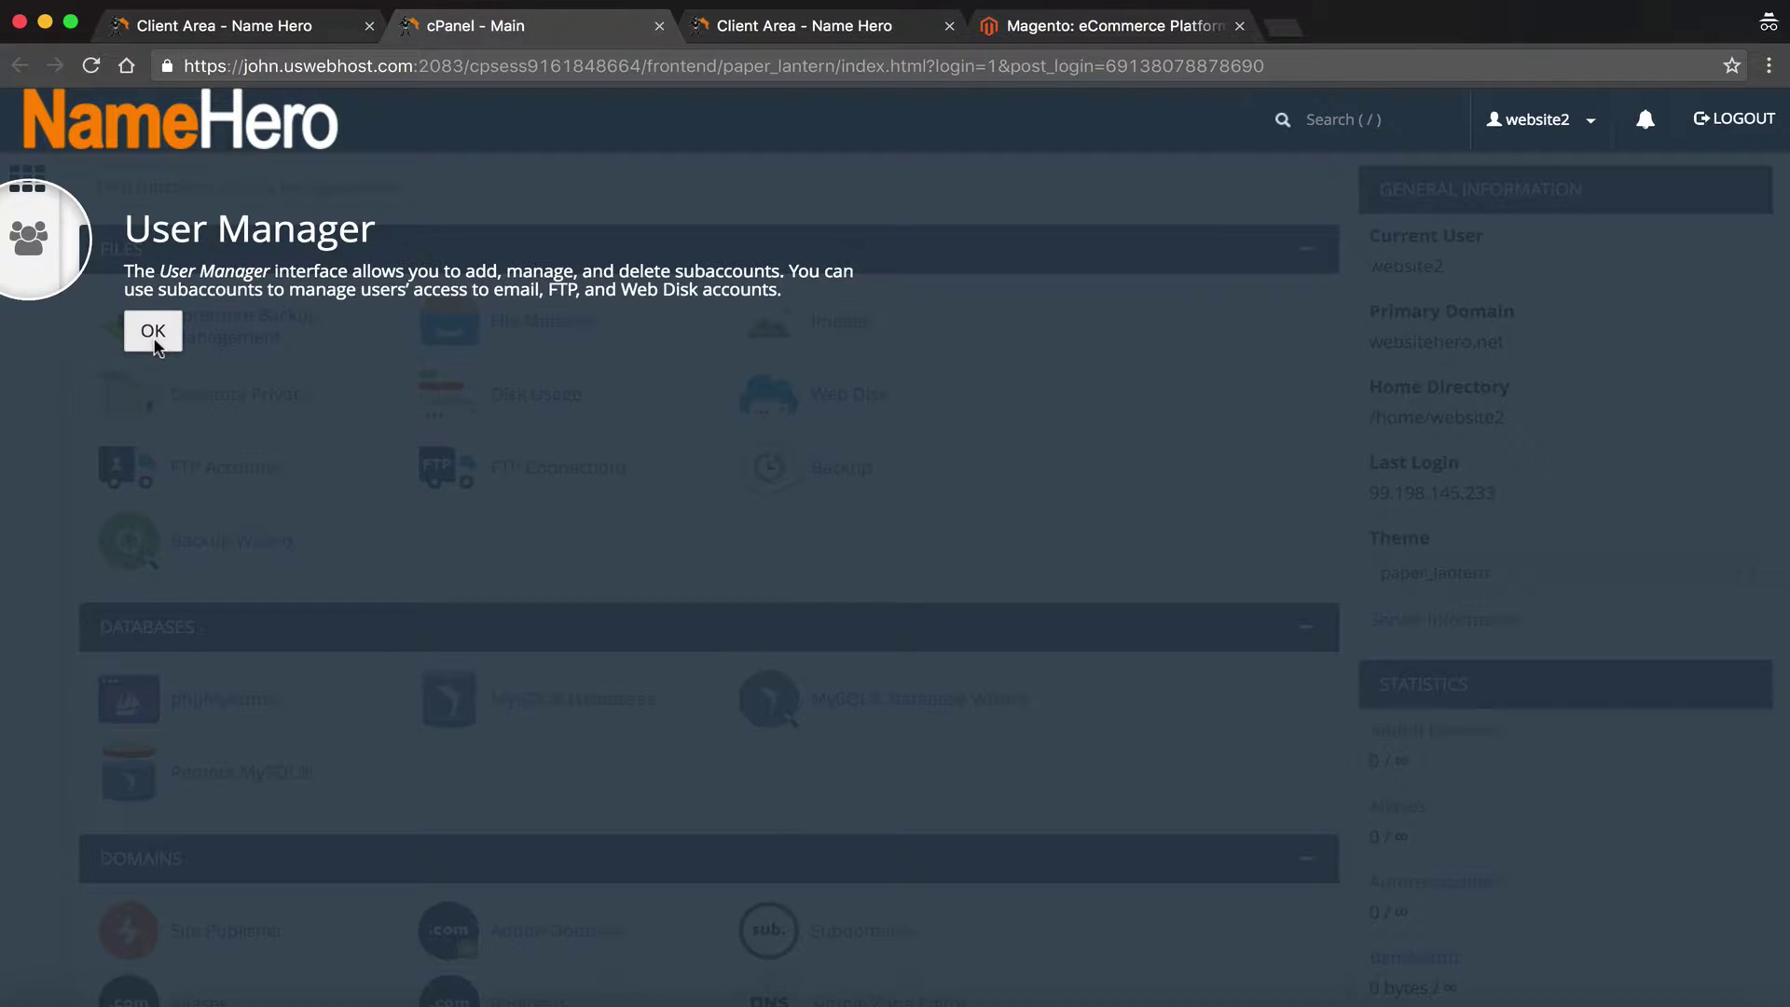
# Dismiss the User Manager notice and open Magento 1.9 from Softaculous's Scripts list
pyautogui.click(153, 332)
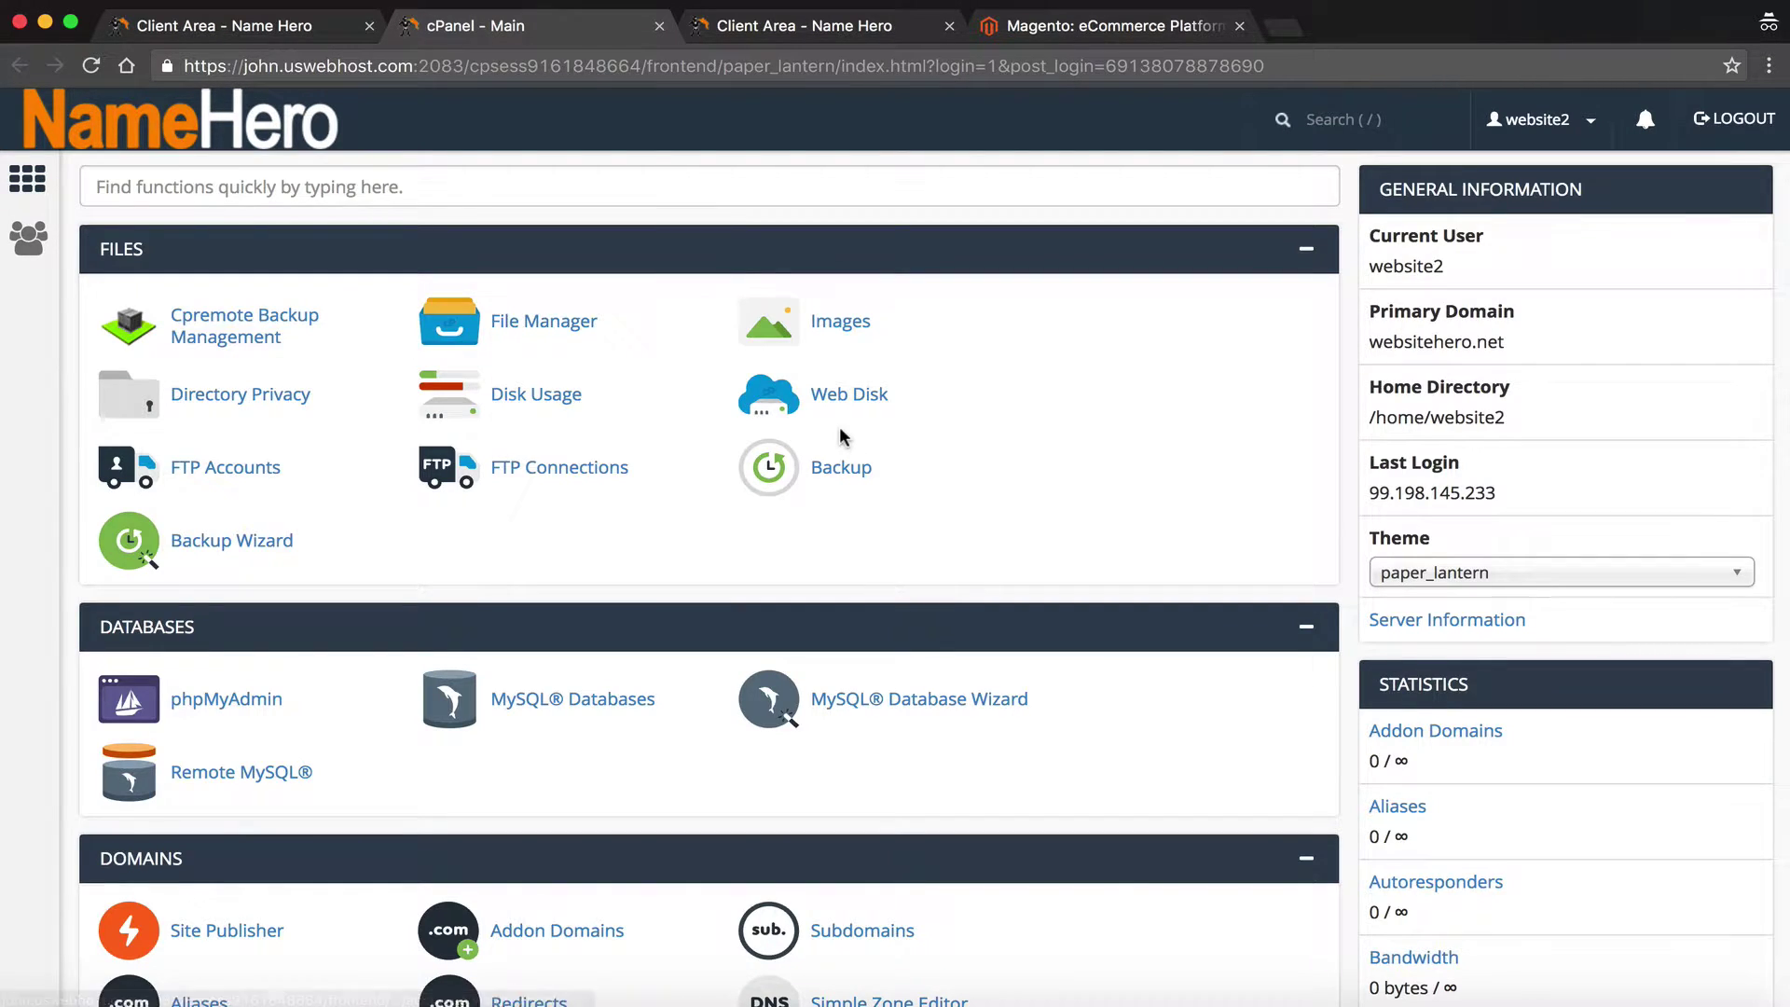
pyautogui.scroll(-5, 842, 437)
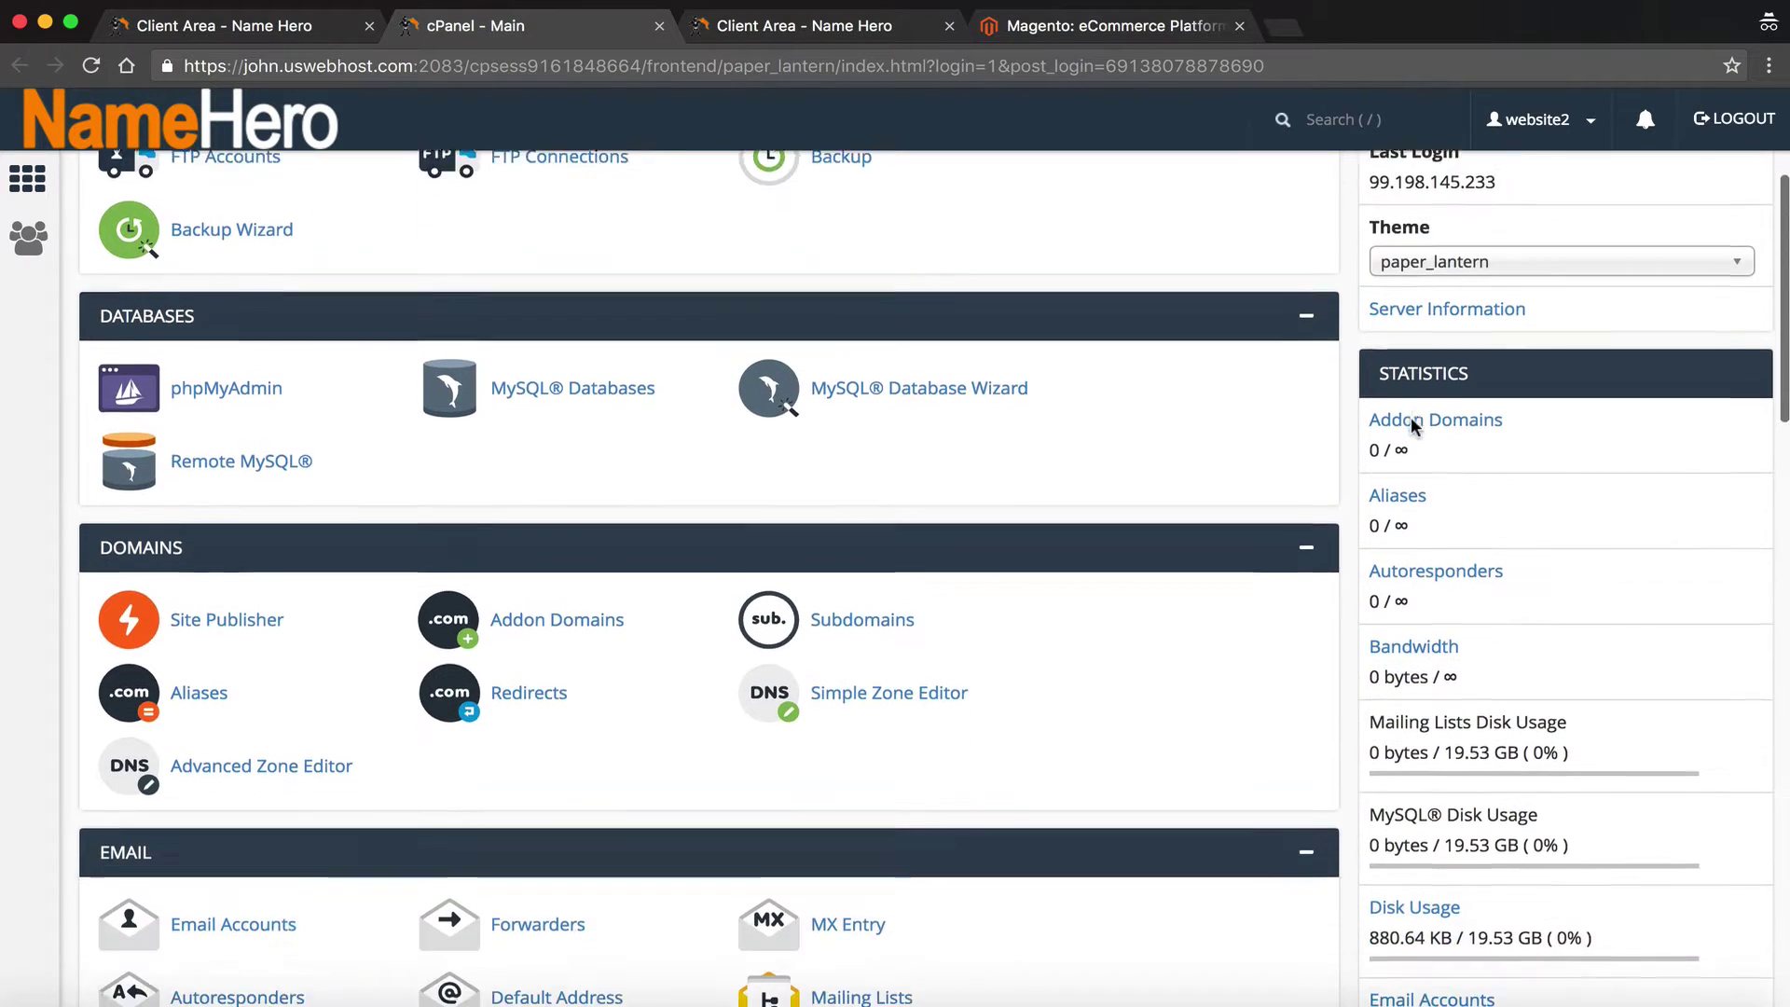
pyautogui.scroll(-5, 1411, 421)
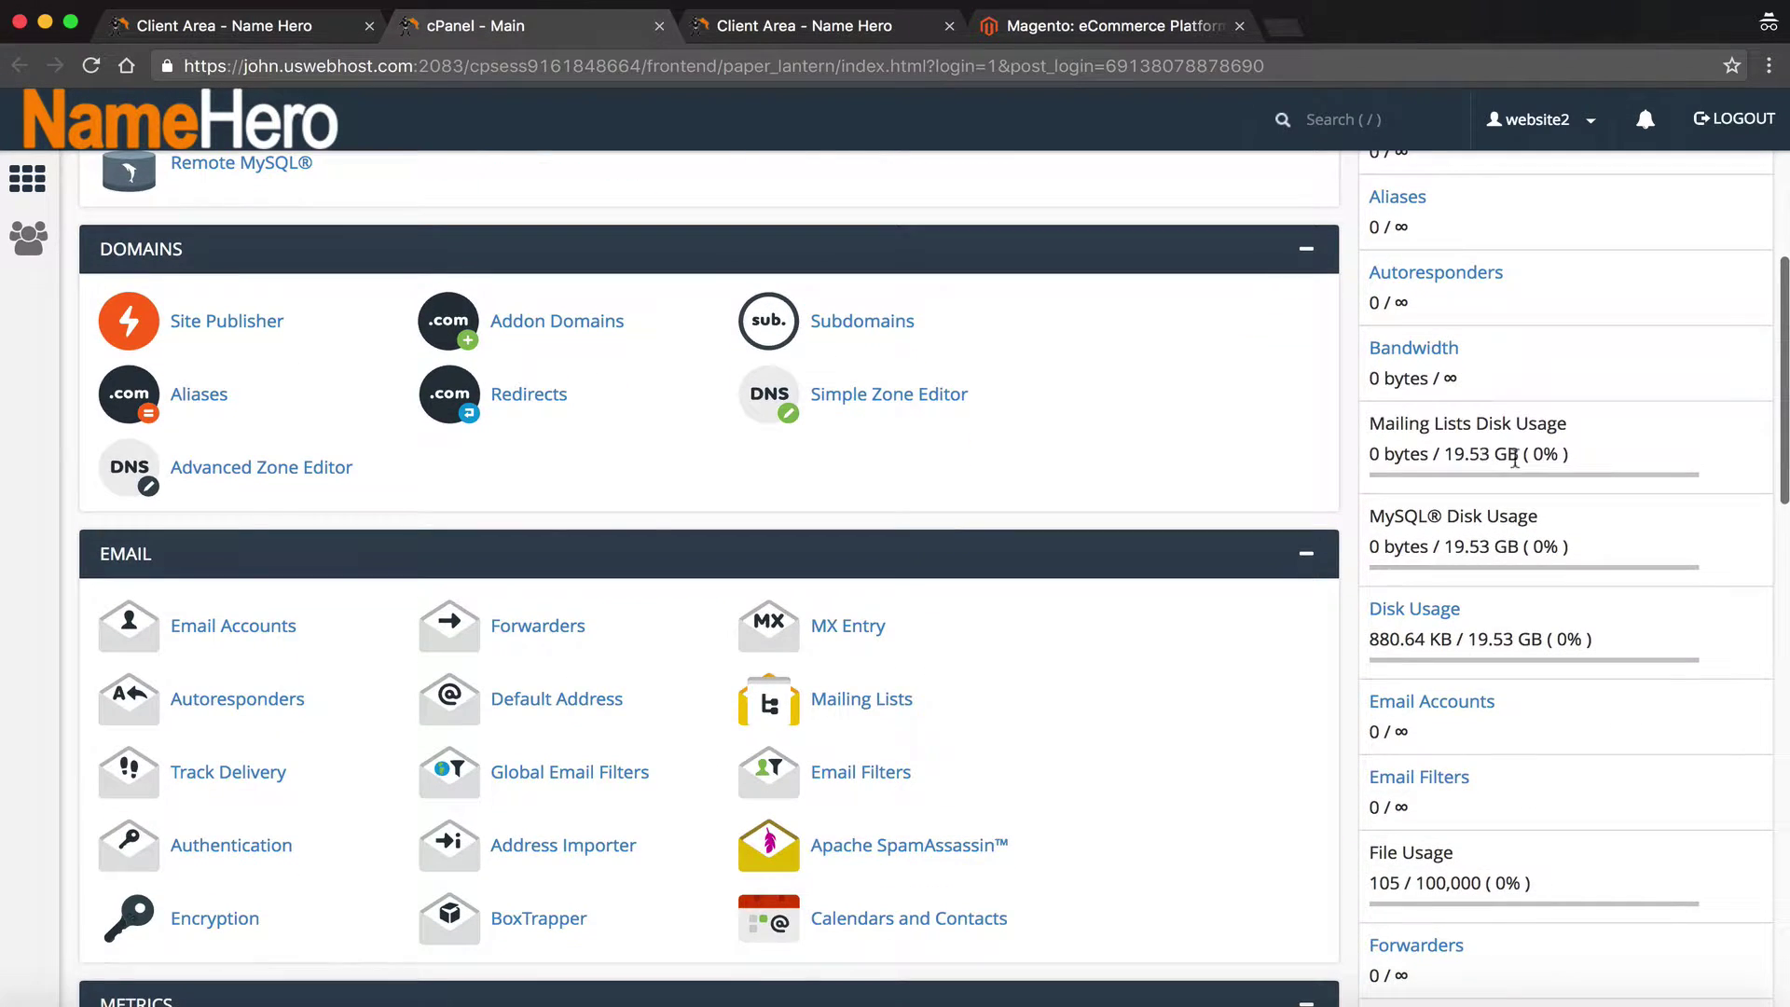
pyautogui.scroll(-4, 1482, 449)
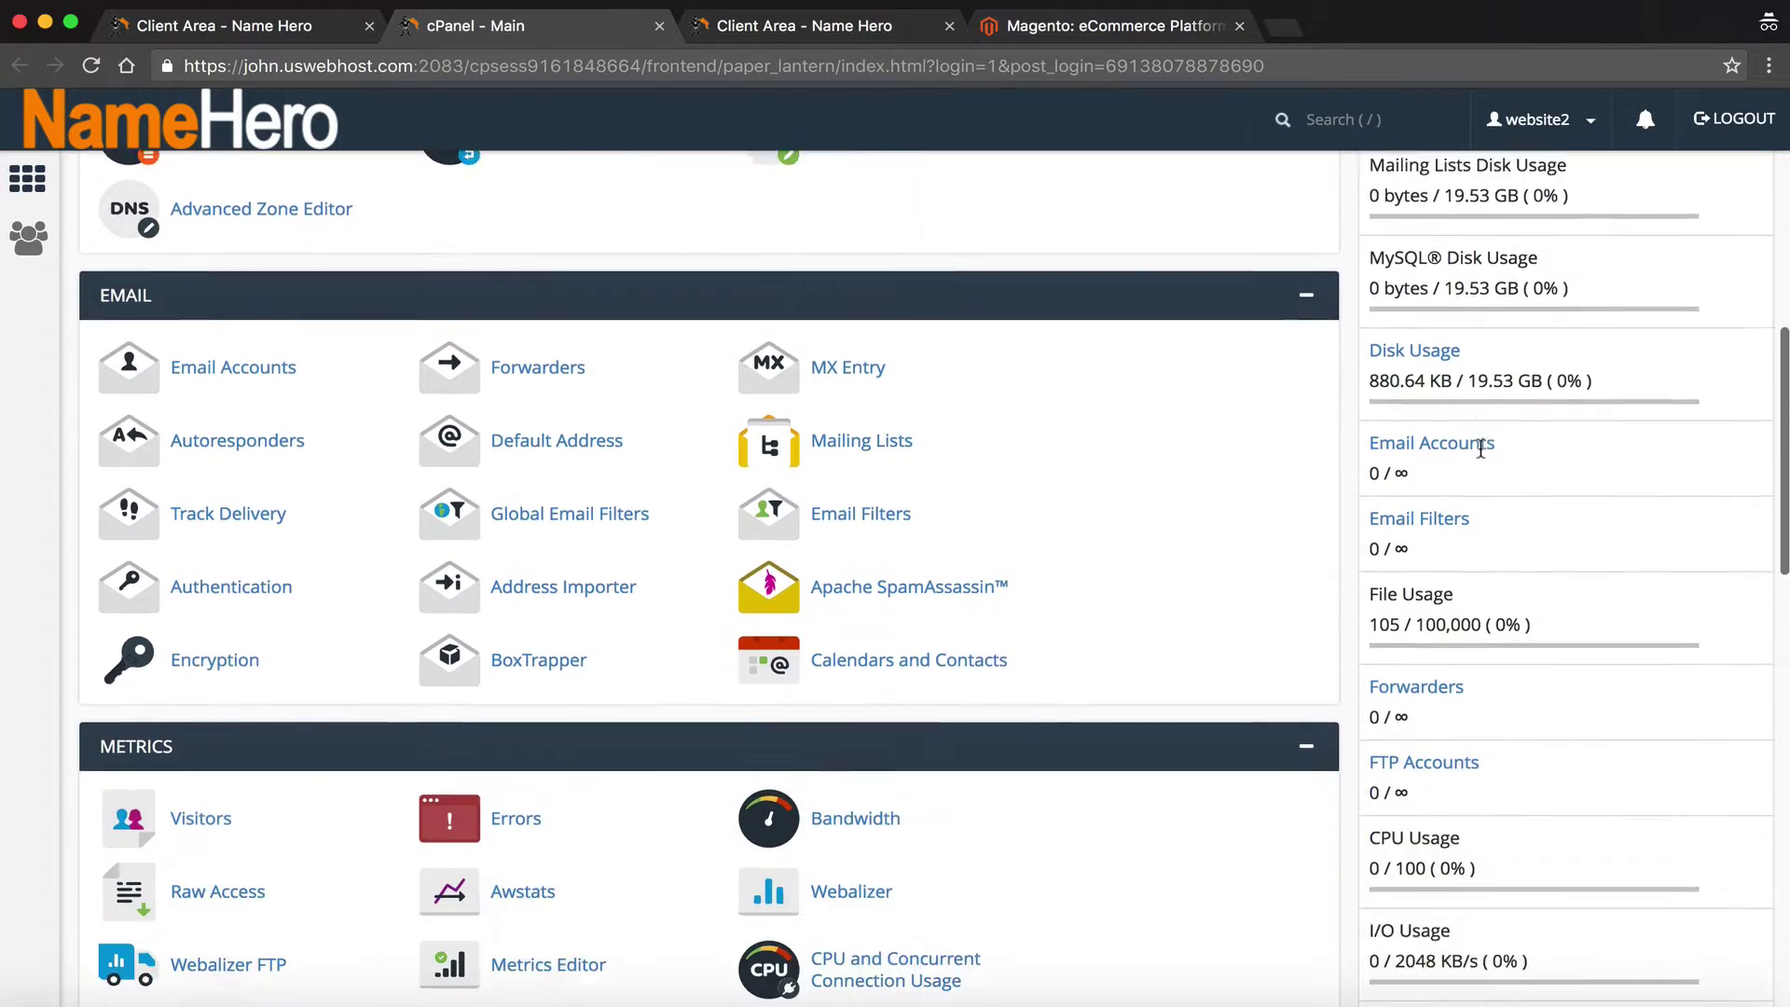
pyautogui.scroll(-20, 1480, 447)
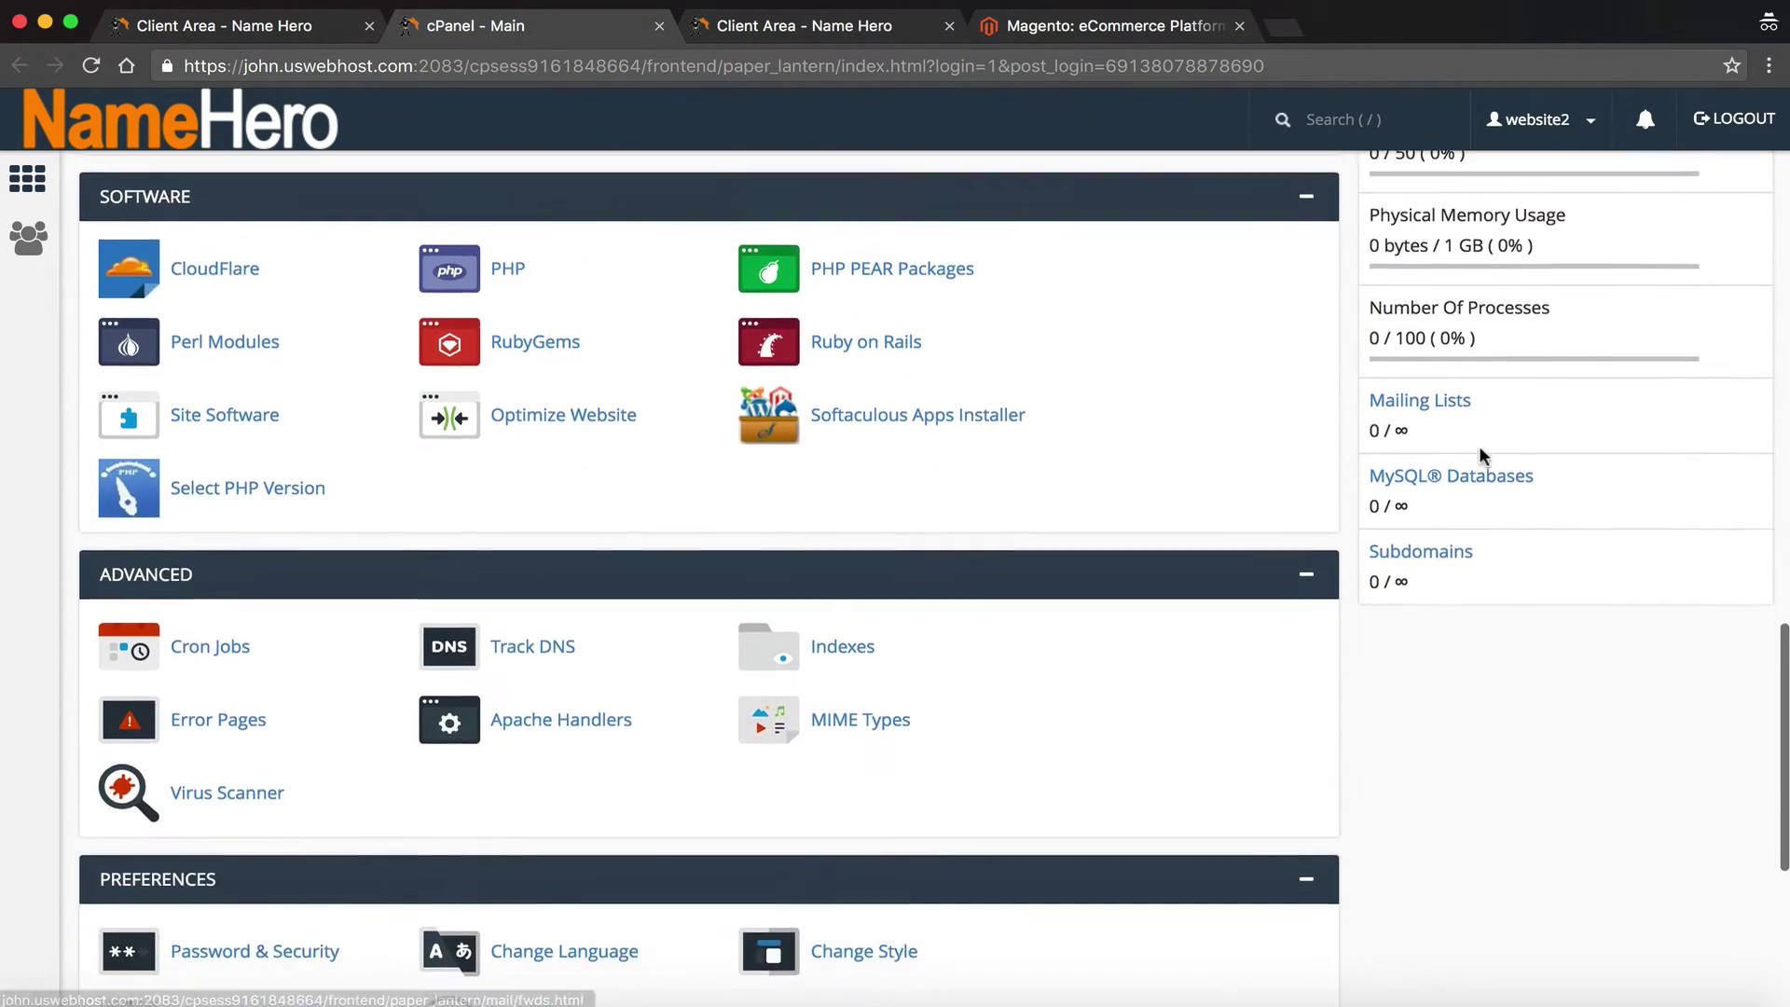
pyautogui.scroll(-8, 1481, 449)
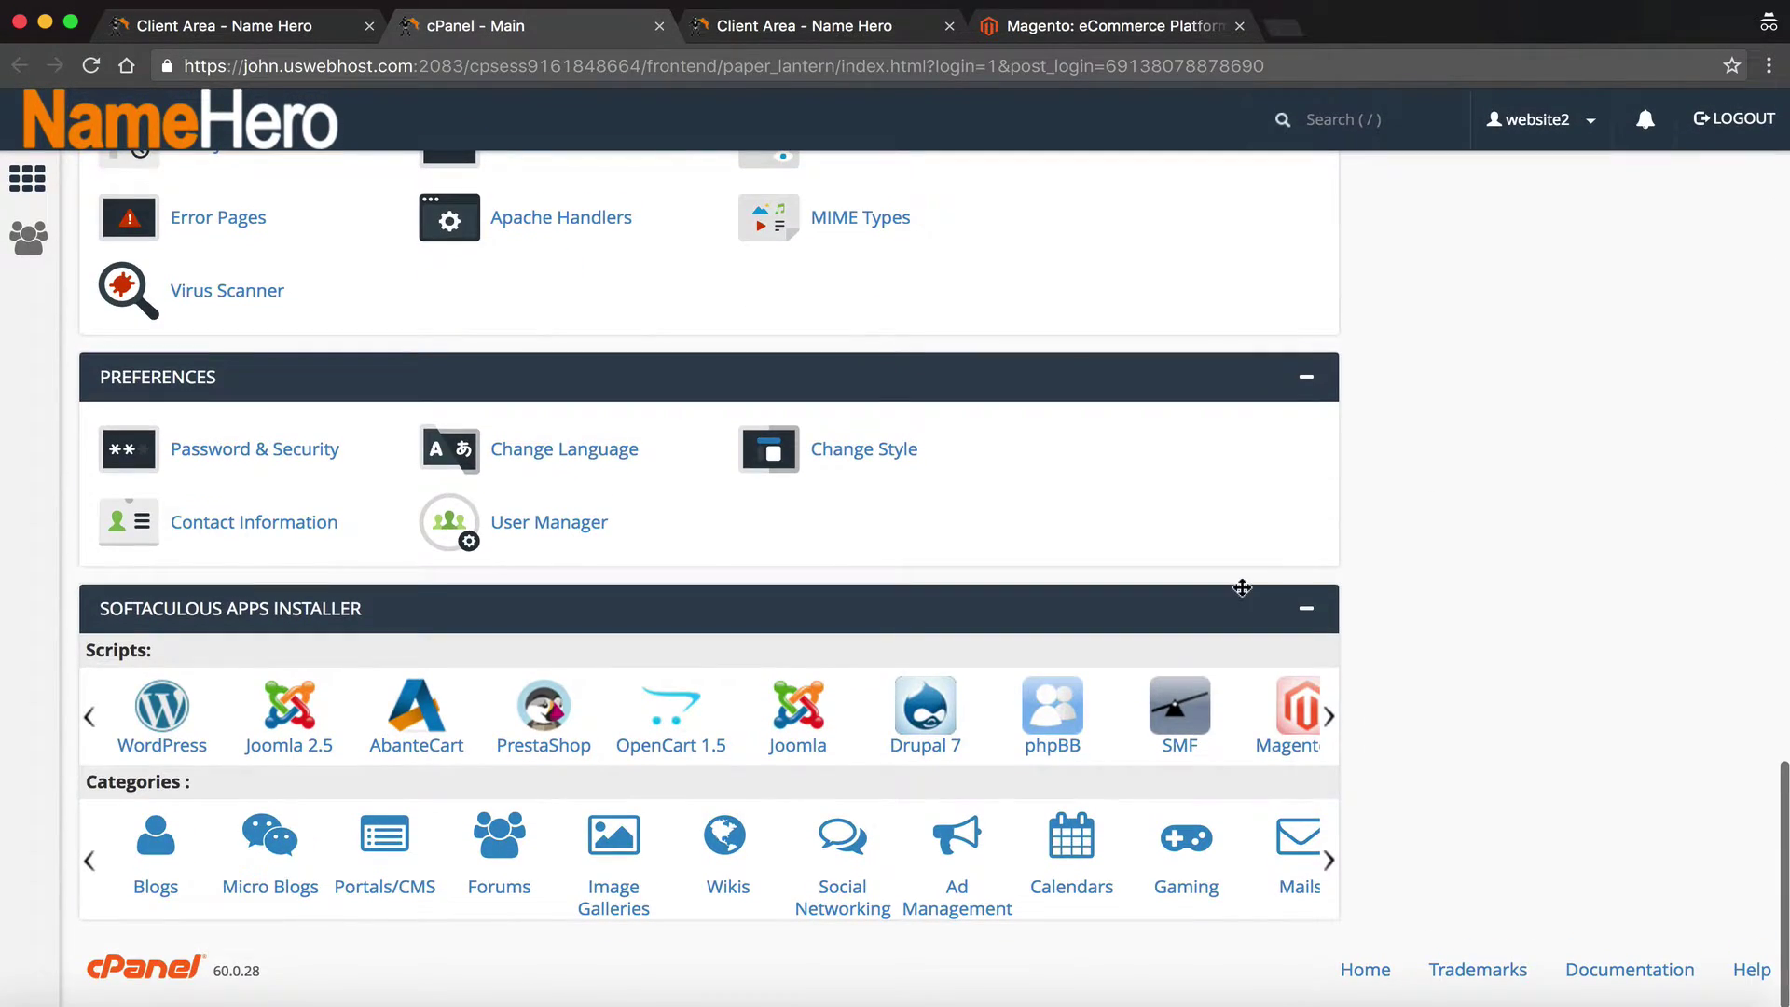
pyautogui.click(1328, 716)
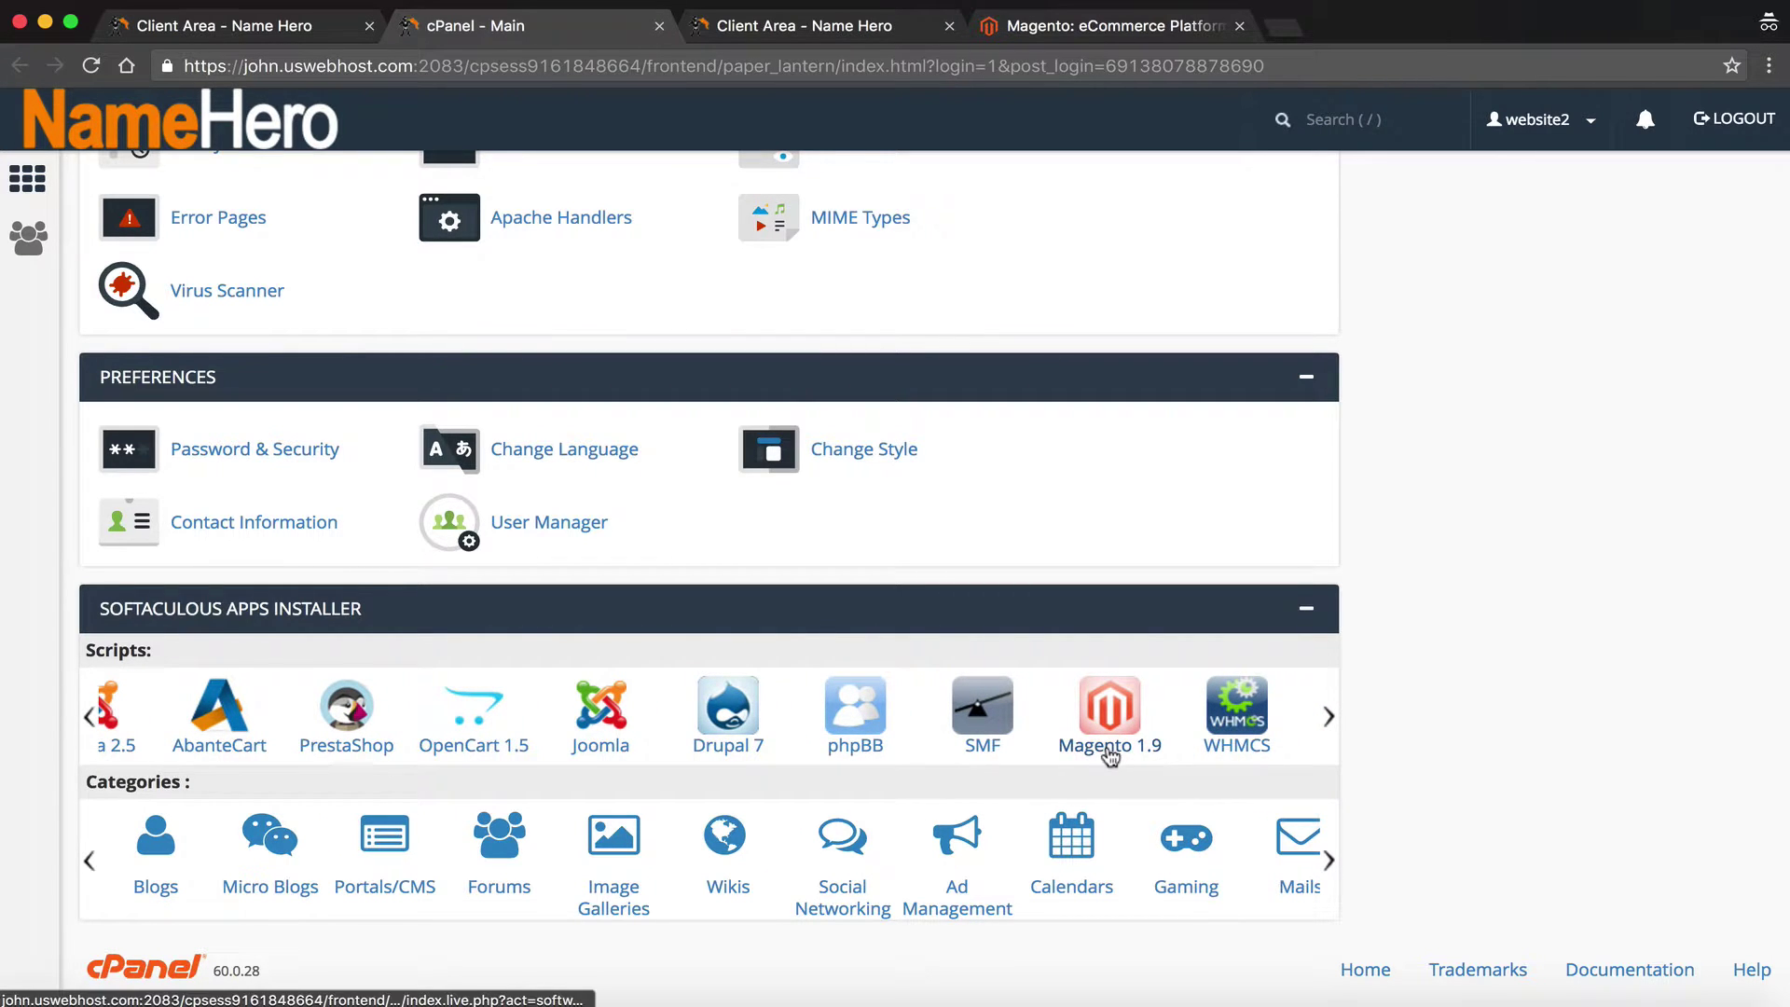
pyautogui.click(1110, 755)
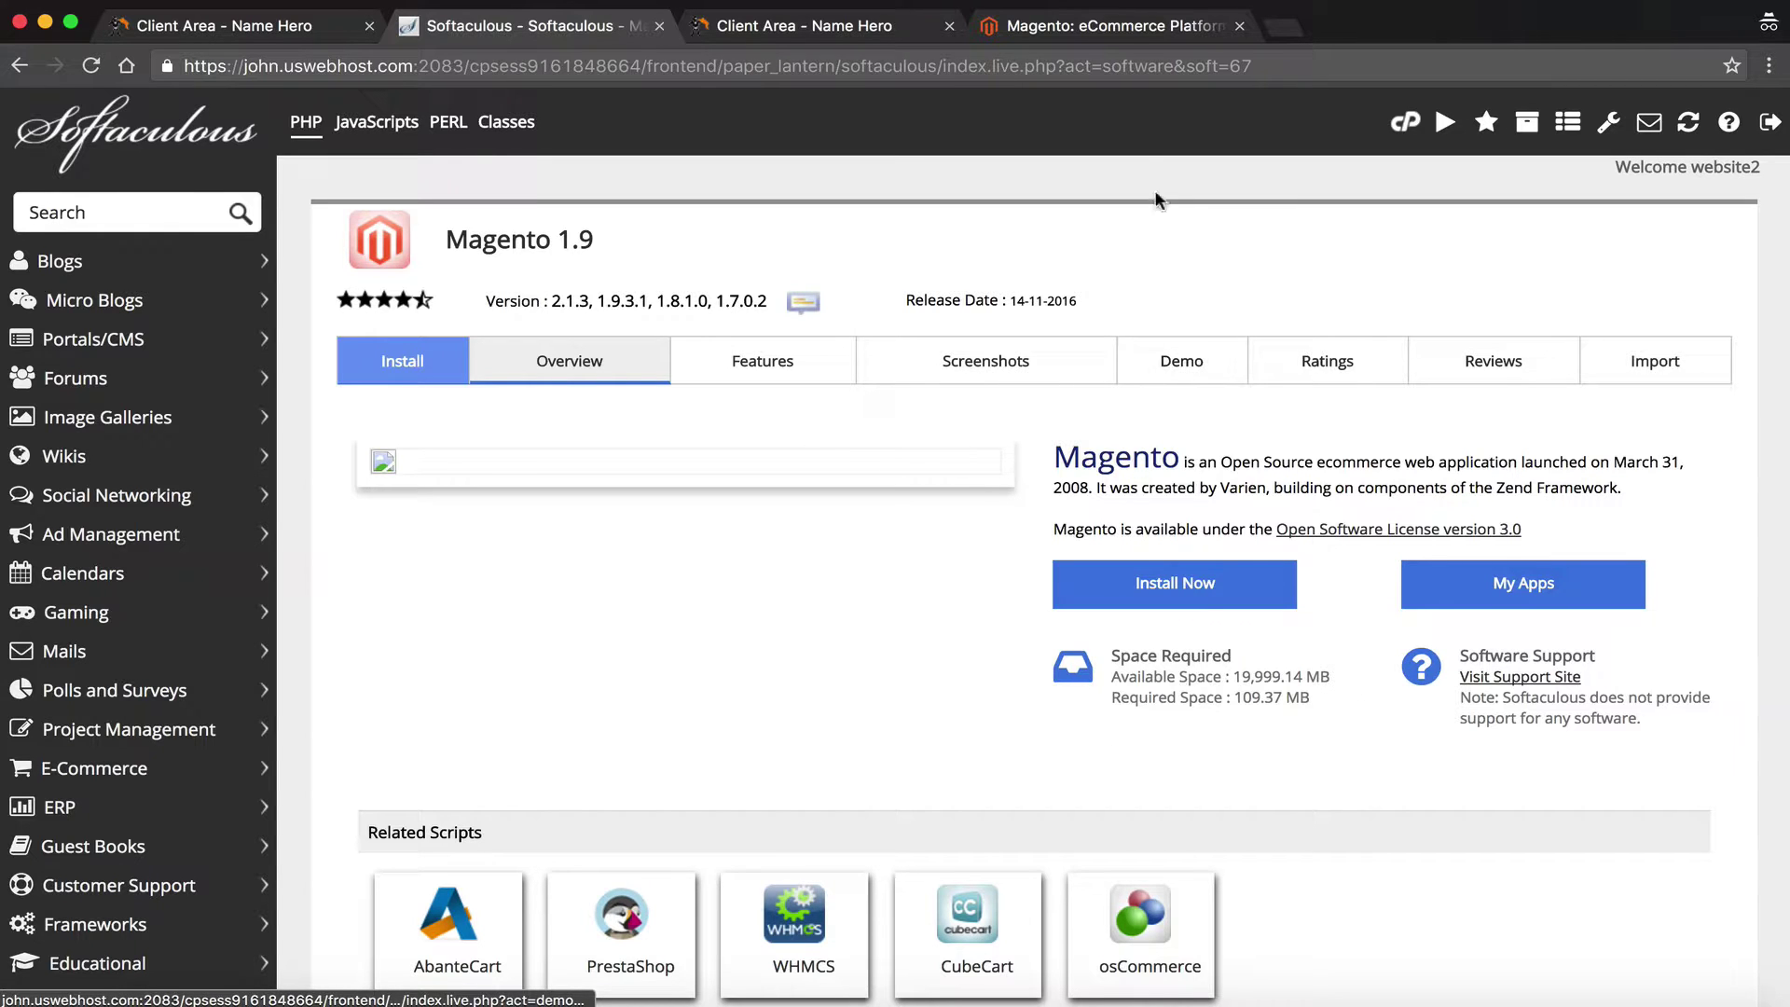
# Glance at the Magento website tab, then return to the Softaculous Magento 1.9 overview
pyautogui.click(1070, 35)
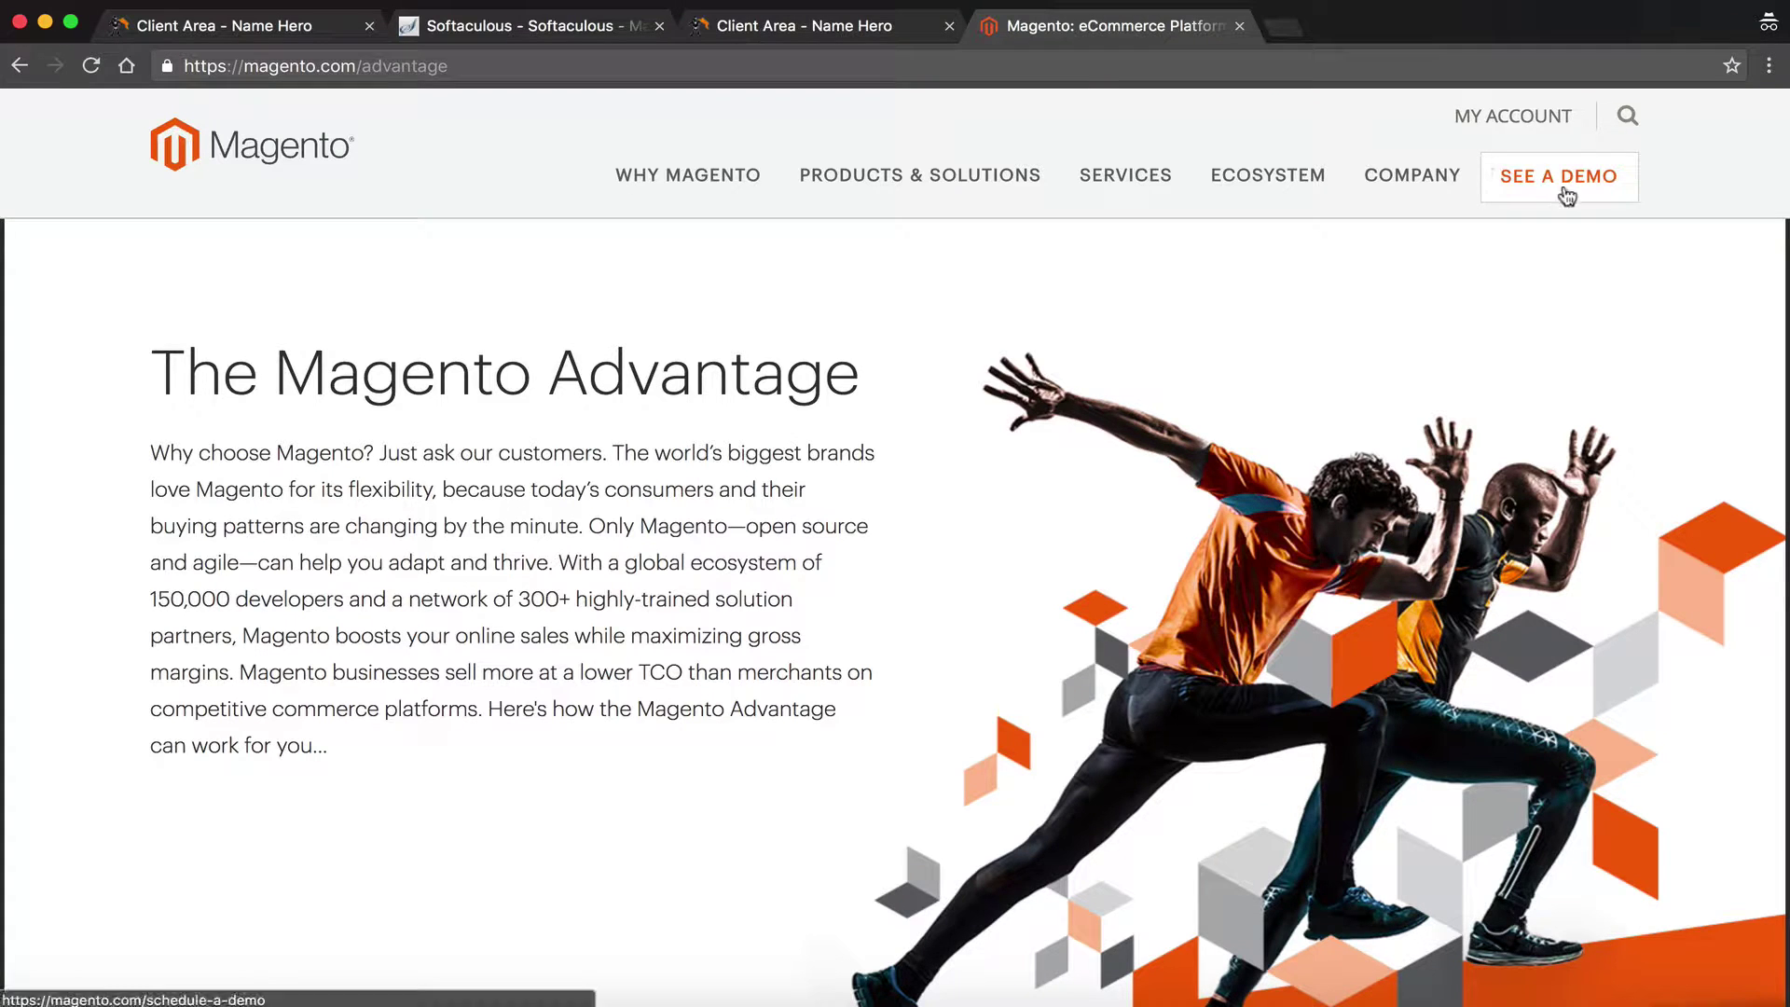
pyautogui.click(619, 33)
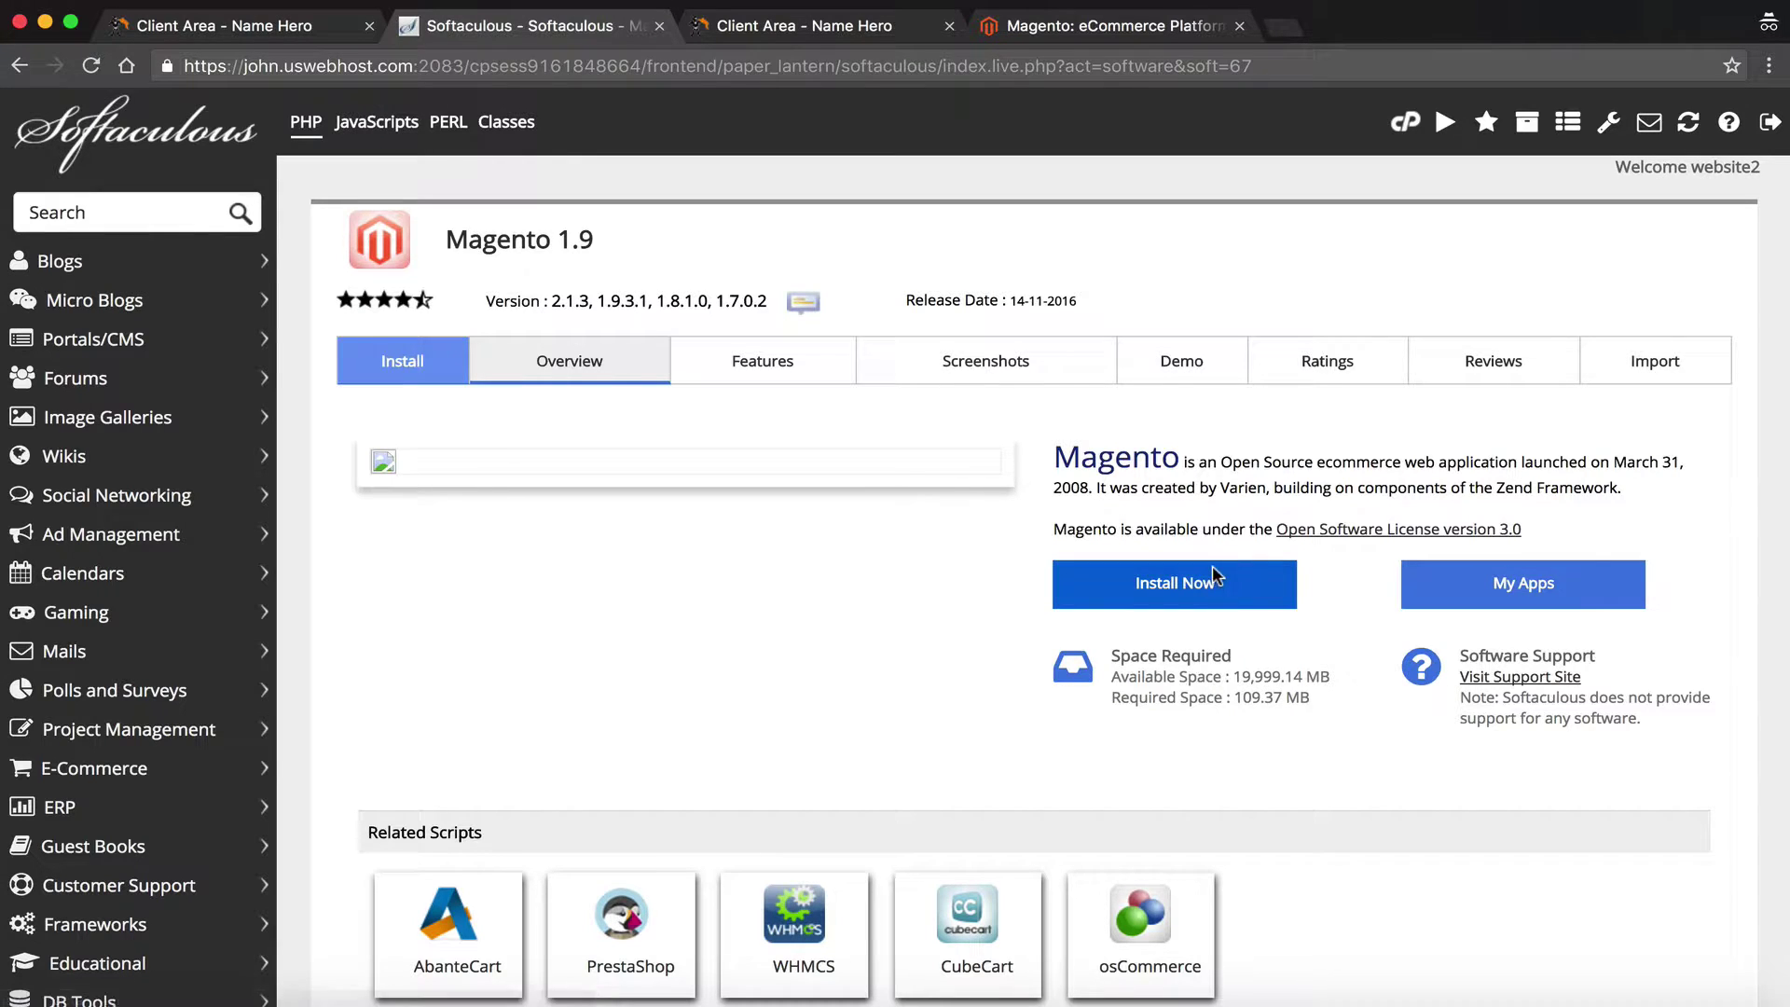
# Start a new Magento install and choose version 2.1.3 from the version list
pyautogui.click(1156, 597)
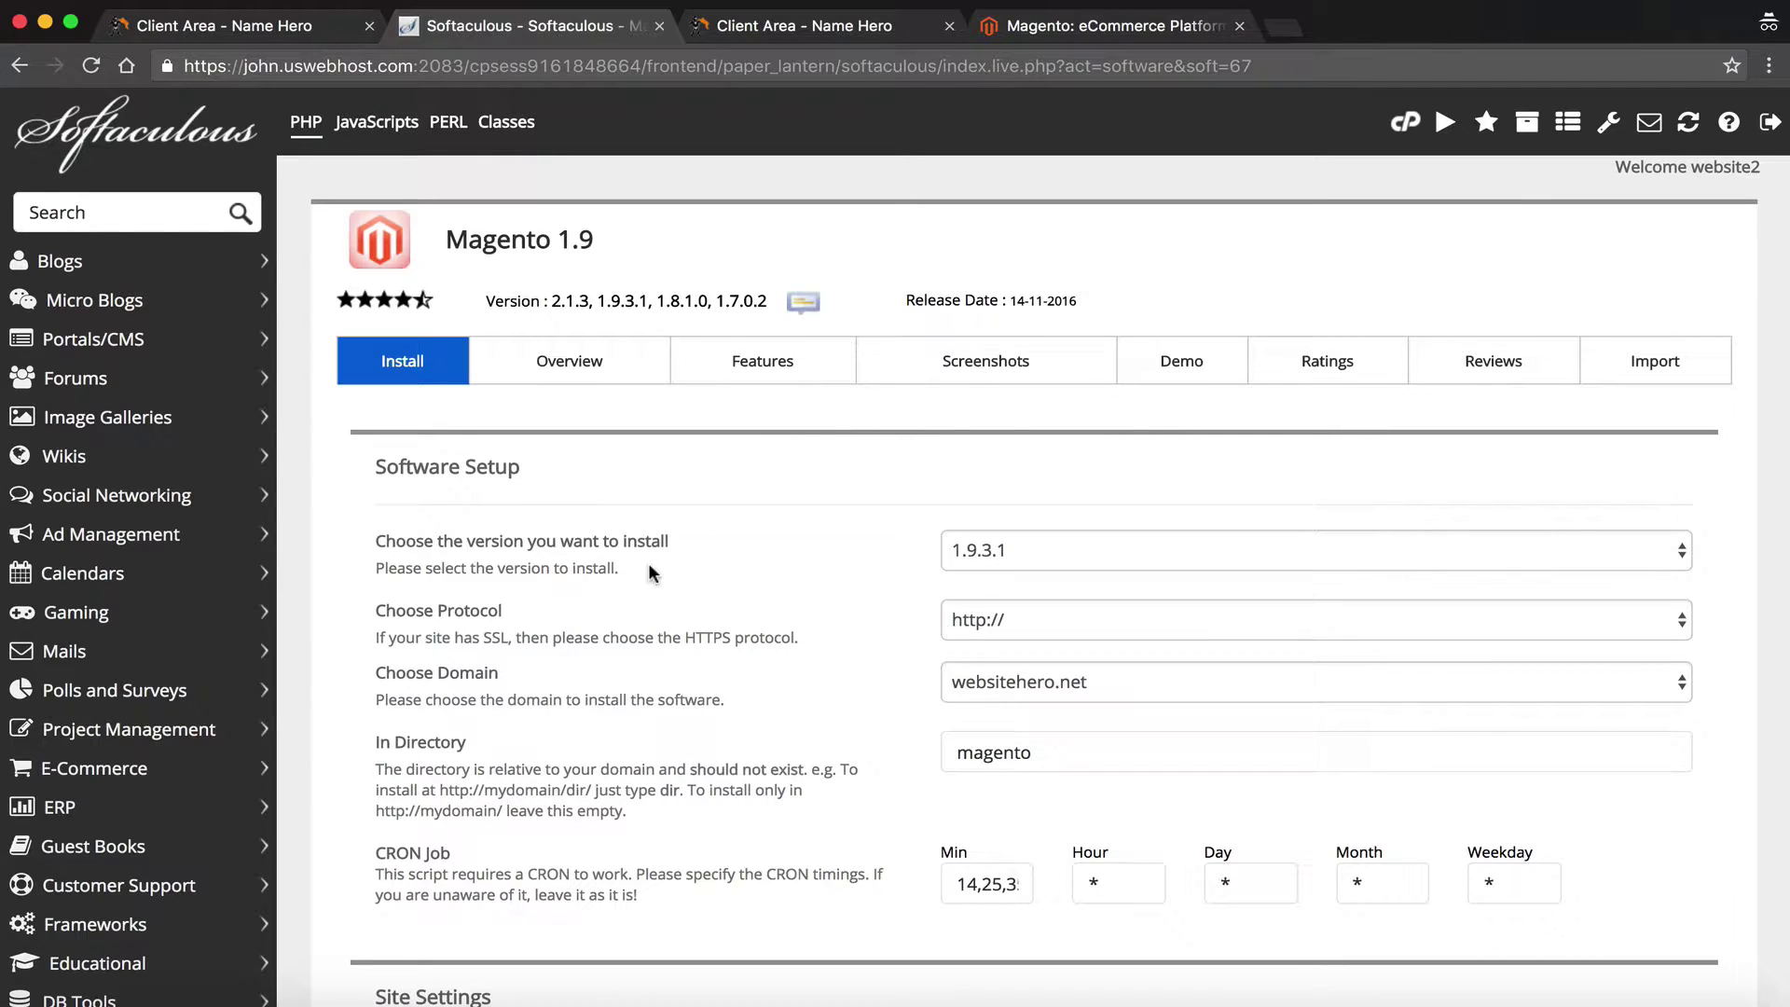
pyautogui.click(1044, 551)
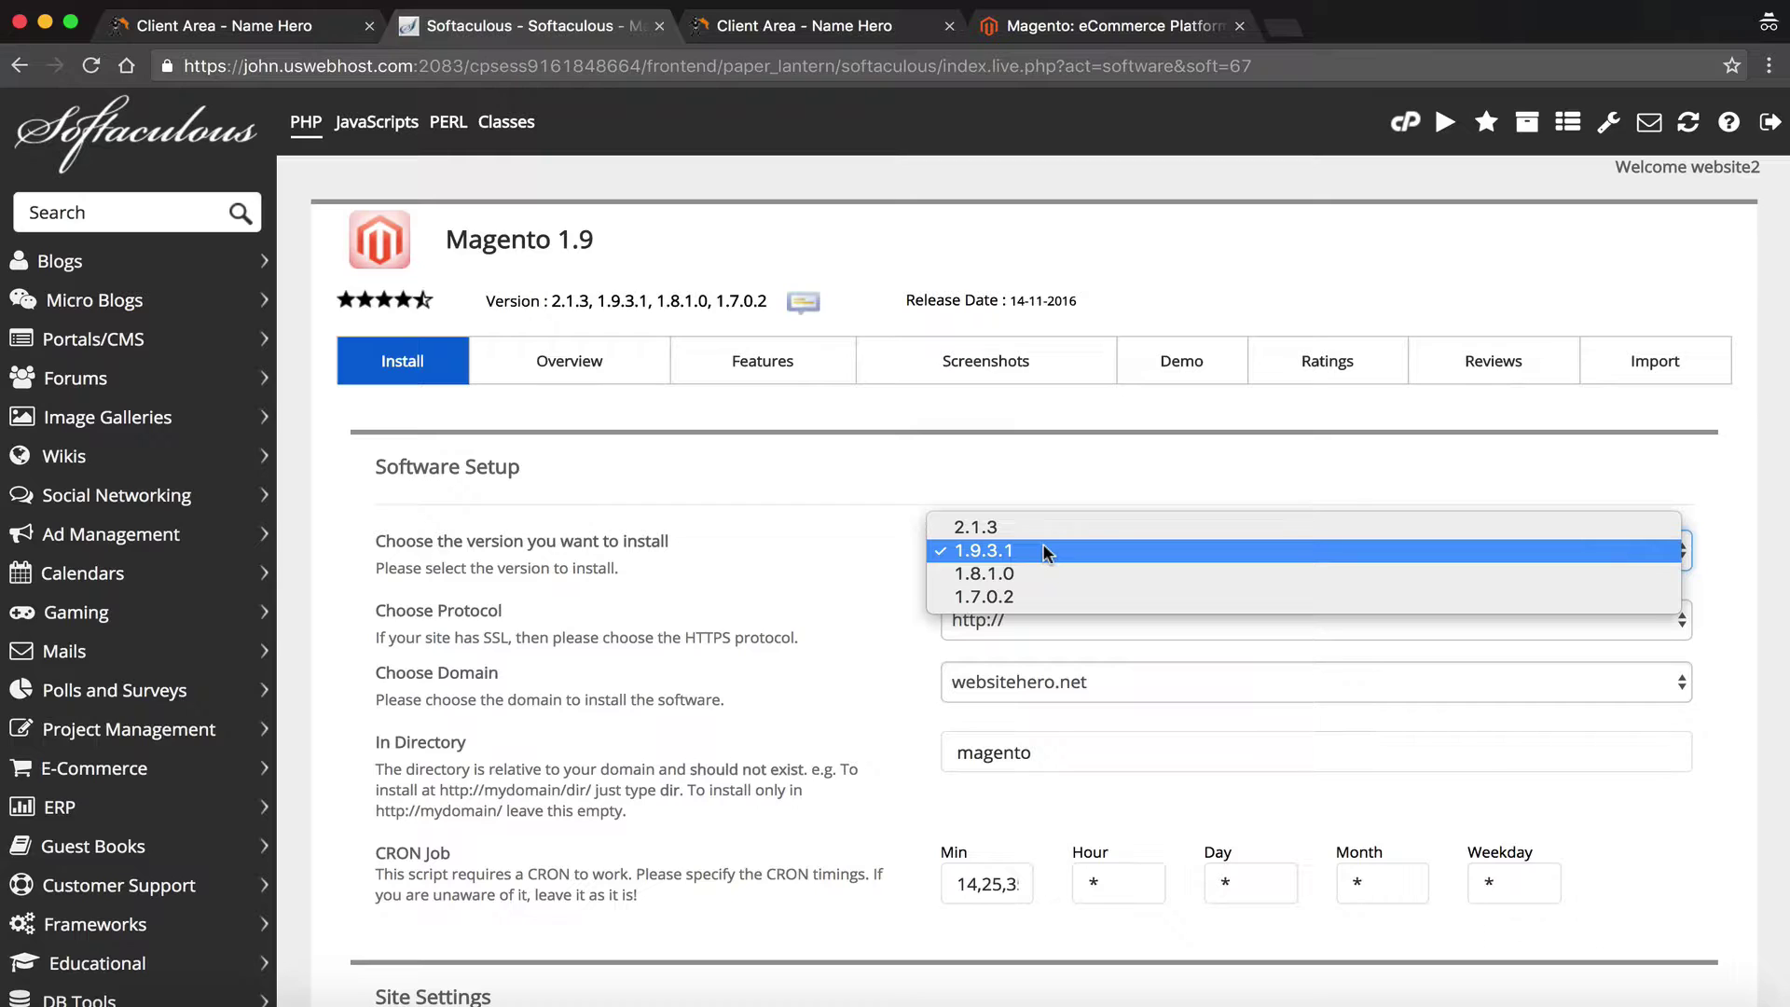
pyautogui.click(982, 528)
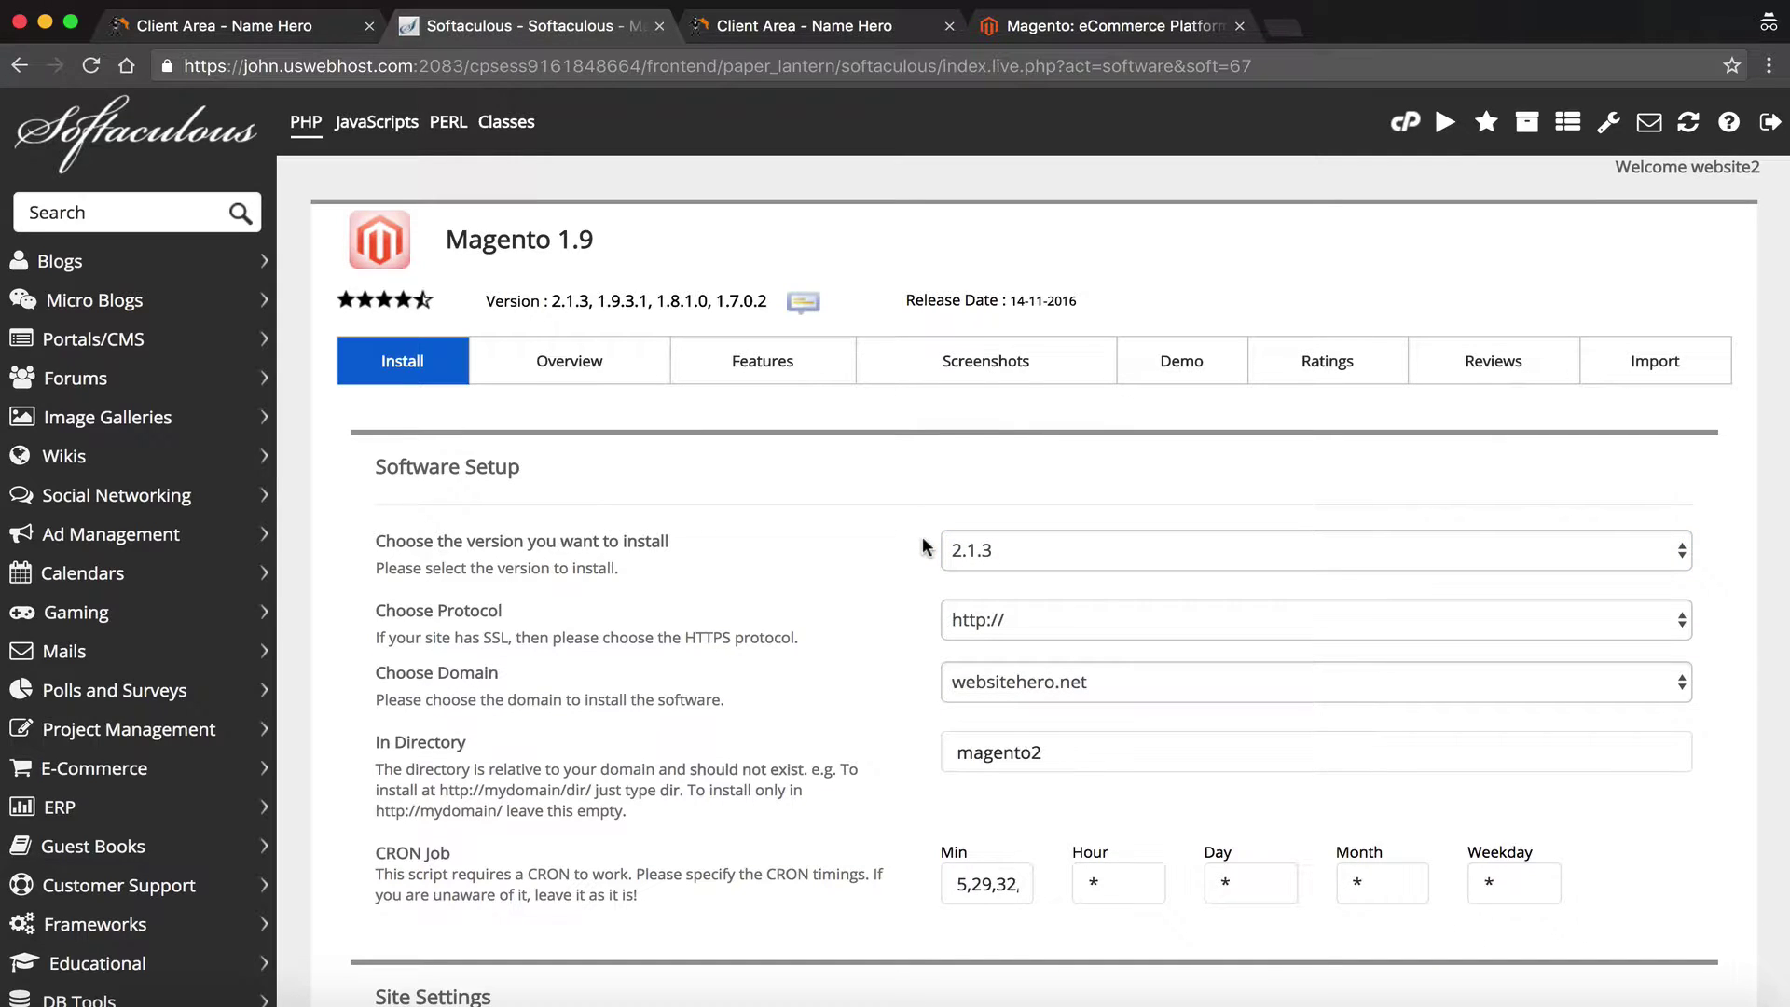
pyautogui.click(945, 550)
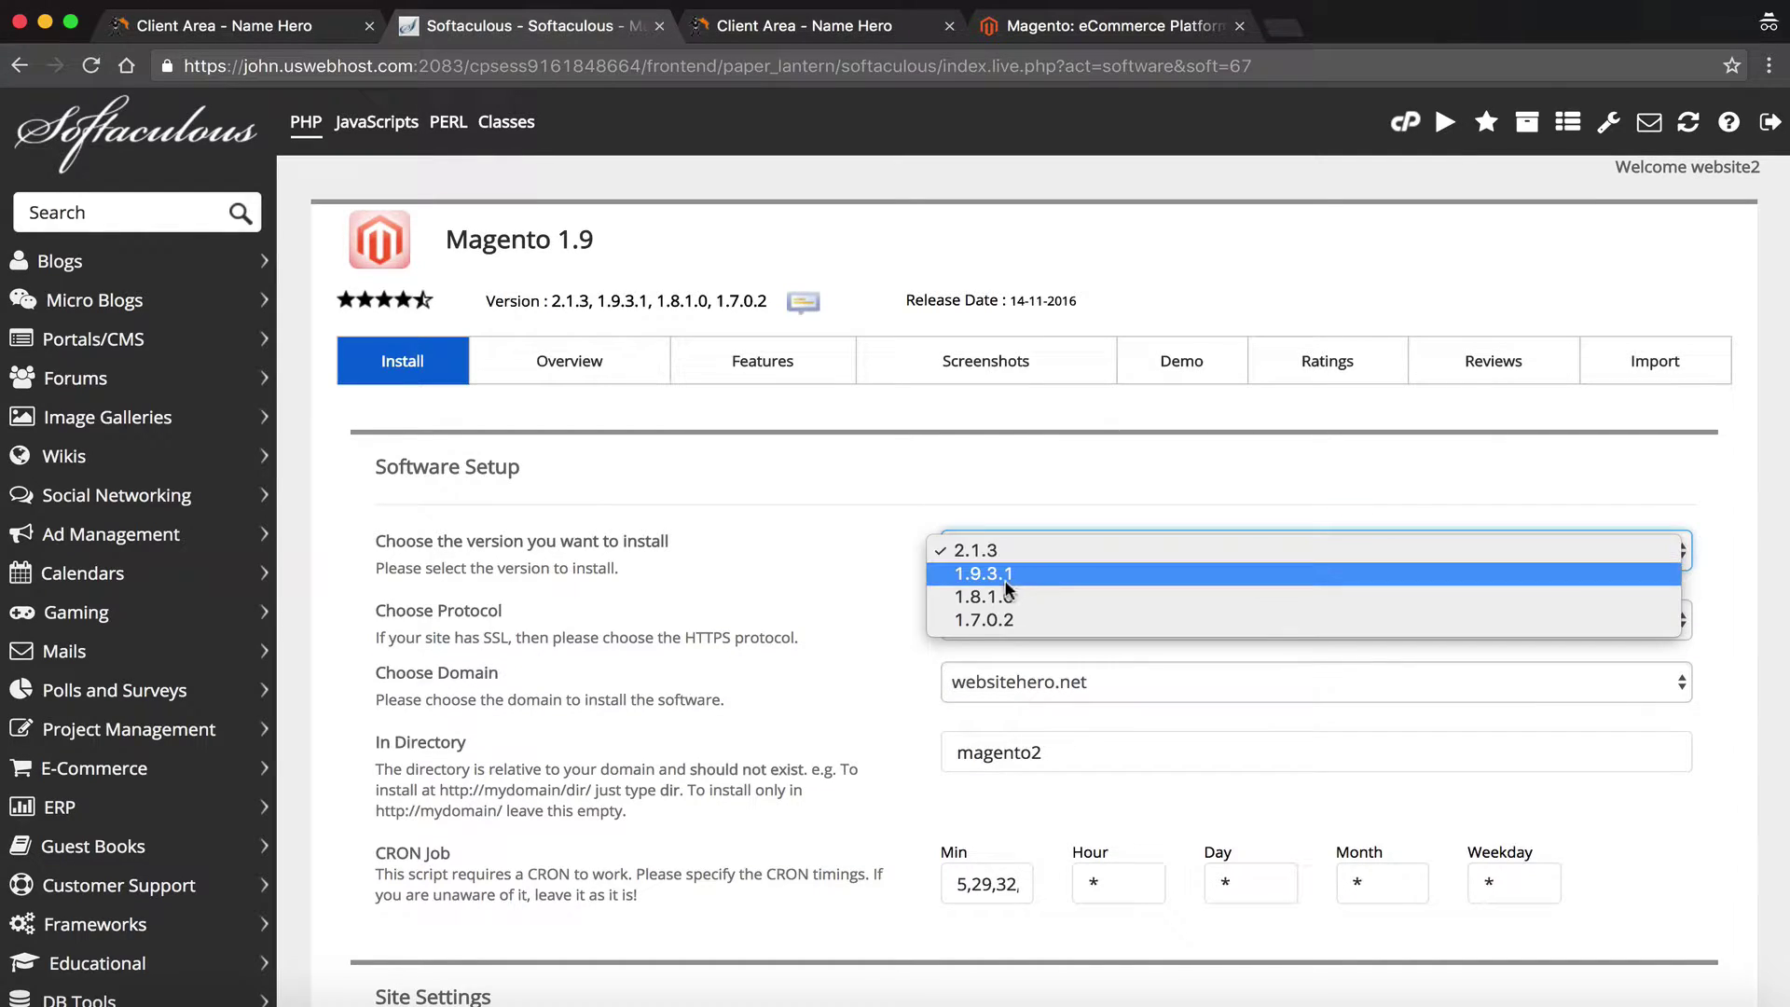
pyautogui.click(873, 557)
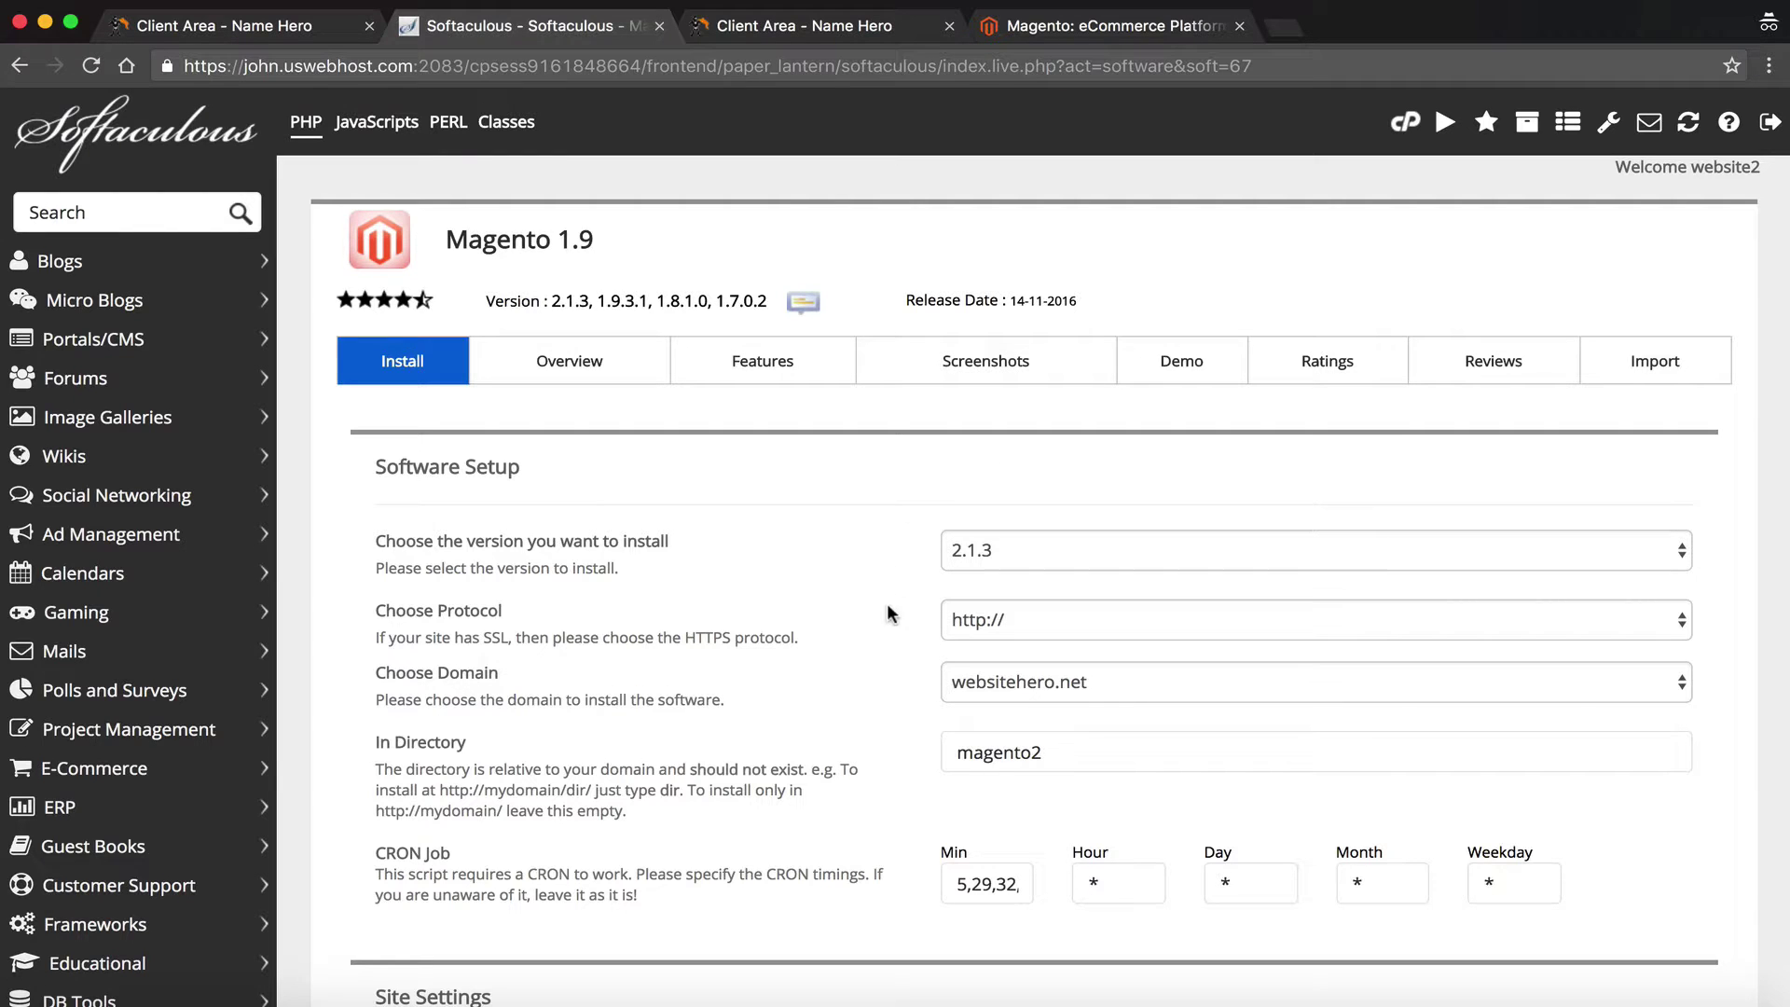
pyautogui.click(990, 632)
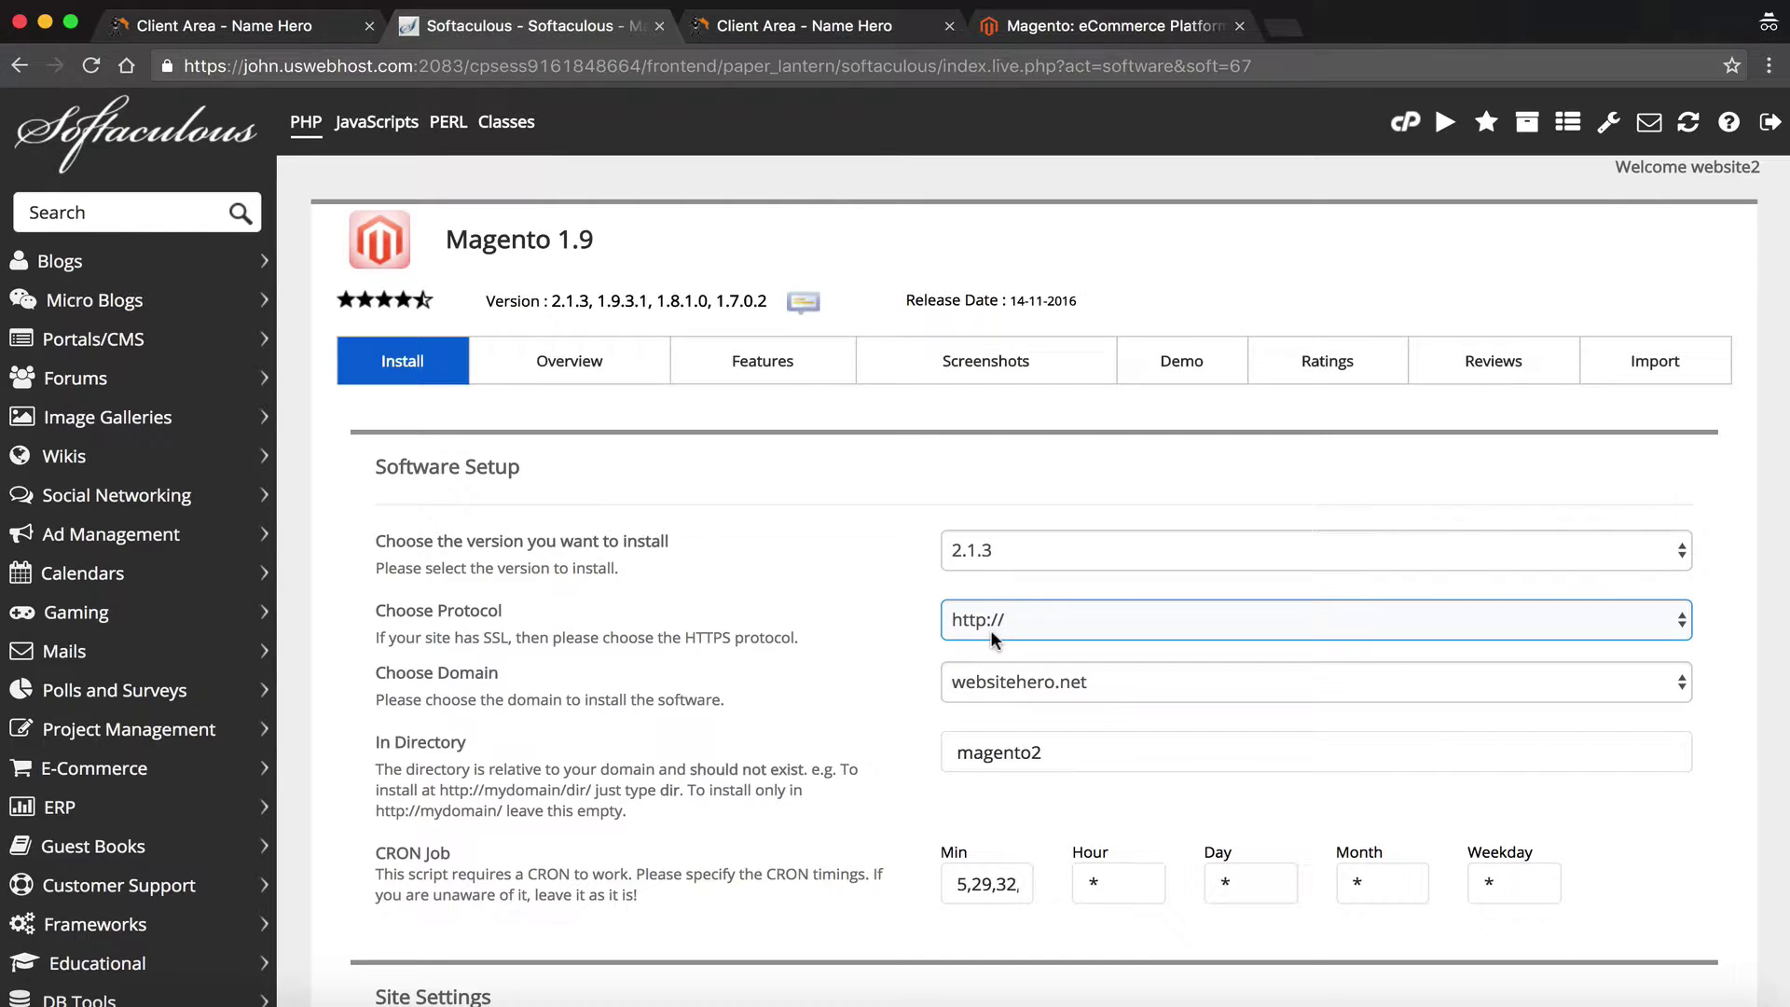
pyautogui.click(990, 629)
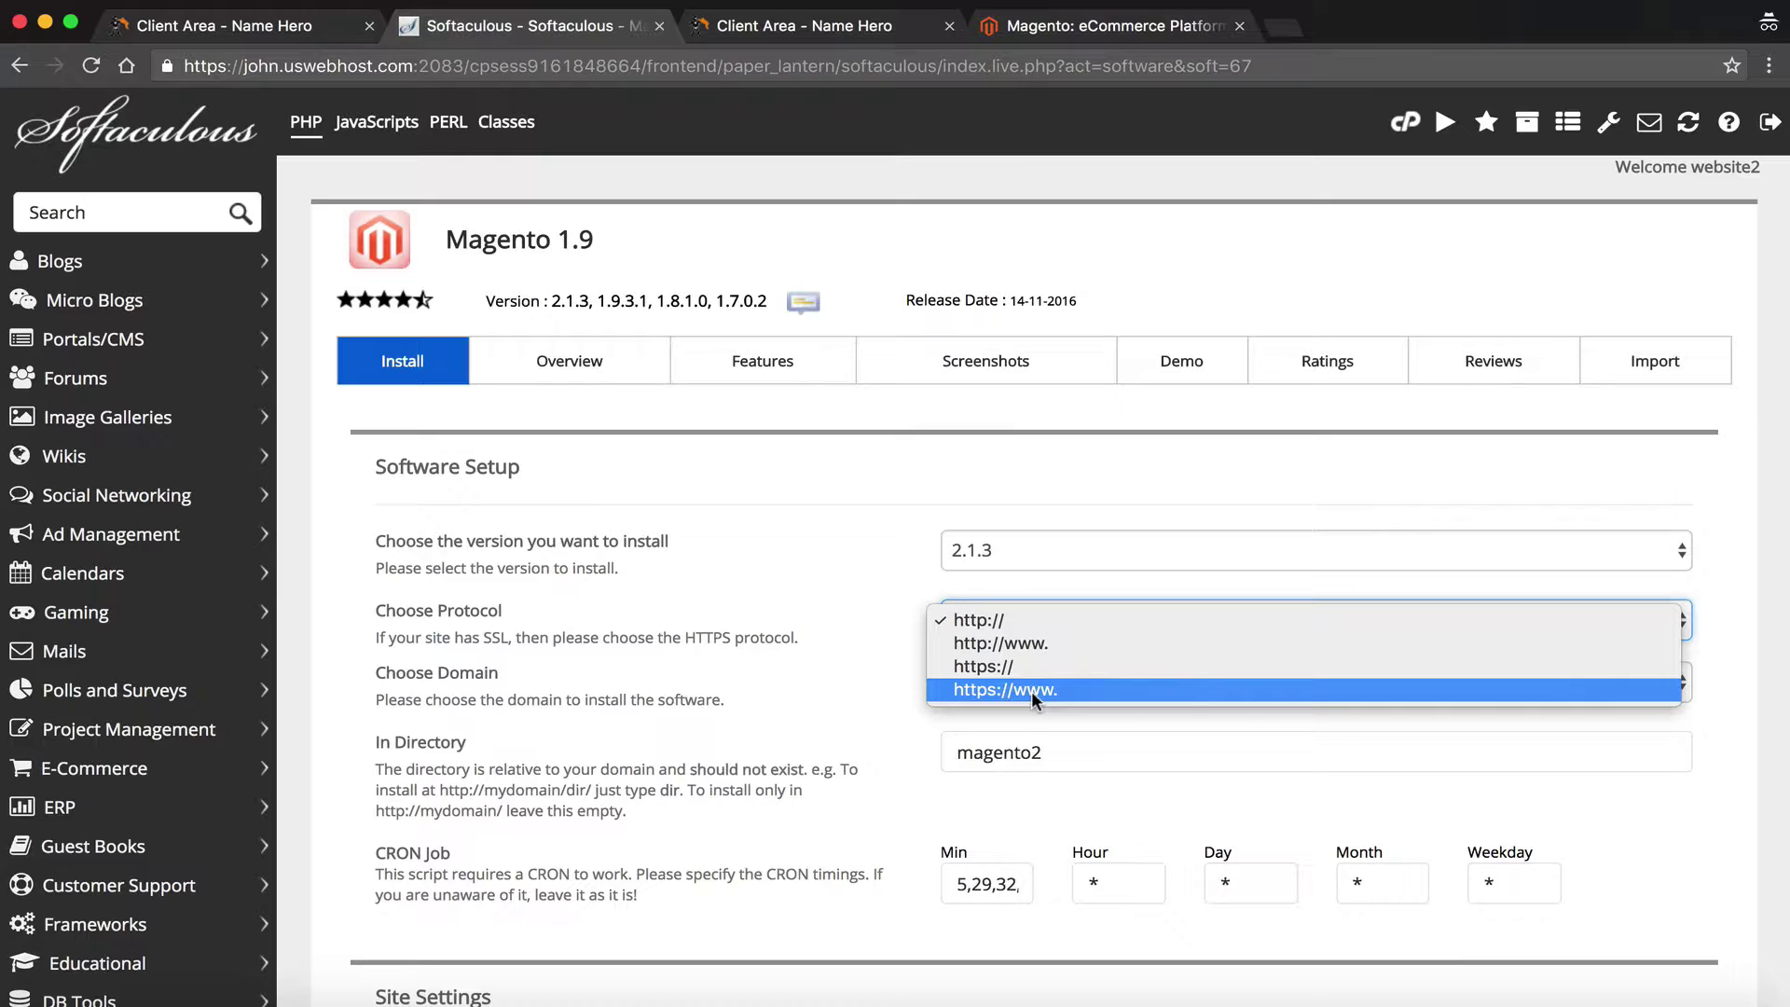
pyautogui.click(1032, 643)
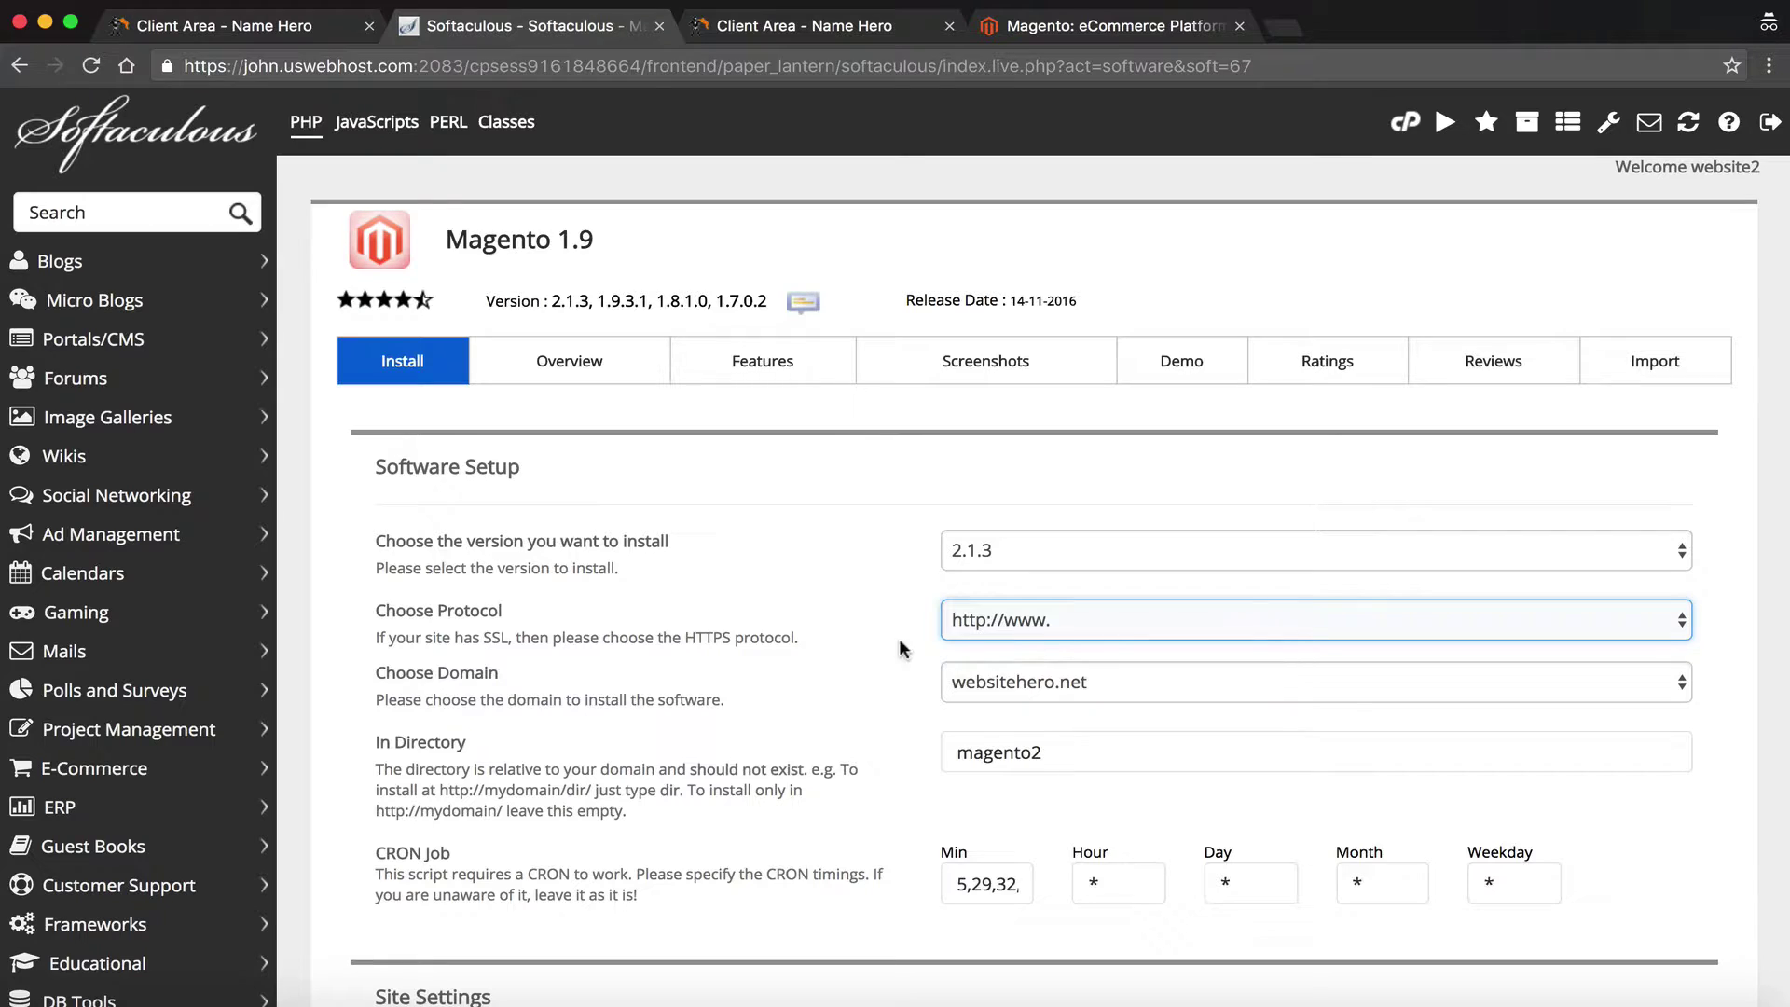
pyautogui.click(1066, 683)
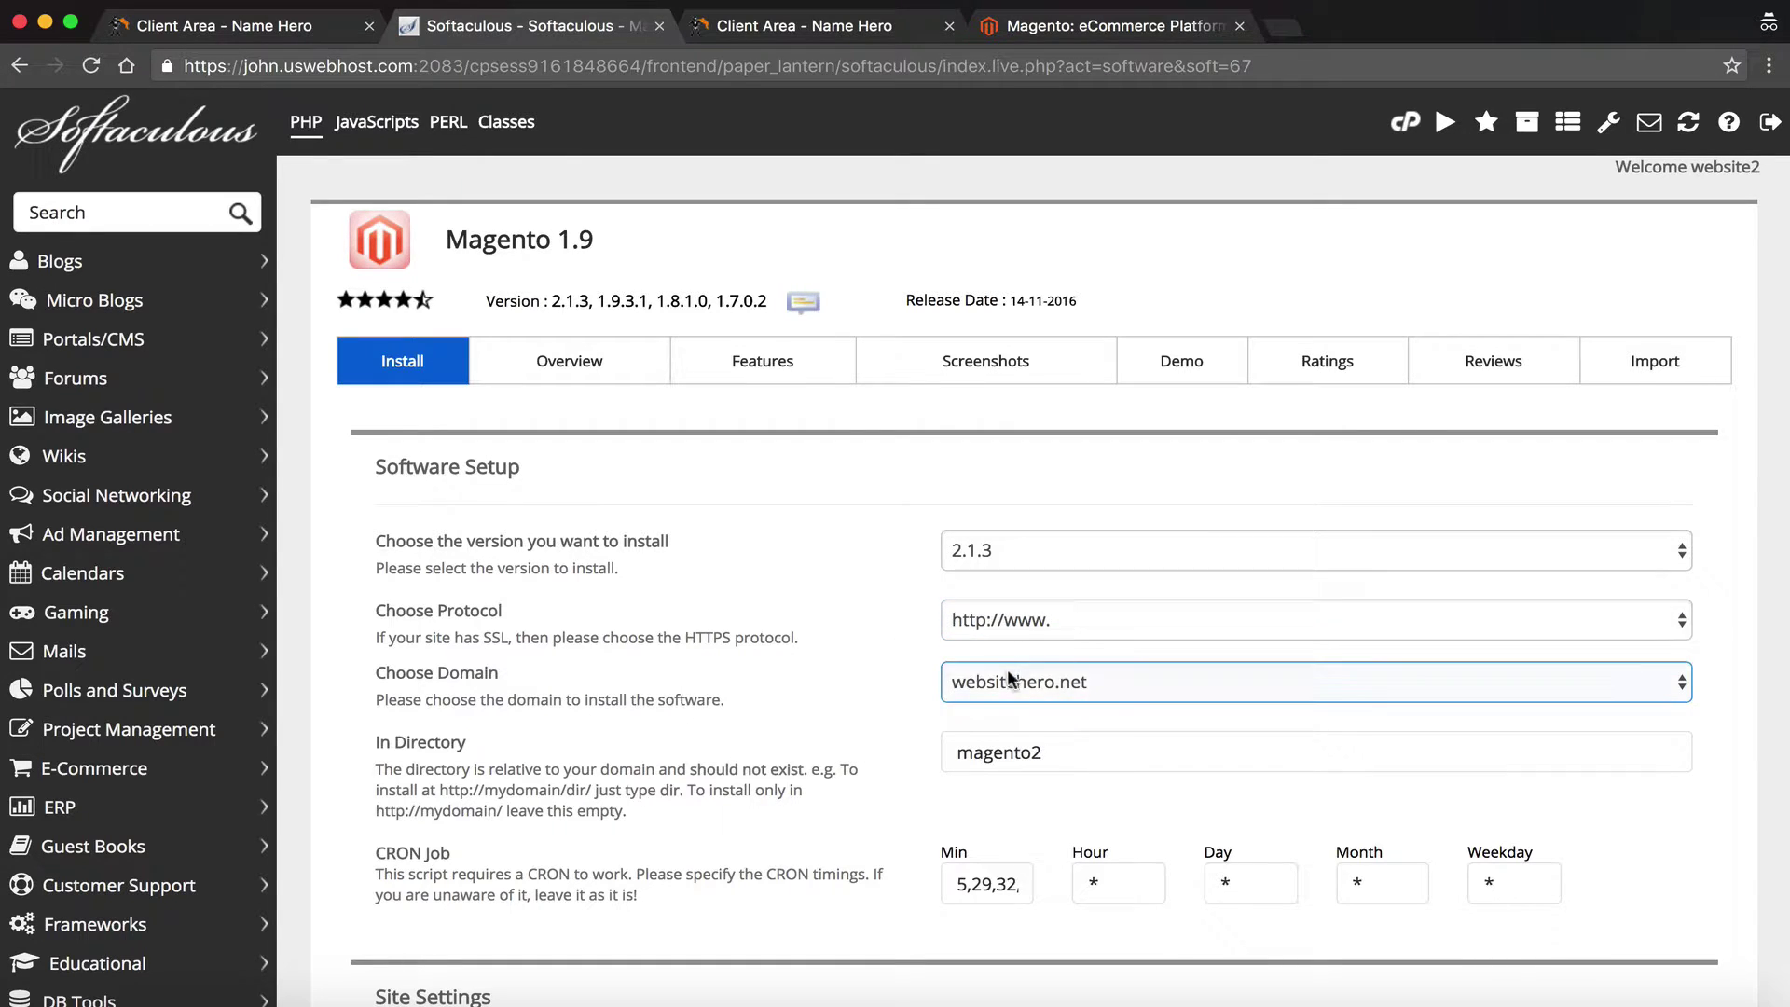
pyautogui.click(950, 685)
pyautogui.click(965, 691)
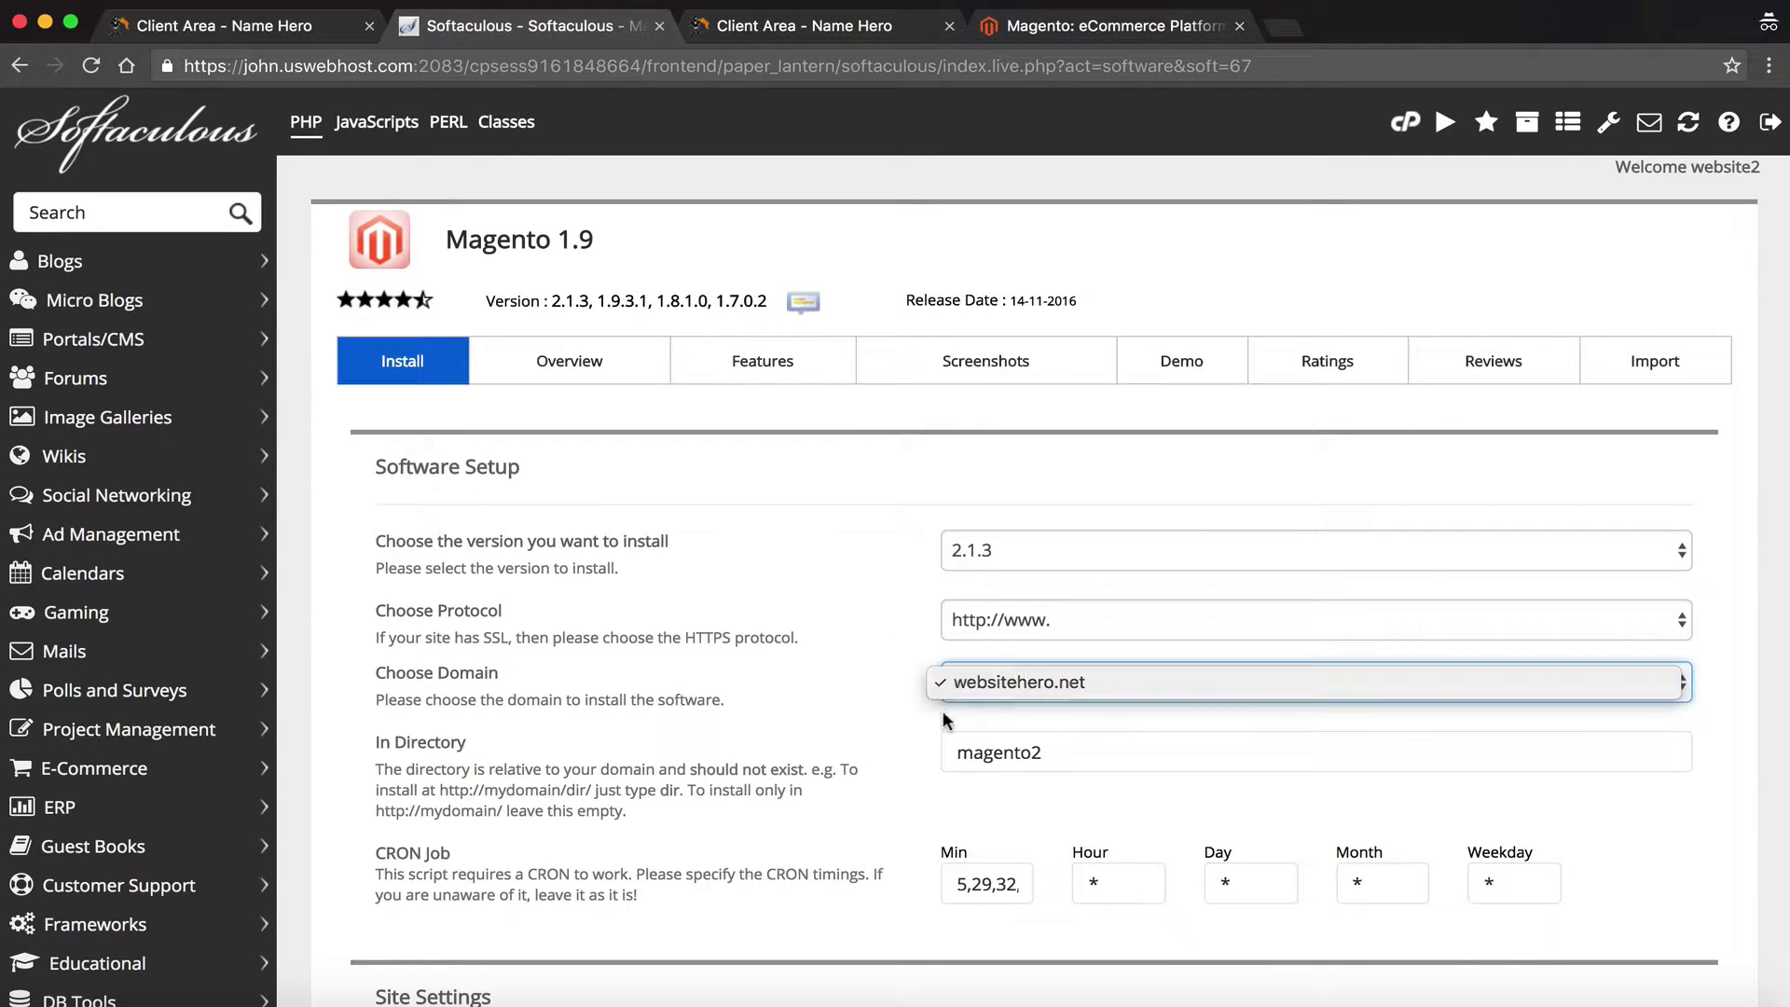
# Clear the magento2 directory name so the In Directory field is left empty
pyautogui.scroll(-2, 963, 703)
pyautogui.moveTo(1099, 655); pyautogui.dragTo(783, 639)
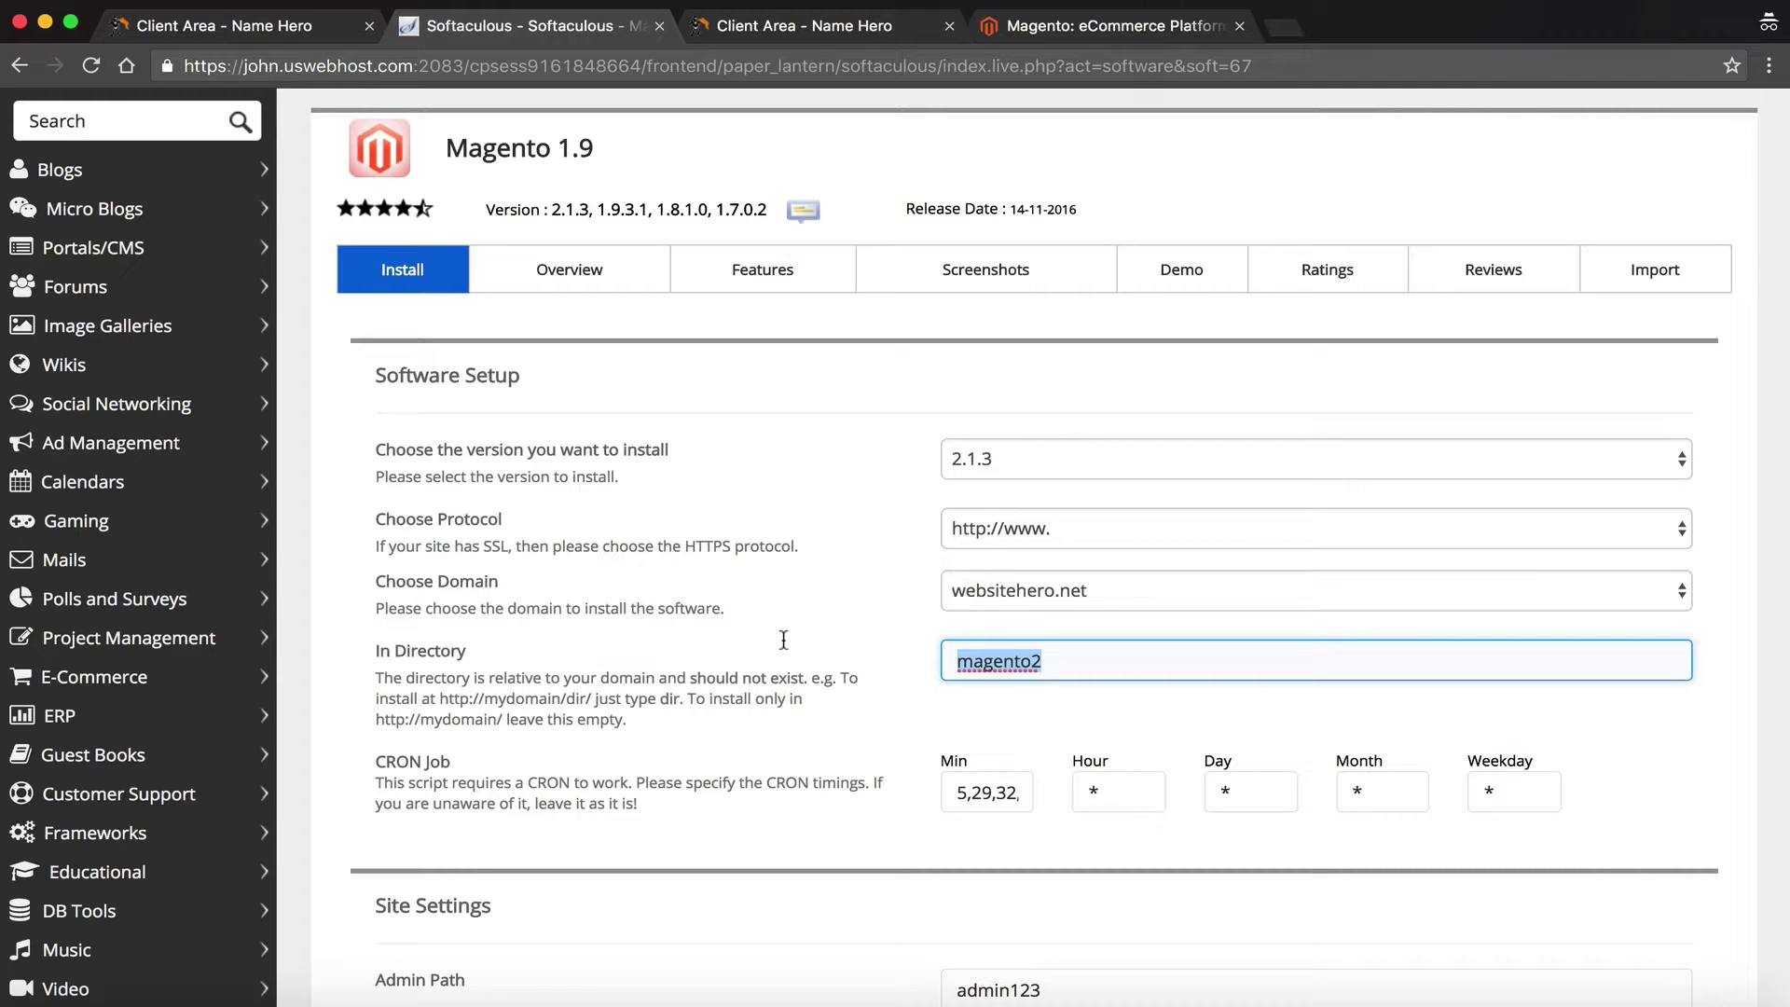
pyautogui.press('BackSpace')
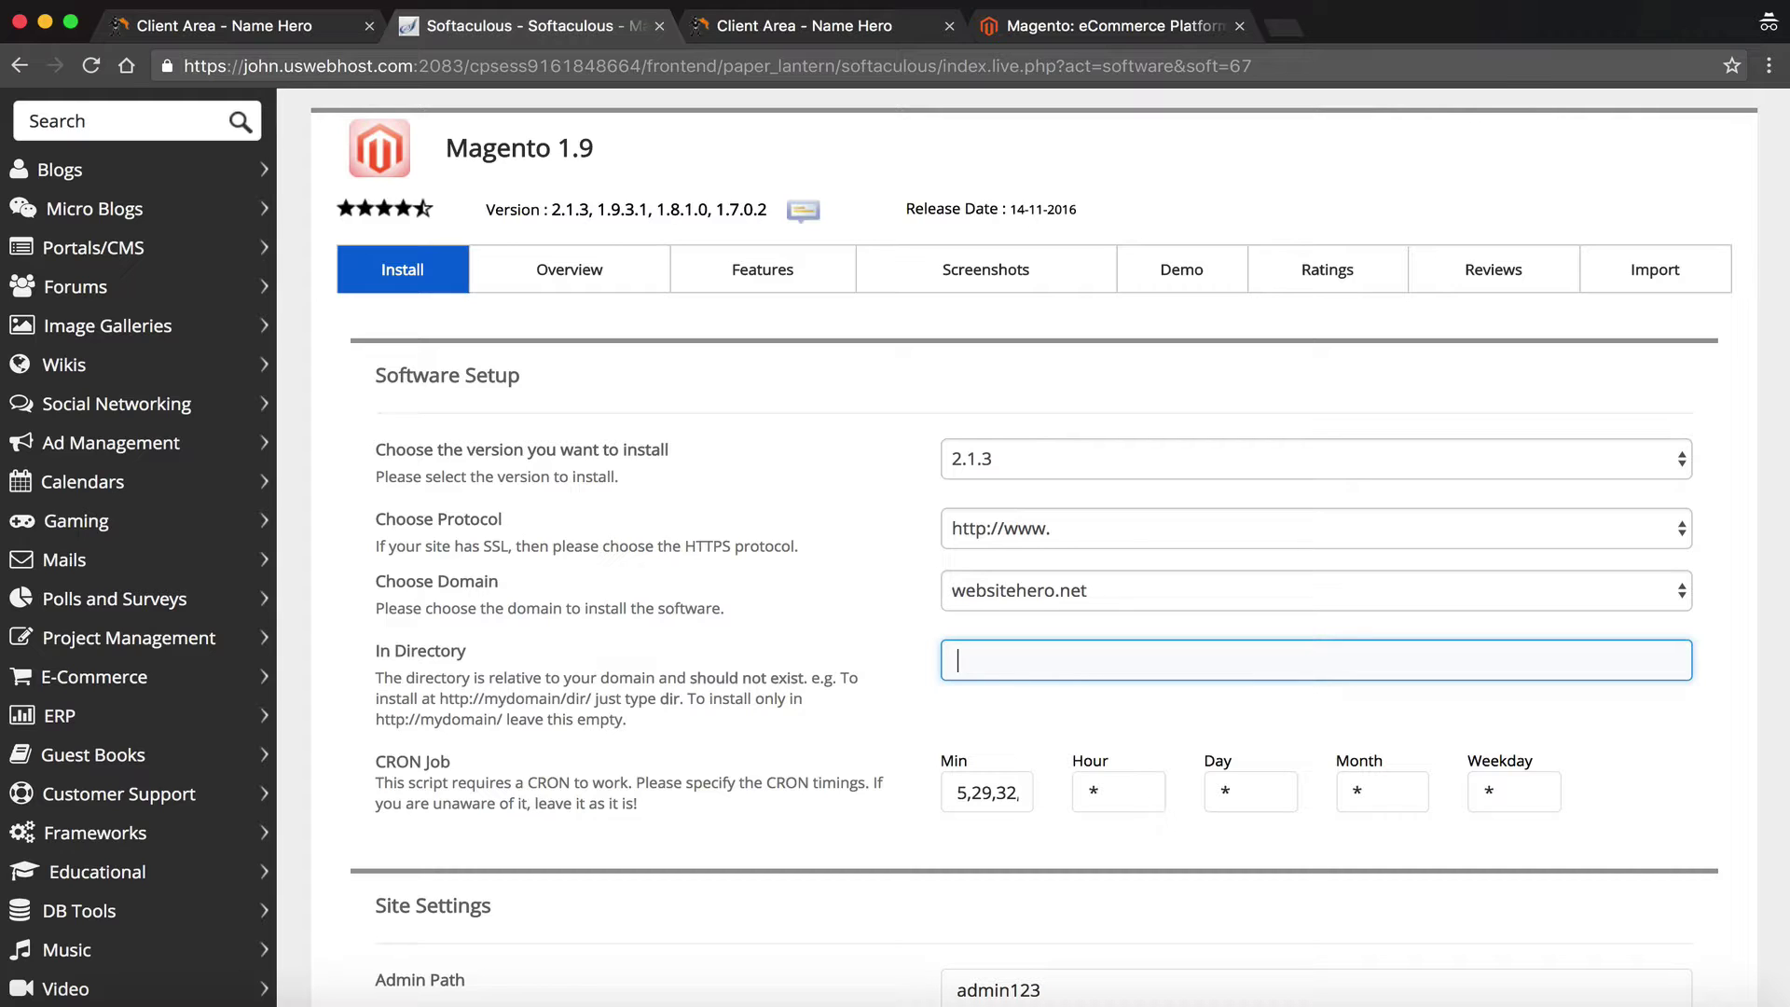
pyautogui.click(819, 653)
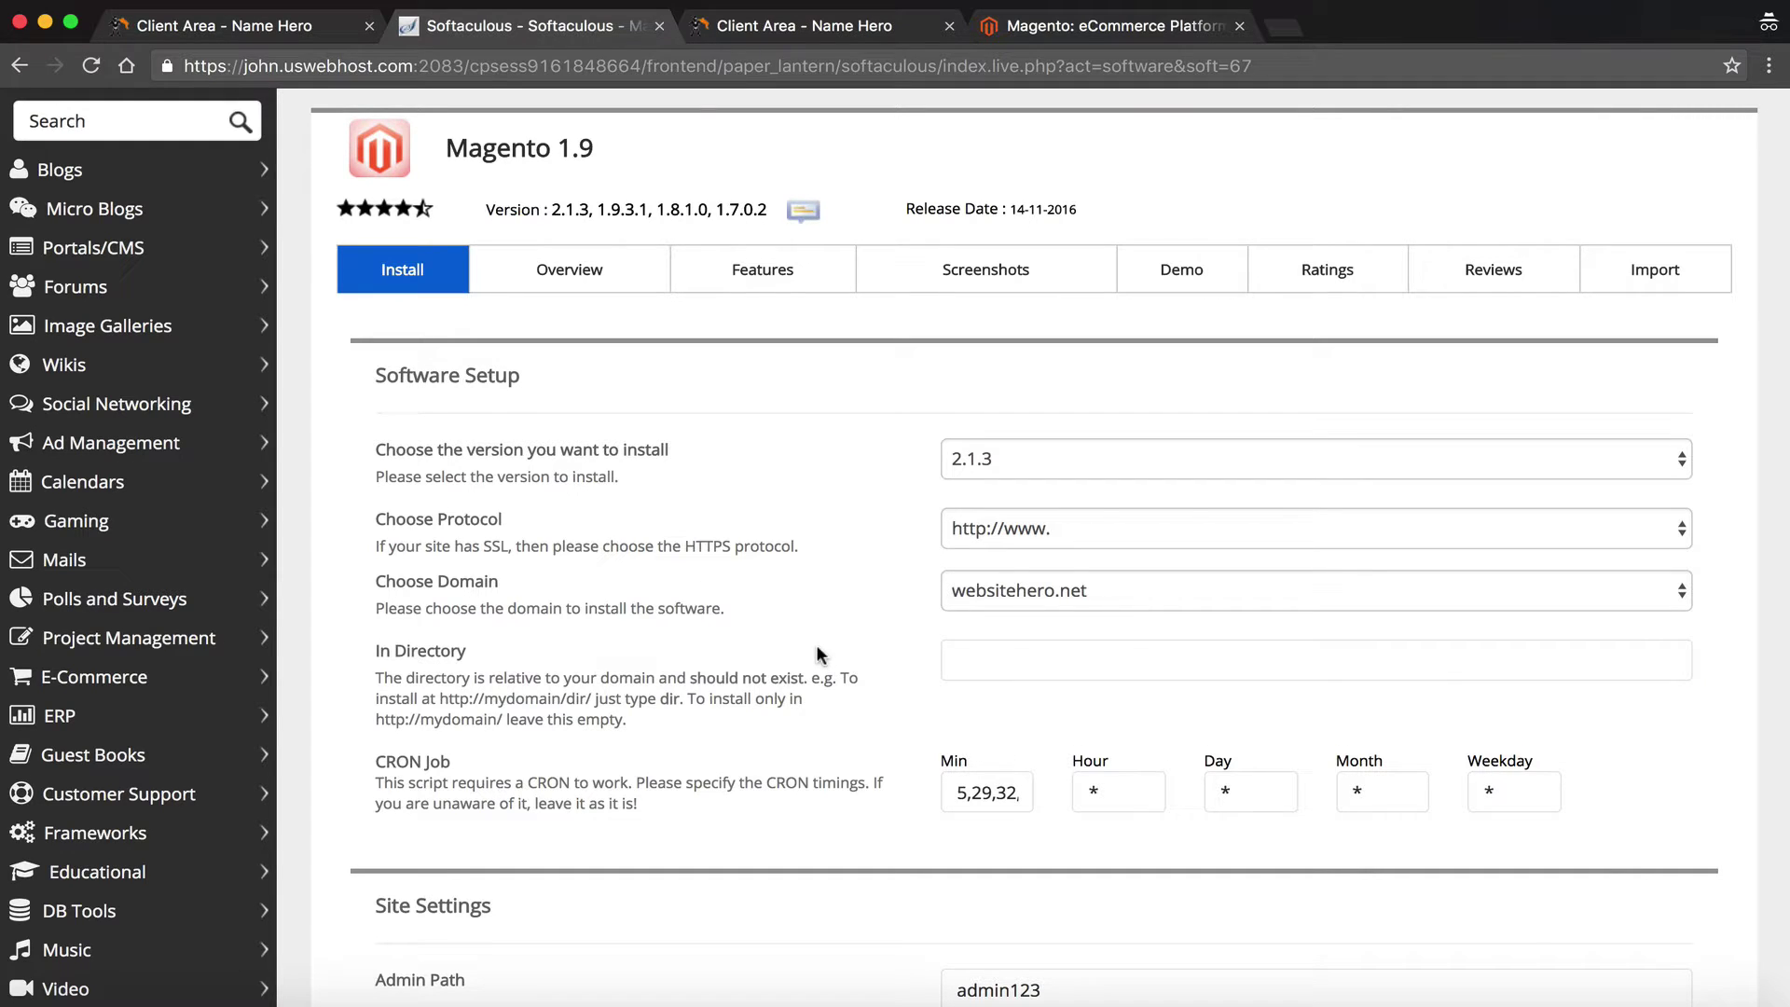
pyautogui.click(953, 661)
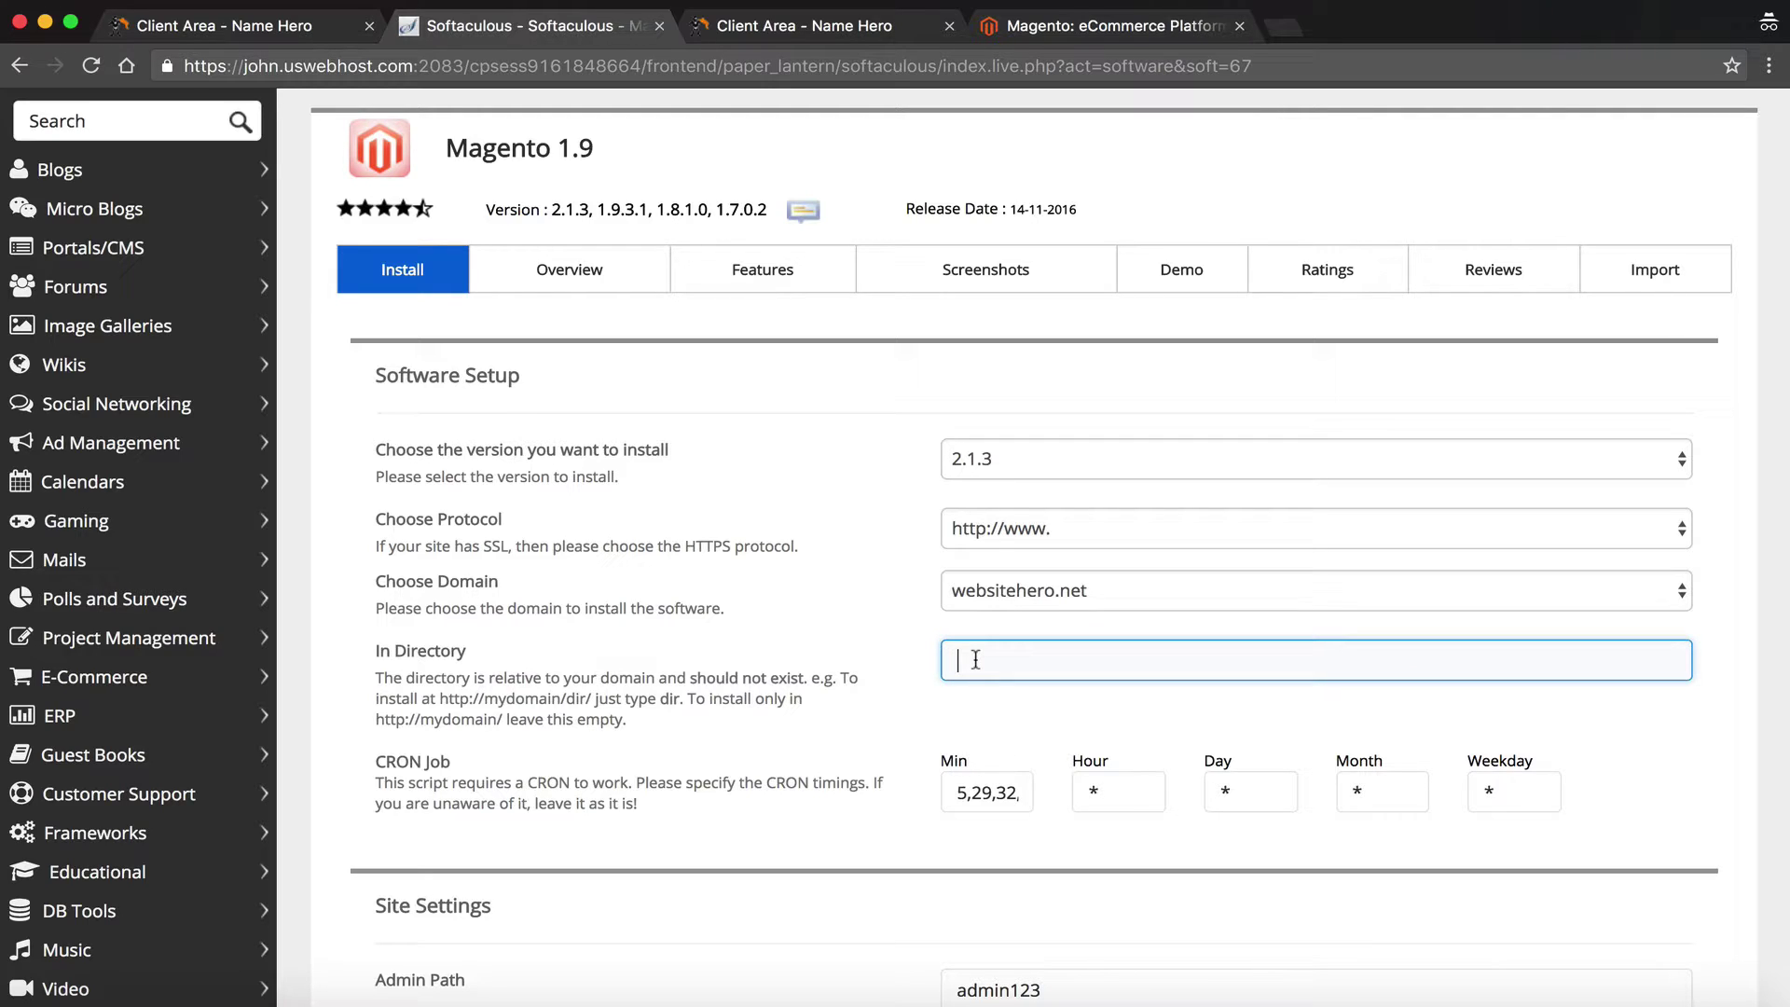
pyautogui.write('sa')
pyautogui.press('BackSpace')
pyautogui.write('tore')
pyautogui.moveTo(1006, 661); pyautogui.dragTo(760, 624)
pyautogui.press('BackSpace')
pyautogui.click(907, 696)
# Scroll down to Site Settings, reviewing the CRON schedule and the admin path
pyautogui.scroll(-3, 908, 697)
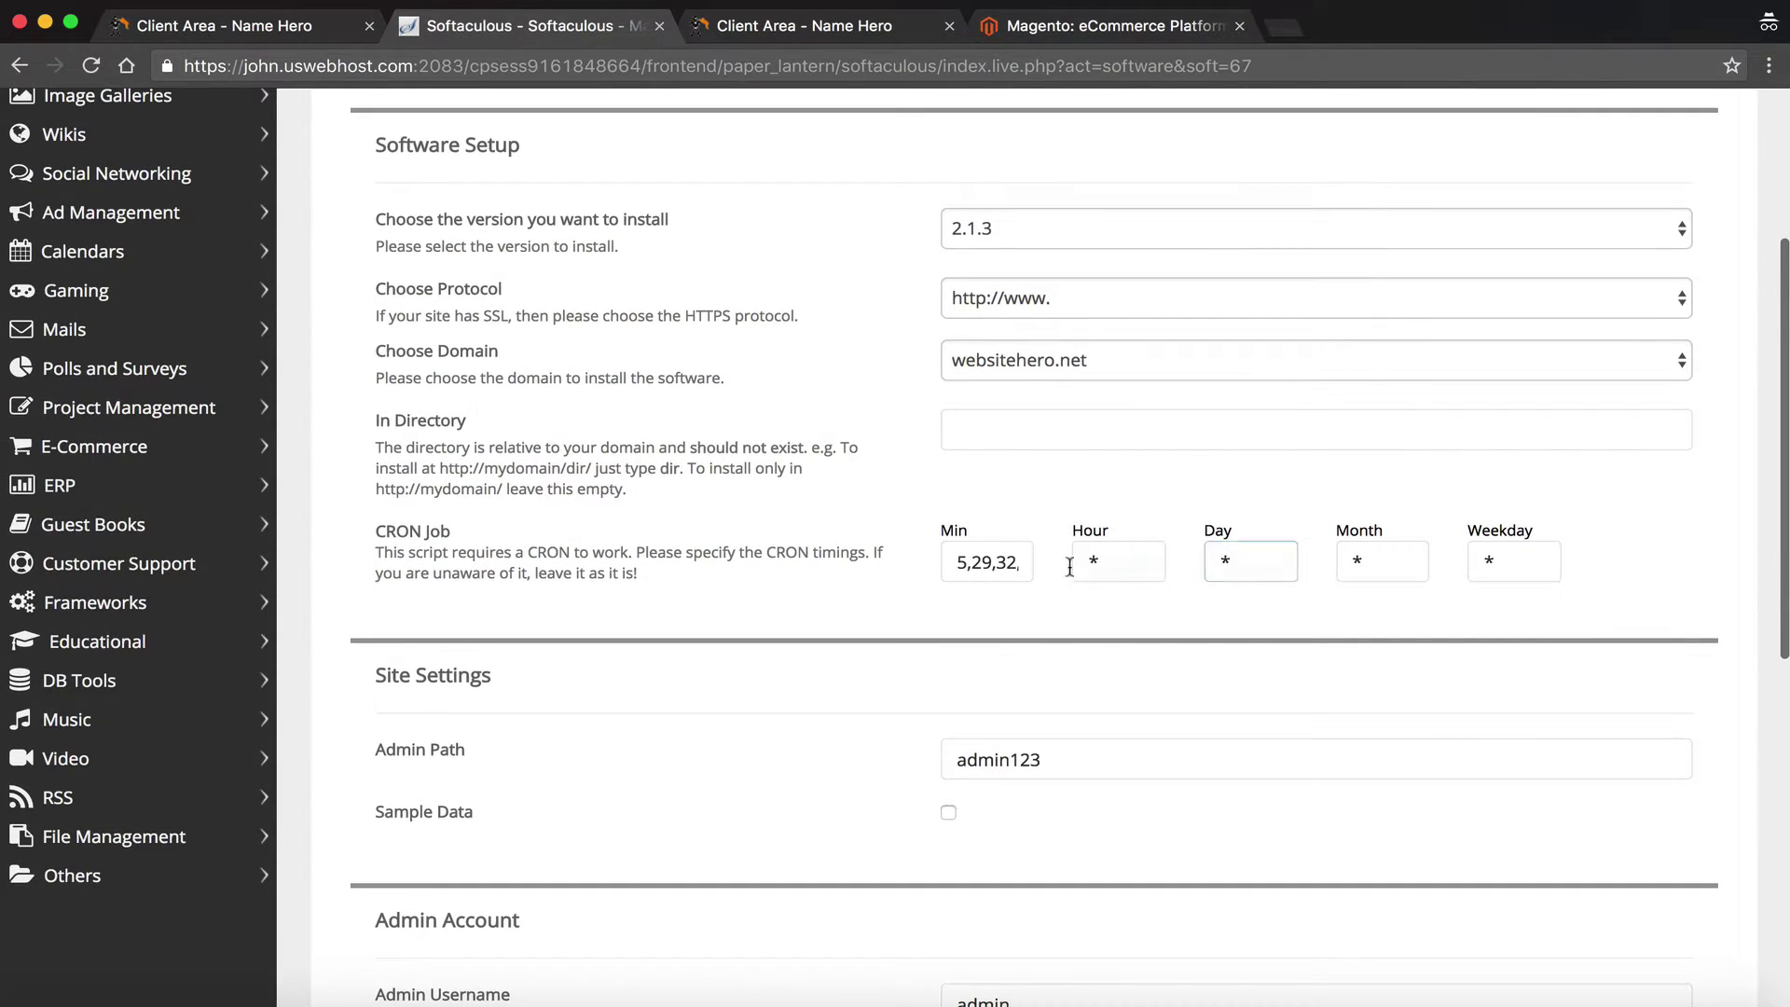
pyautogui.click(1027, 570)
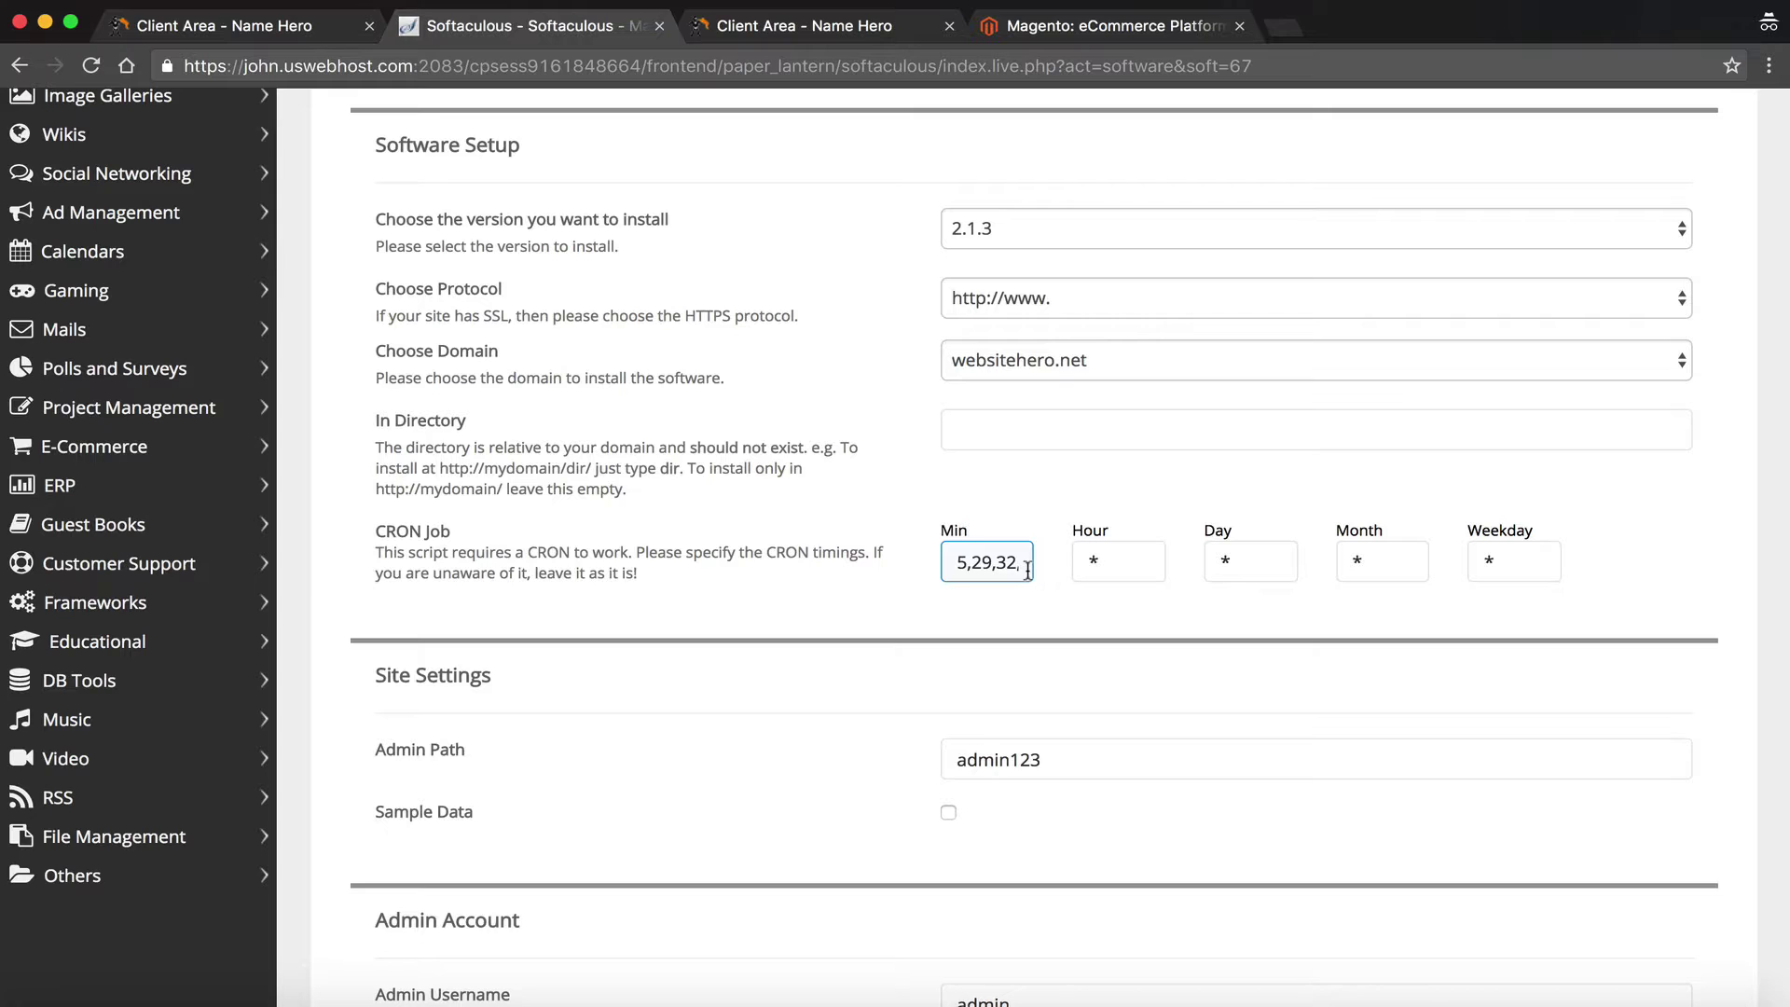
pyautogui.scroll(-3, 1016, 560)
pyautogui.click(1016, 557)
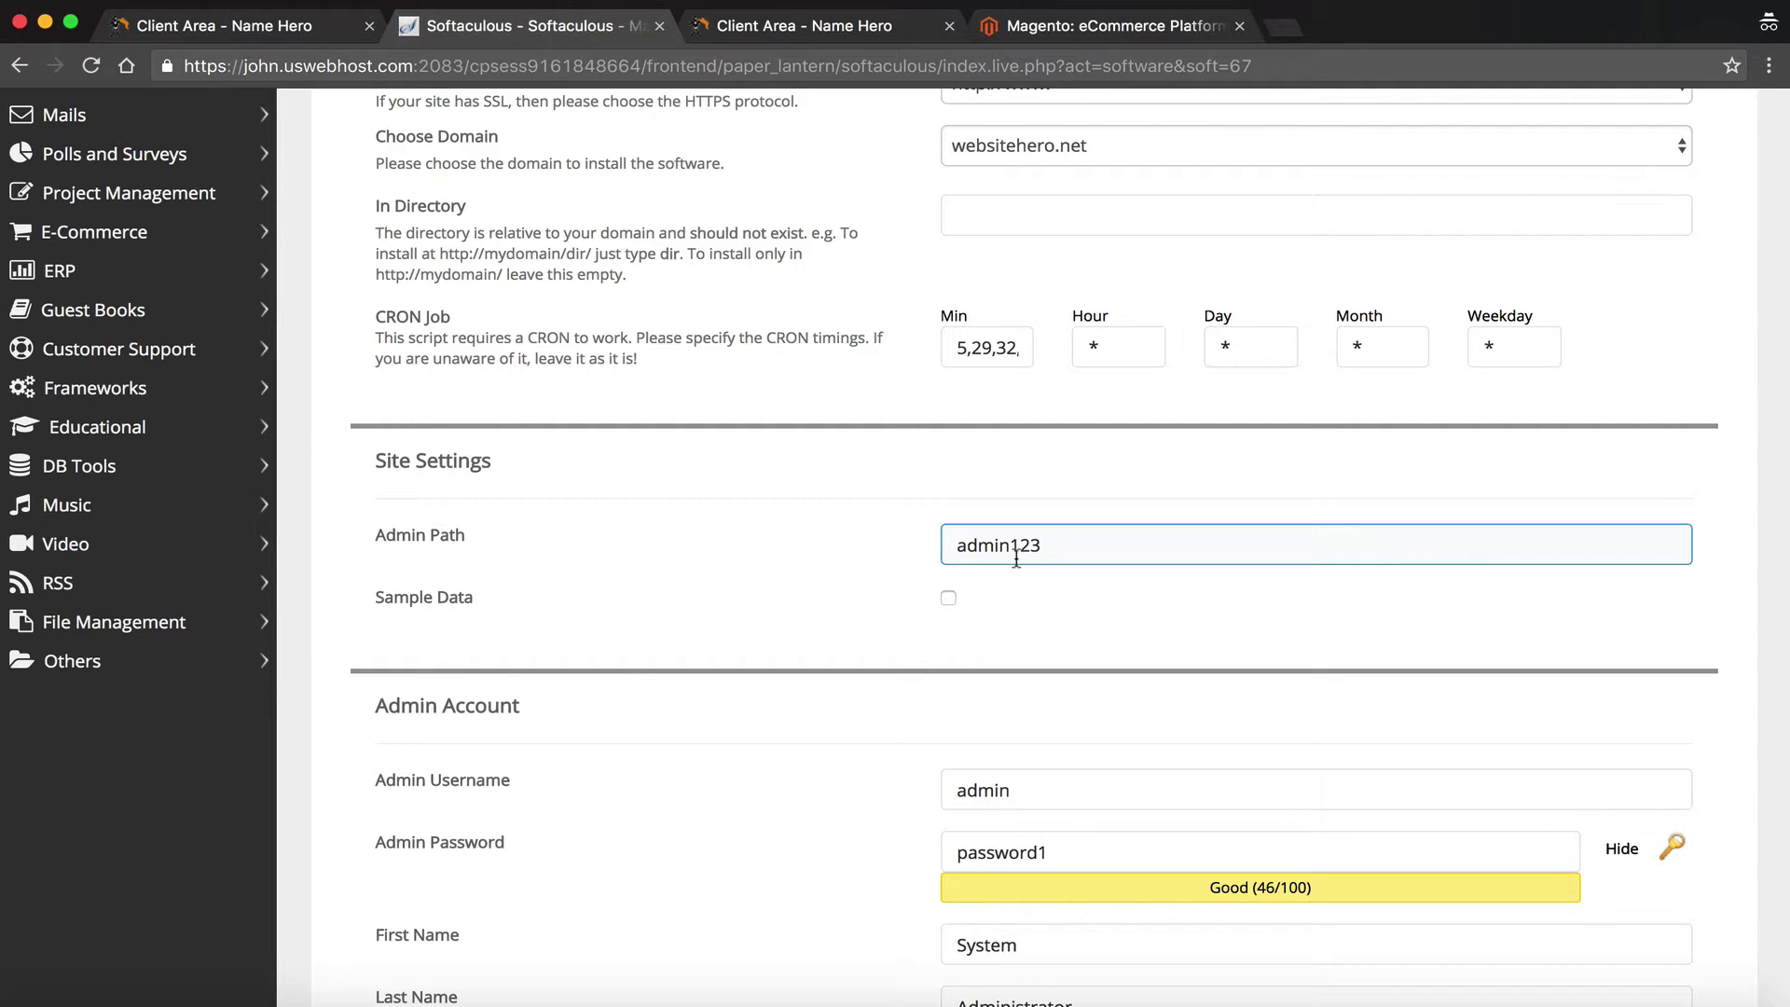
# Change the admin path from admin123 to mAg17 and enable Sample Data
pyautogui.doubleClick(1049, 545)
pyautogui.write('m')
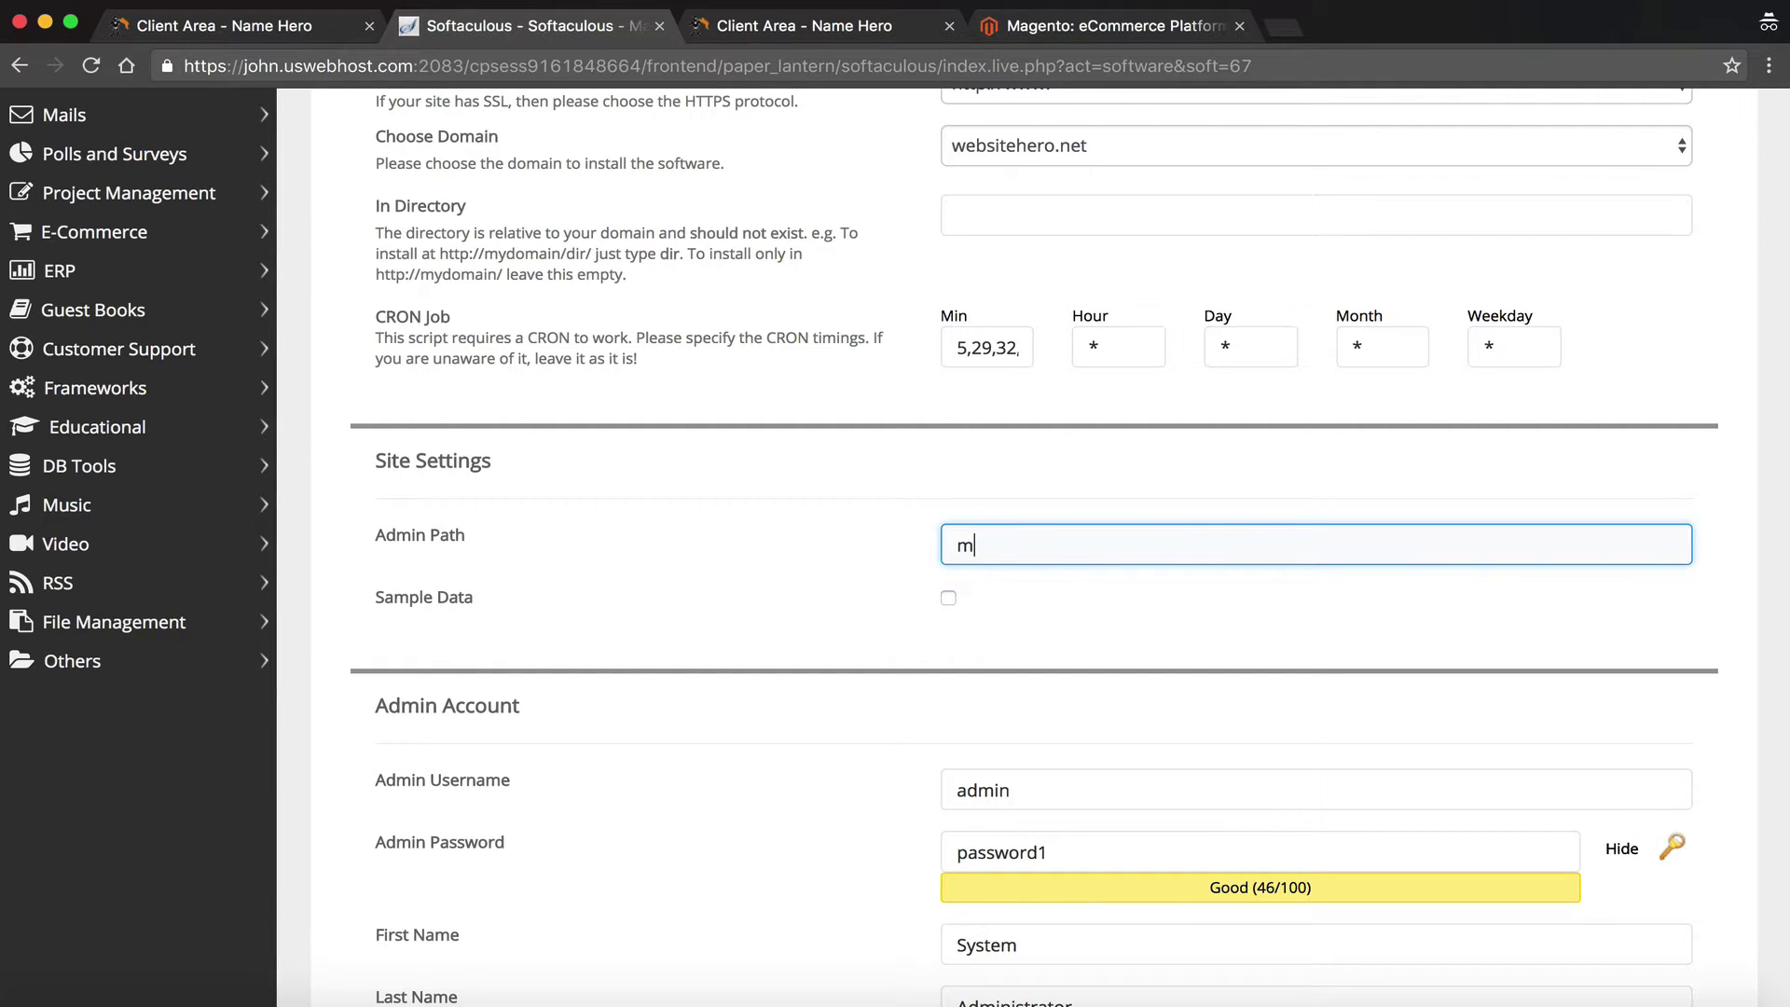
pyautogui.write('Ag17')
pyautogui.click(949, 599)
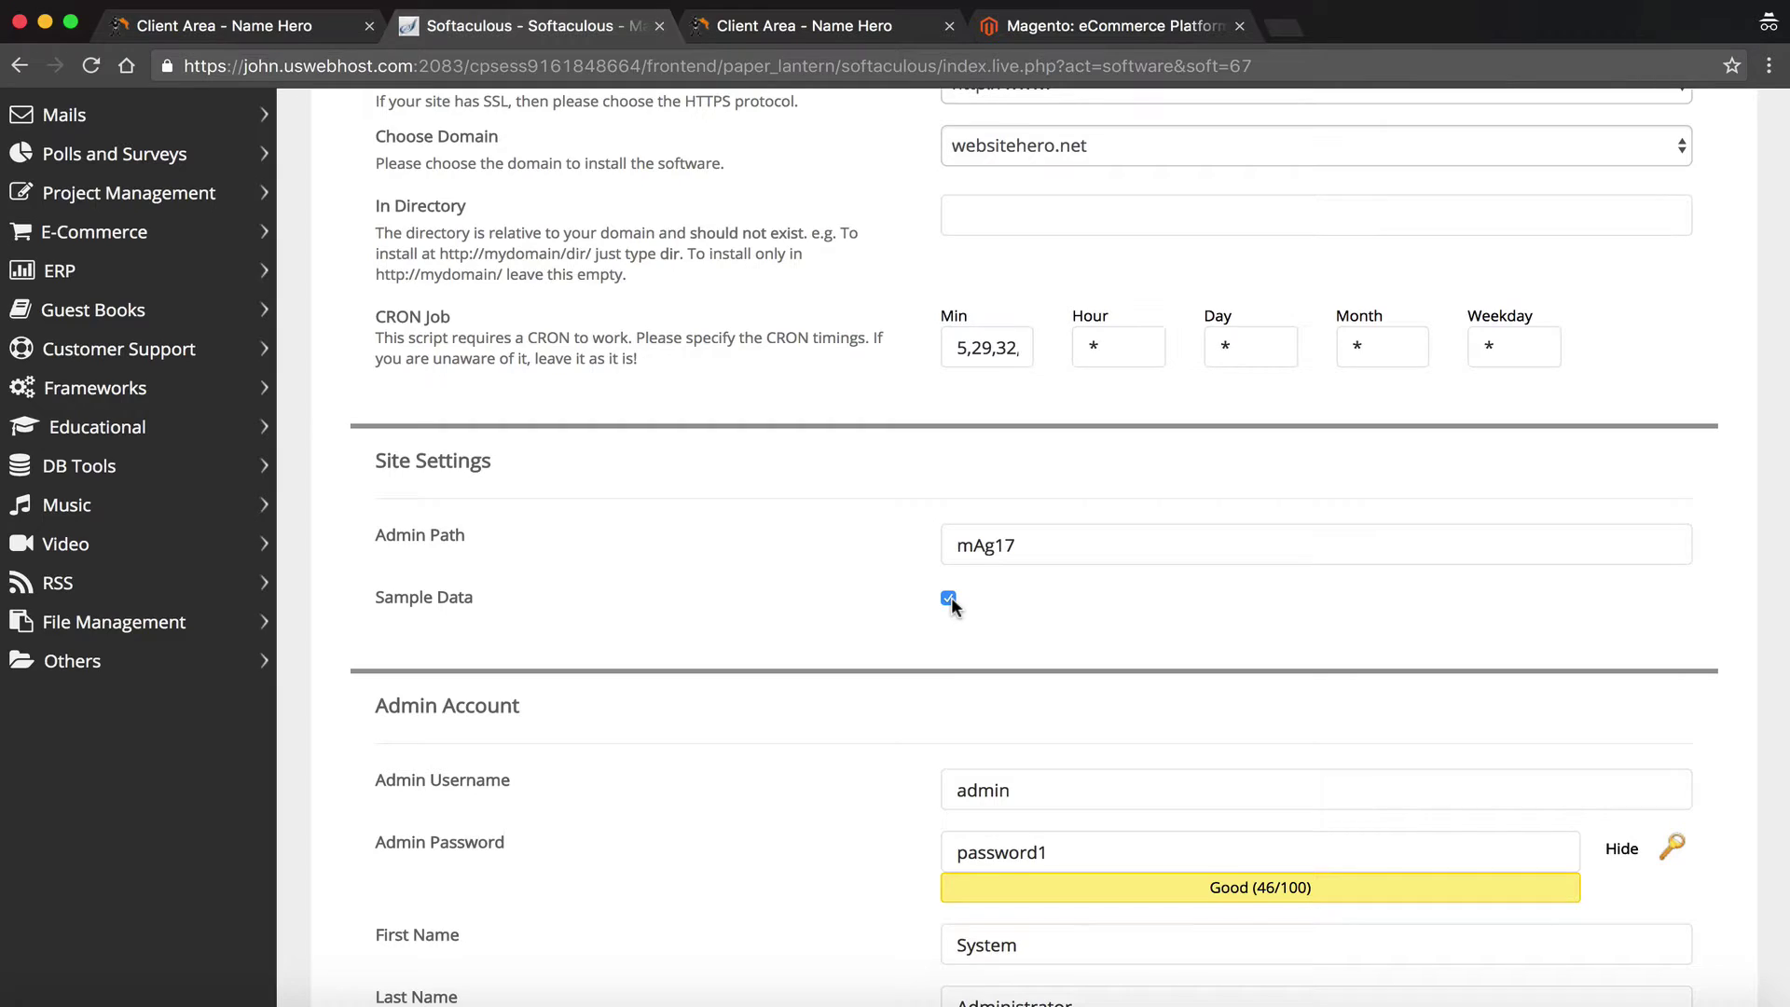
pyautogui.scroll(-5, 950, 601)
pyautogui.click(1098, 595)
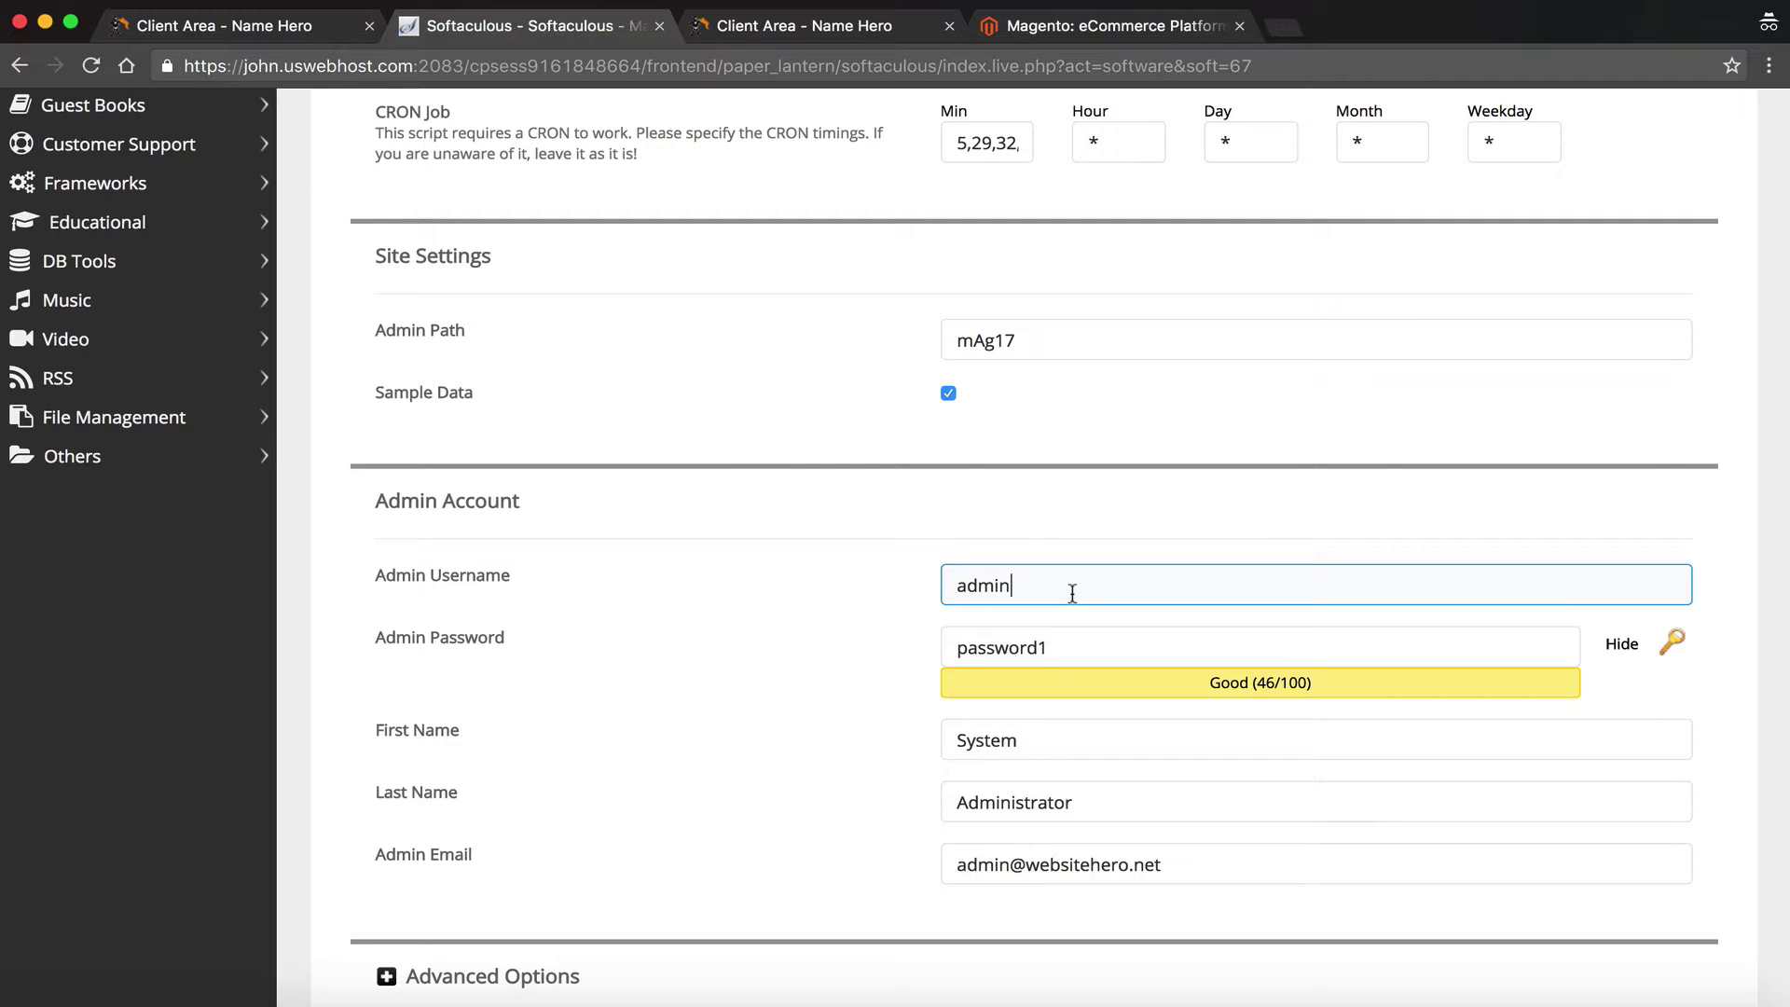
# Replace the default admin username and generate a Strong (60/100) admin password
pyautogui.doubleClick(1072, 593)
pyautogui.write('mh2')
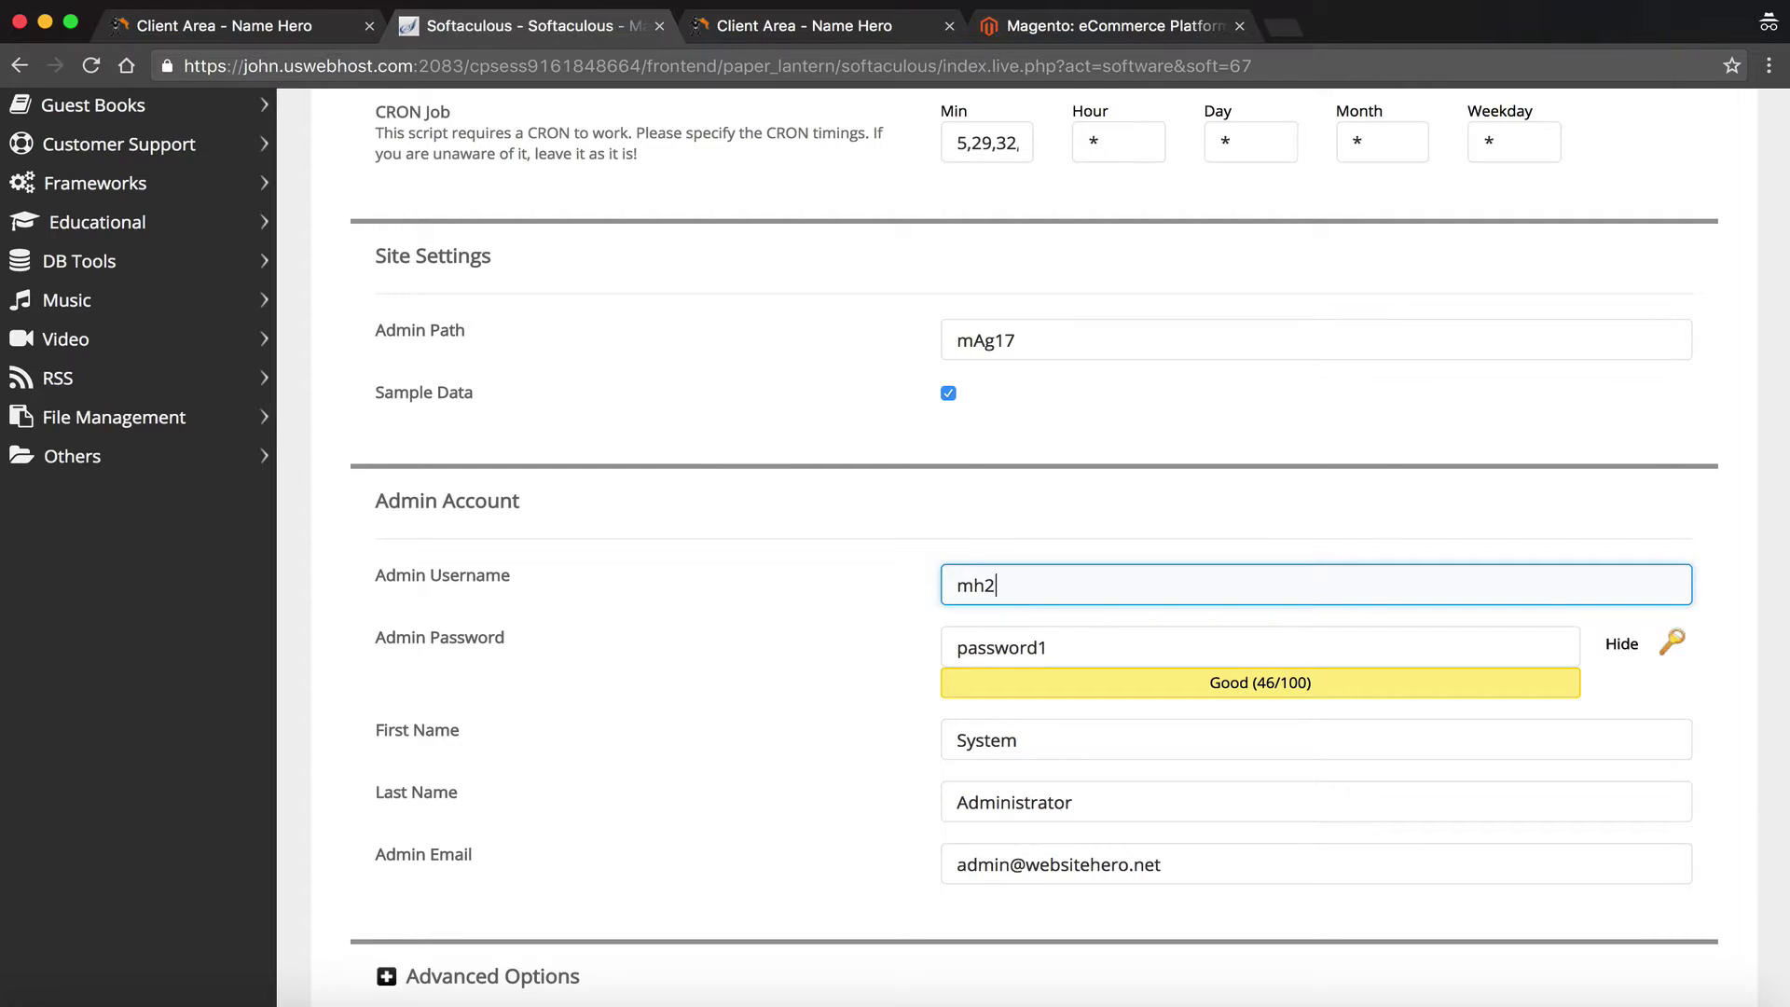
pyautogui.write('0171')
pyautogui.click(1672, 653)
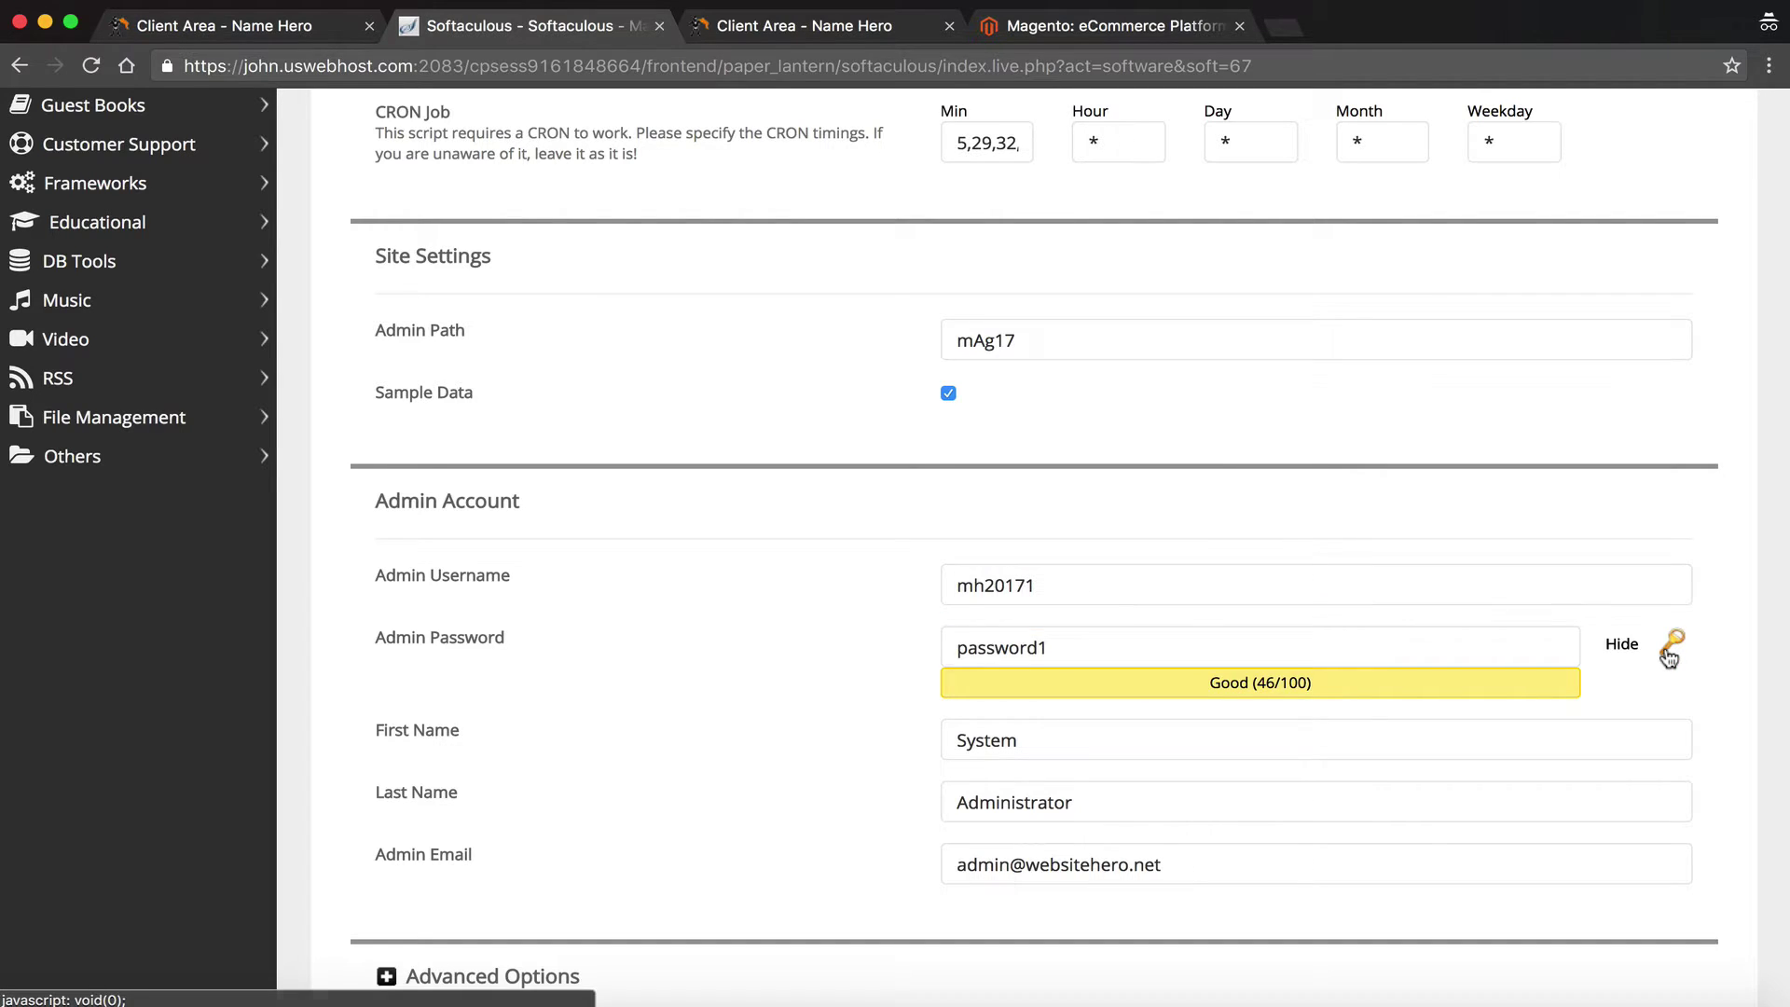
pyautogui.click(1670, 649)
pyautogui.click(1271, 639)
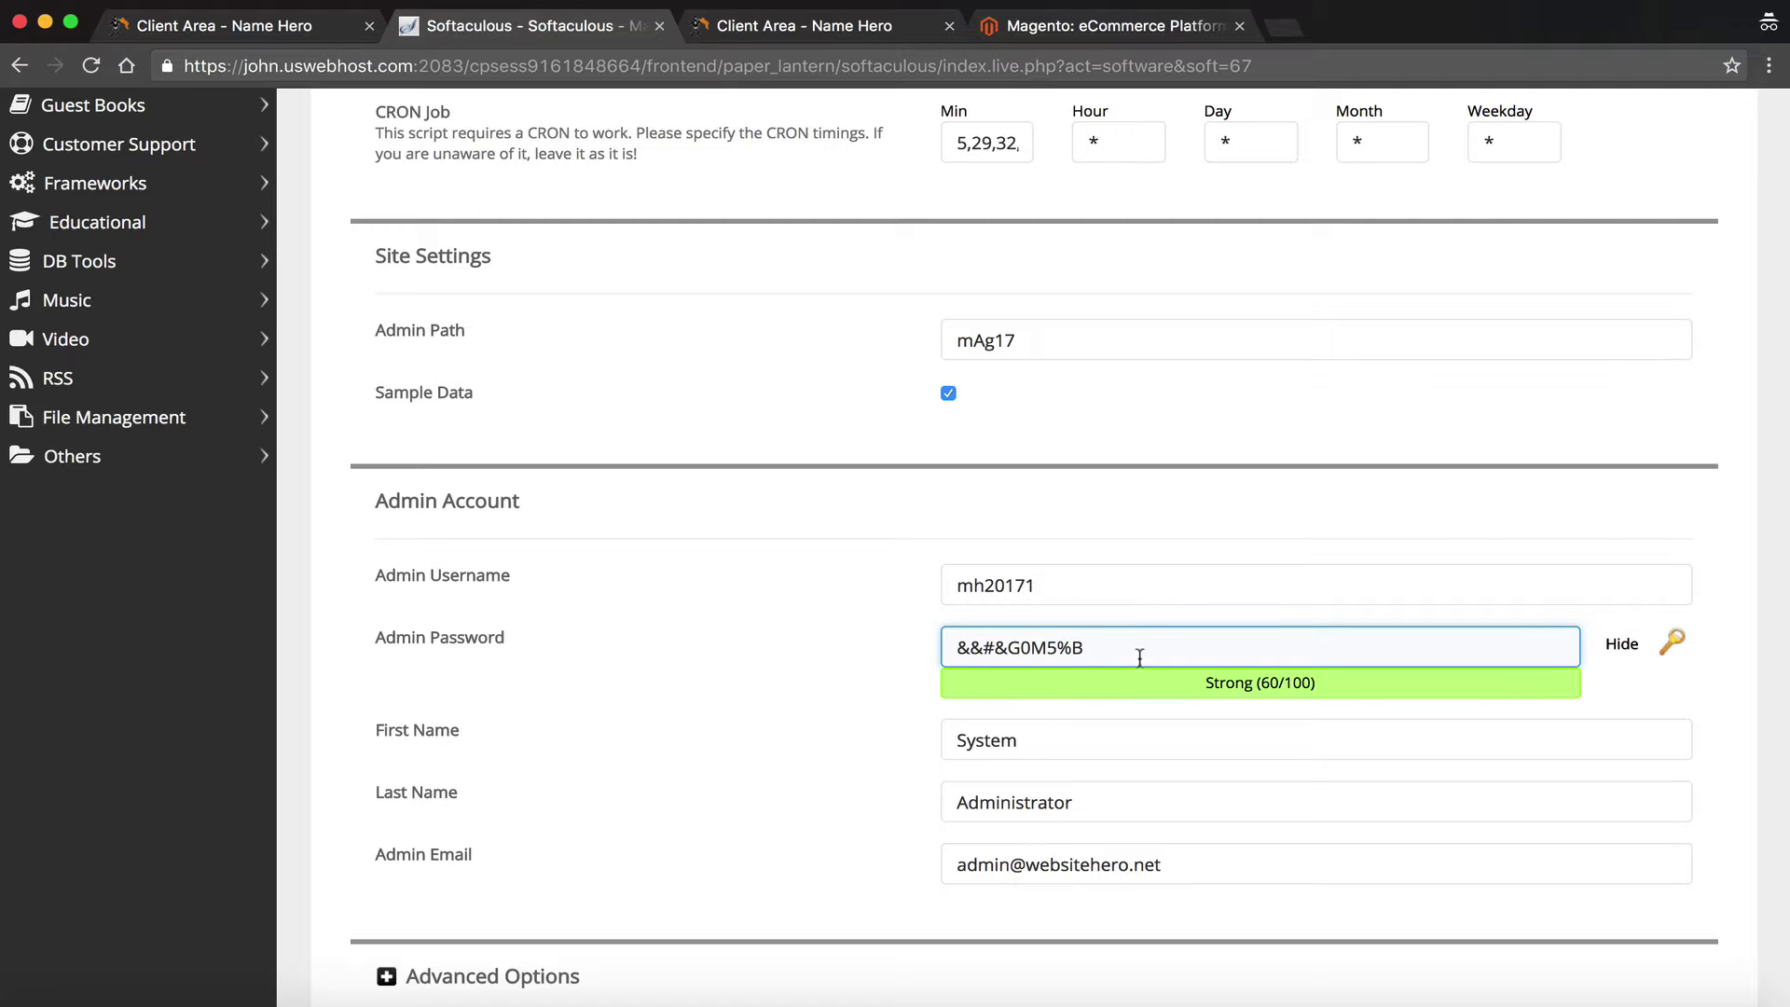
pyautogui.moveTo(1138, 658); pyautogui.dragTo(901, 633)
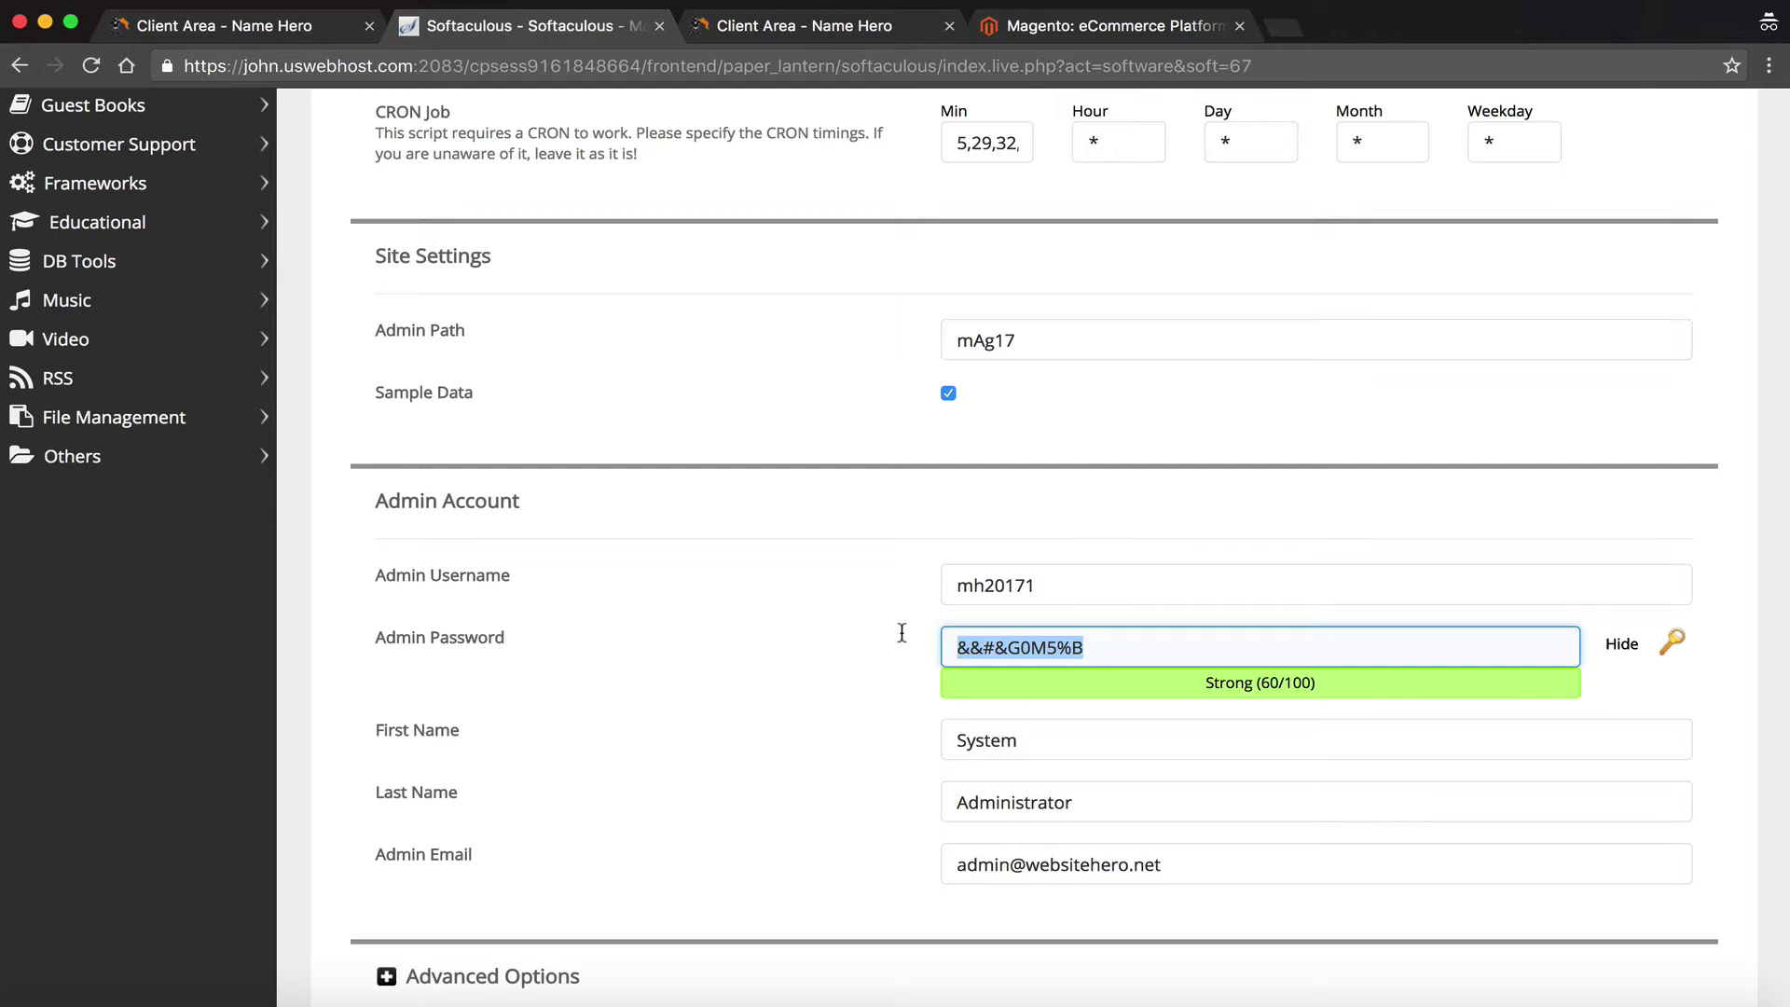
pyautogui.click(877, 652)
pyautogui.scroll(-2, 877, 652)
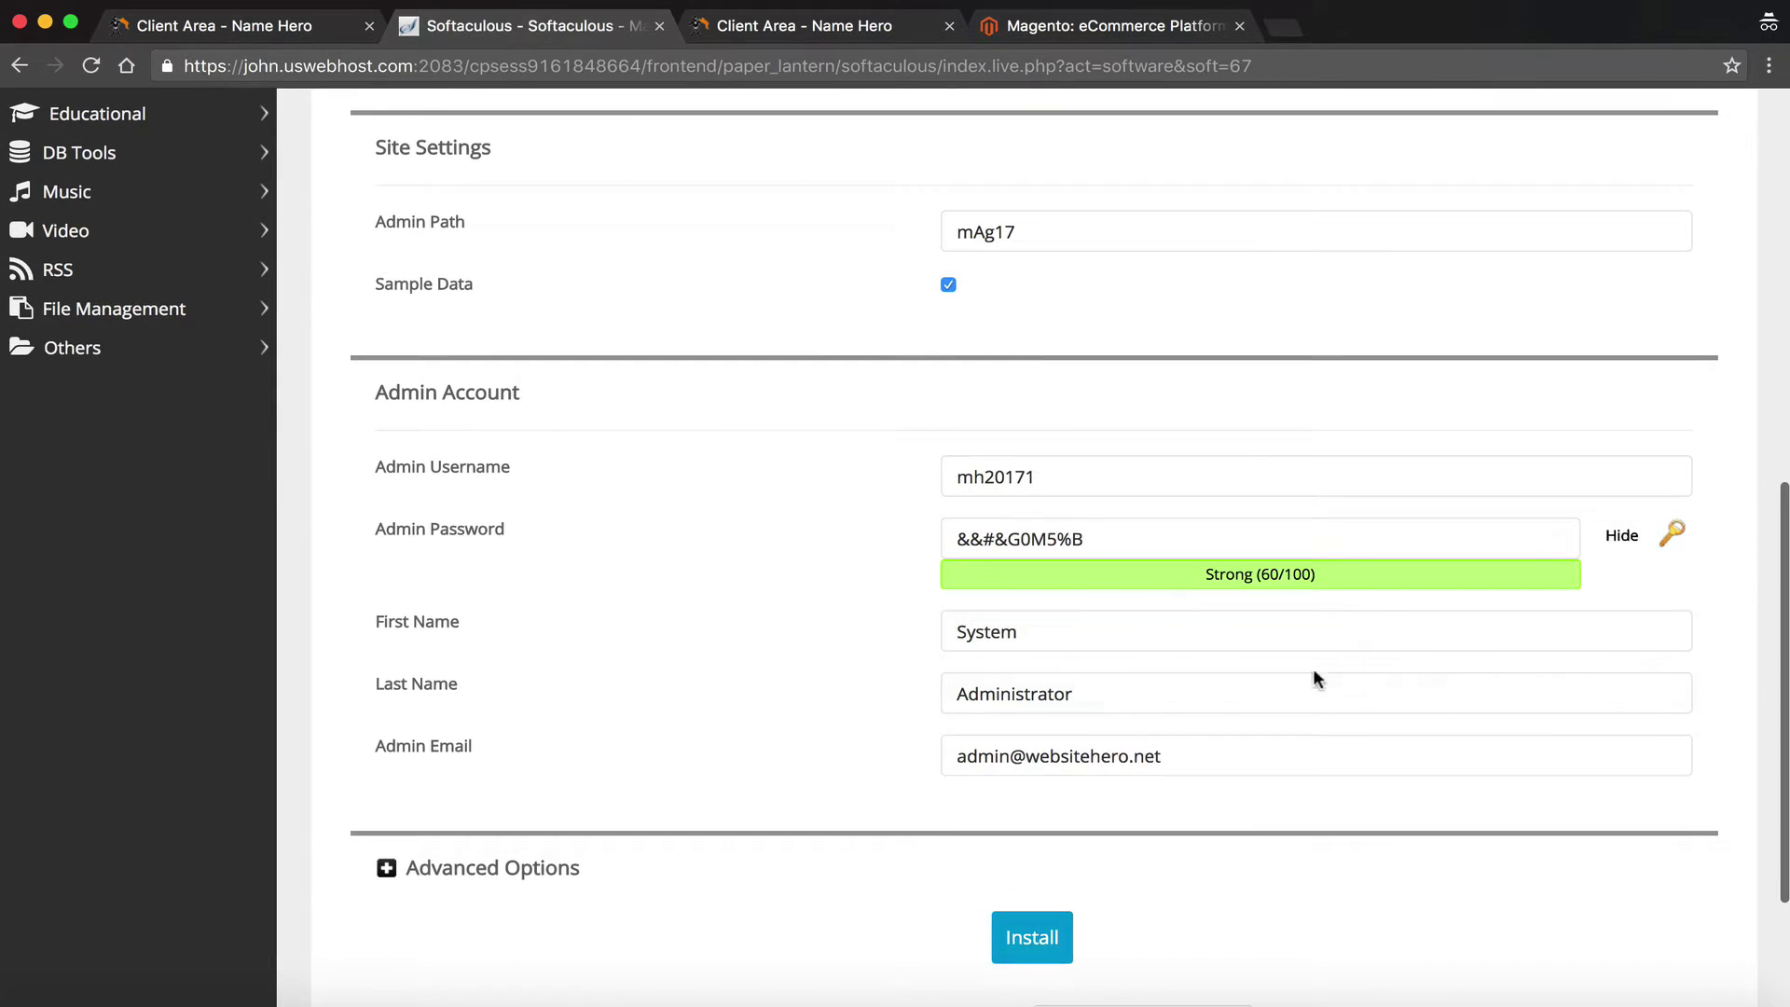
# Enter the admin's first and last name, fixing the first name's capitalisation
pyautogui.click(1122, 751)
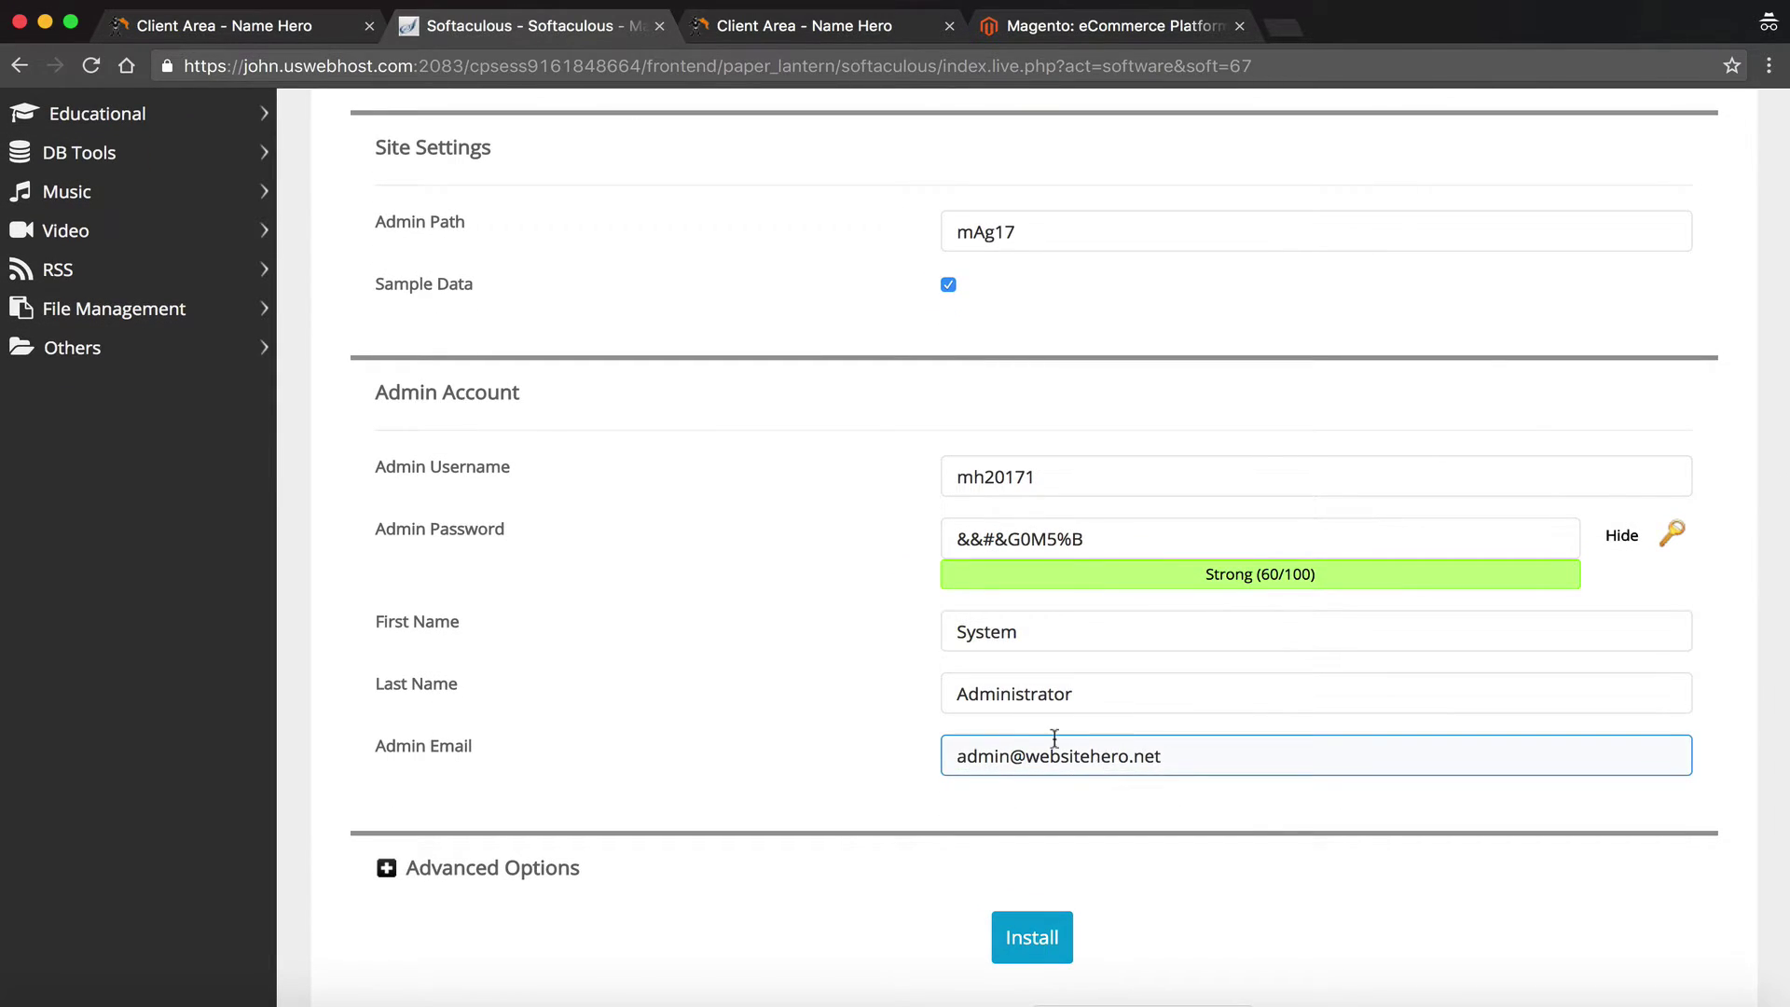
pyautogui.doubleClick(1055, 626)
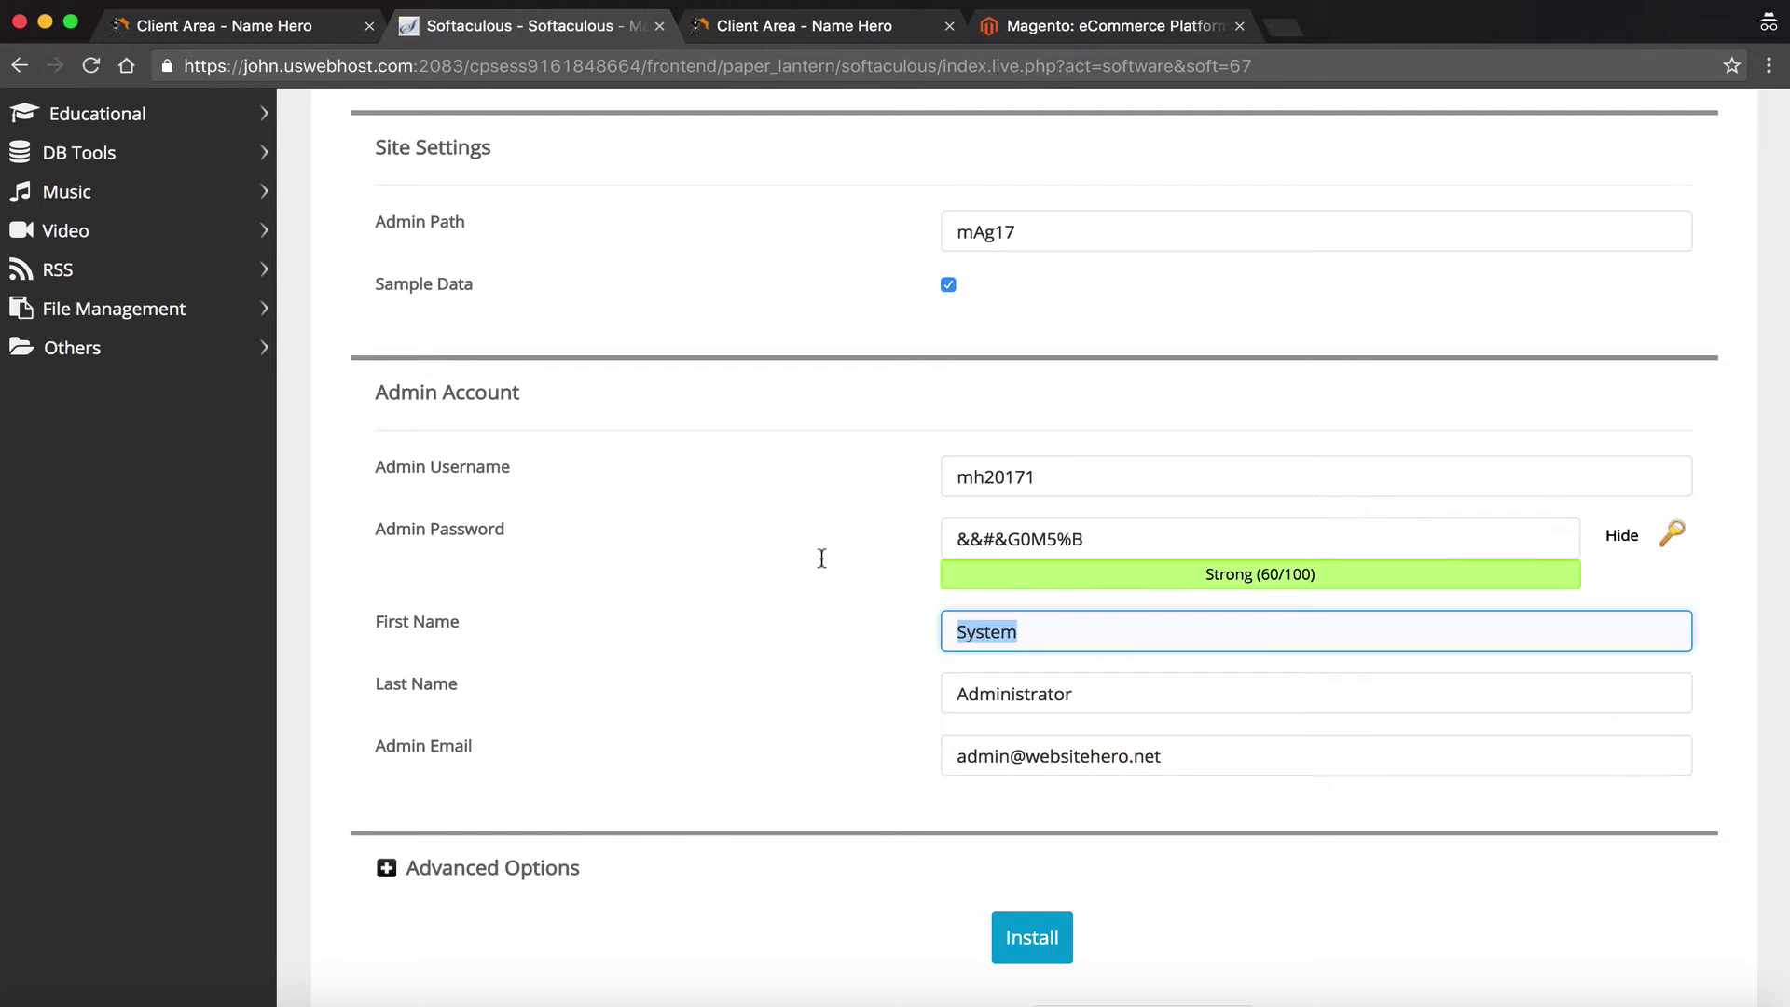
pyautogui.press('Tab')
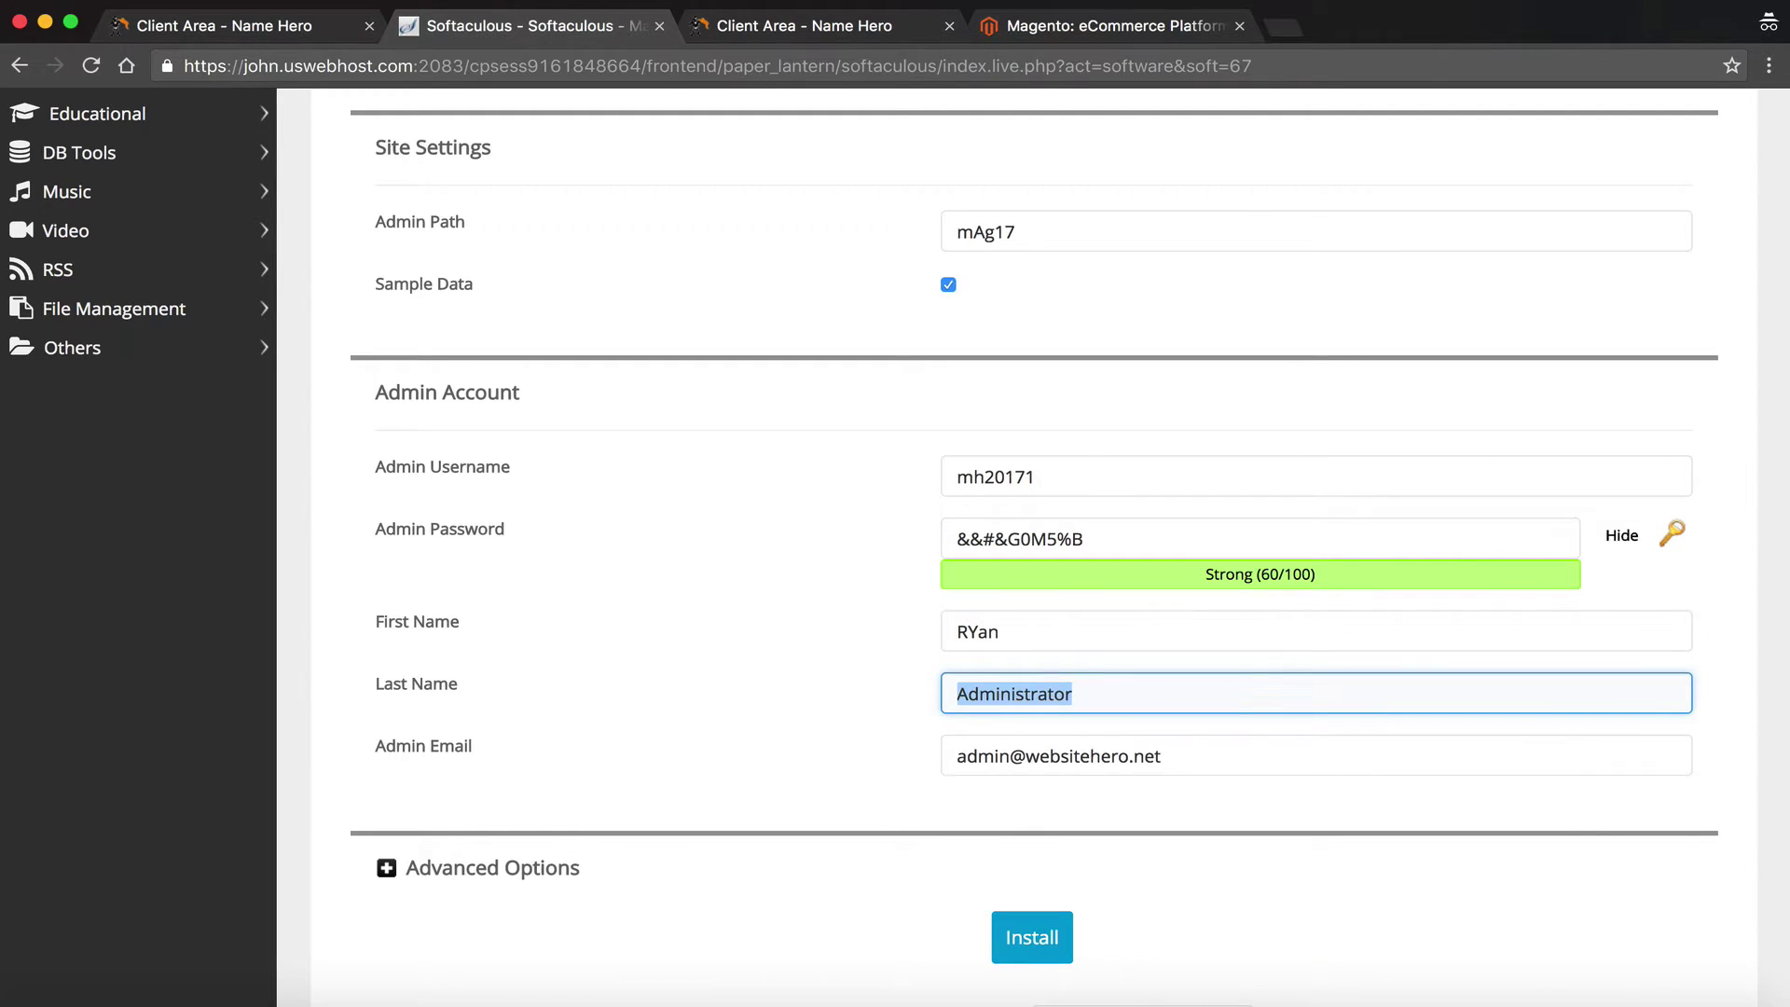
pyautogui.click(983, 629)
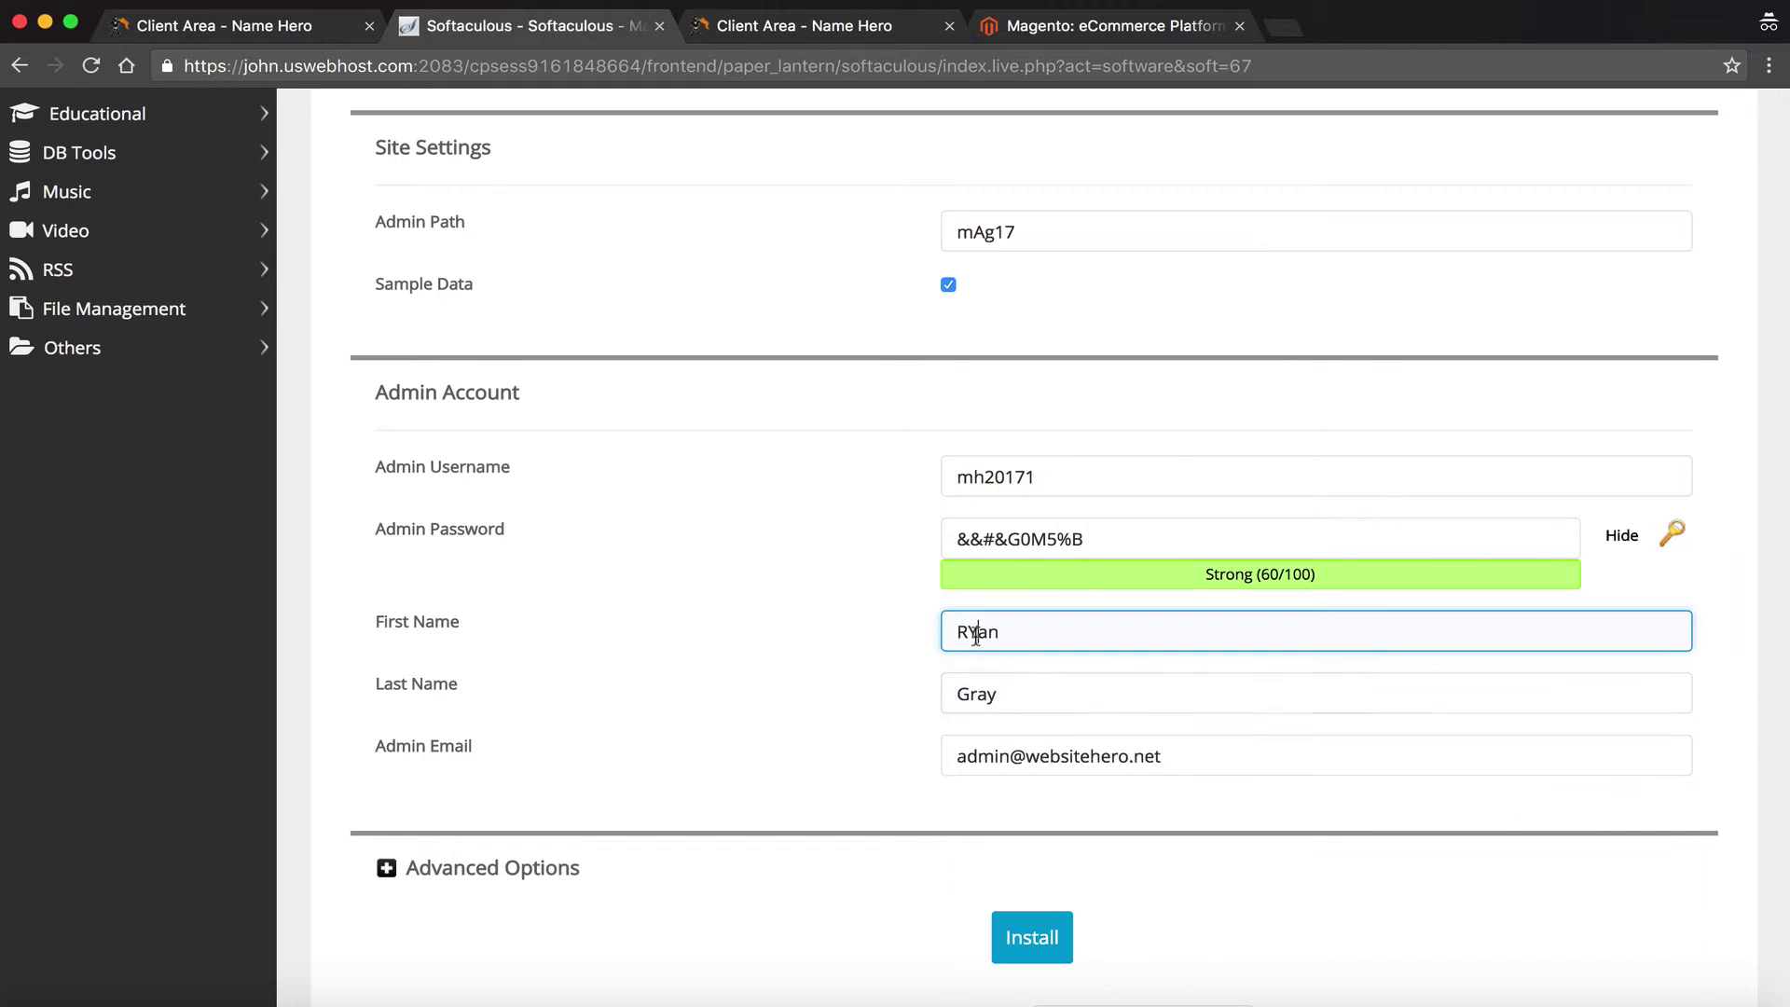
pyautogui.moveTo(975, 634); pyautogui.dragTo(965, 634)
pyautogui.write('y')
# Replace the default admin email with the owner's own e-mail address
pyautogui.click(1101, 769)
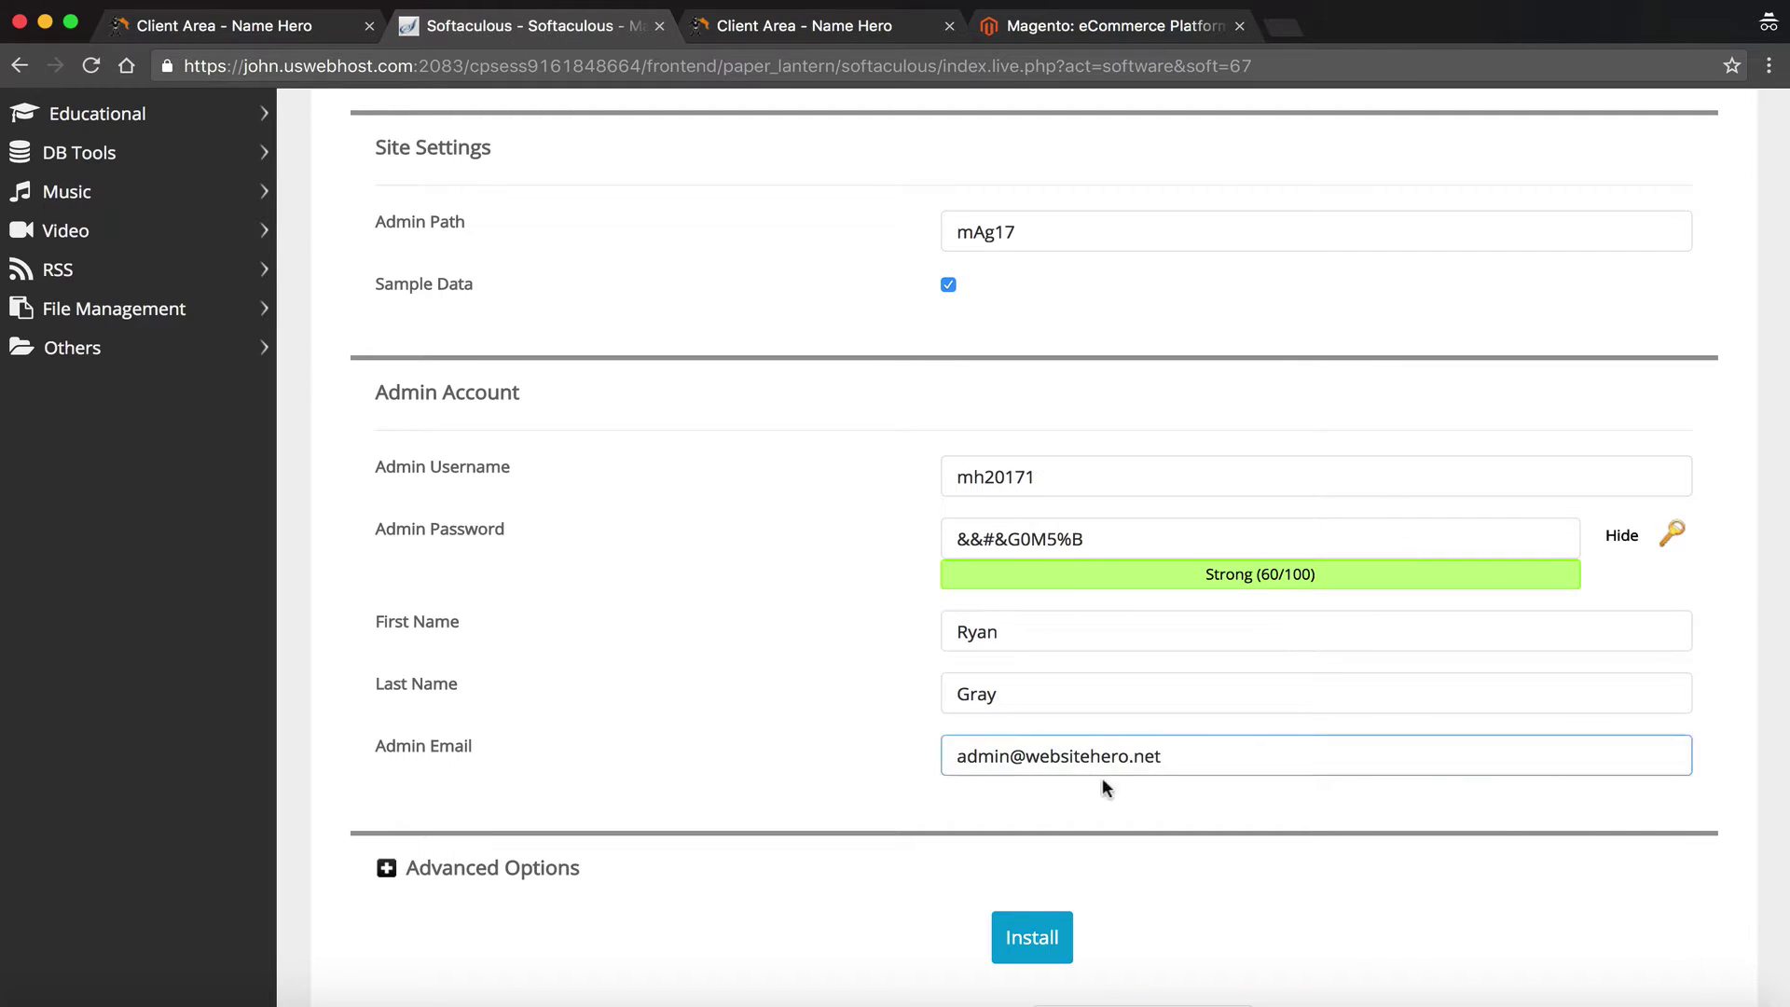
pyautogui.moveTo(1181, 755); pyautogui.dragTo(754, 686)
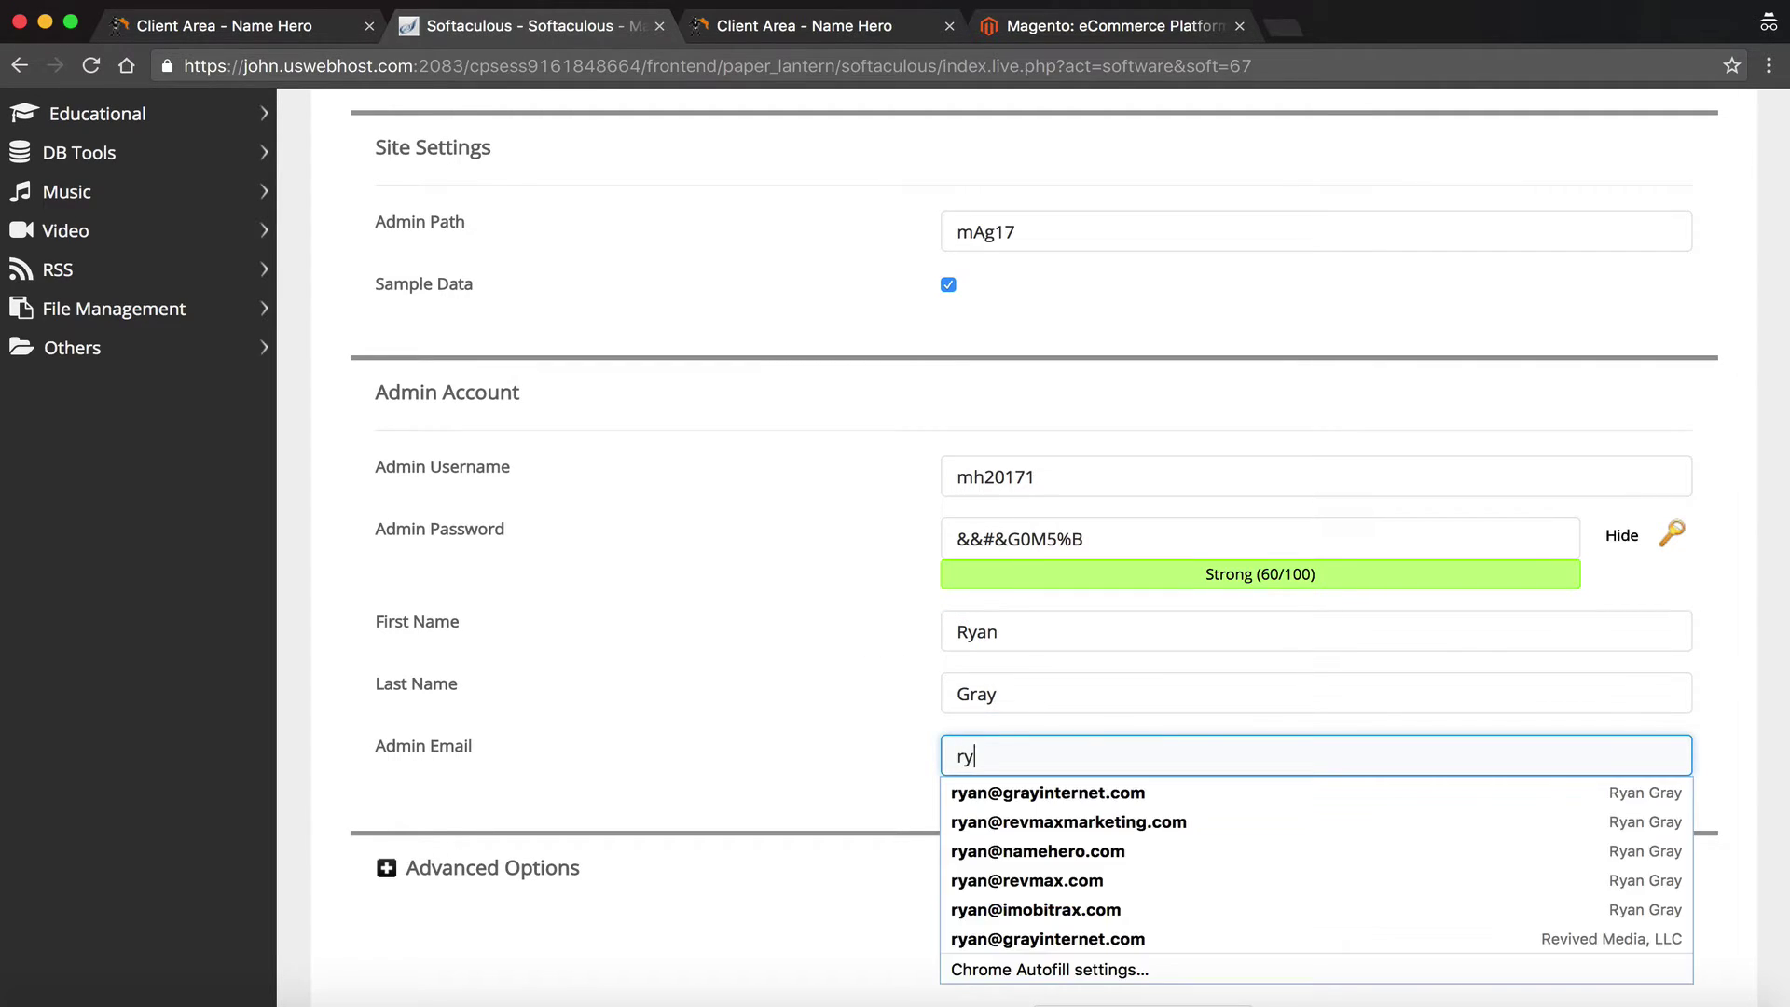
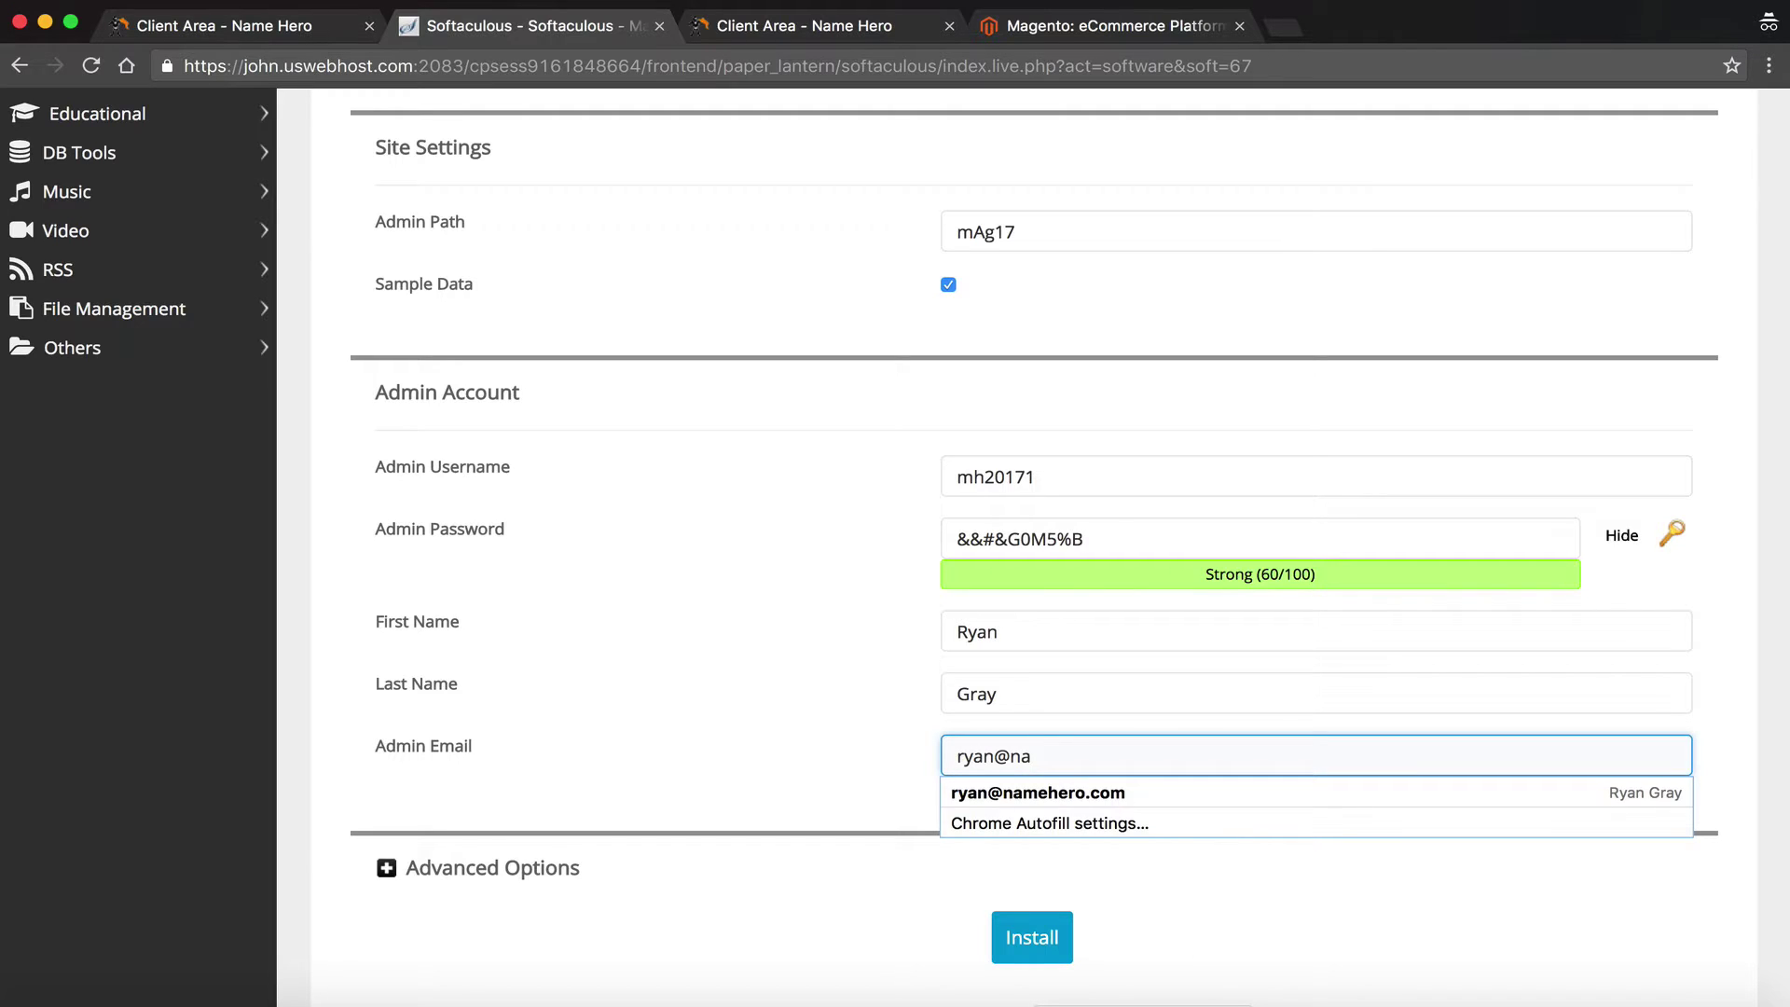
pyautogui.click(790, 750)
pyautogui.scroll(-2, 791, 750)
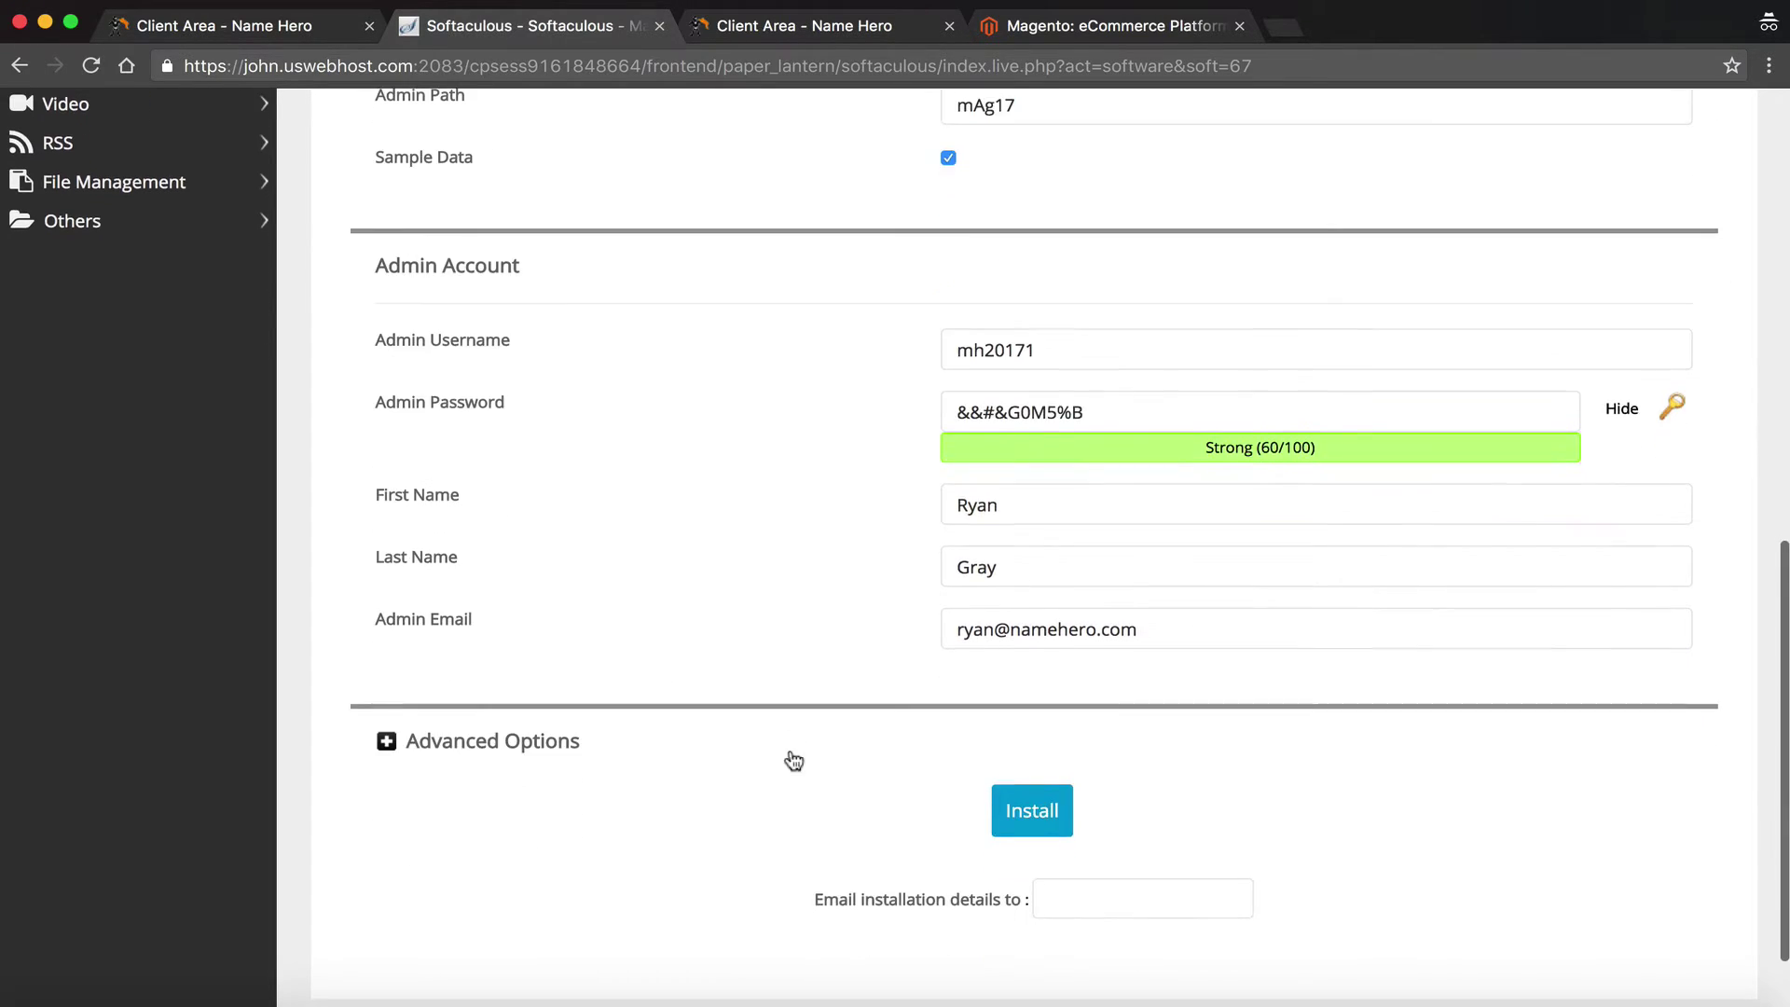
# Expand Advanced Options, keep database magen18 and prefix mgsw_, and email install details to the owner
pyautogui.click(413, 746)
pyautogui.scroll(-4, 410, 748)
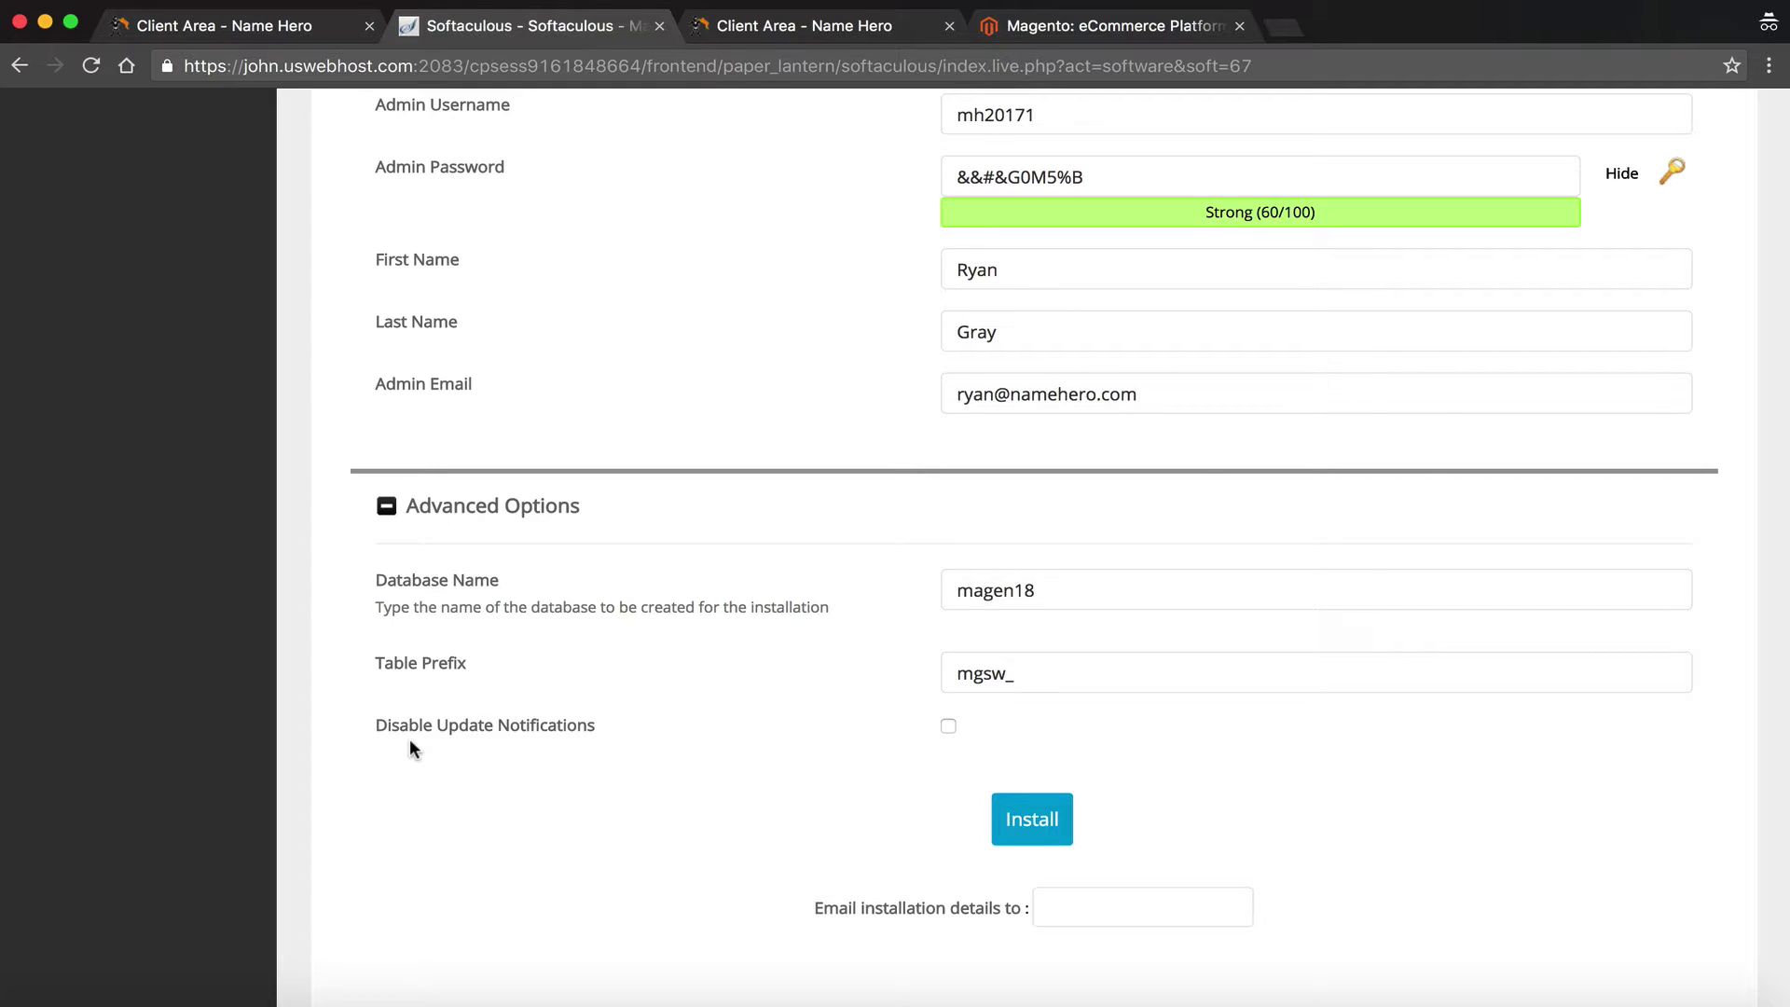
pyautogui.click(962, 669)
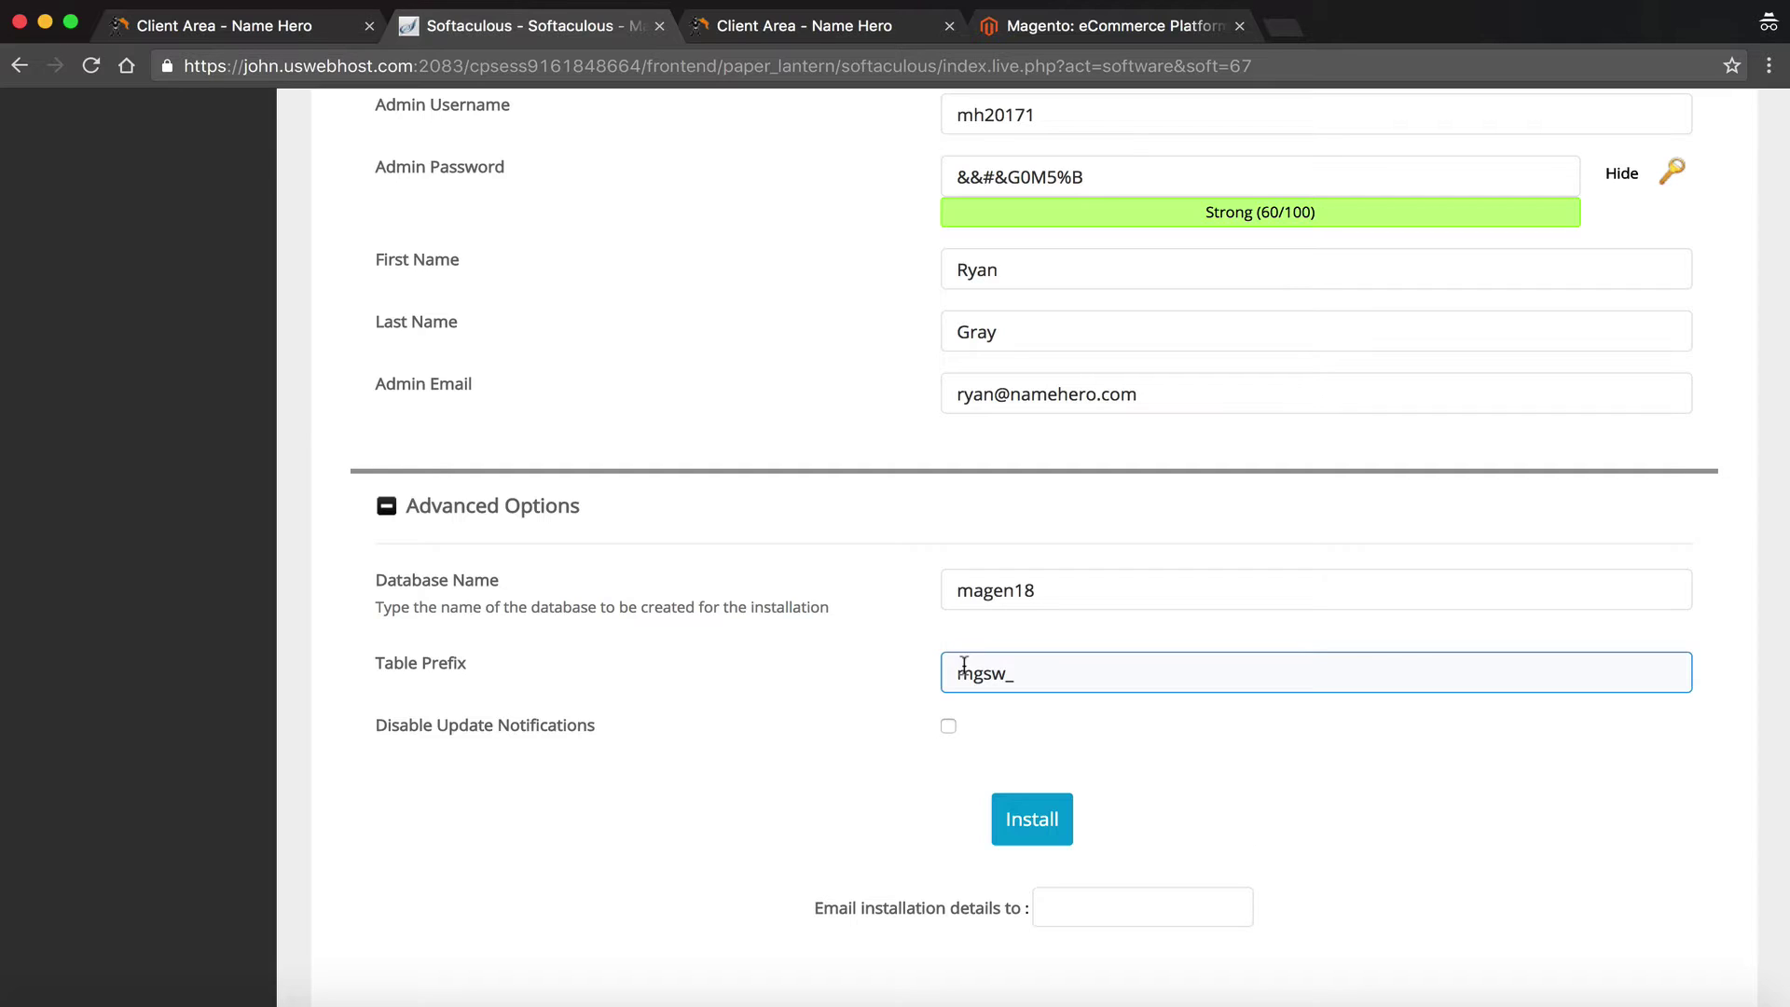
pyautogui.click(1007, 700)
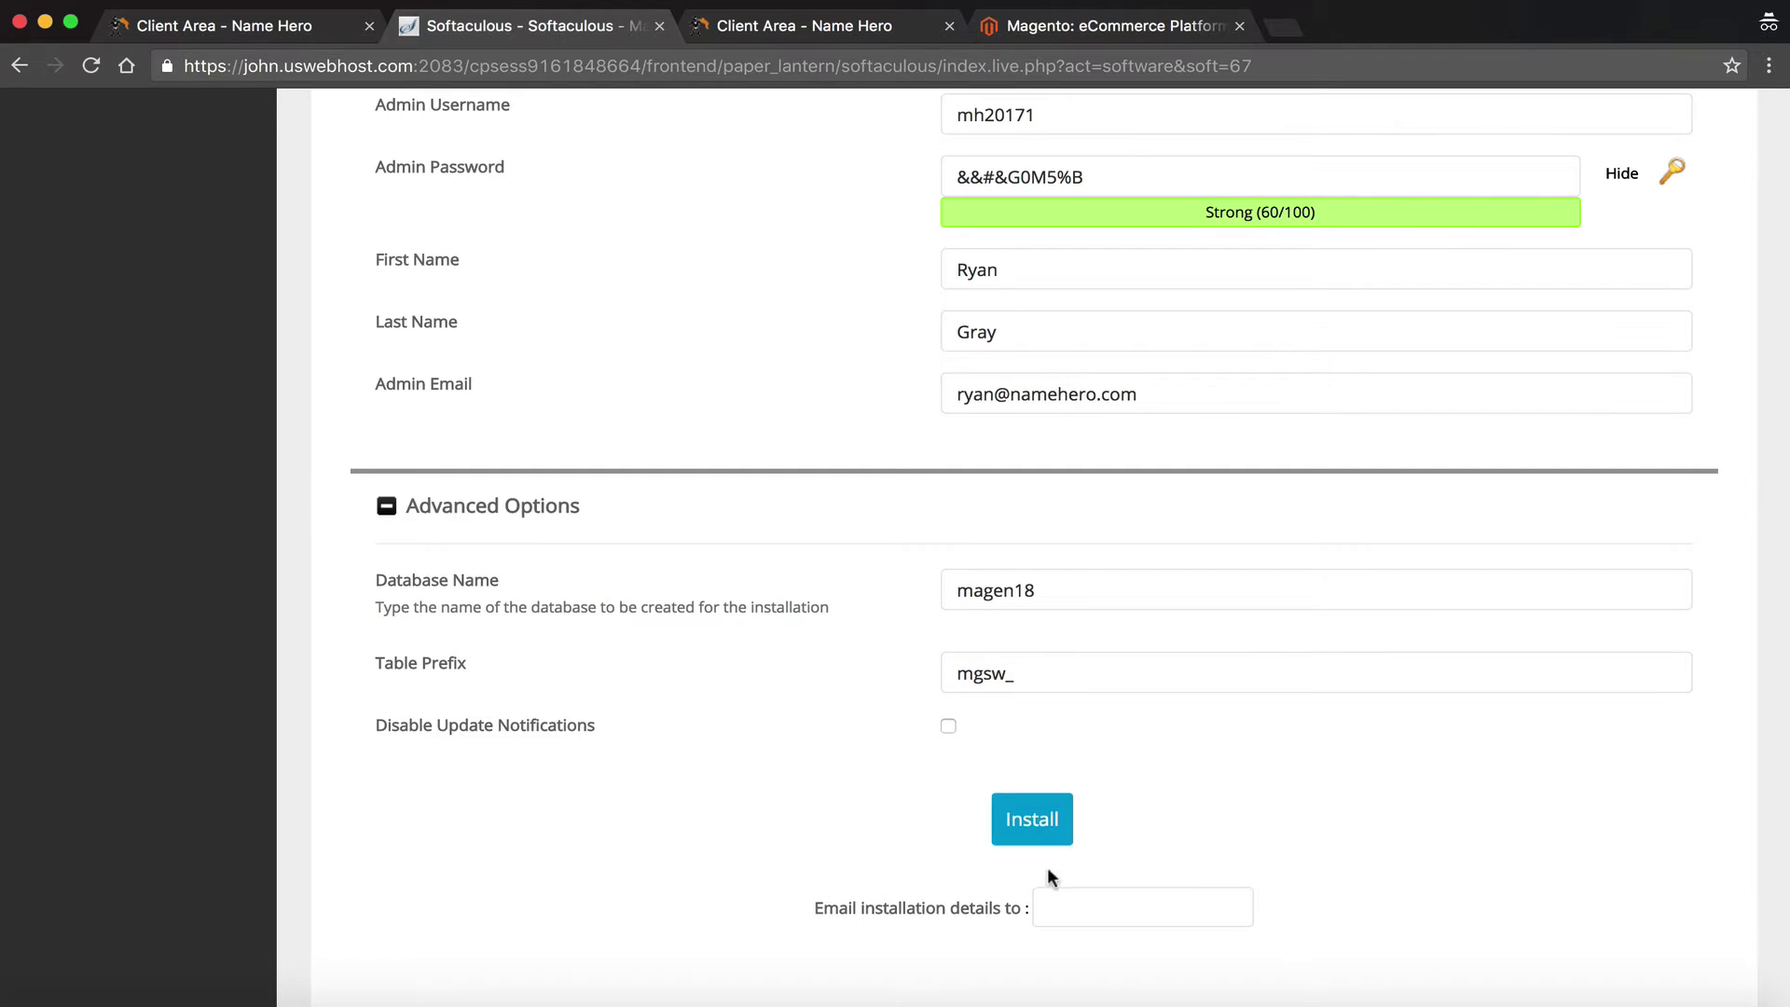
pyautogui.click(1068, 901)
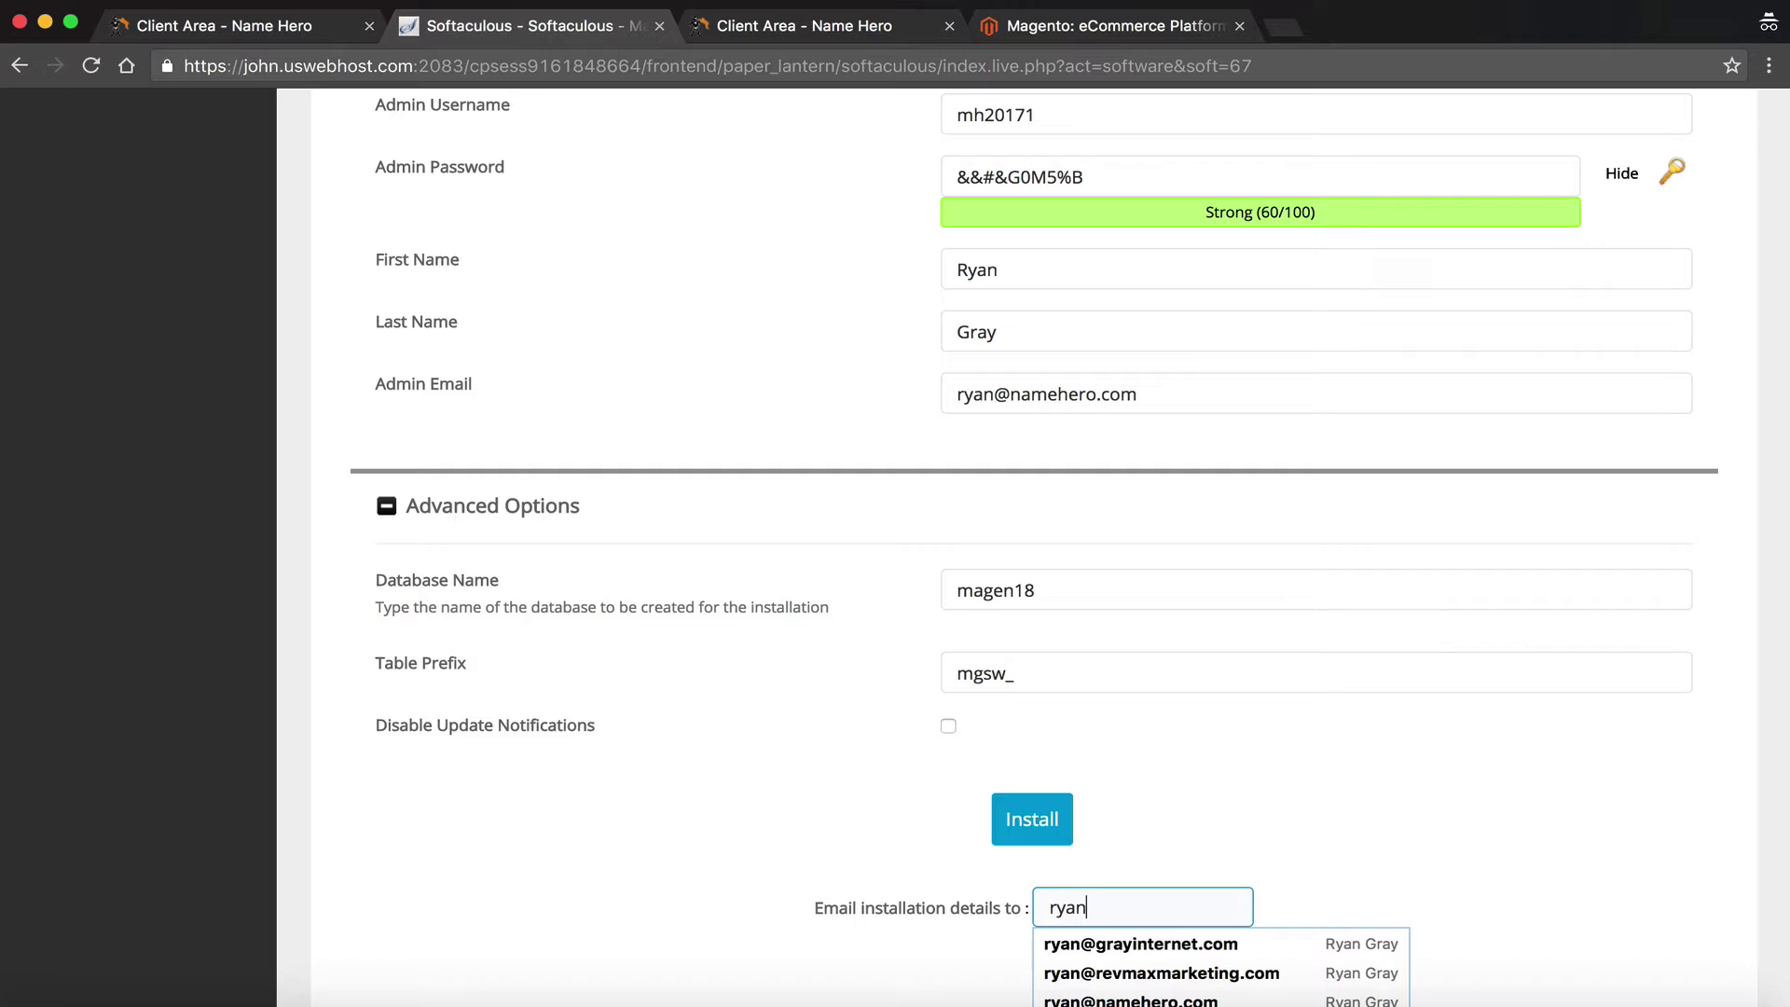
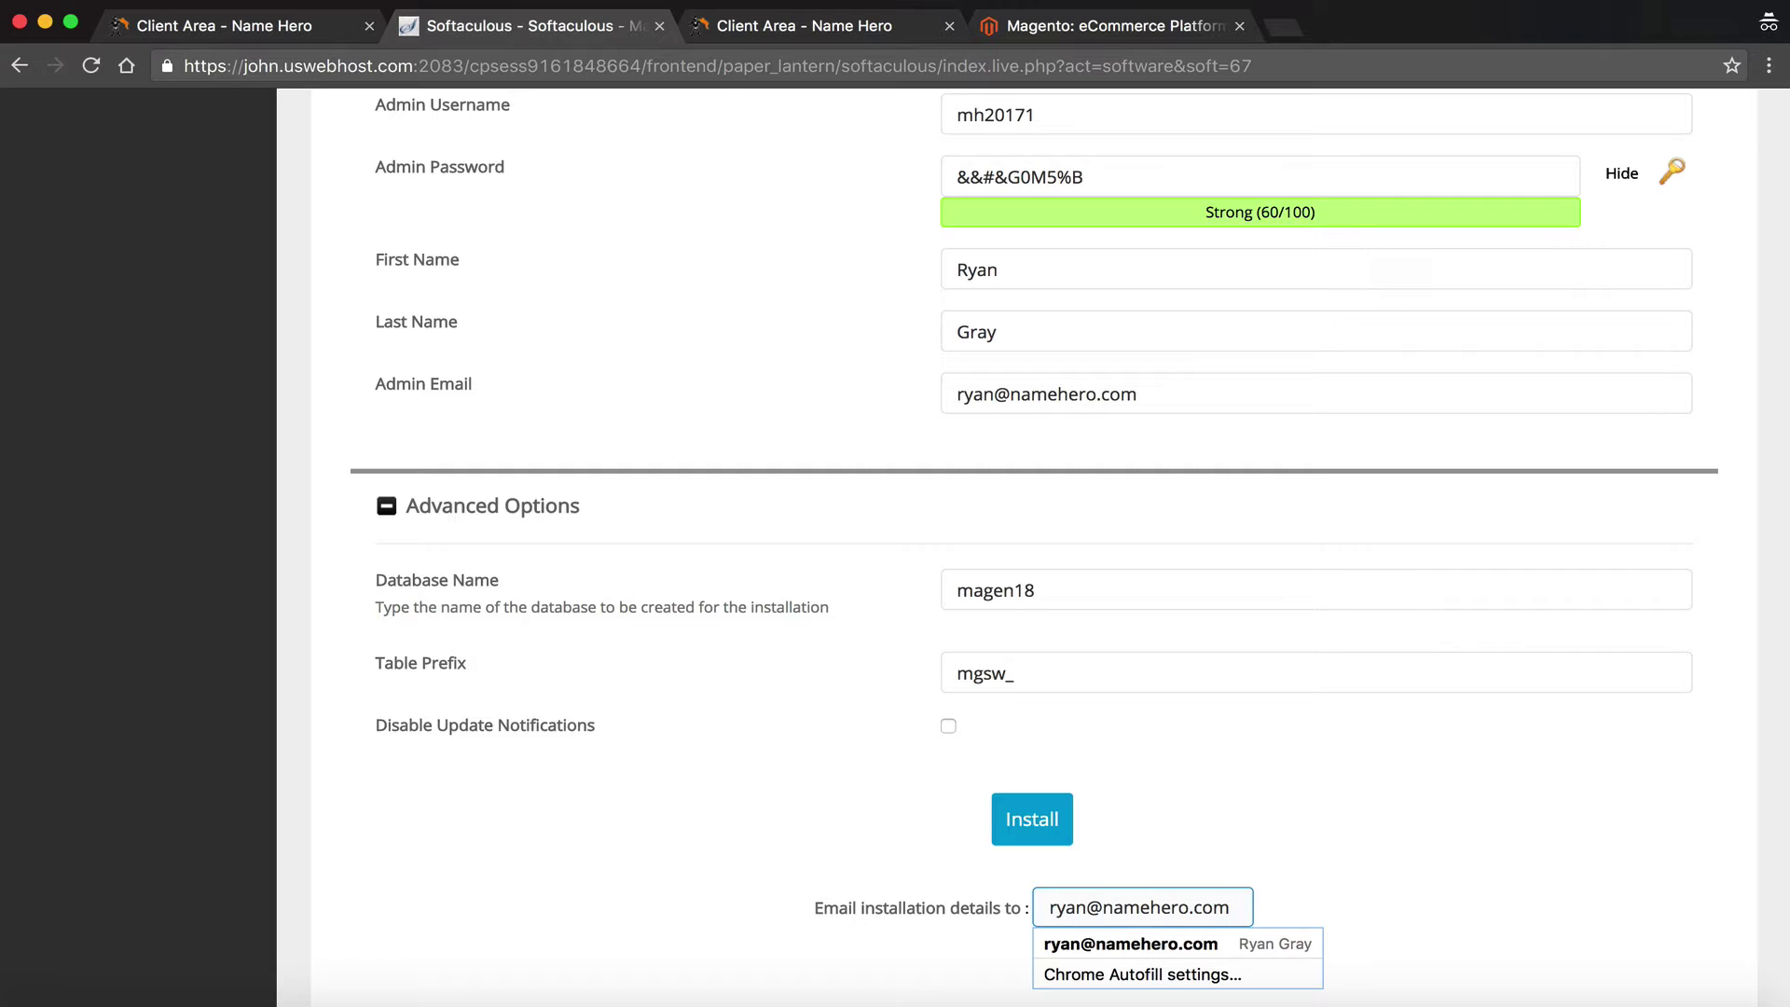
pyautogui.click(1183, 780)
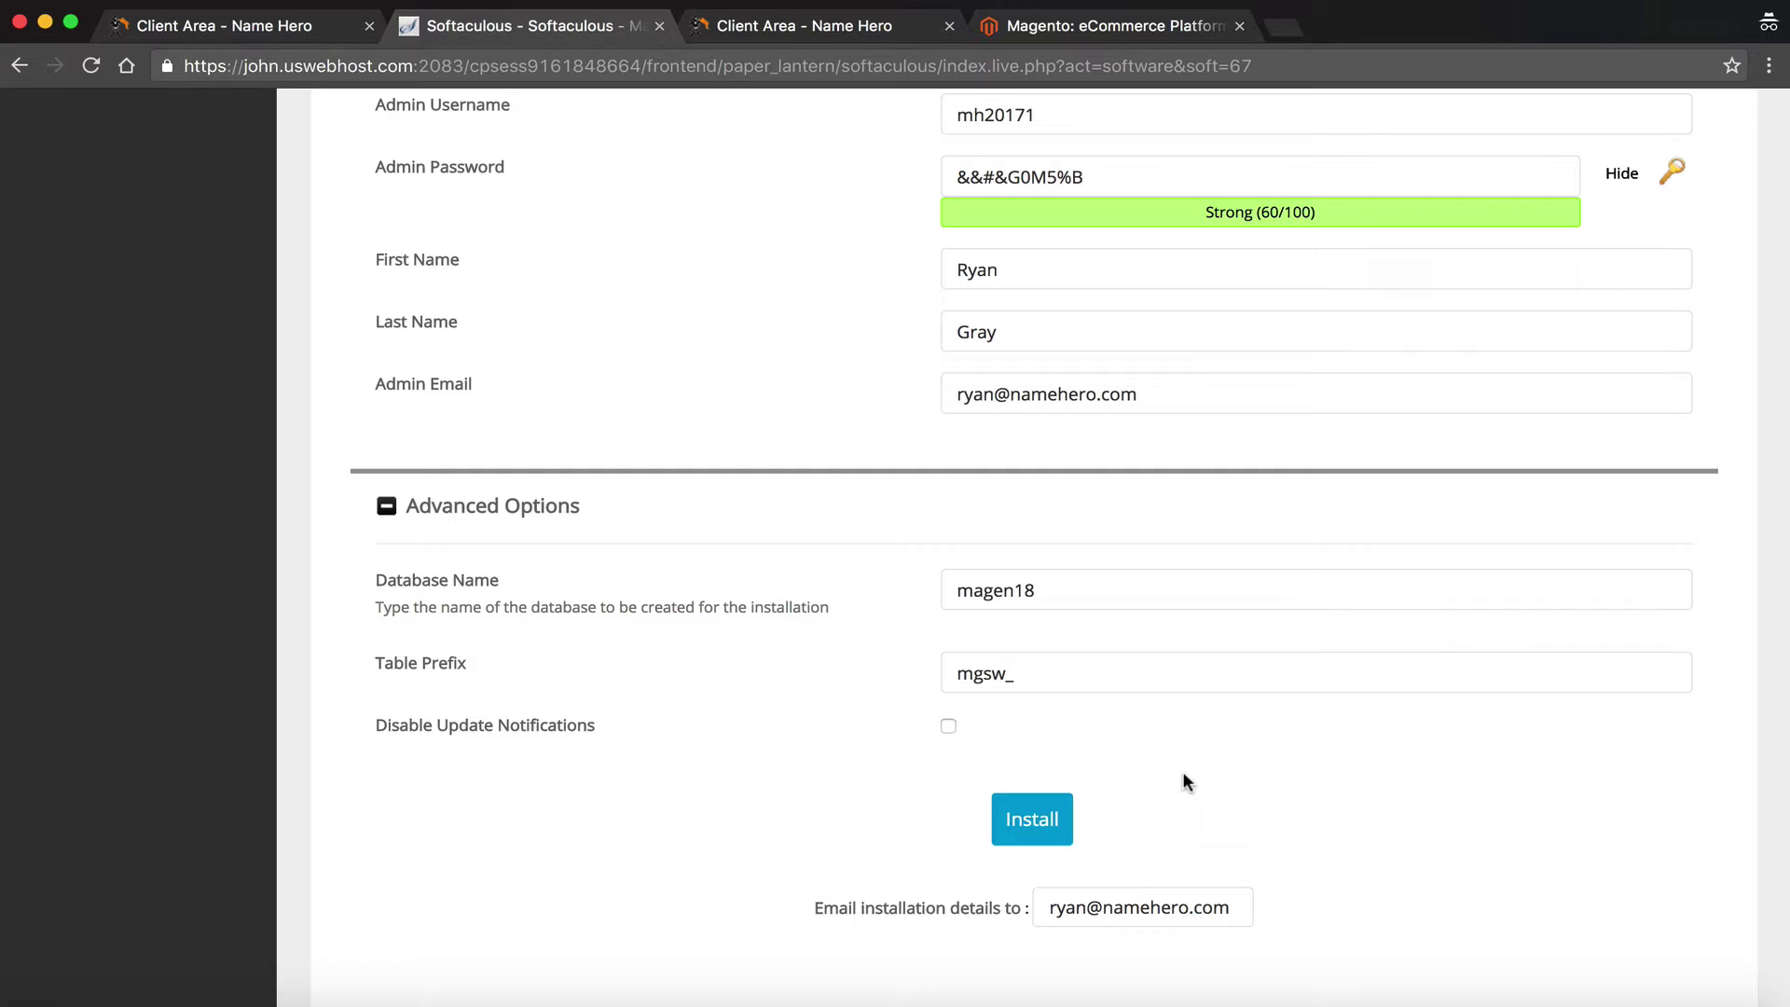
# Attempt the install with PHP 5.6.28, note missing xsl and intl extensions, then log into cPanel
pyautogui.click(1044, 817)
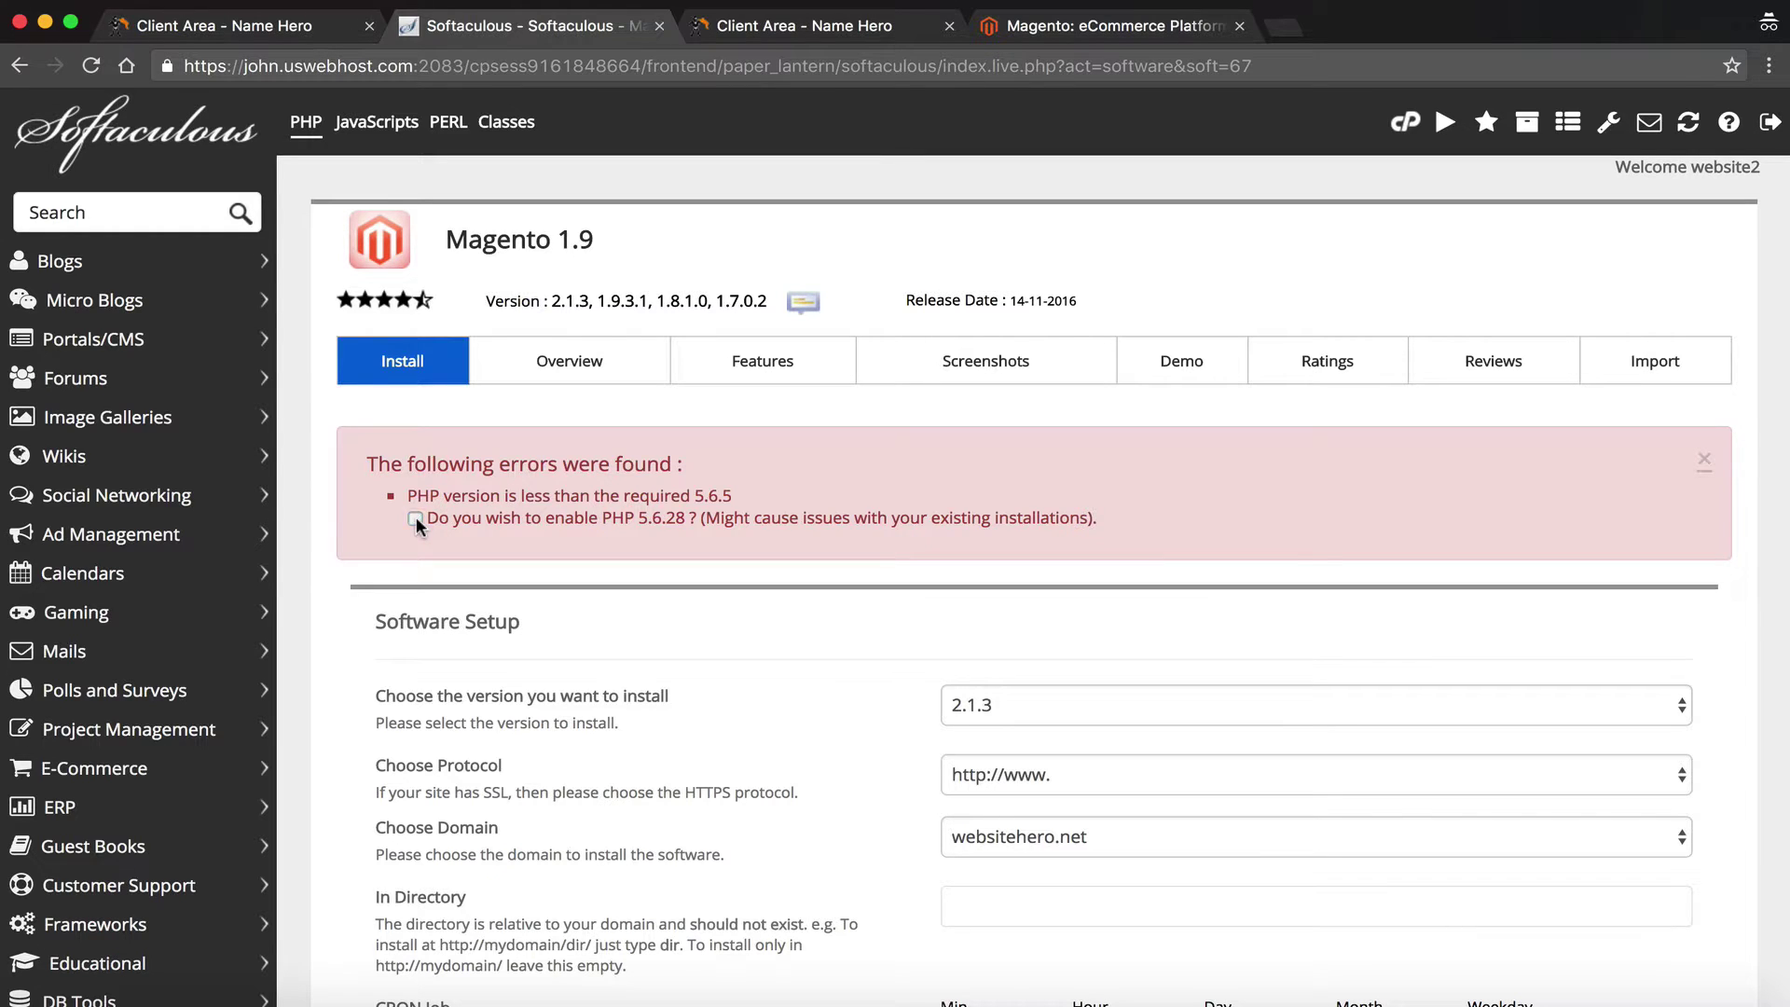
pyautogui.scroll(-3, 415, 522)
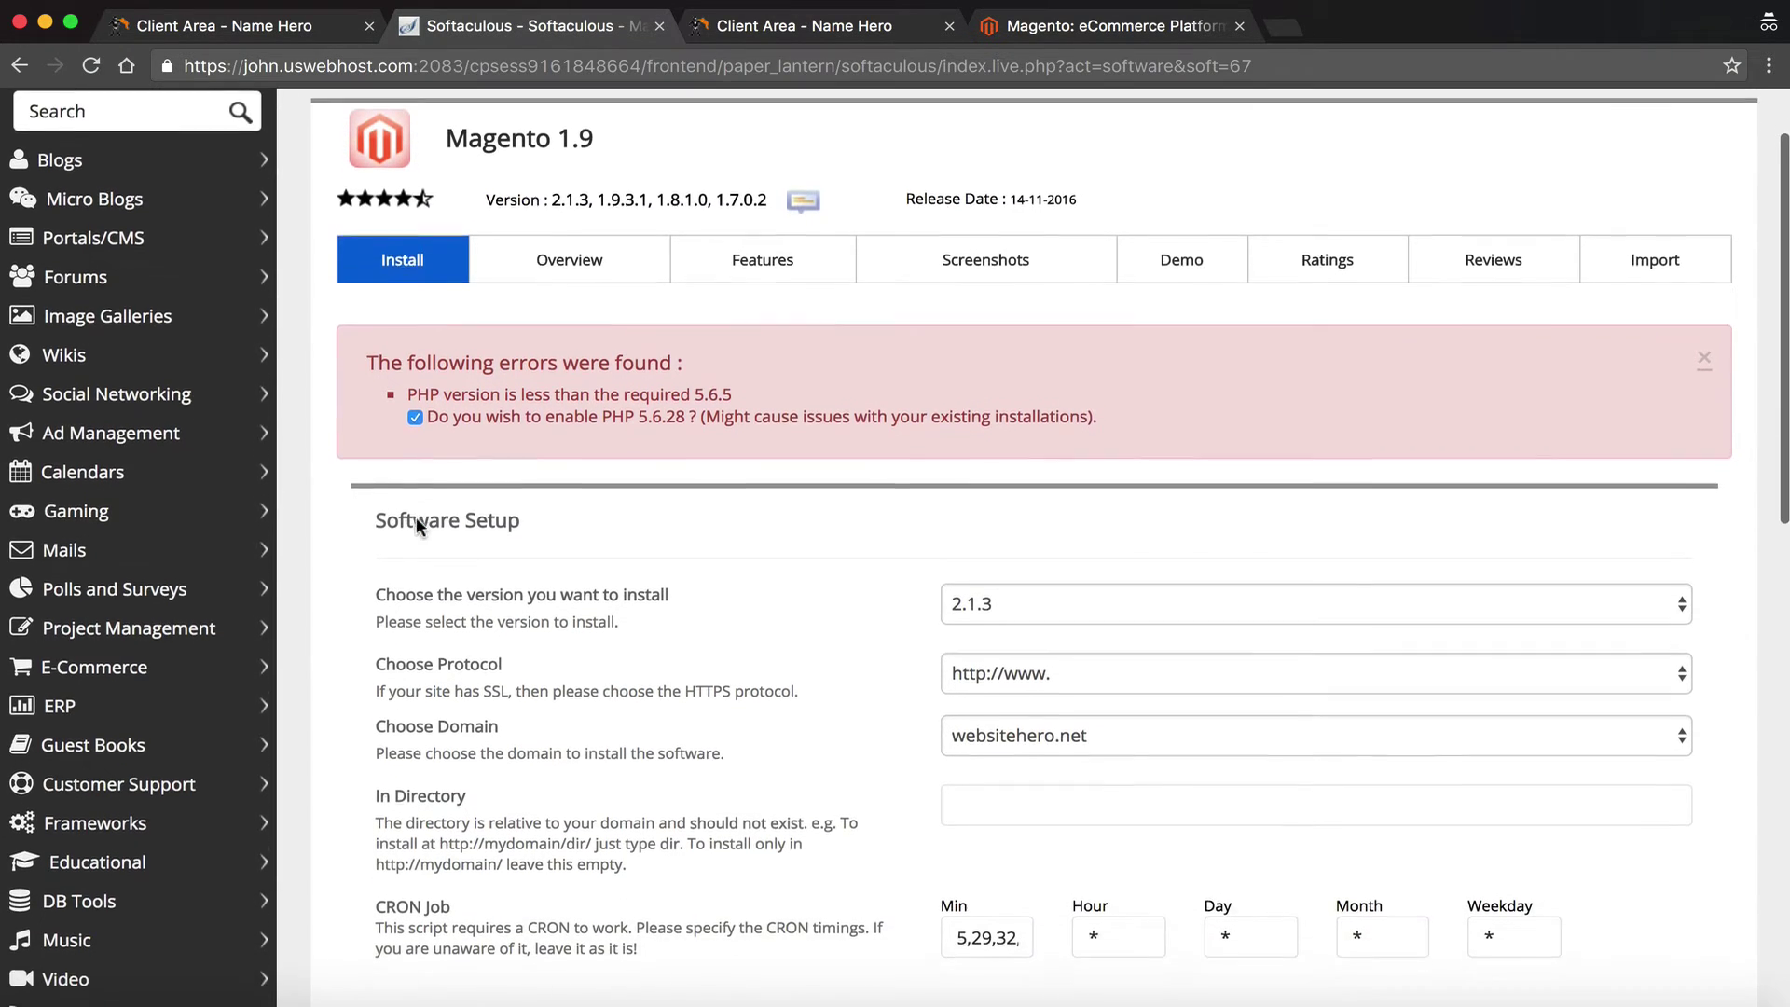
pyautogui.scroll(-15, 416, 525)
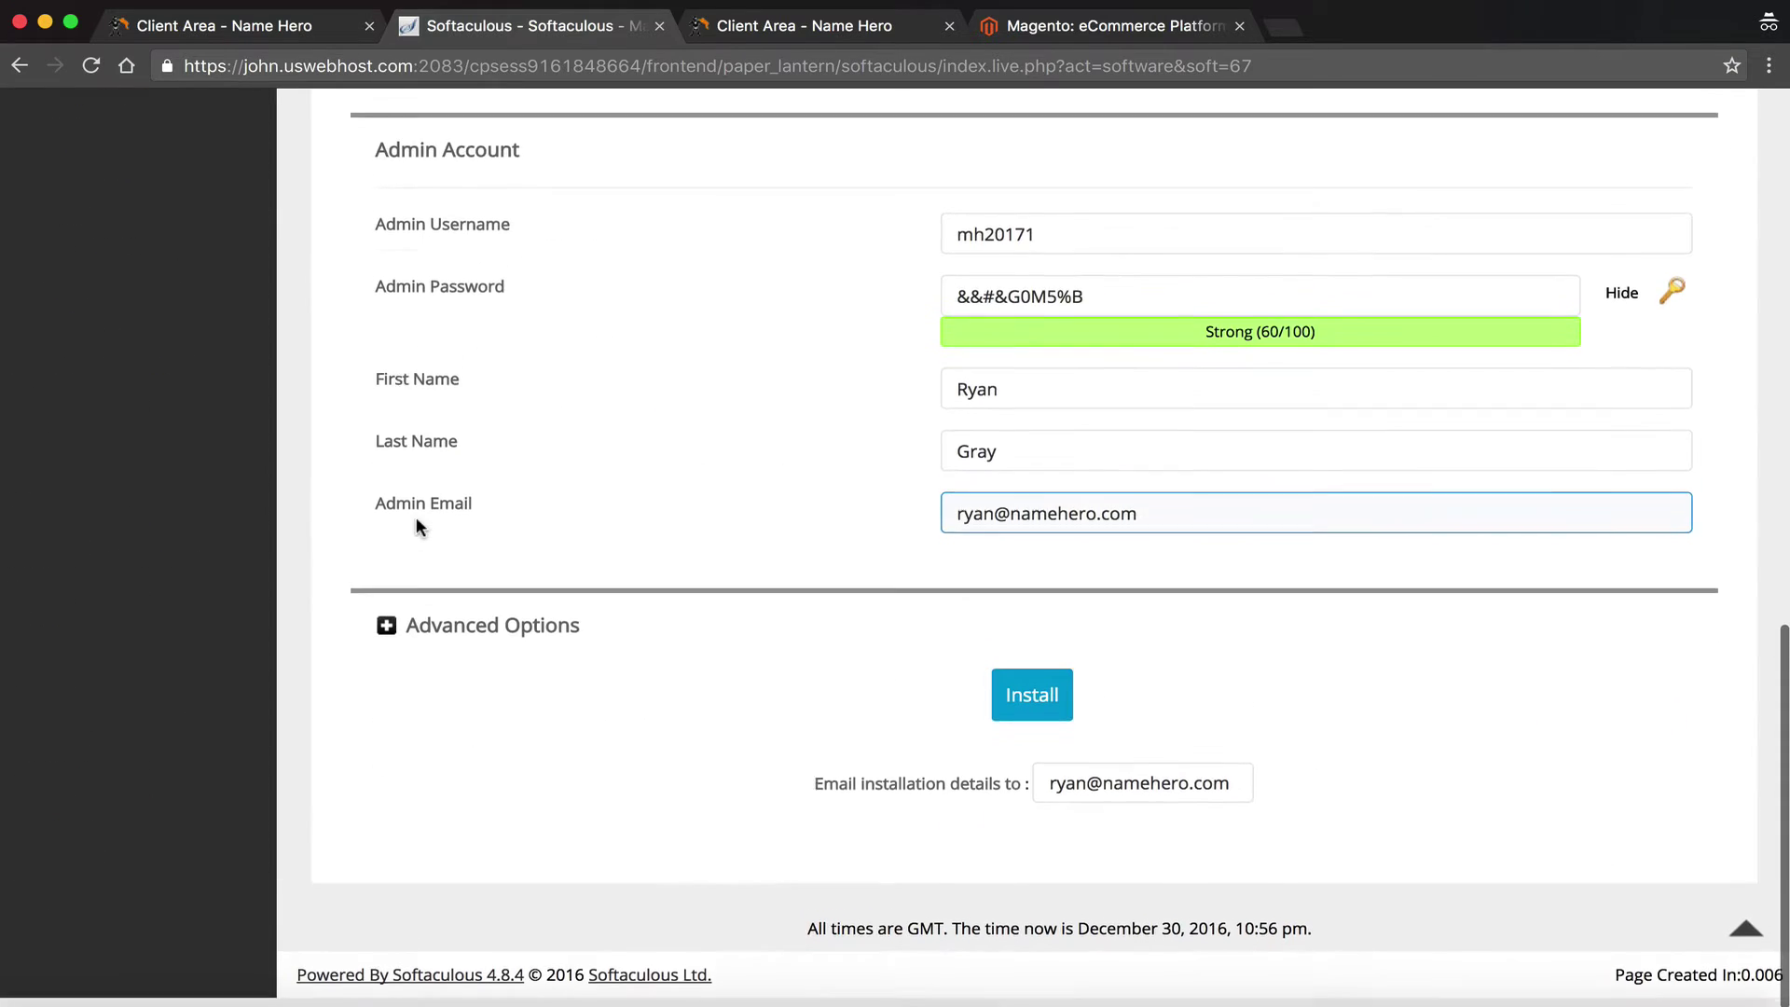
pyautogui.click(1031, 745)
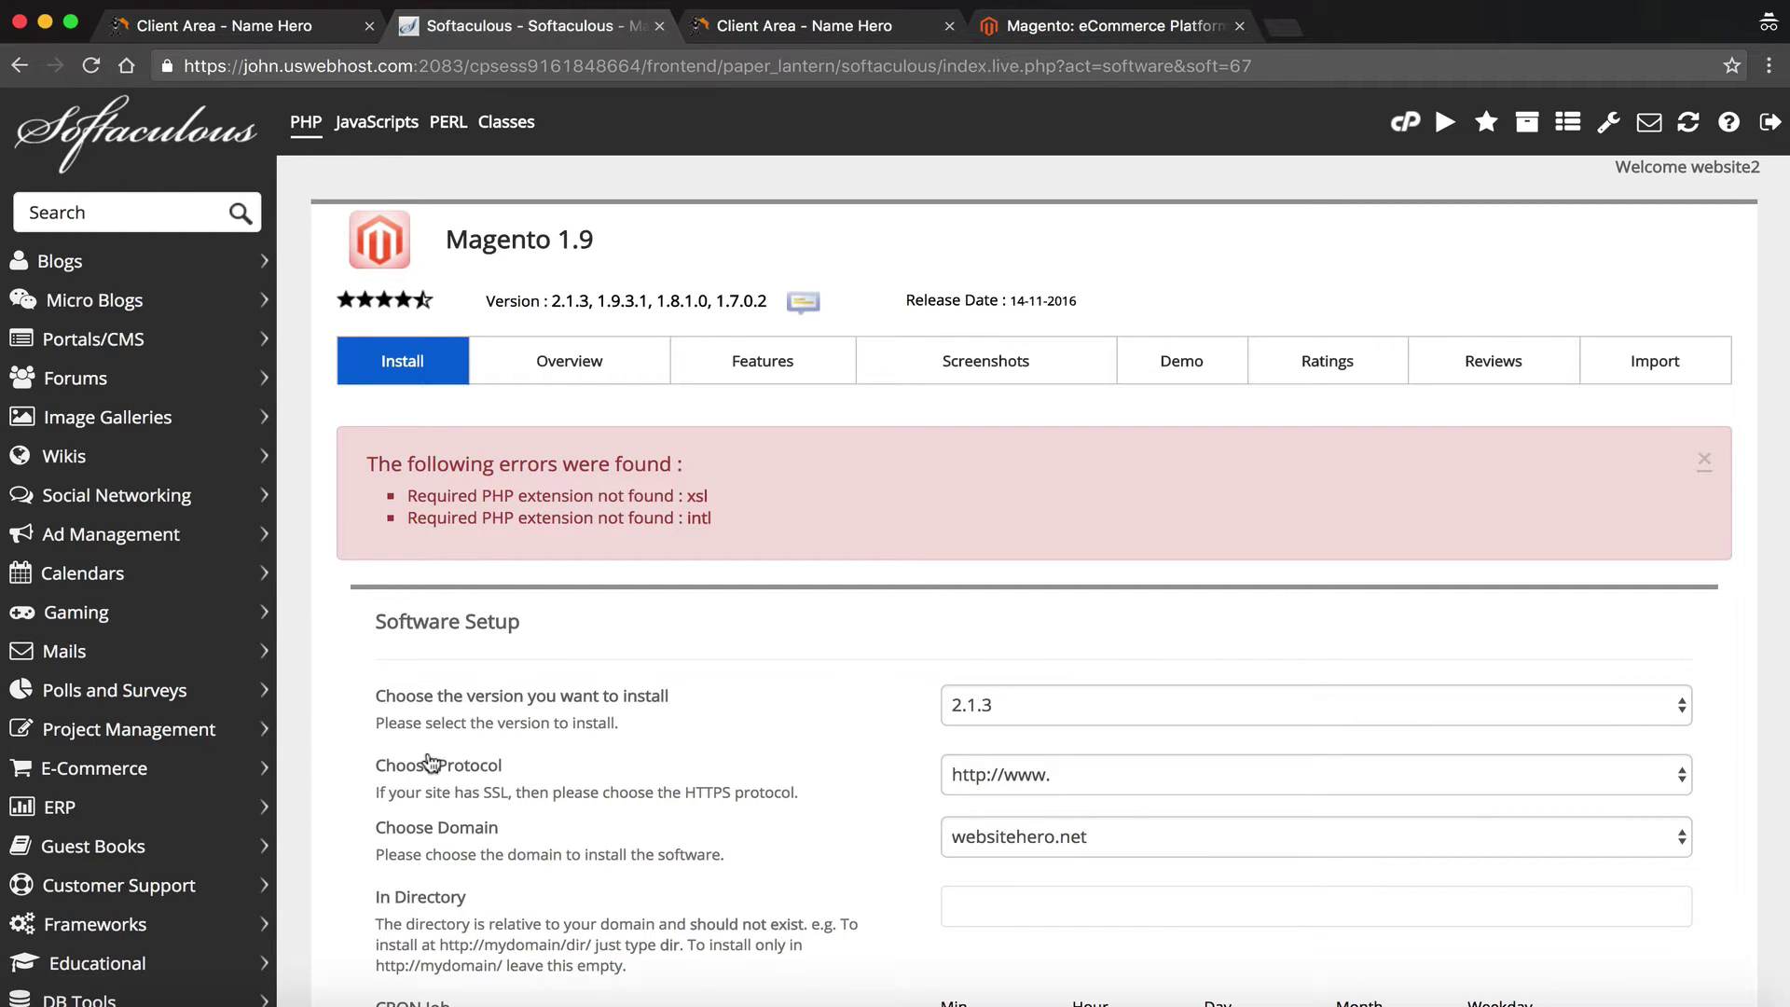
pyautogui.doubleClick(689, 496)
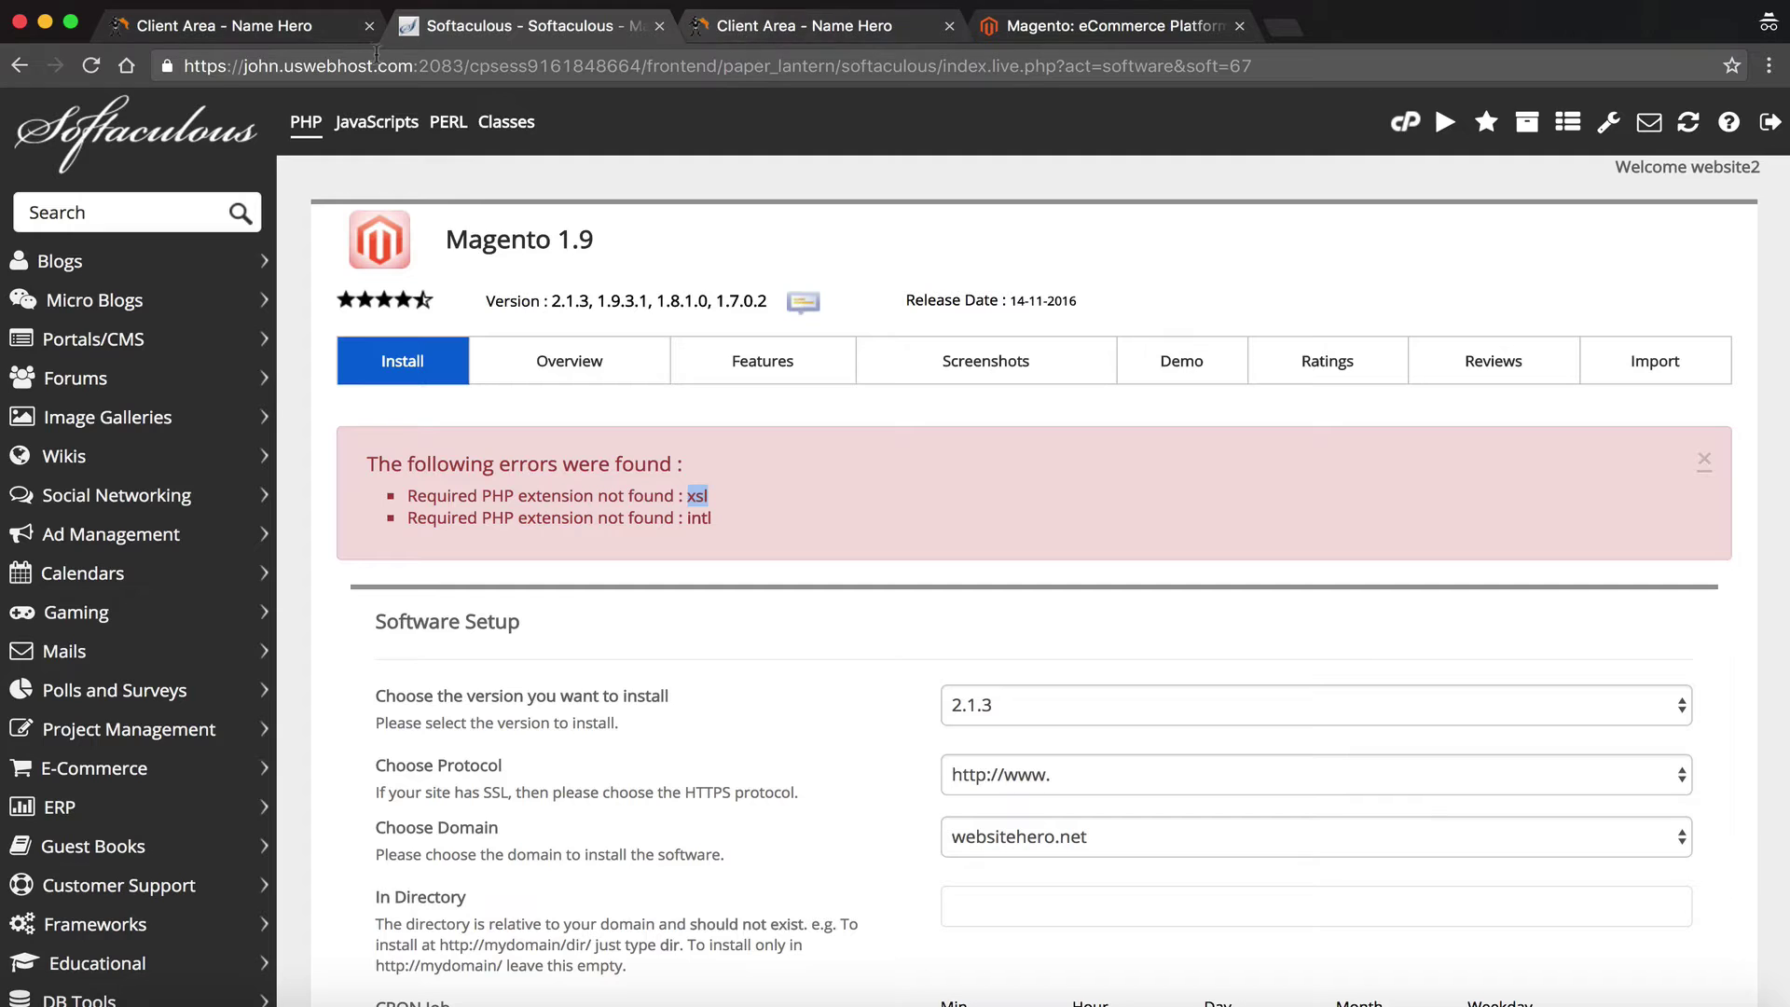
pyautogui.click(280, 28)
pyautogui.click(1360, 728)
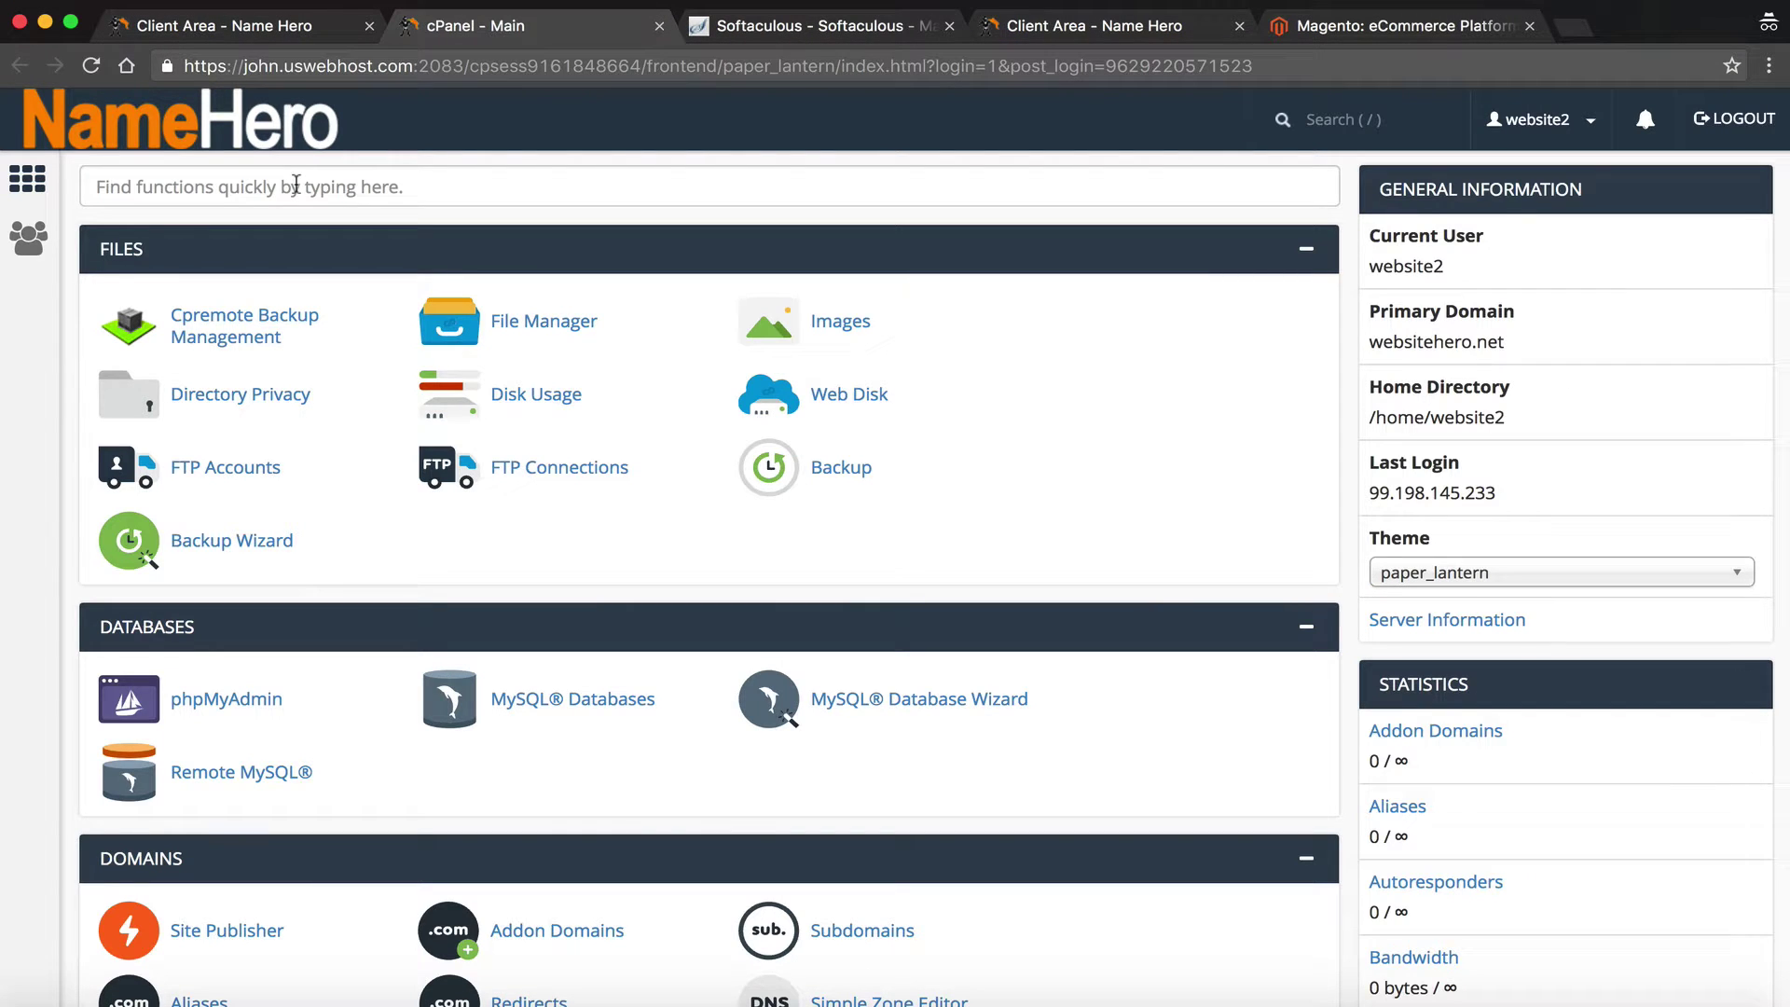
# In Select PHP Version, keep PHP 5.6 and enable the xsl extension
pyautogui.click(340, 191)
pyautogui.write('select')
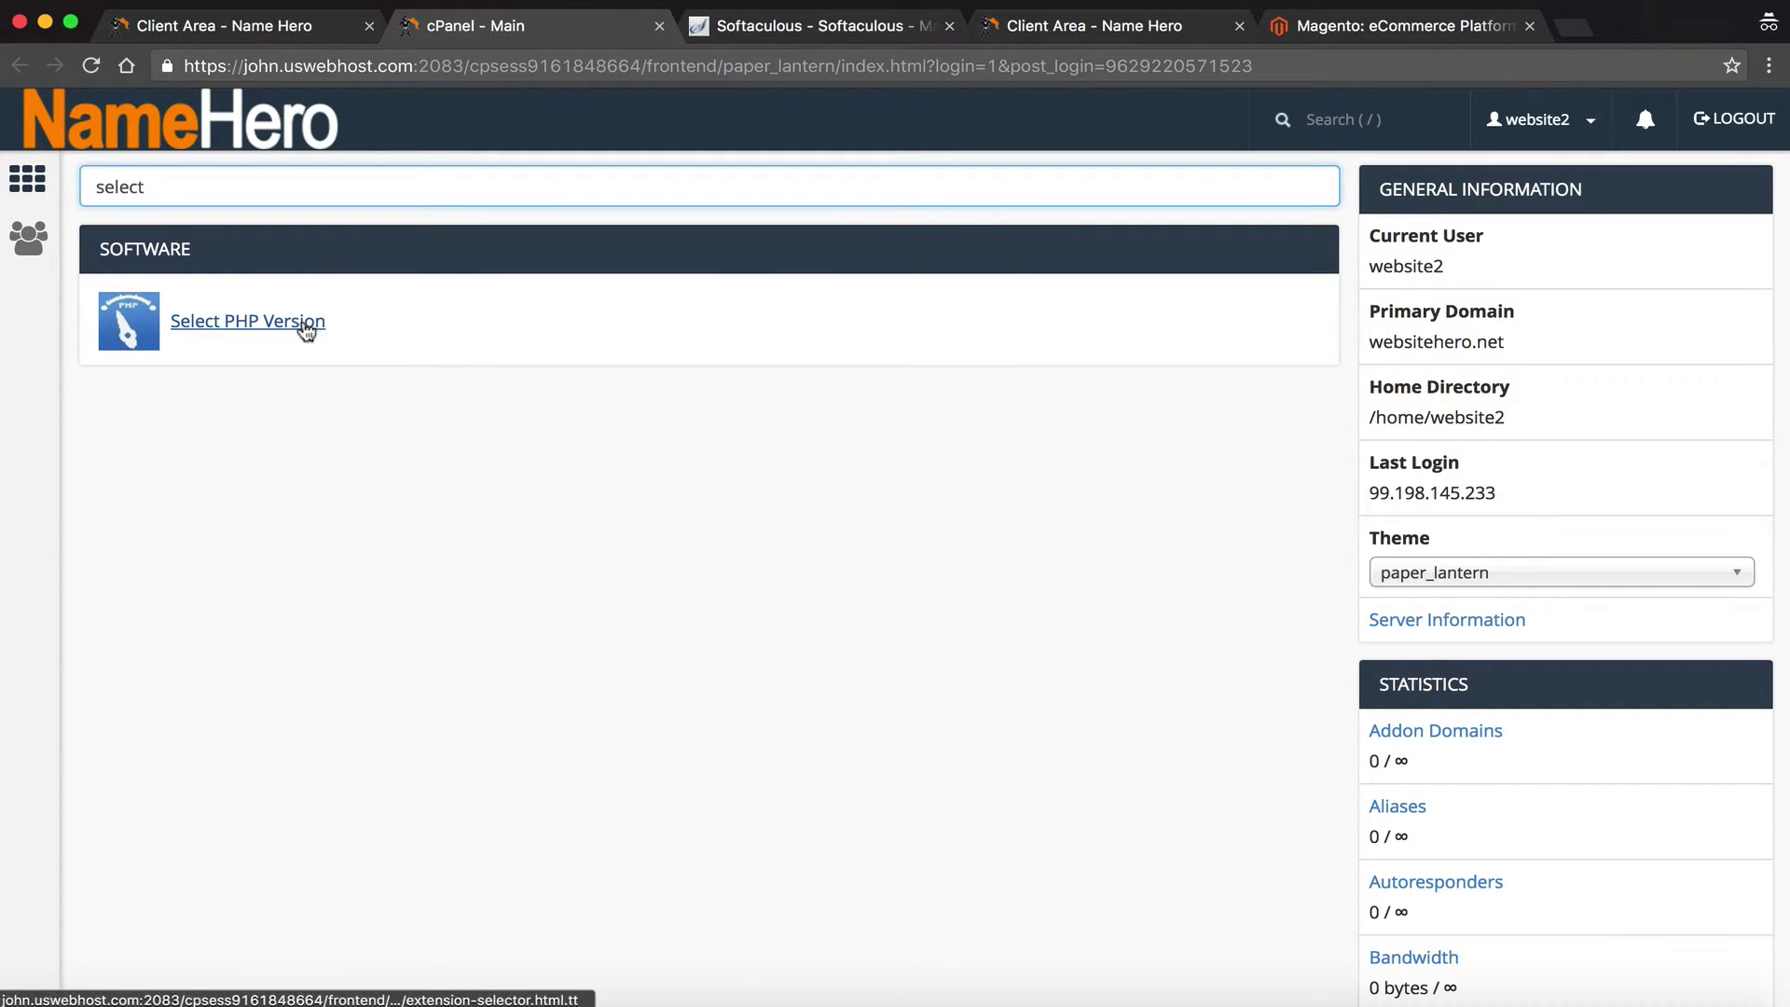
pyautogui.click(305, 326)
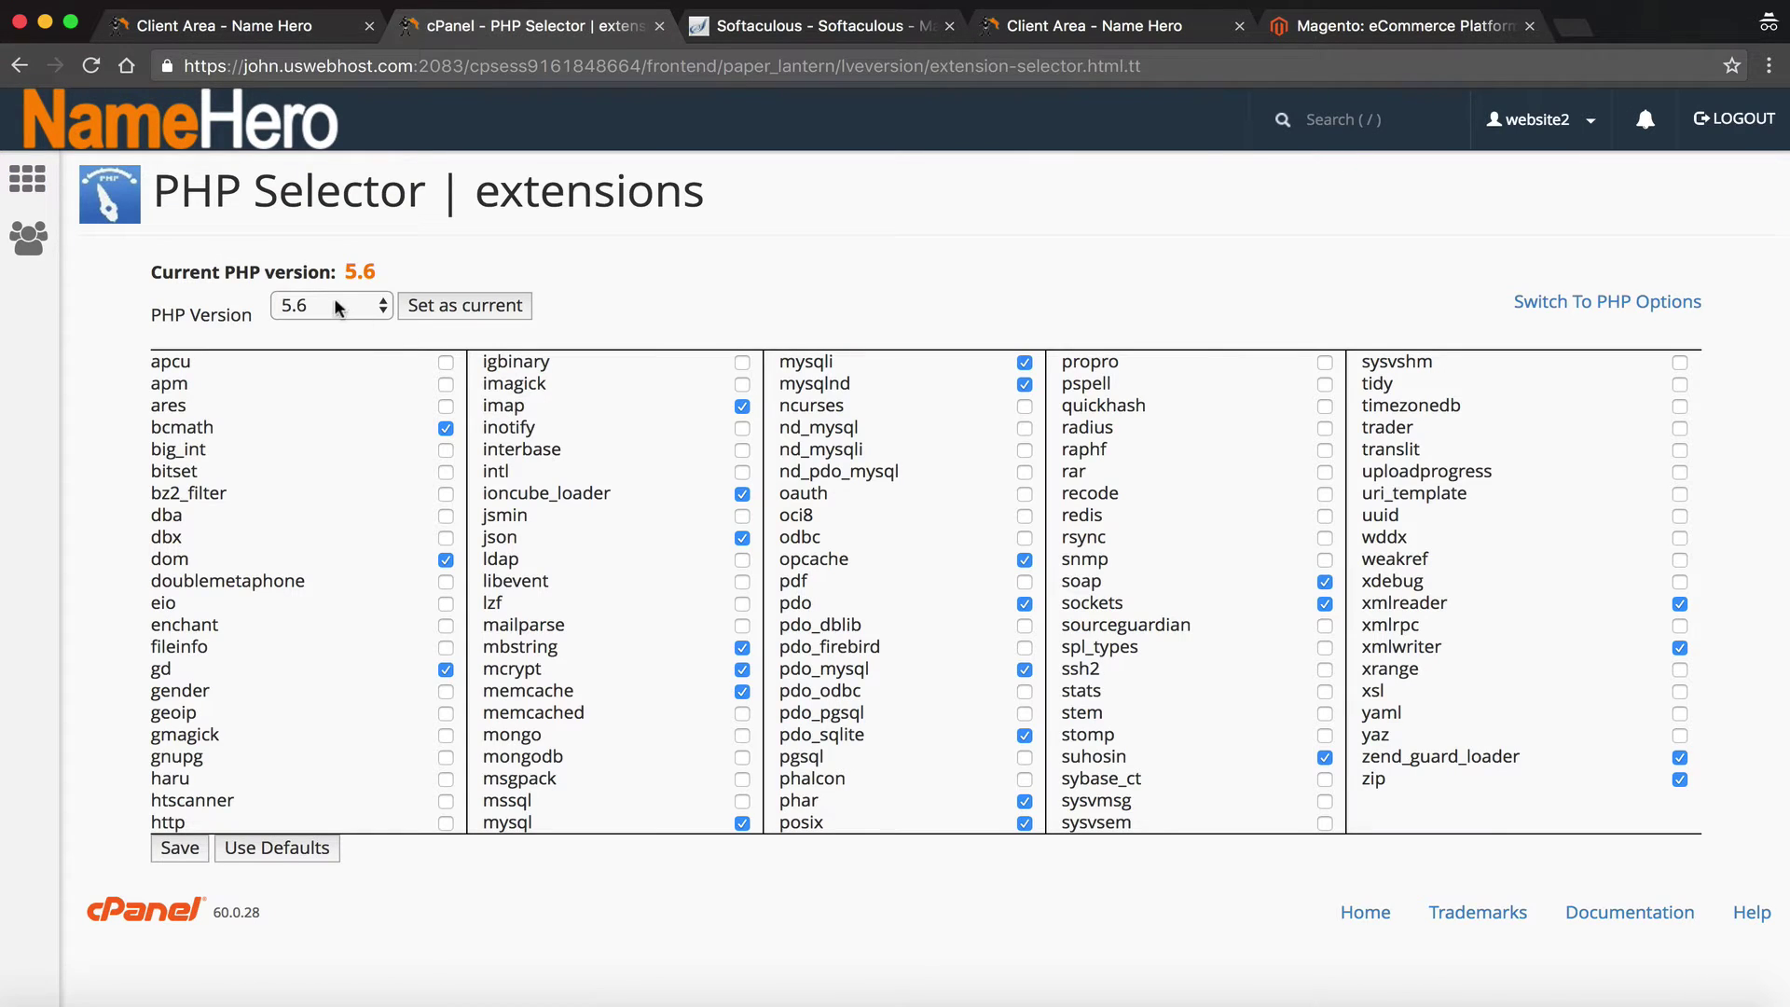
pyautogui.click(353, 304)
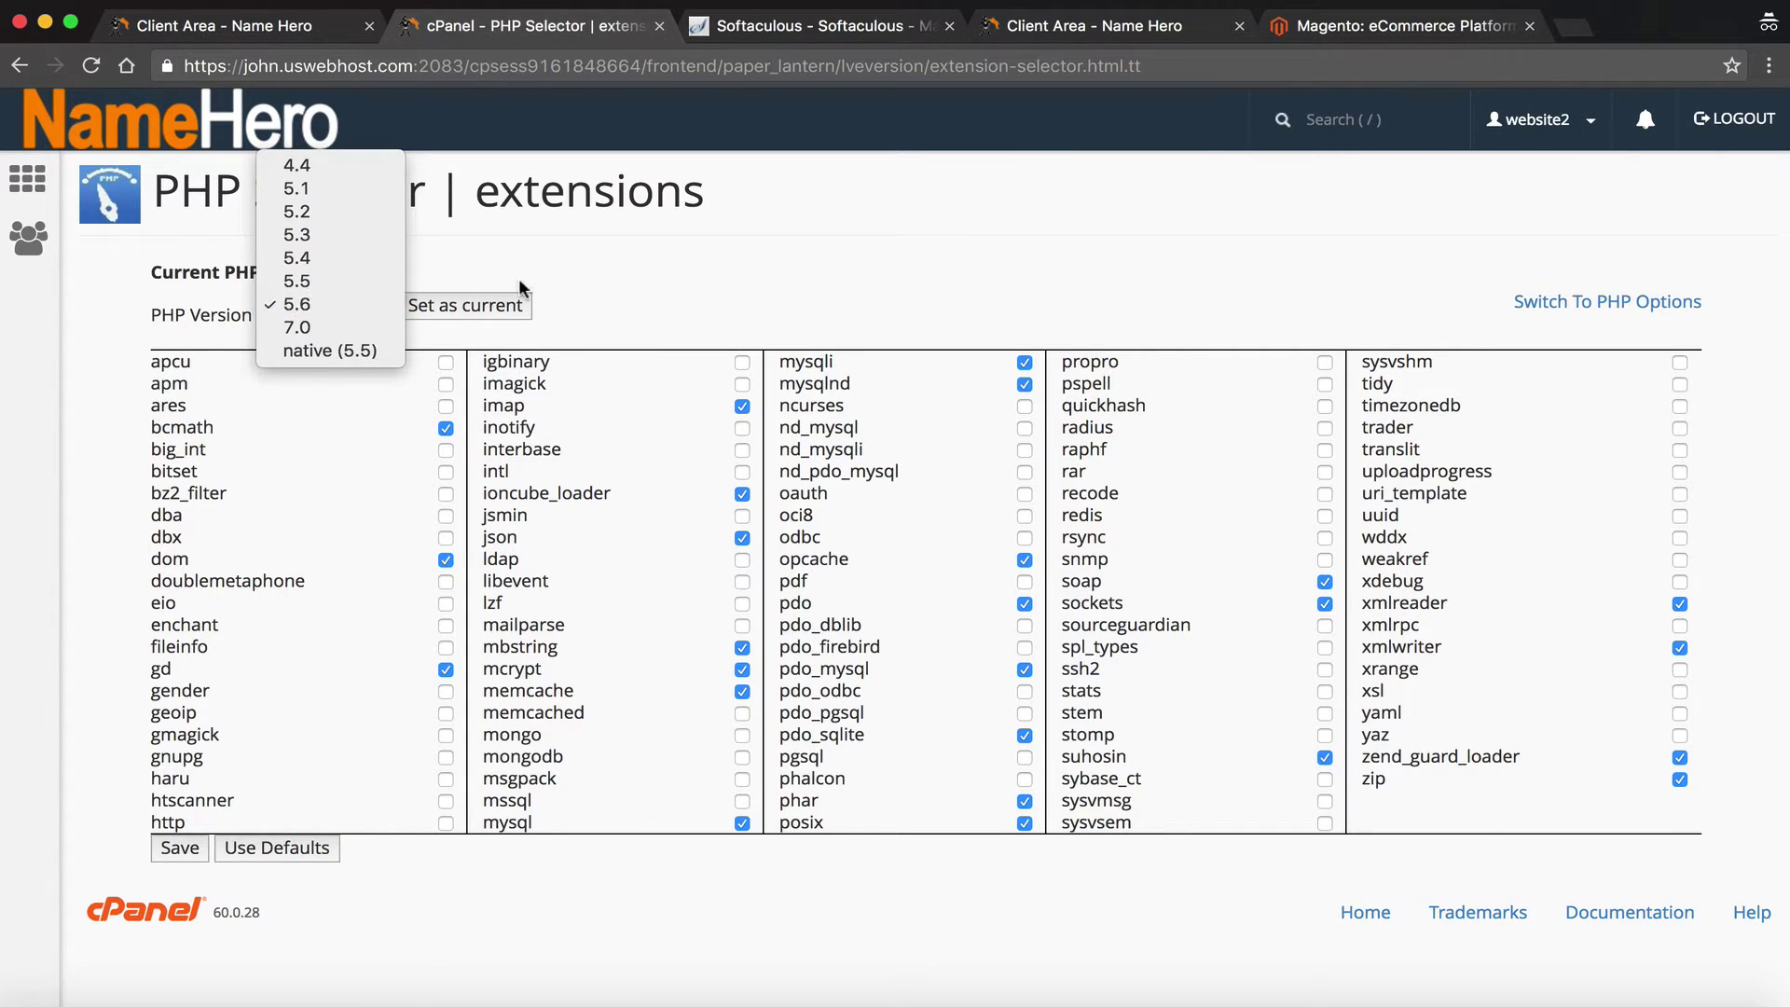
pyautogui.click(619, 271)
pyautogui.press('super+f')
pyautogui.write('xsl')
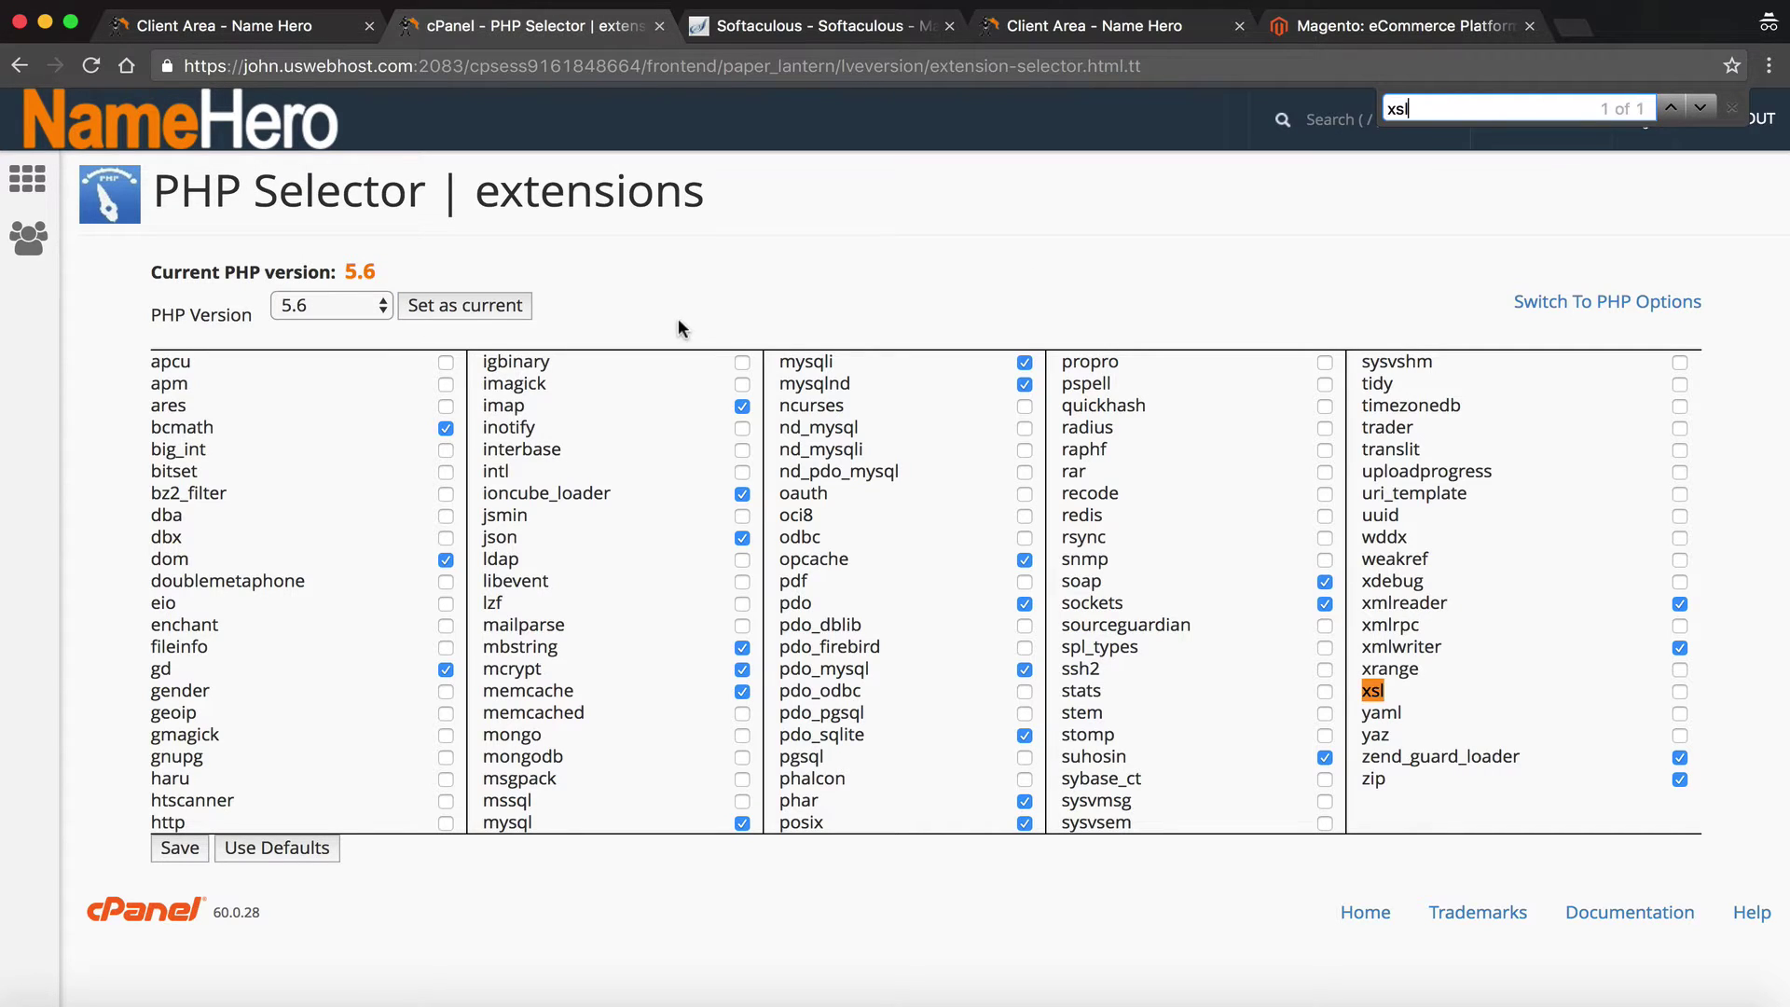
pyautogui.click(1680, 692)
# Enable the intl extension as well and save the PHP extension settings
pyautogui.click(783, 26)
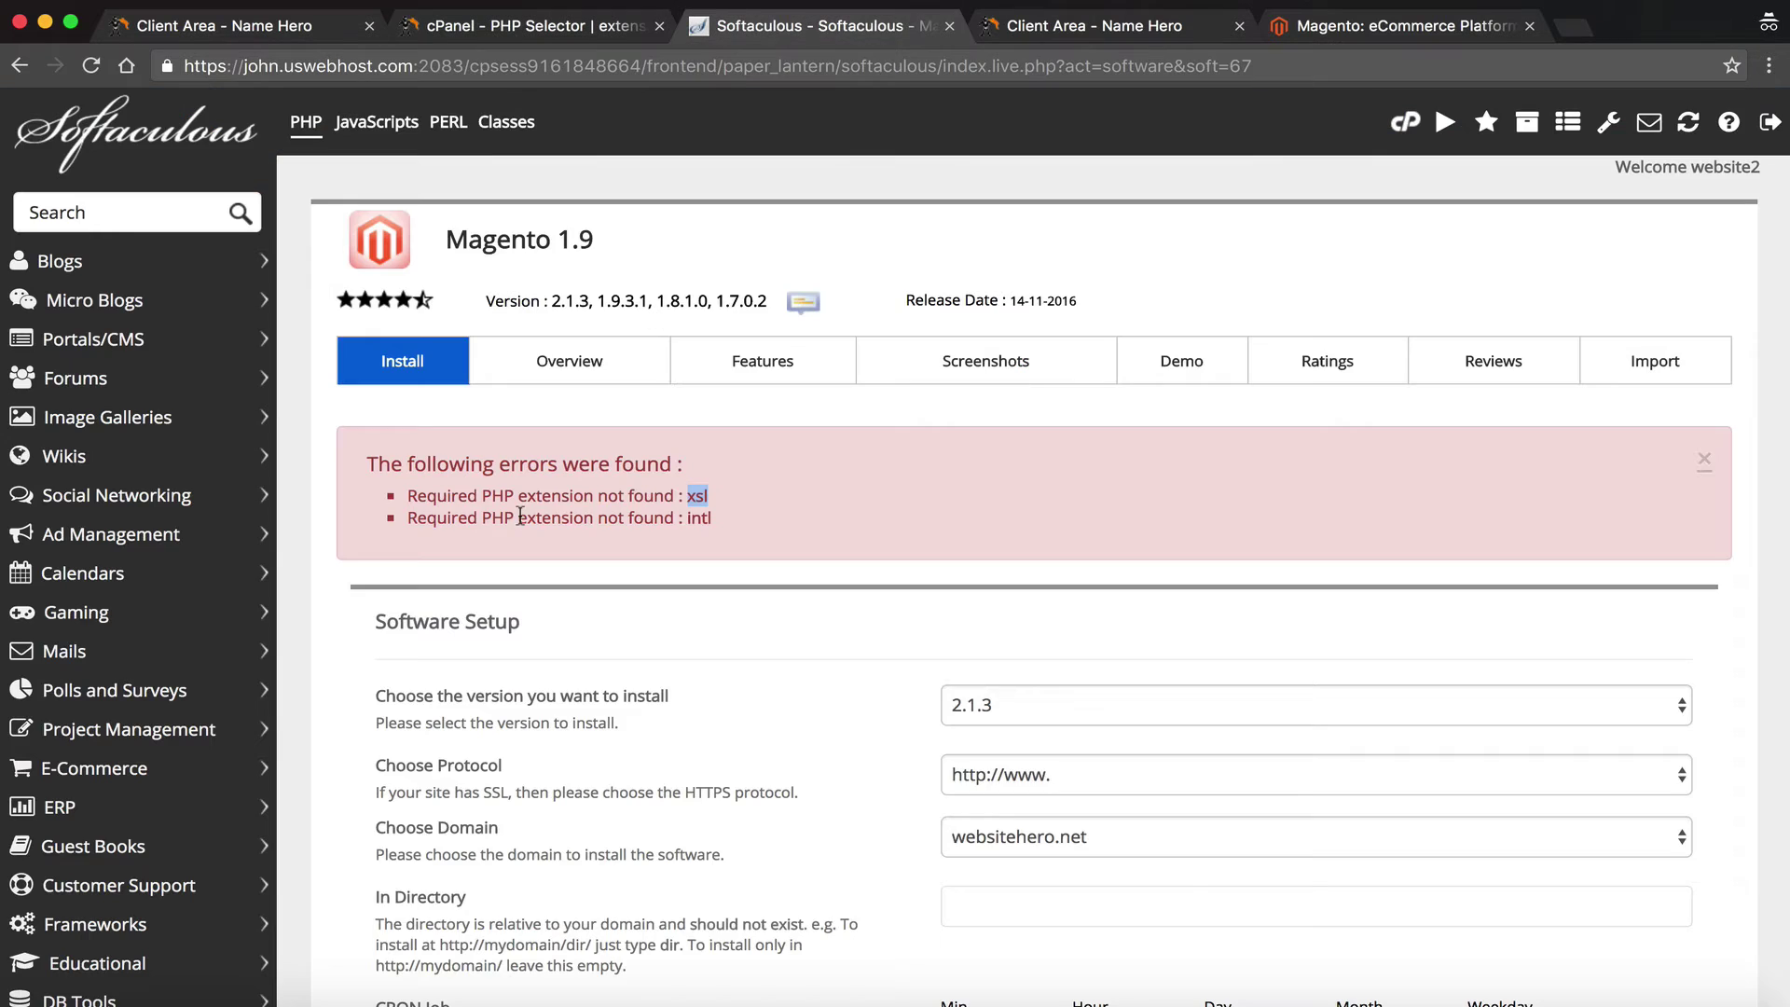
pyautogui.moveTo(734, 521); pyautogui.dragTo(687, 518)
pyautogui.press('super+c')
pyautogui.click(622, 36)
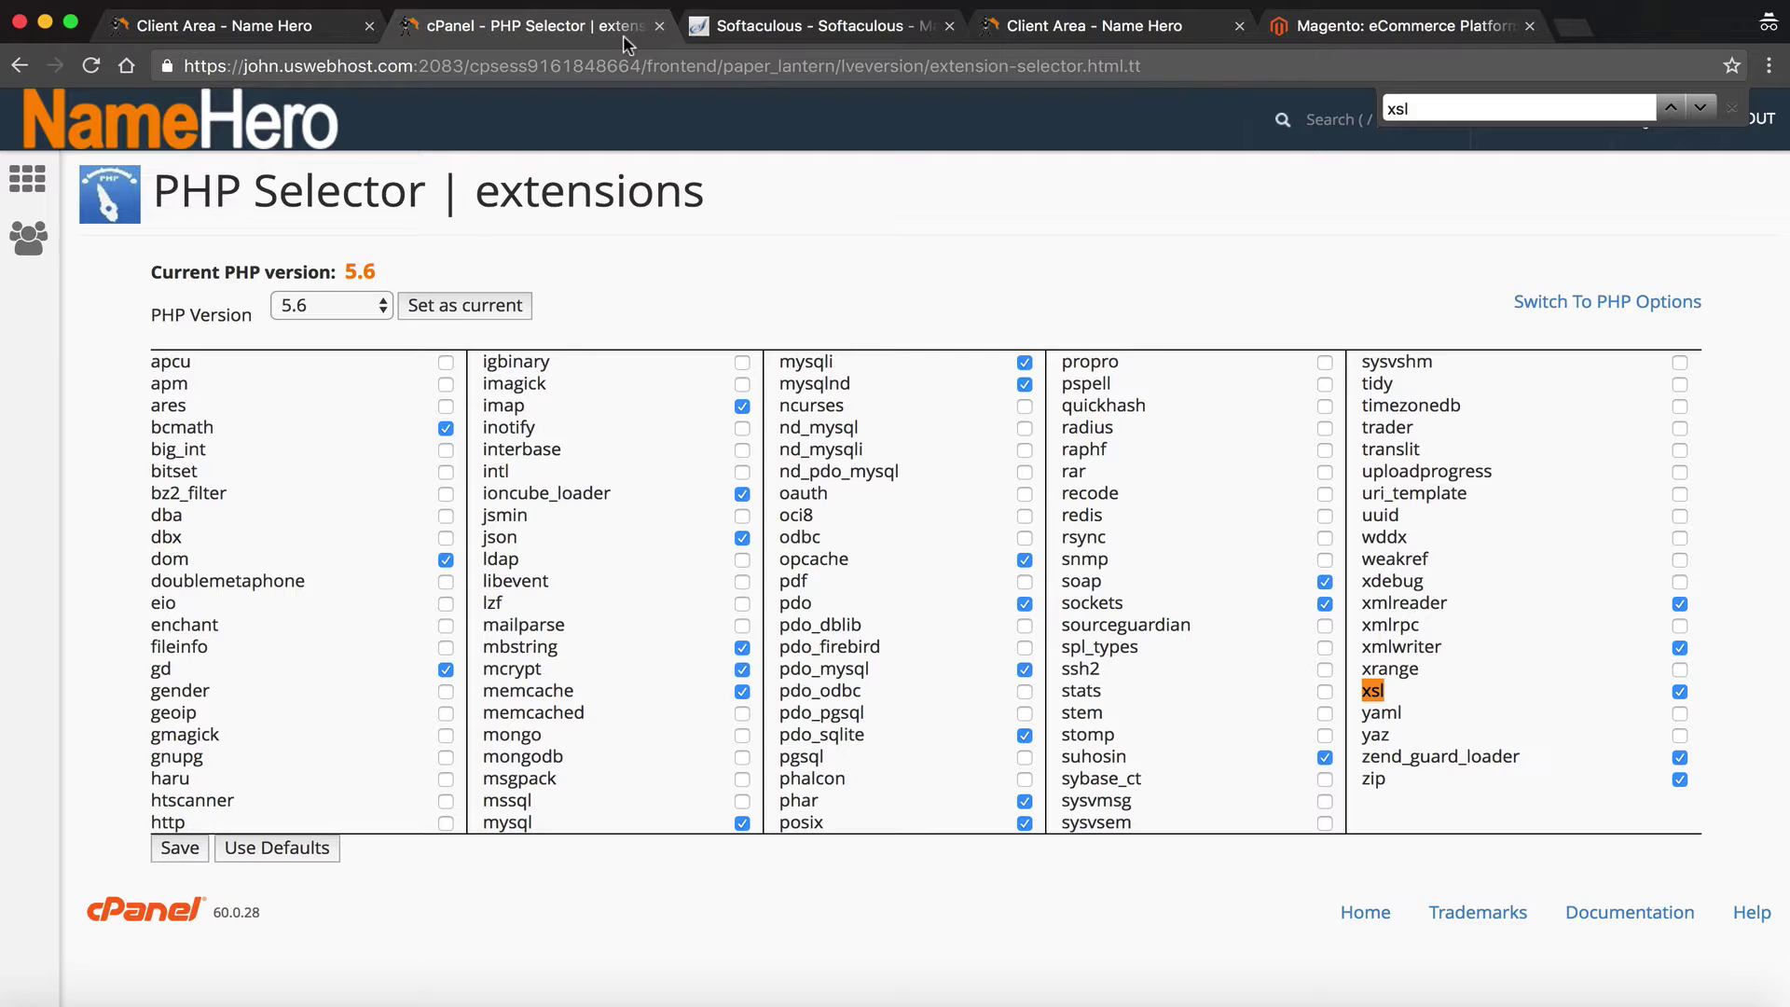
pyautogui.press('super+f')
pyautogui.press('super+v')
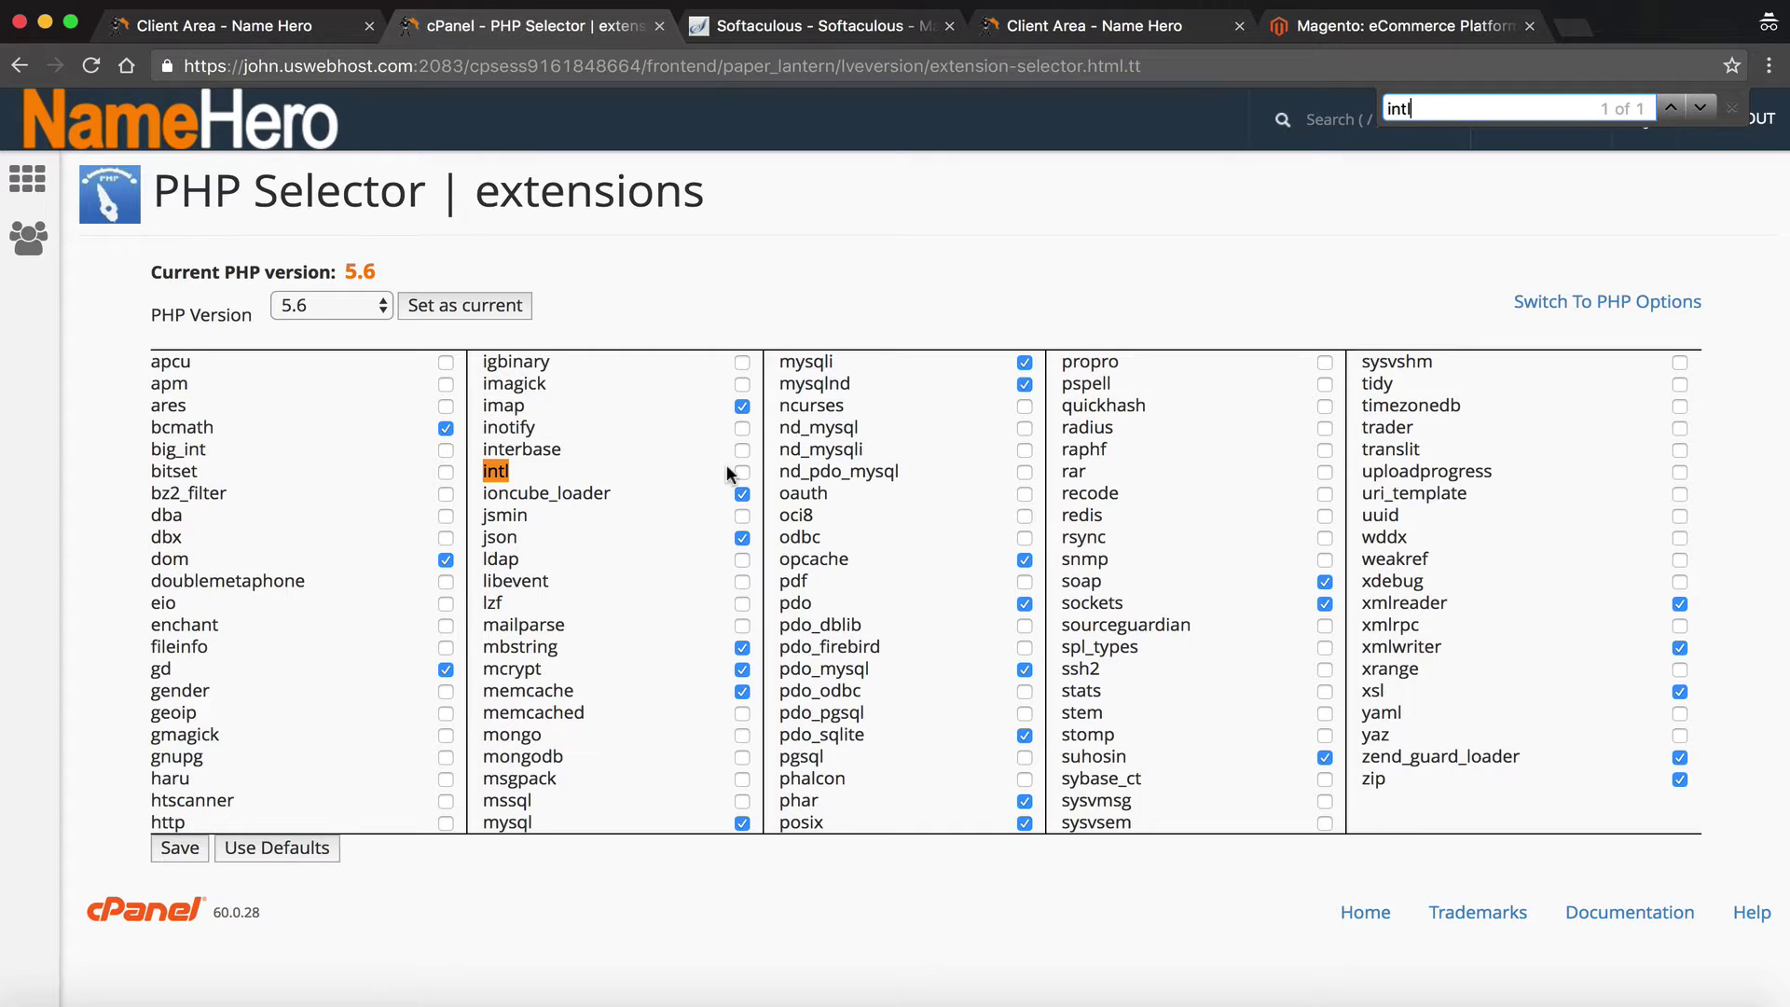
pyautogui.click(742, 471)
pyautogui.click(195, 850)
# Rerun the Magento installation in Softaculous
pyautogui.click(762, 28)
pyautogui.scroll(-20, 736, 480)
pyautogui.click(1030, 680)
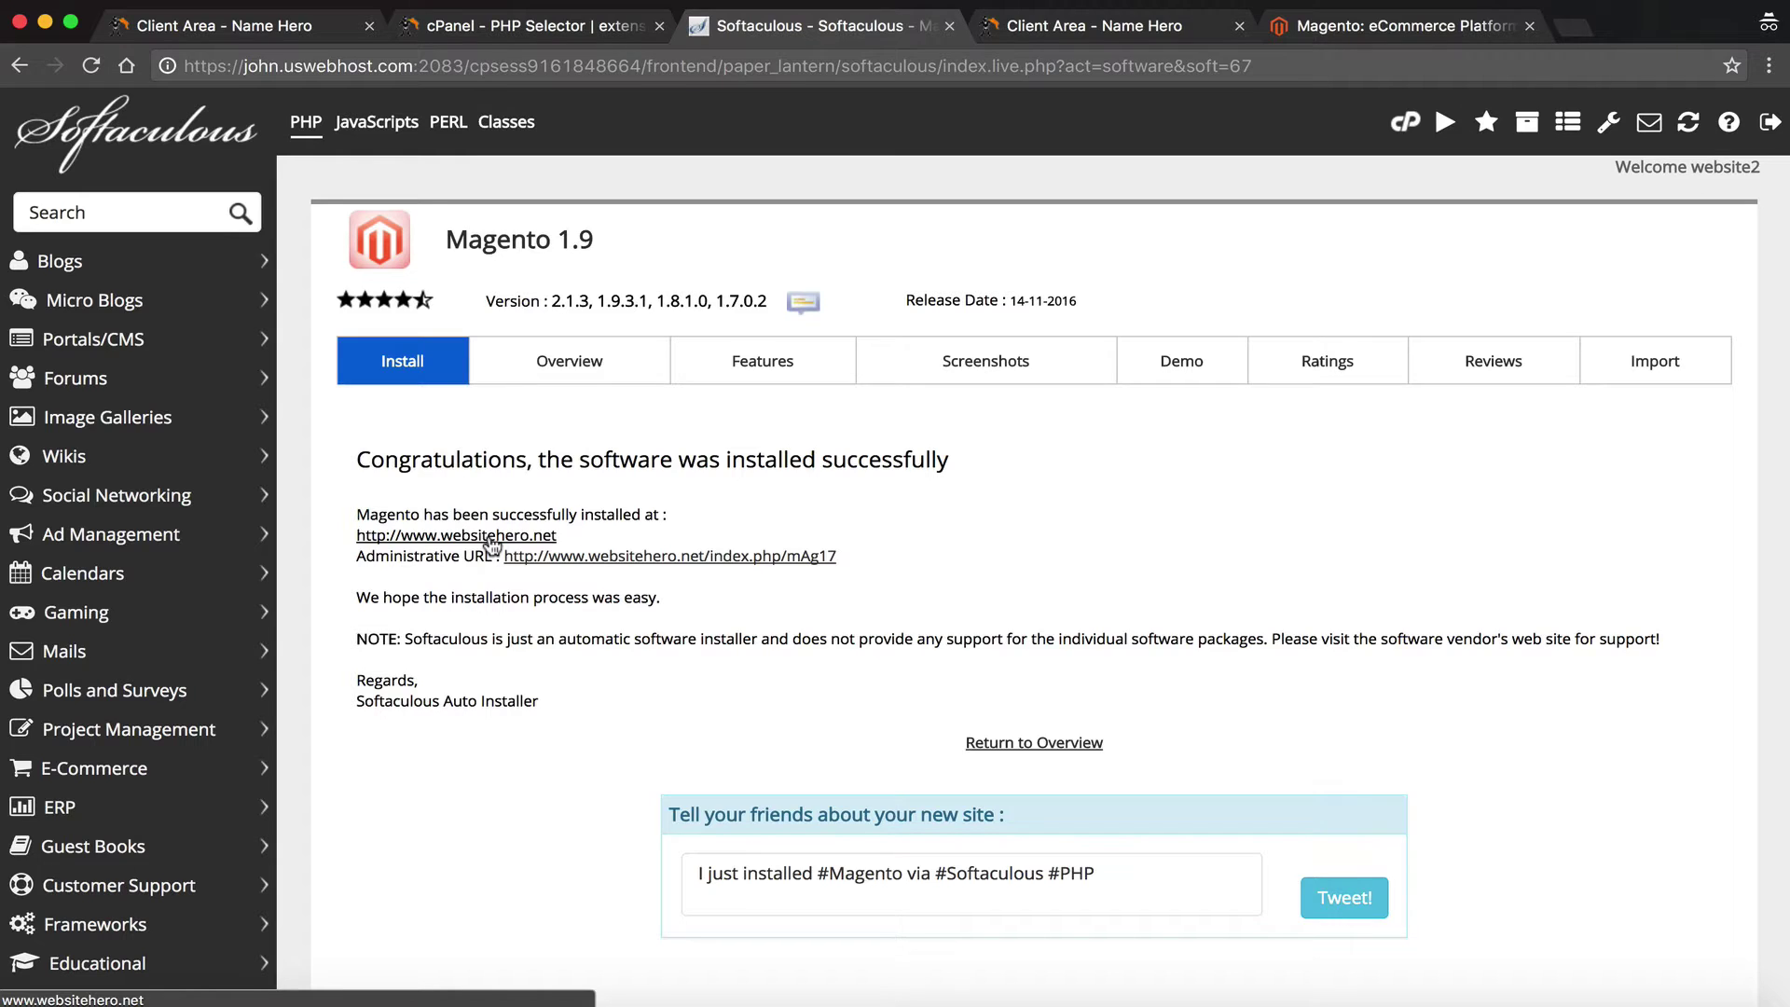
pyautogui.click(491, 538)
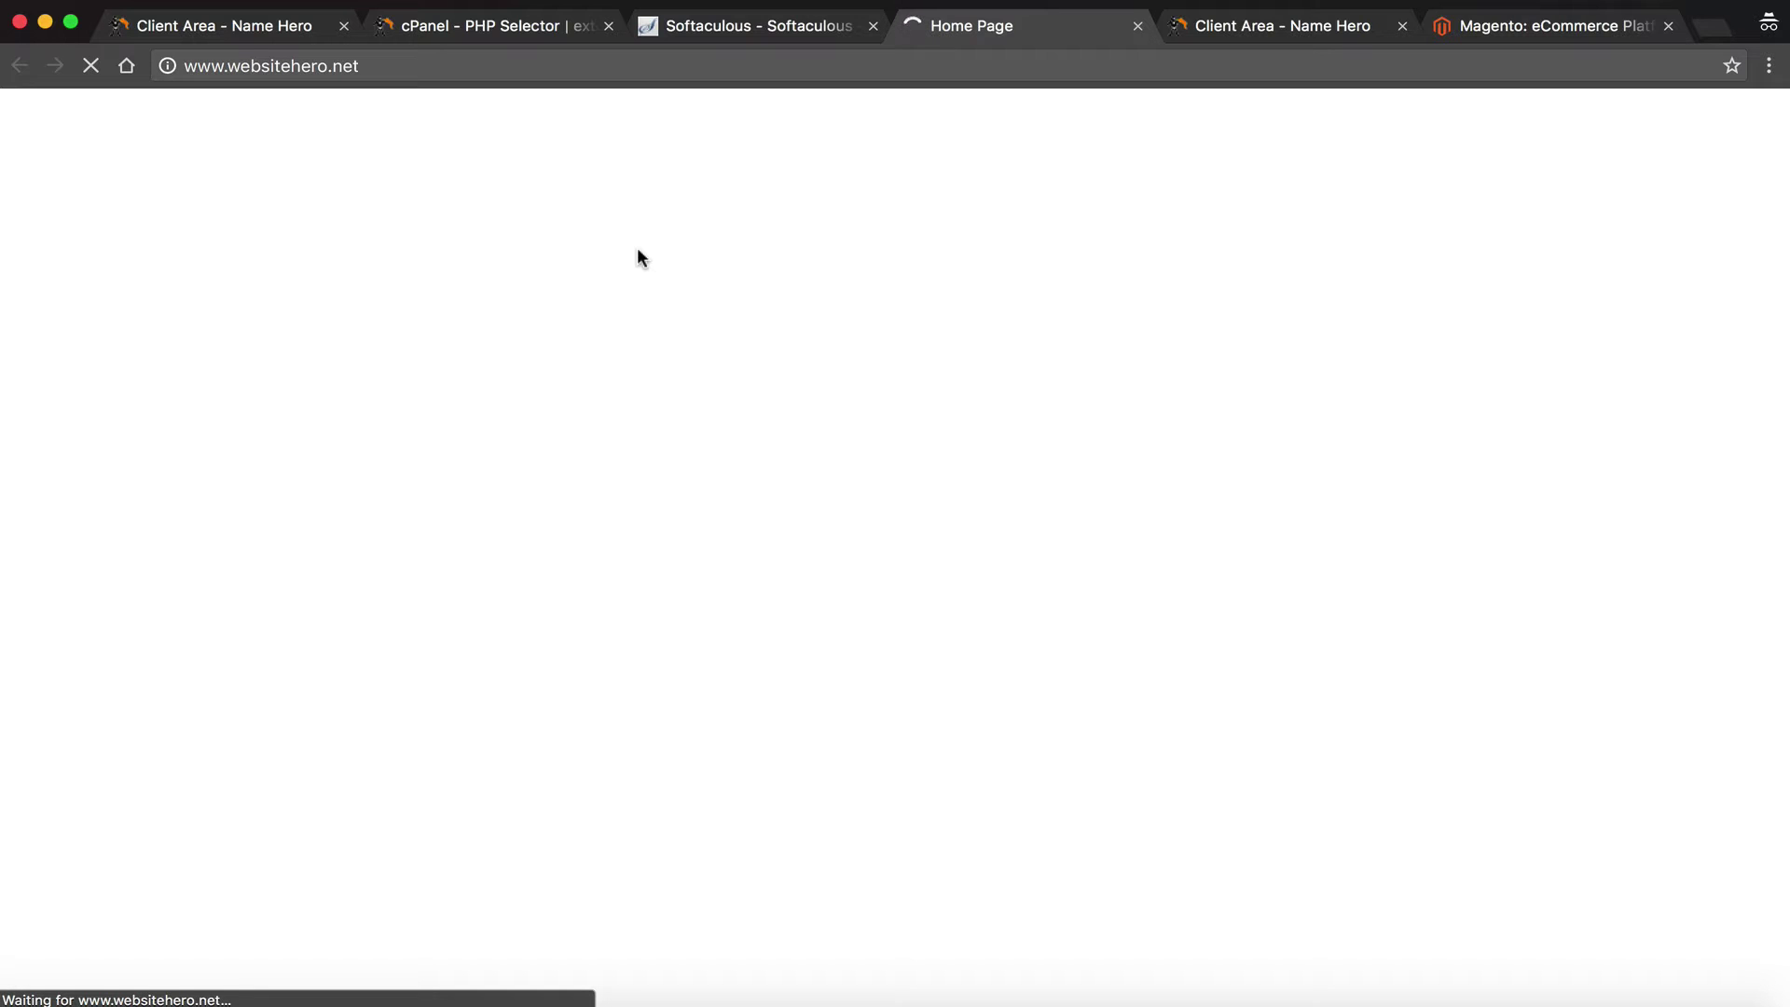
# Switch to the loading Luma storefront and scroll briefly down and back up its home page
pyautogui.click(755, 28)
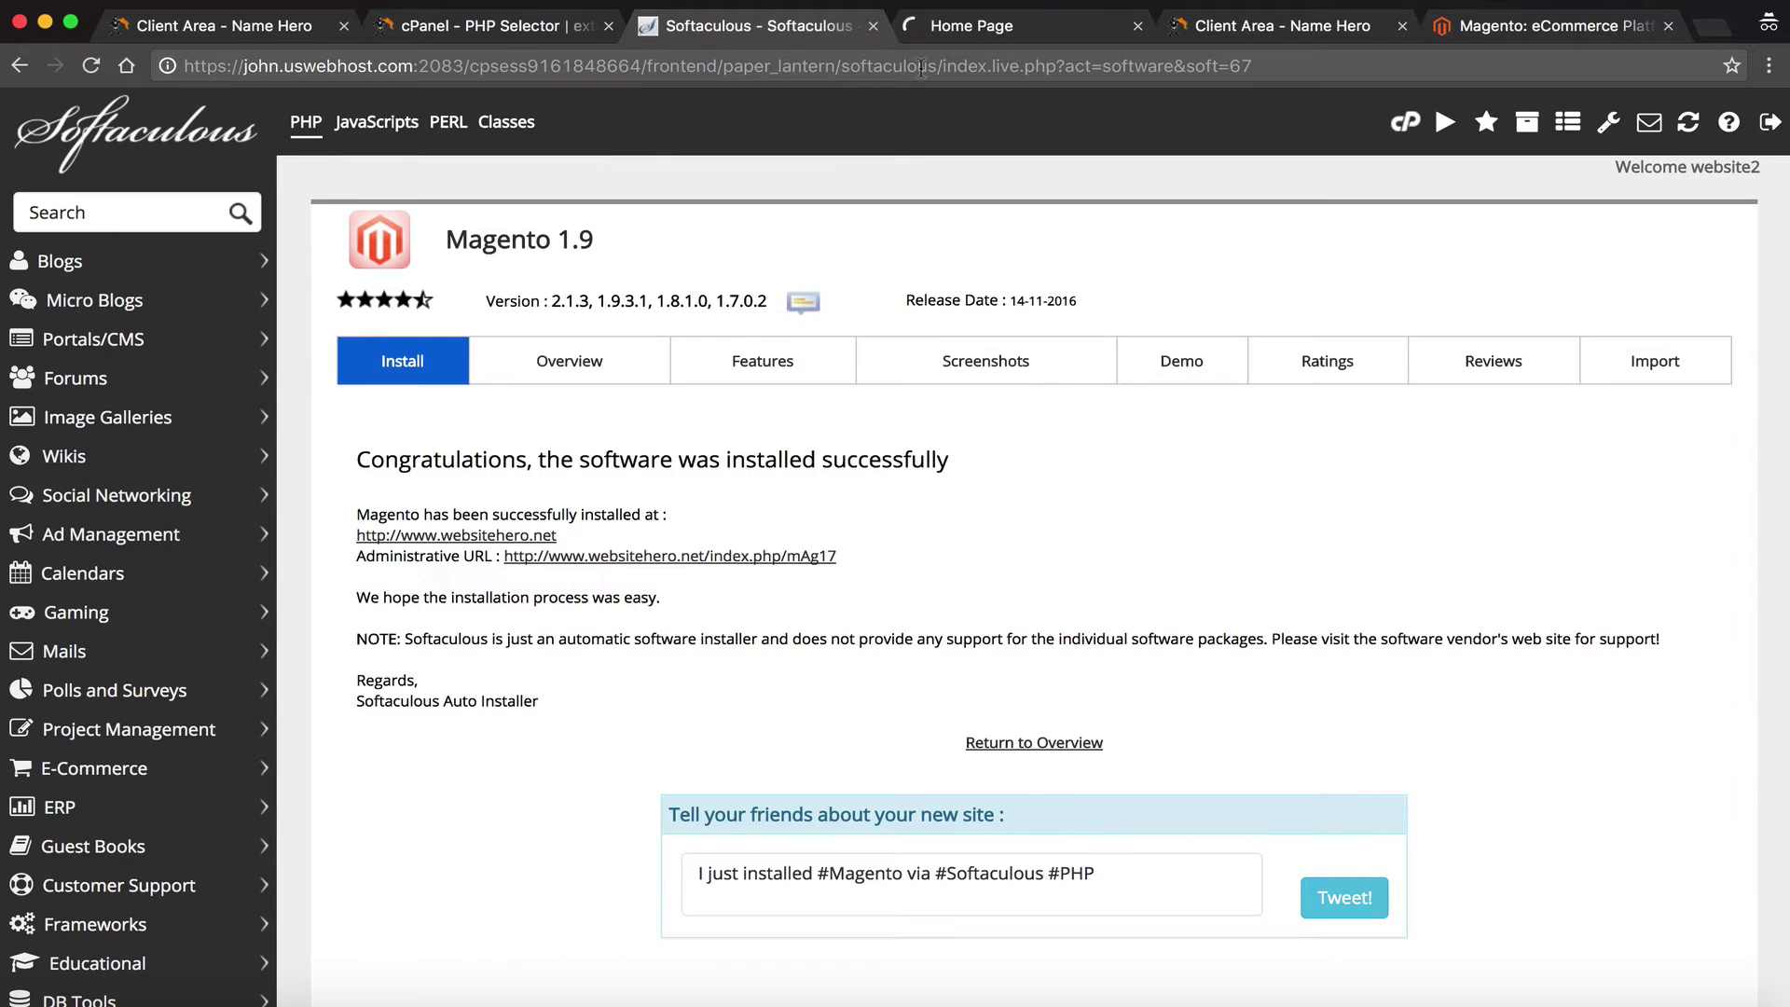
pyautogui.click(937, 28)
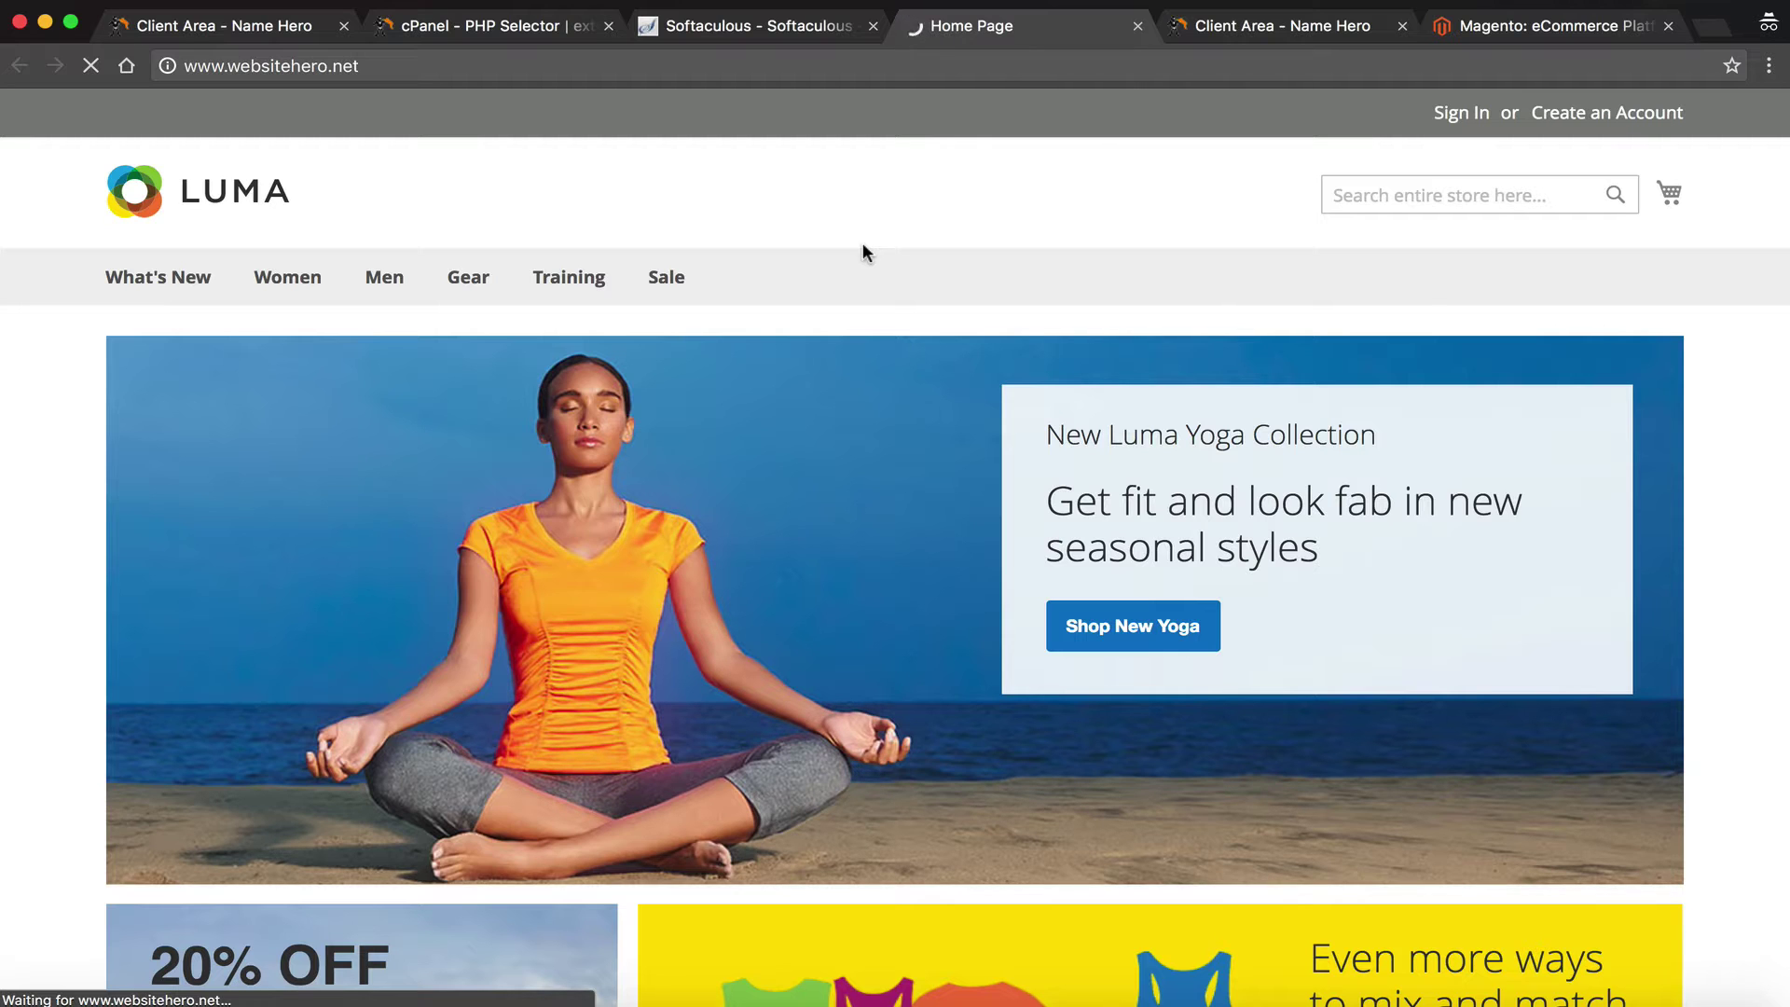
pyautogui.scroll(-5, 863, 246)
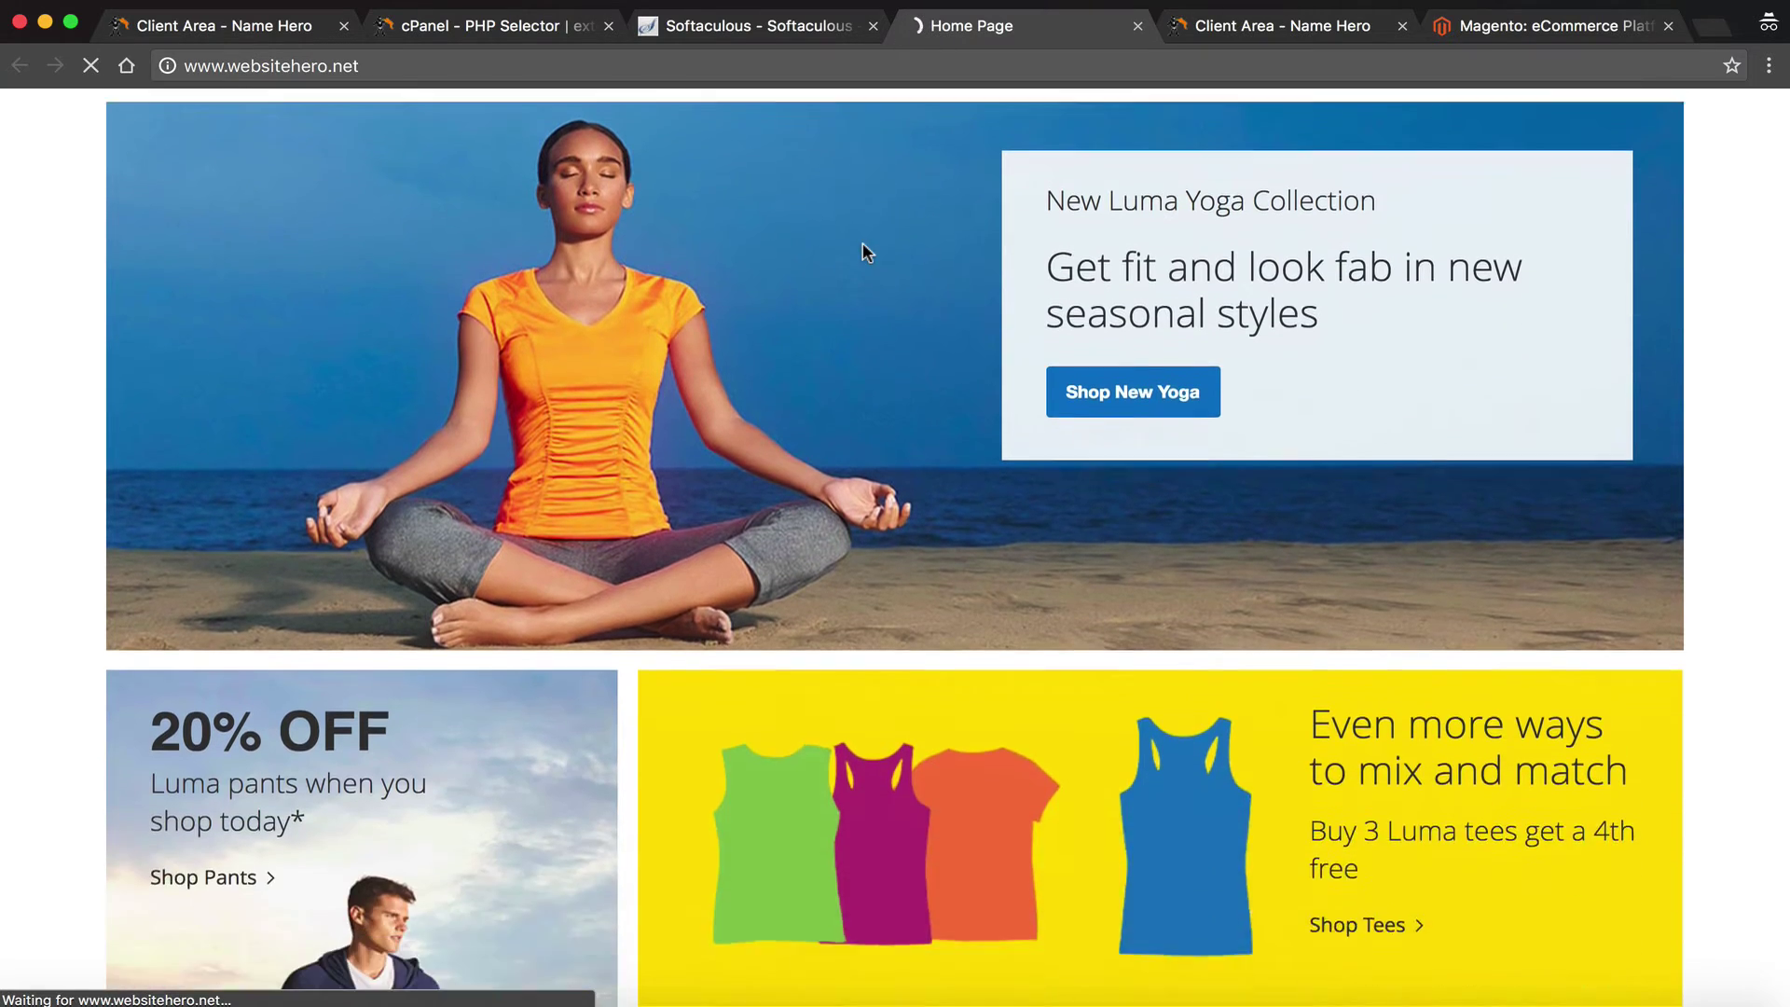
pyautogui.scroll(-15, 863, 247)
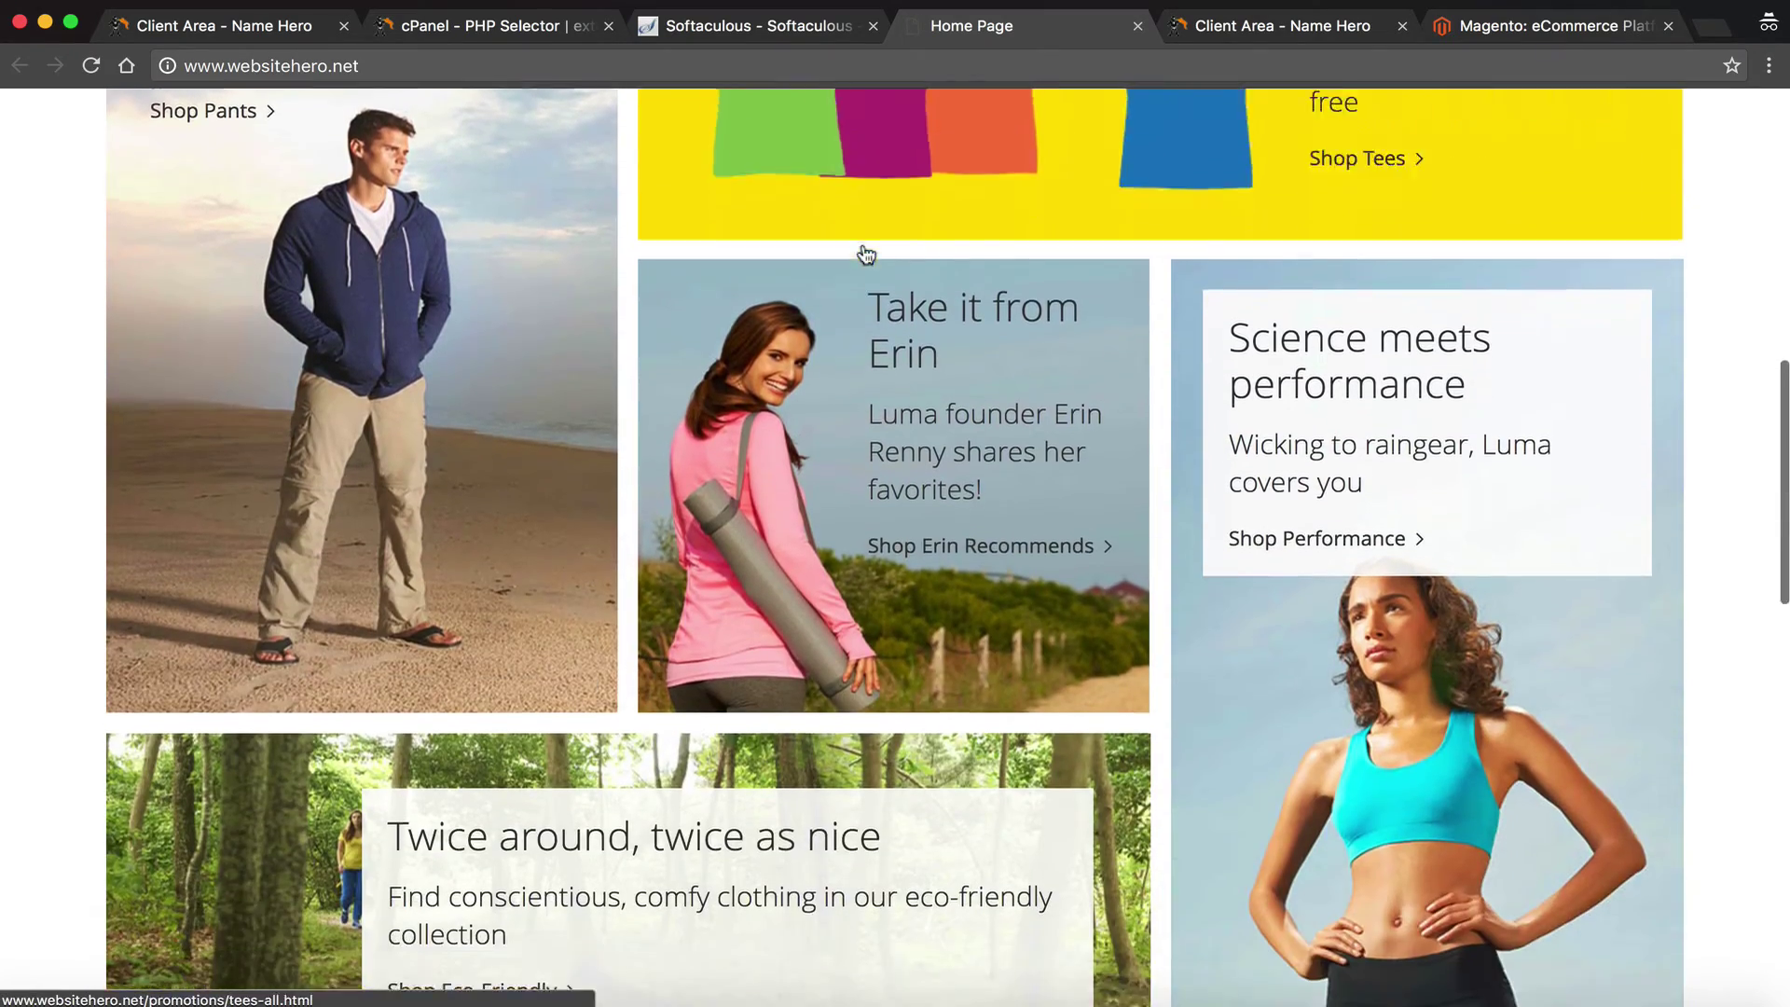
pyautogui.scroll(-8, 865, 253)
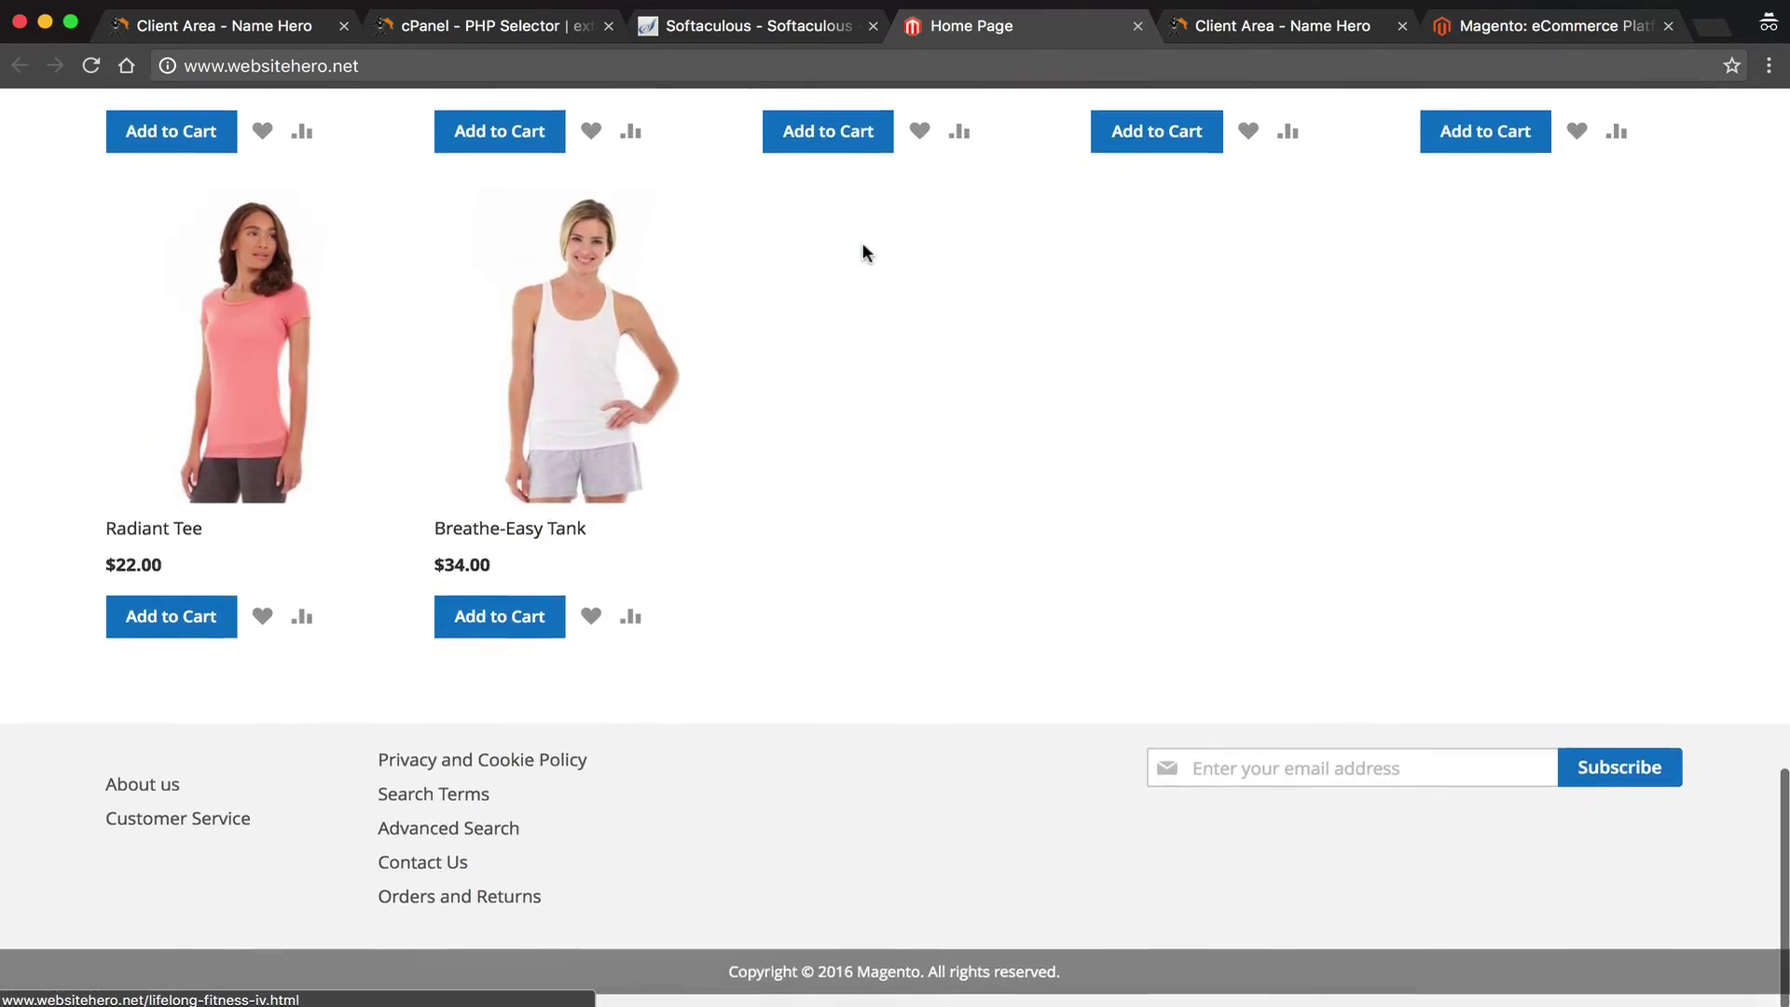
pyautogui.scroll(12, 865, 251)
pyautogui.scroll(12, 863, 250)
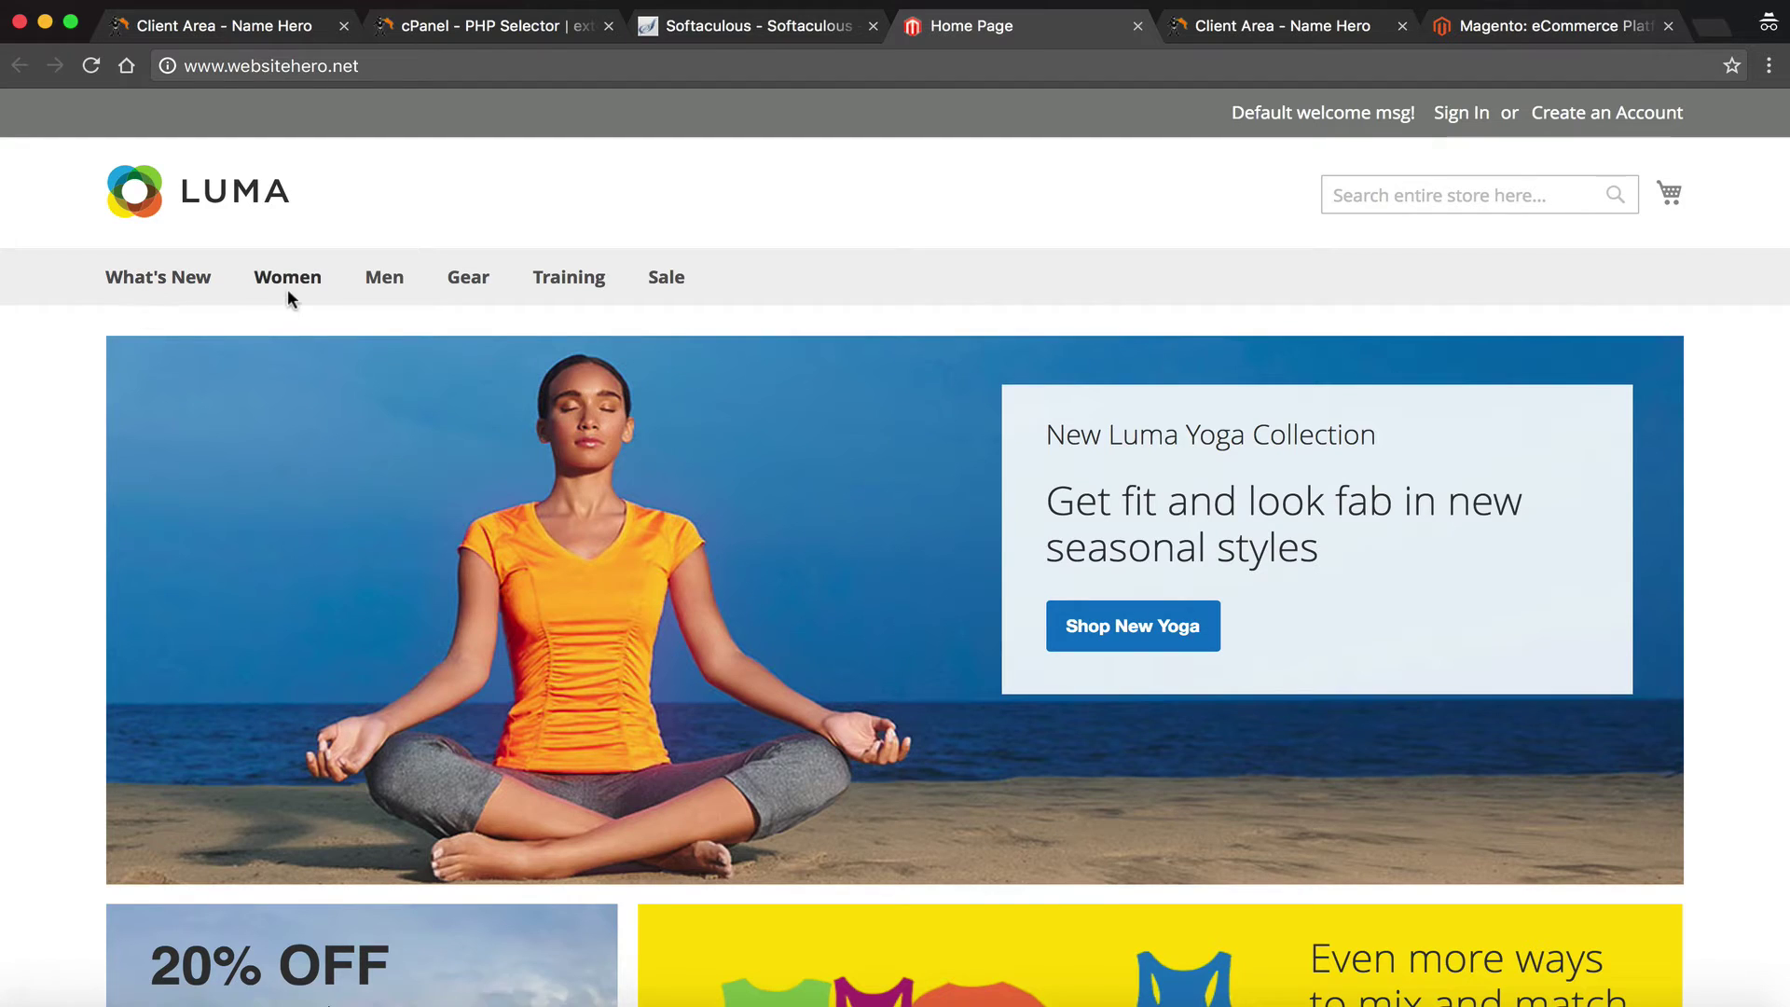
# Scroll the Luma home page down to its footer and back, then return to the Softaculous success page
pyautogui.scroll(-15, 829, 354)
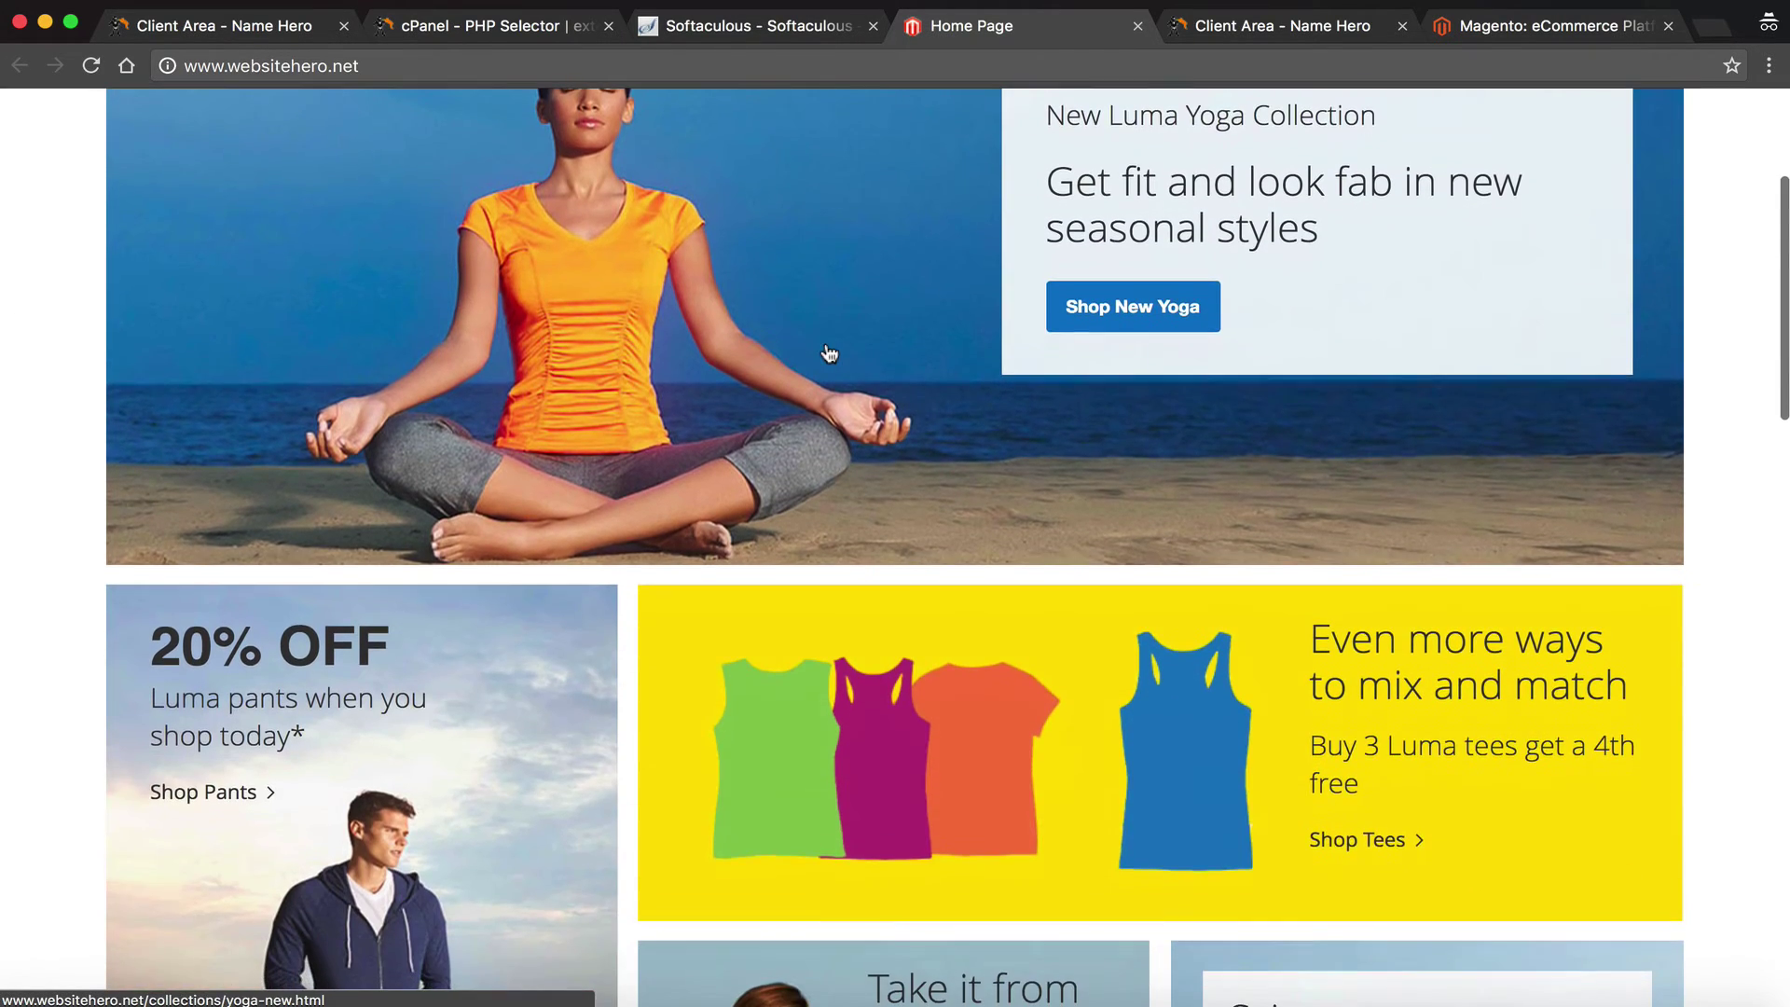
pyautogui.scroll(-7, 828, 353)
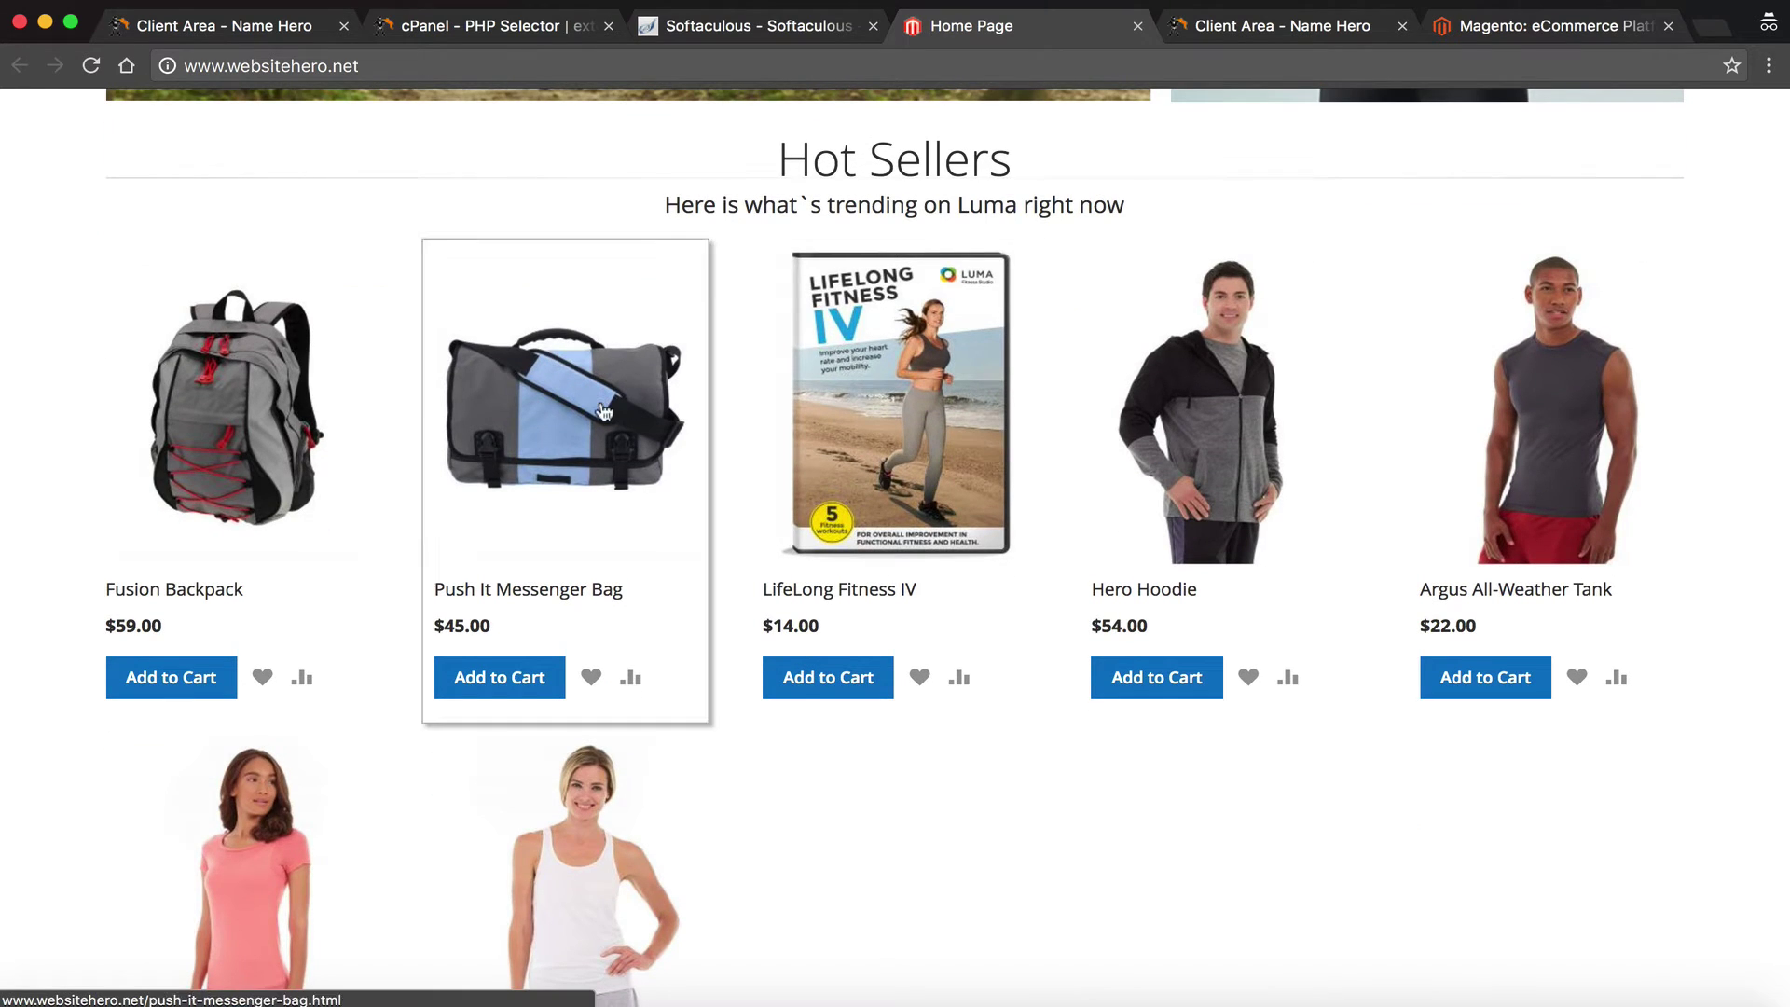
pyautogui.scroll(-3, 301, 679)
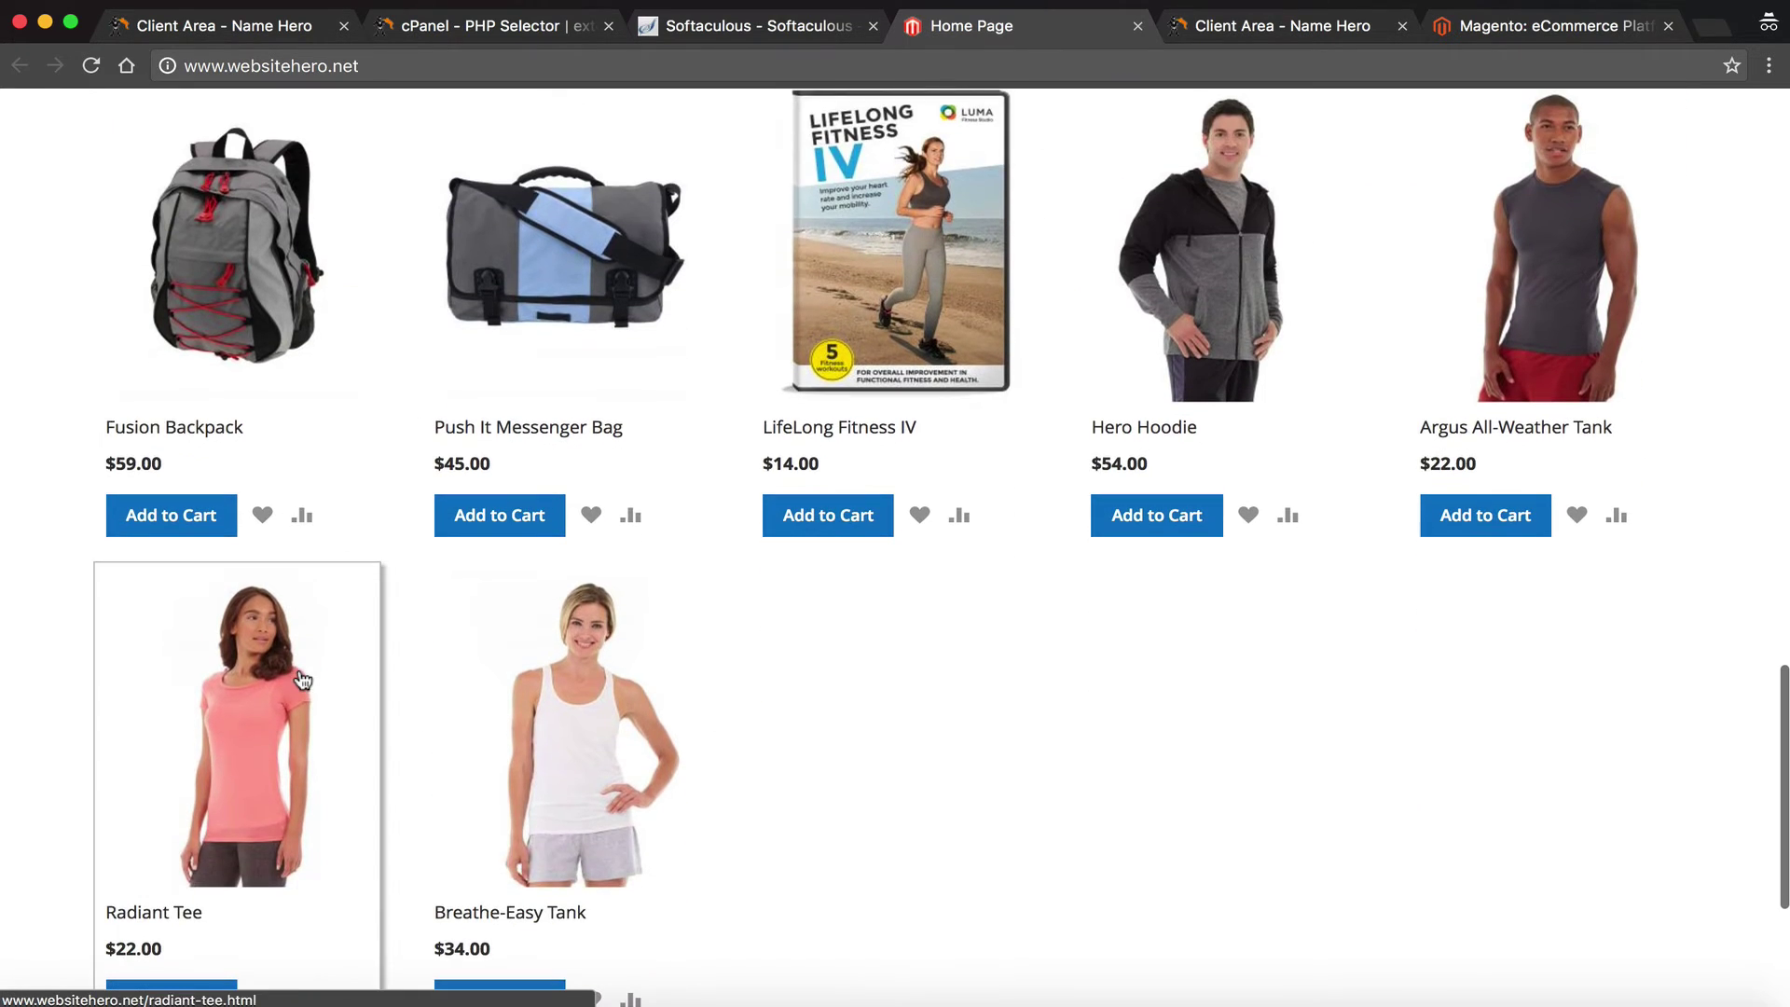
pyautogui.scroll(-5, 680, 707)
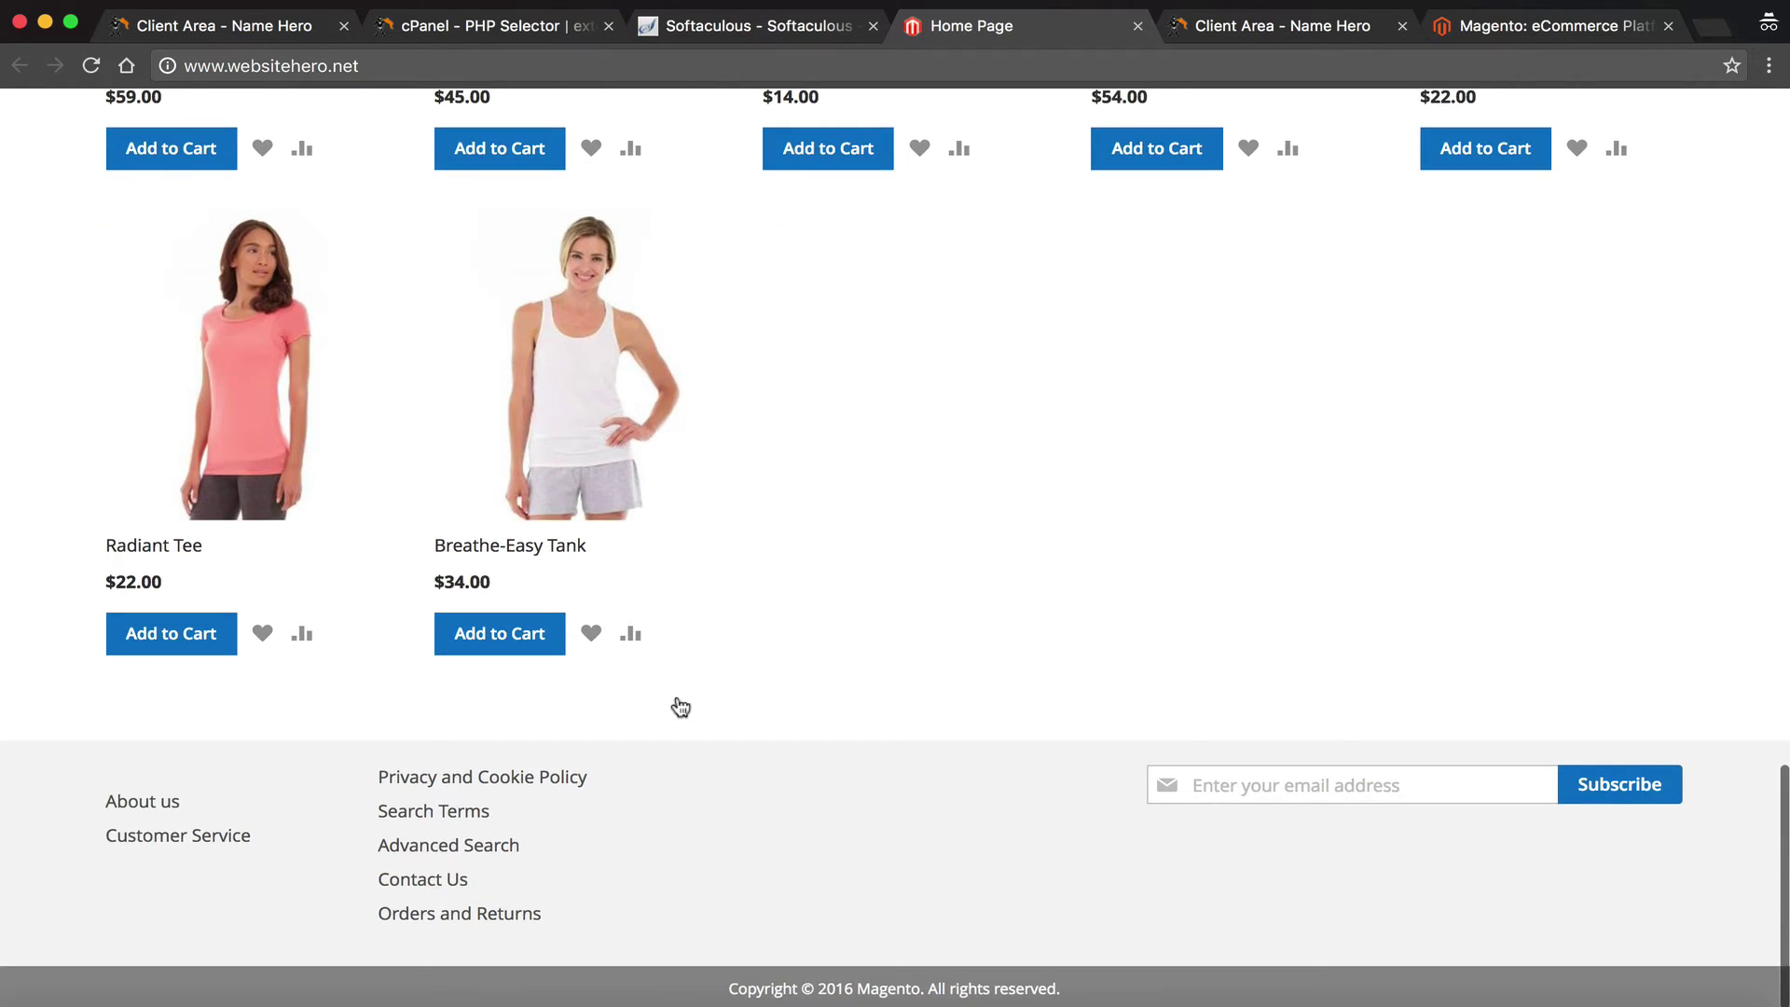
pyautogui.scroll(10, 681, 706)
pyautogui.scroll(13, 681, 706)
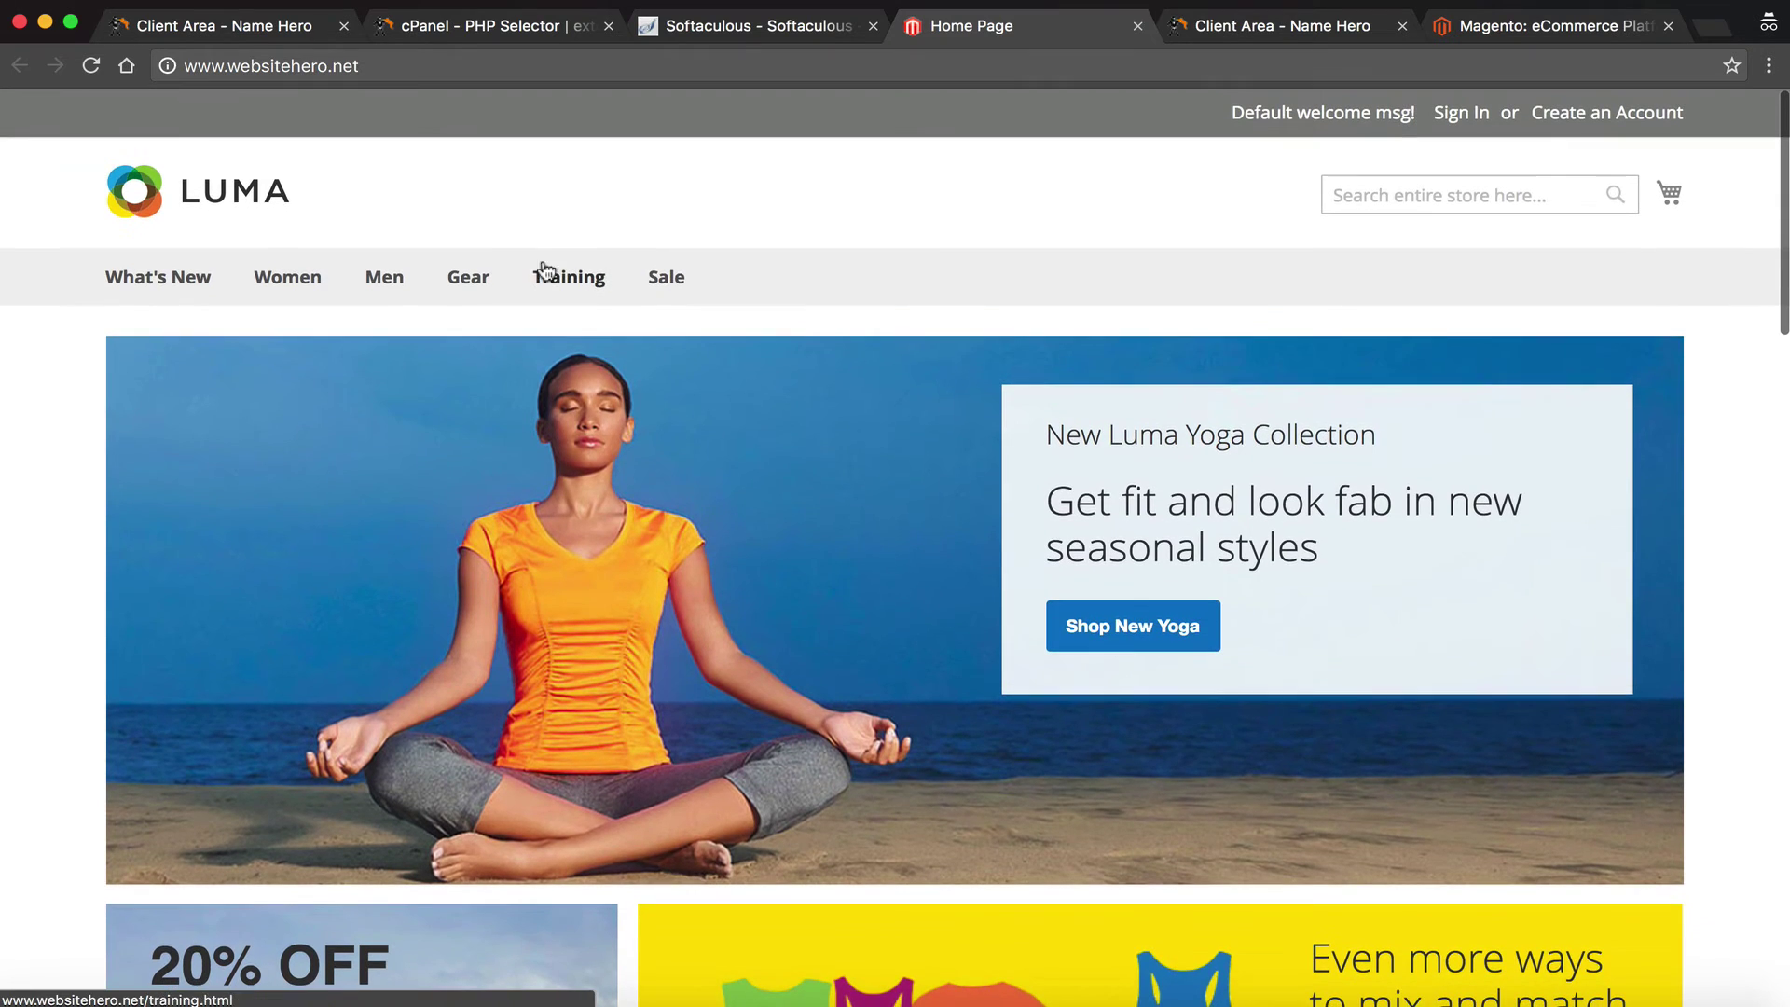
pyautogui.moveTo(536, 277)
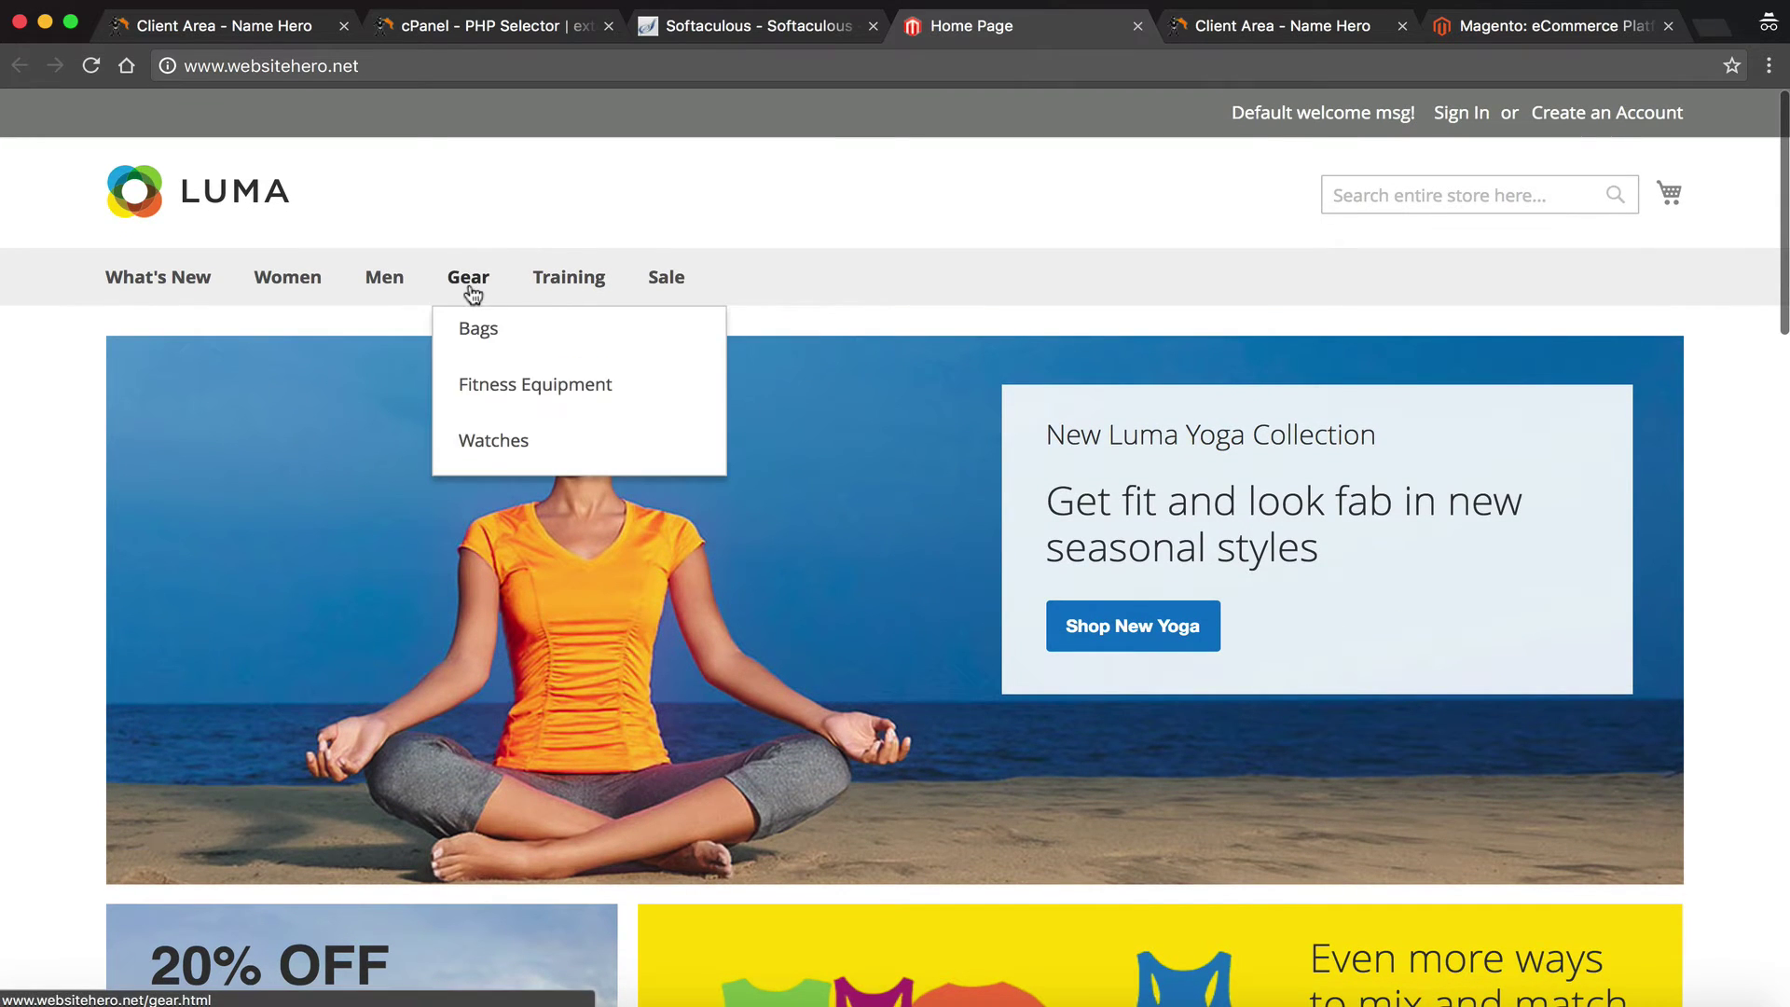
pyautogui.click(690, 30)
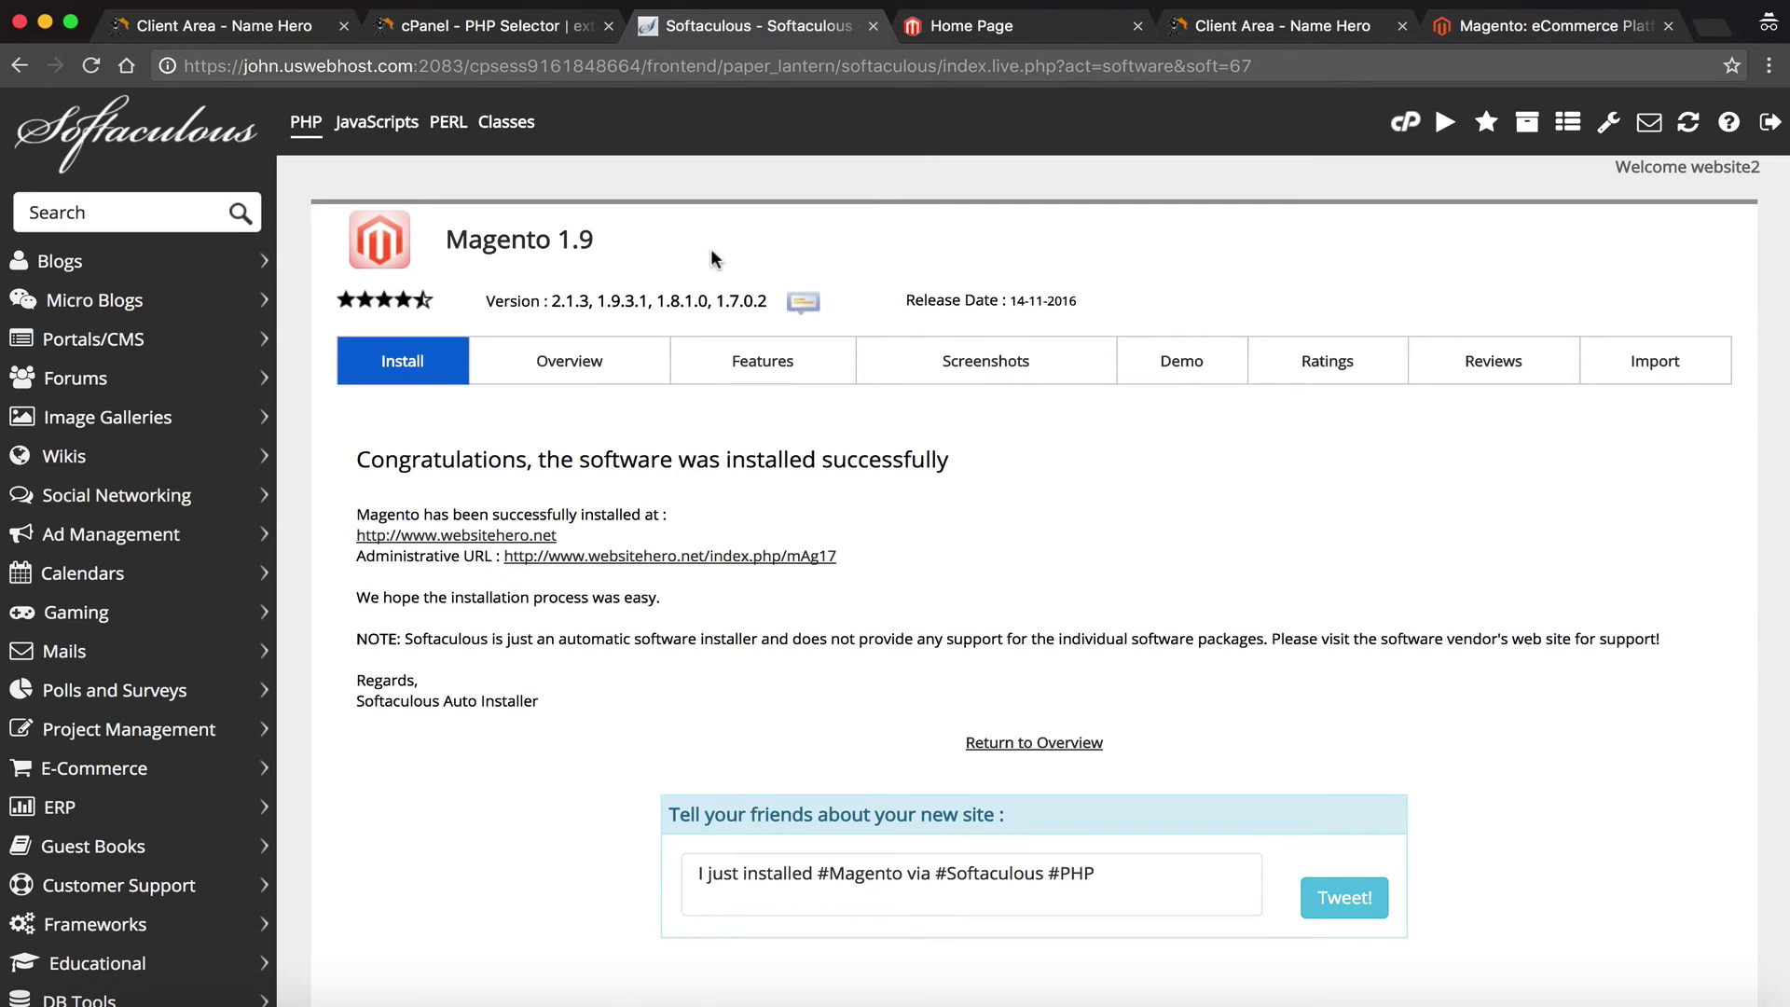
# Open the Magento Administrative URL in a new tab and check whether it has loaded
pyautogui.click(590, 557)
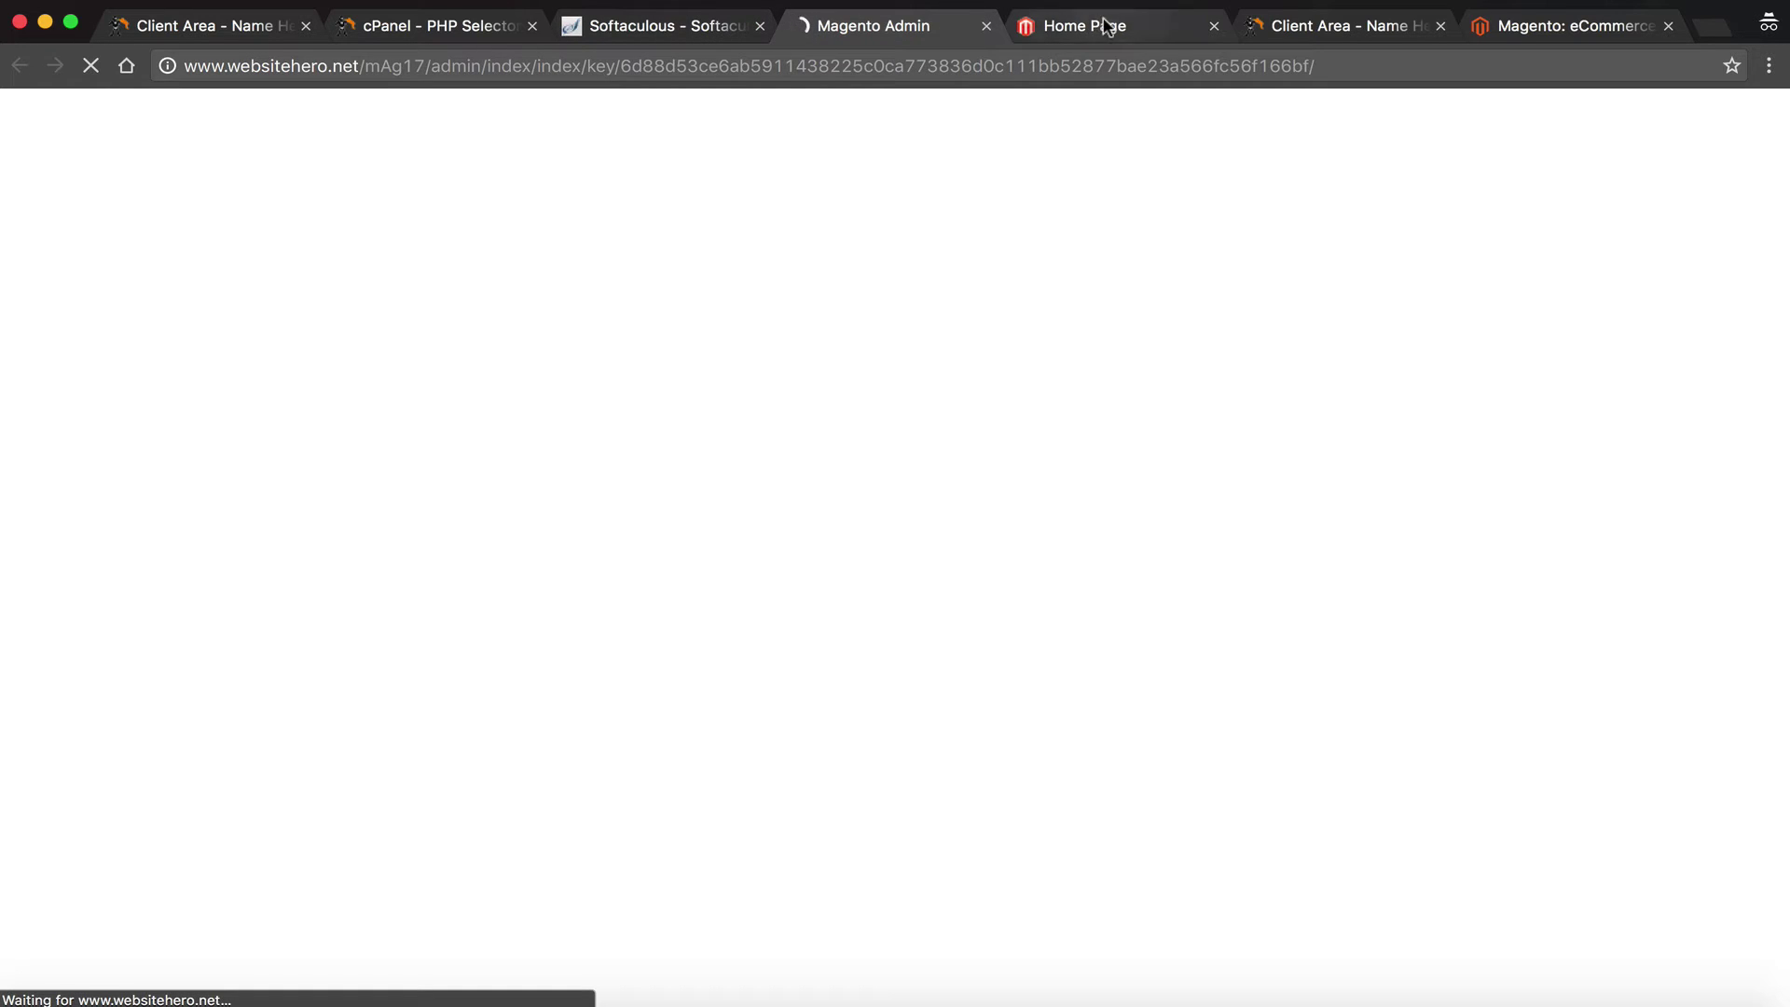
pyautogui.click(597, 21)
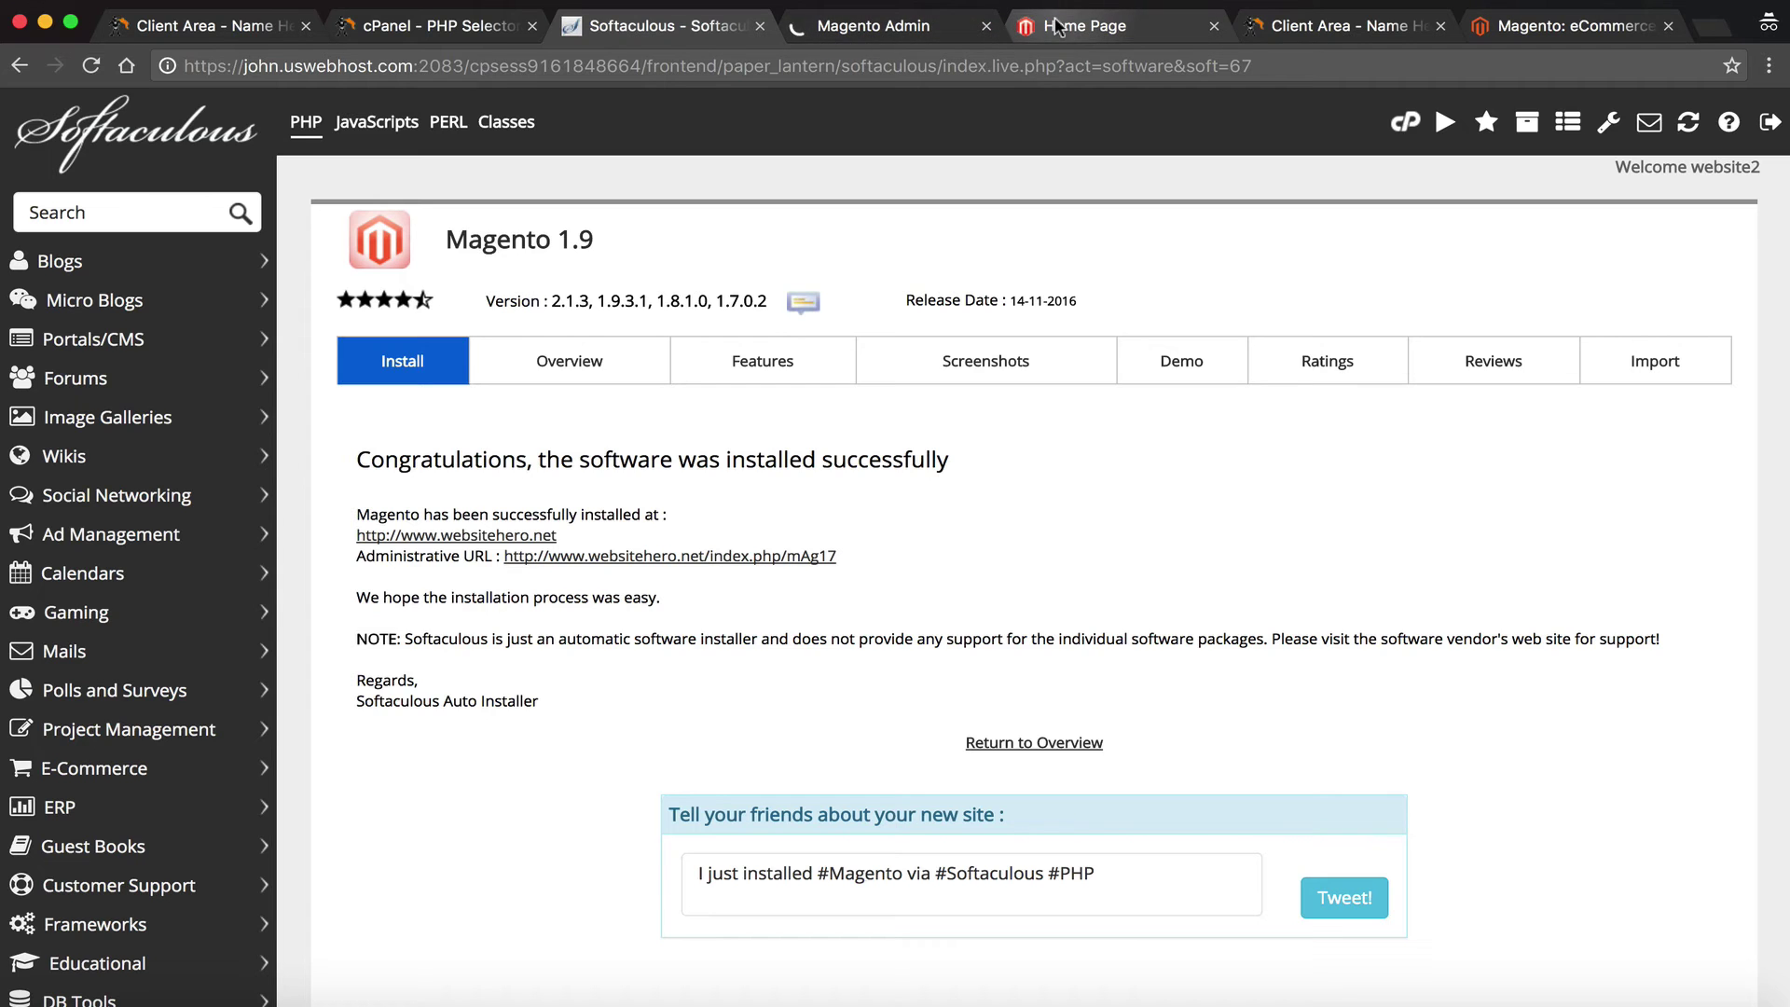
pyautogui.click(925, 26)
pyautogui.click(1117, 24)
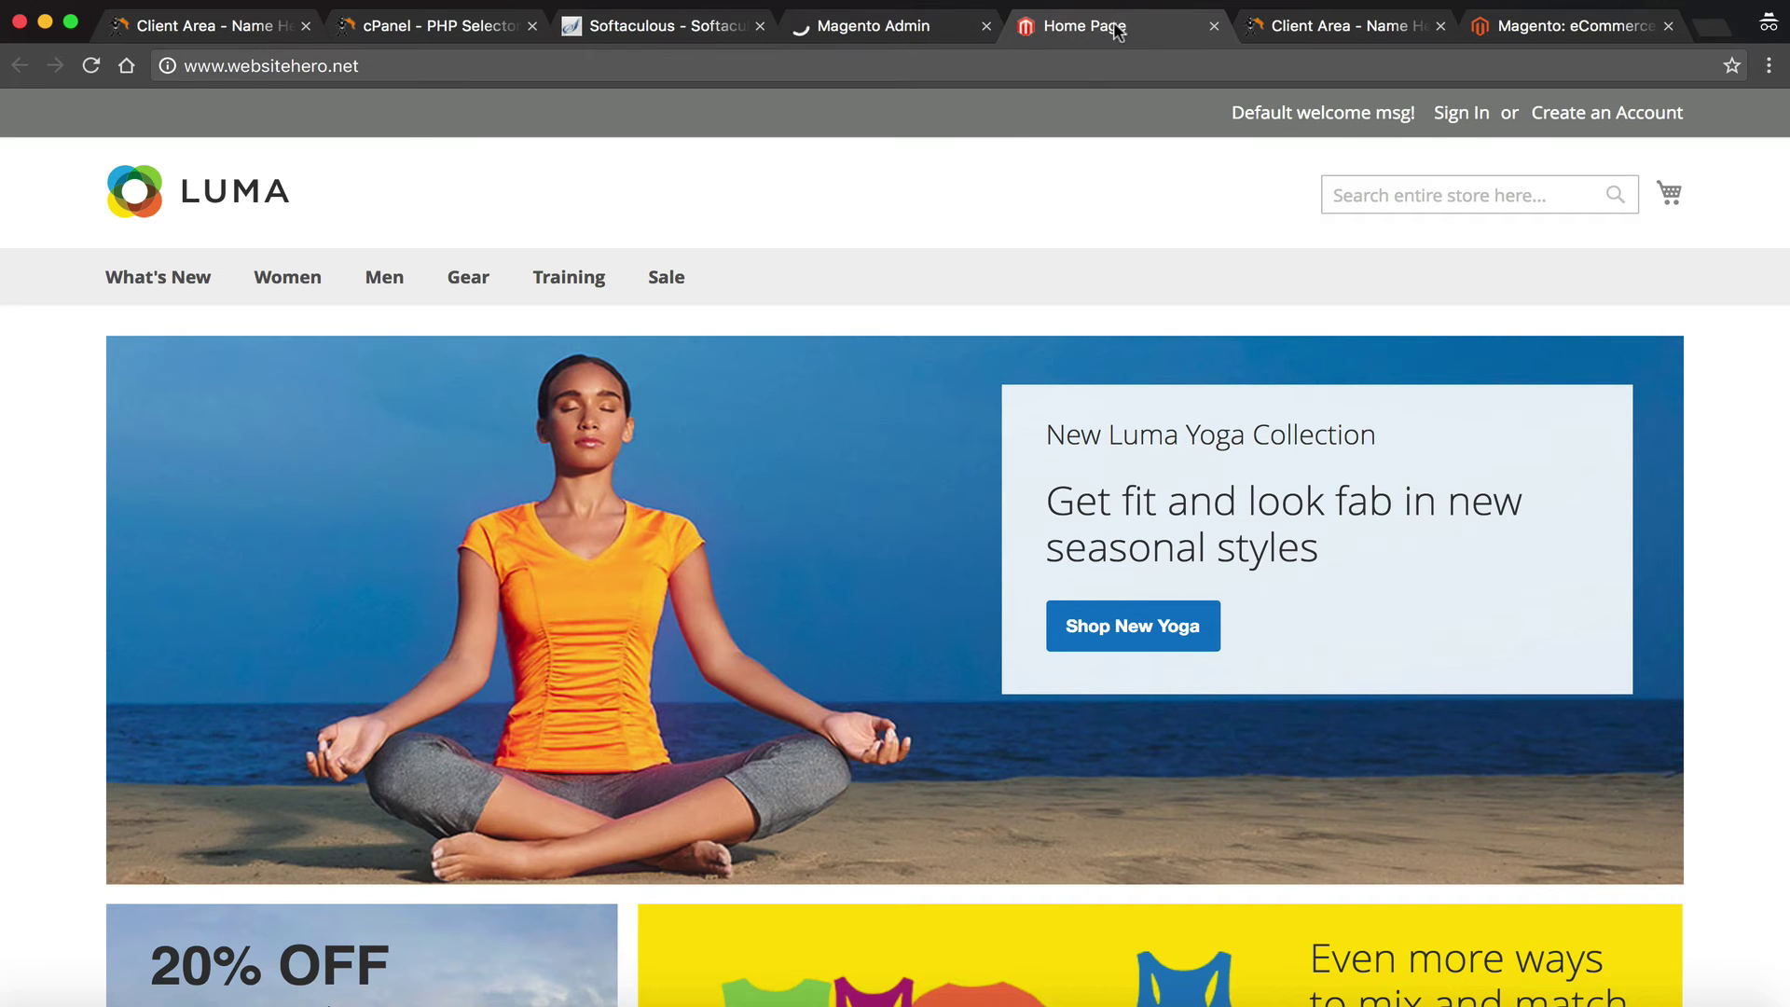
# Browse the Luma home page while waiting, then view the loaded Magento admin sign-in page
pyautogui.scroll(-2, 726, 373)
pyautogui.scroll(-15, 726, 374)
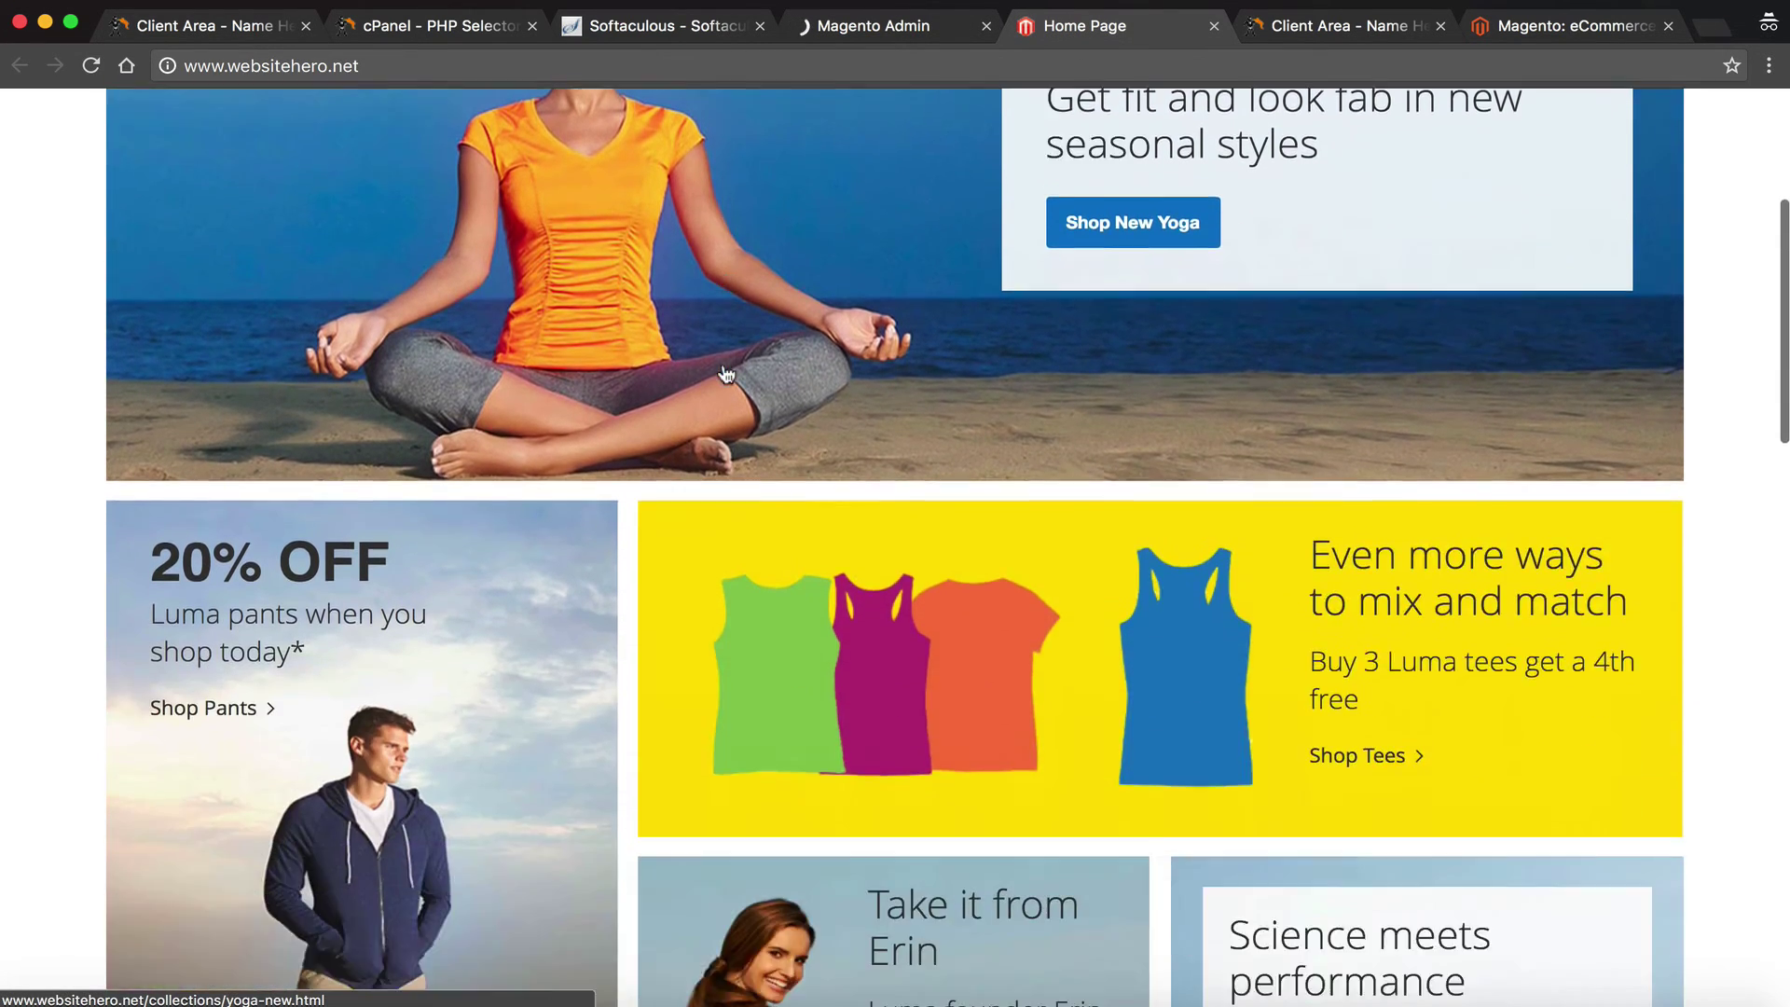
pyautogui.scroll(-10, 726, 374)
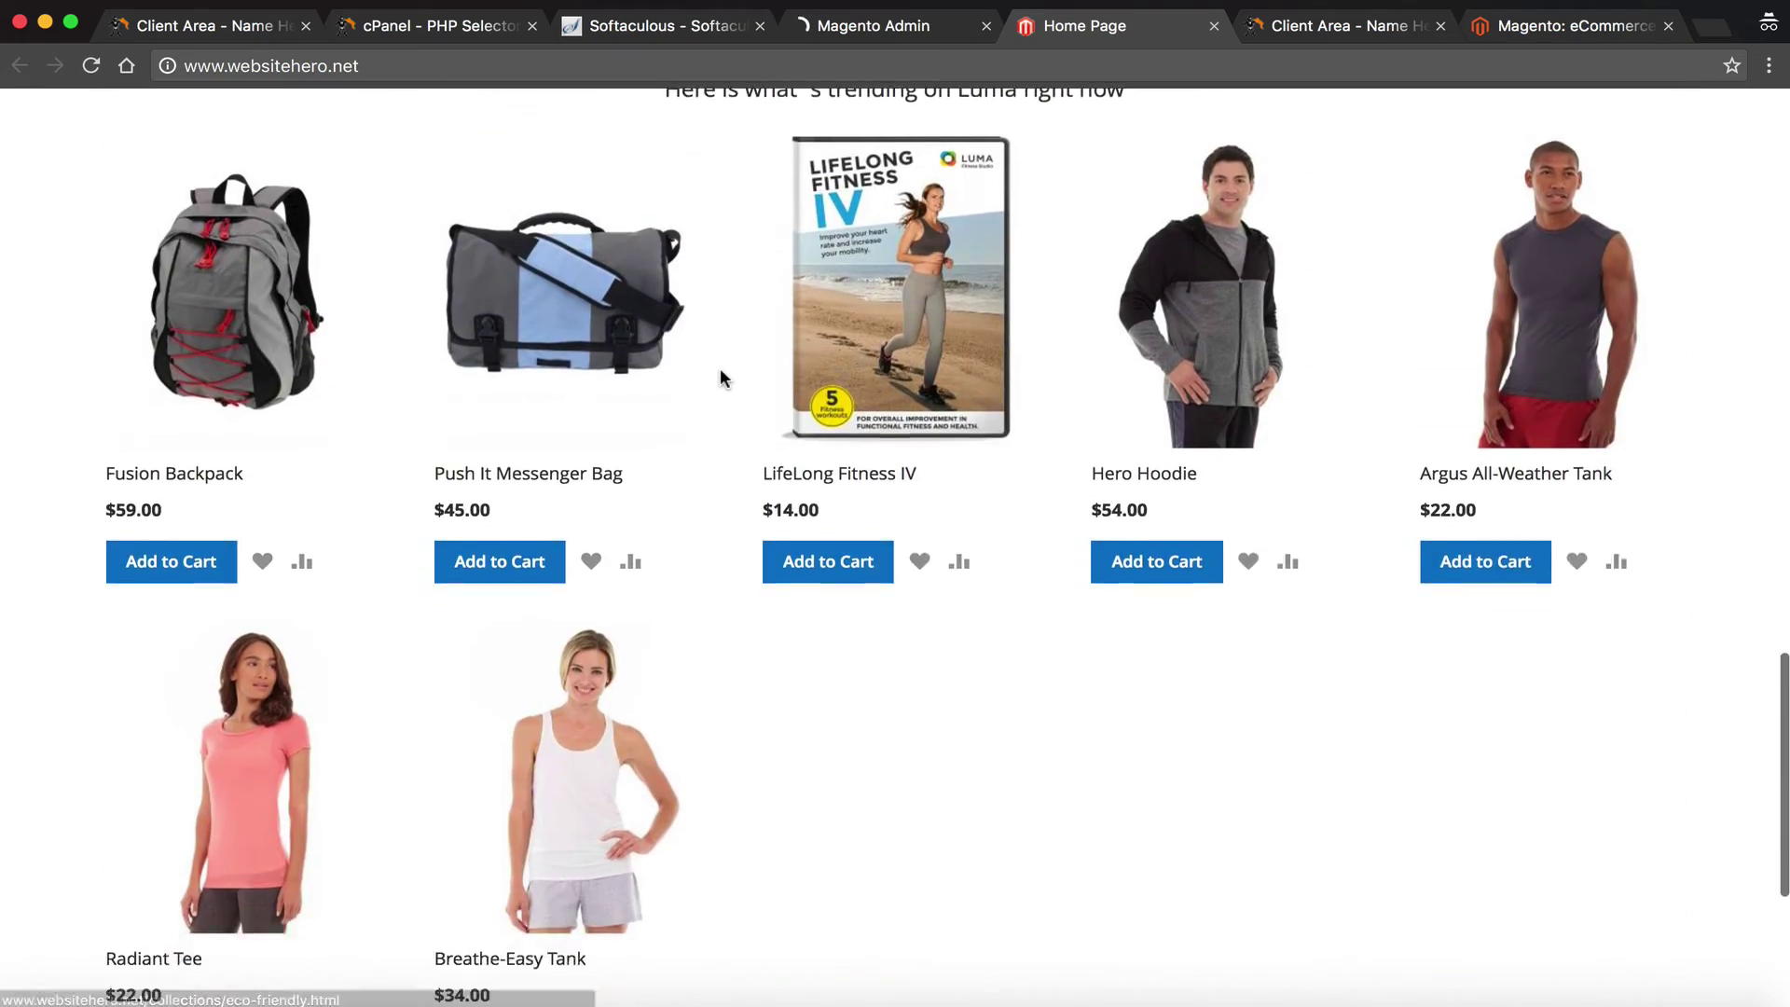
pyautogui.scroll(3, 720, 367)
pyautogui.scroll(20, 721, 373)
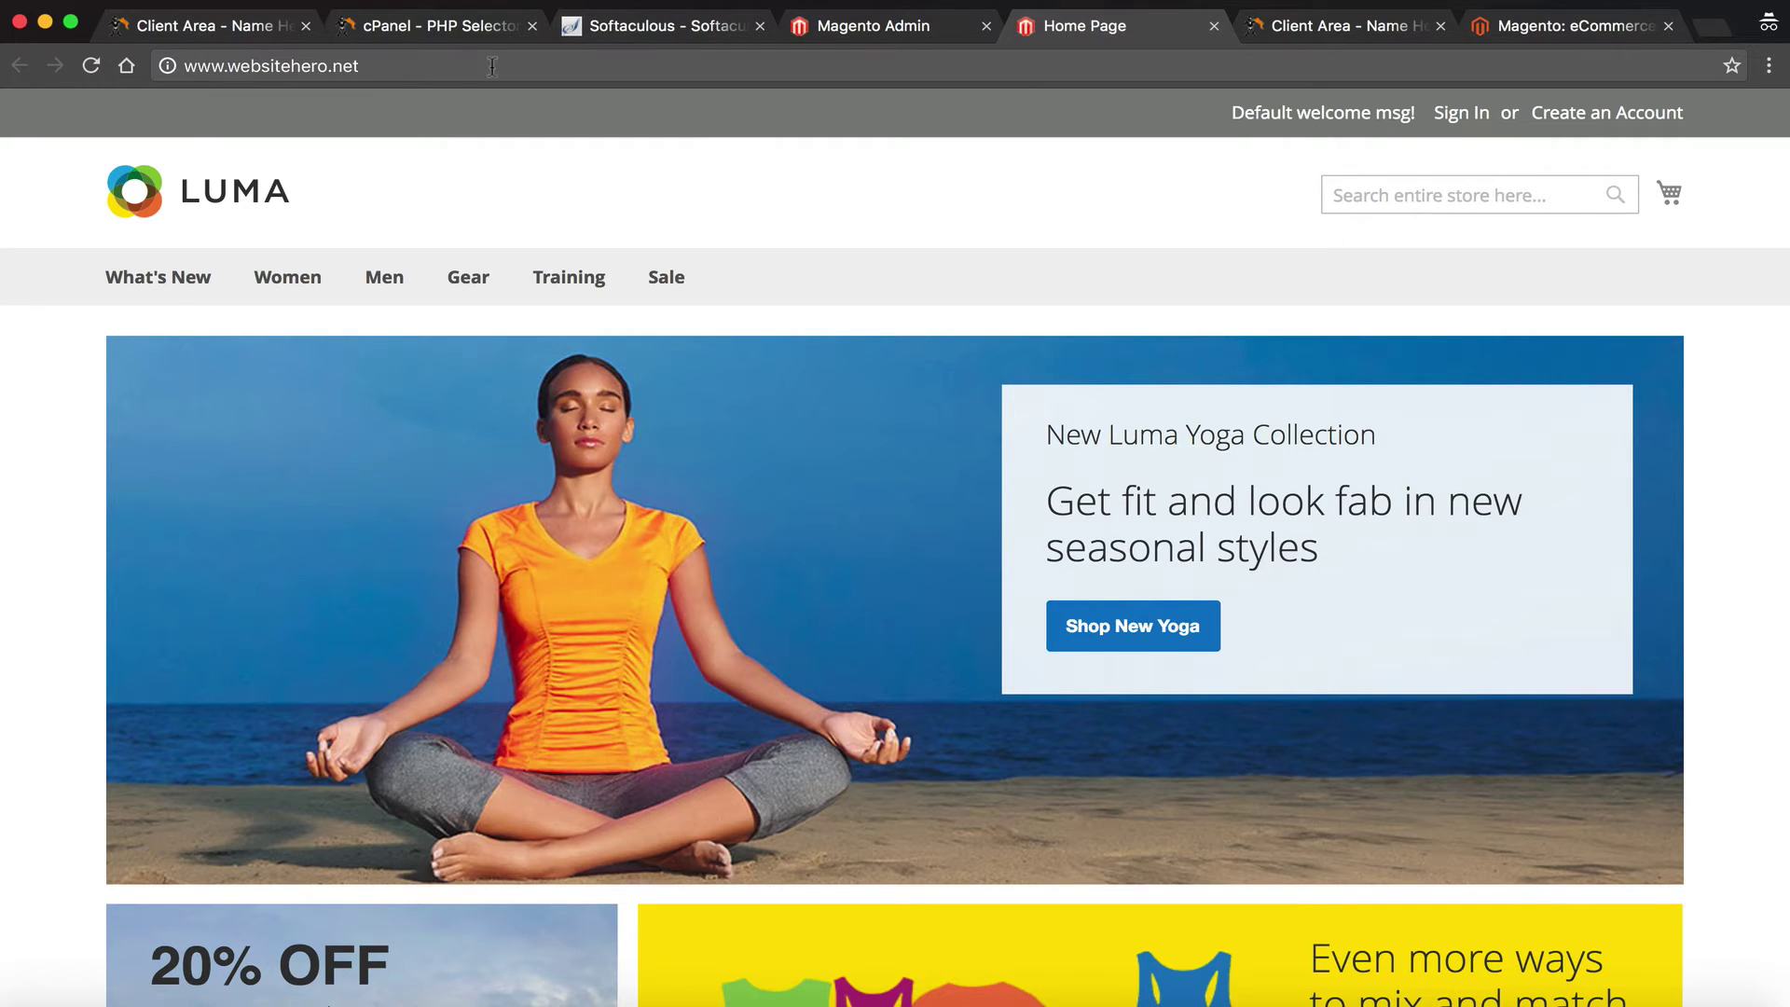
pyautogui.click(797, 19)
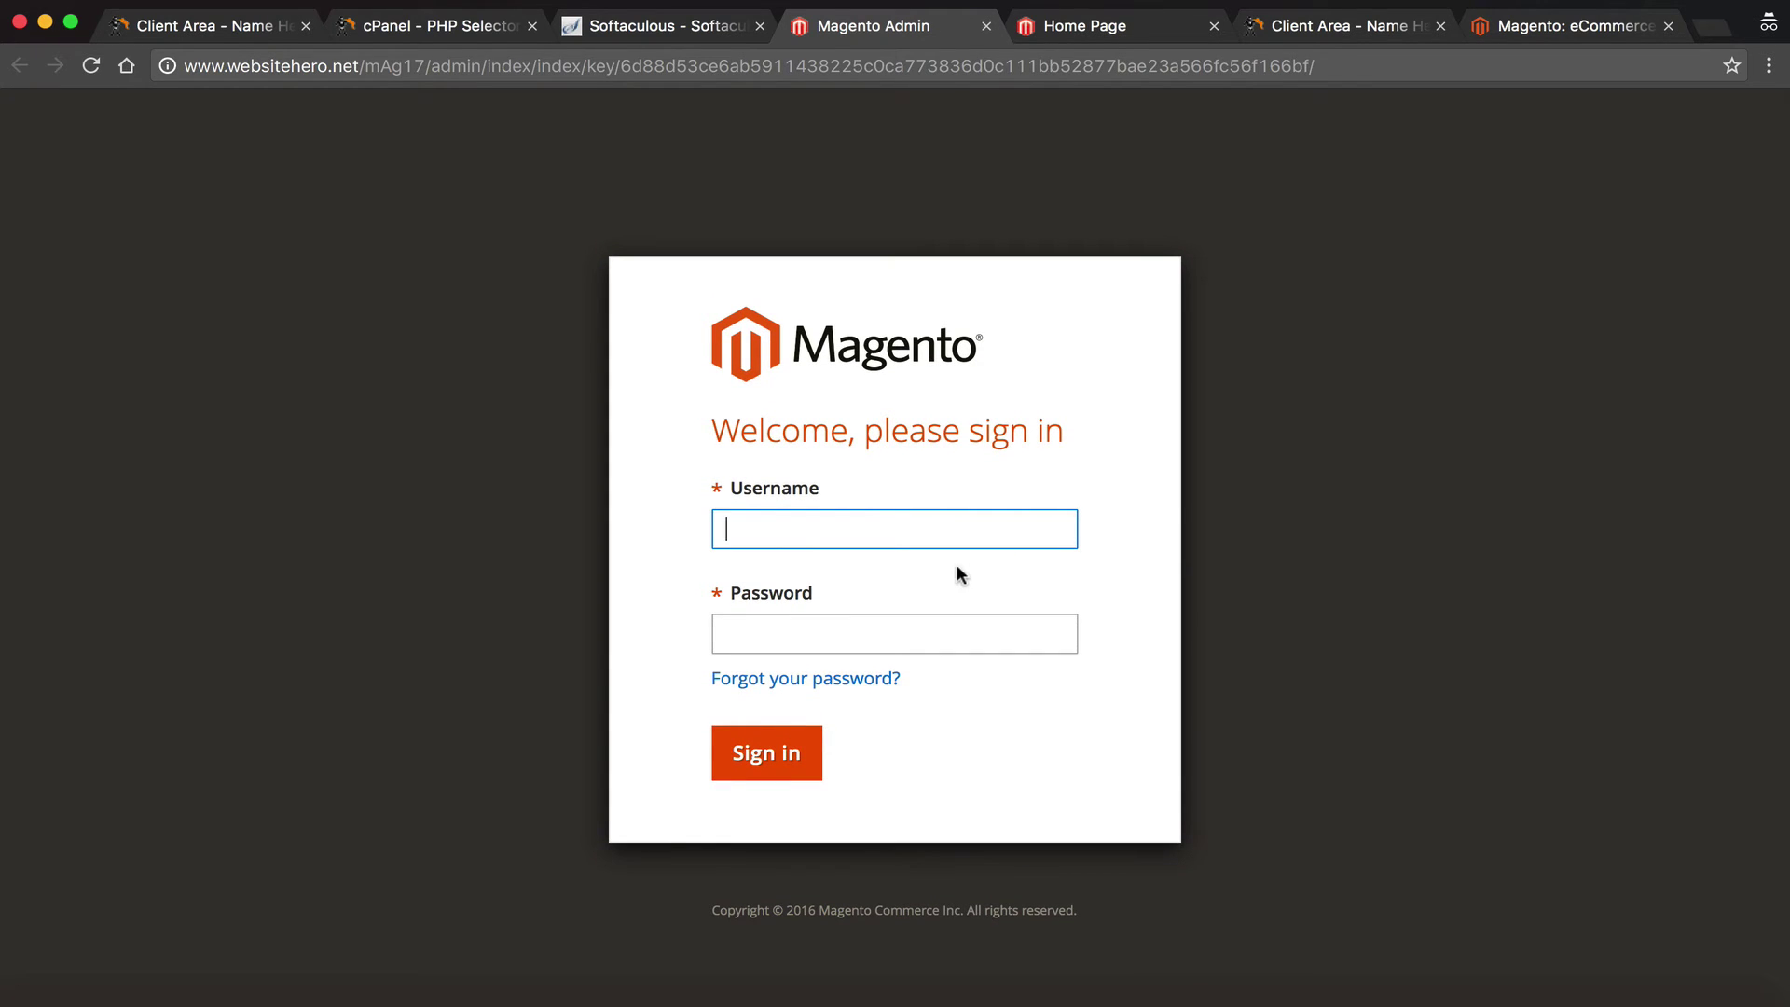
# On the magento.com page, browse the menus and open Community Forums from the footer
pyautogui.click(1533, 32)
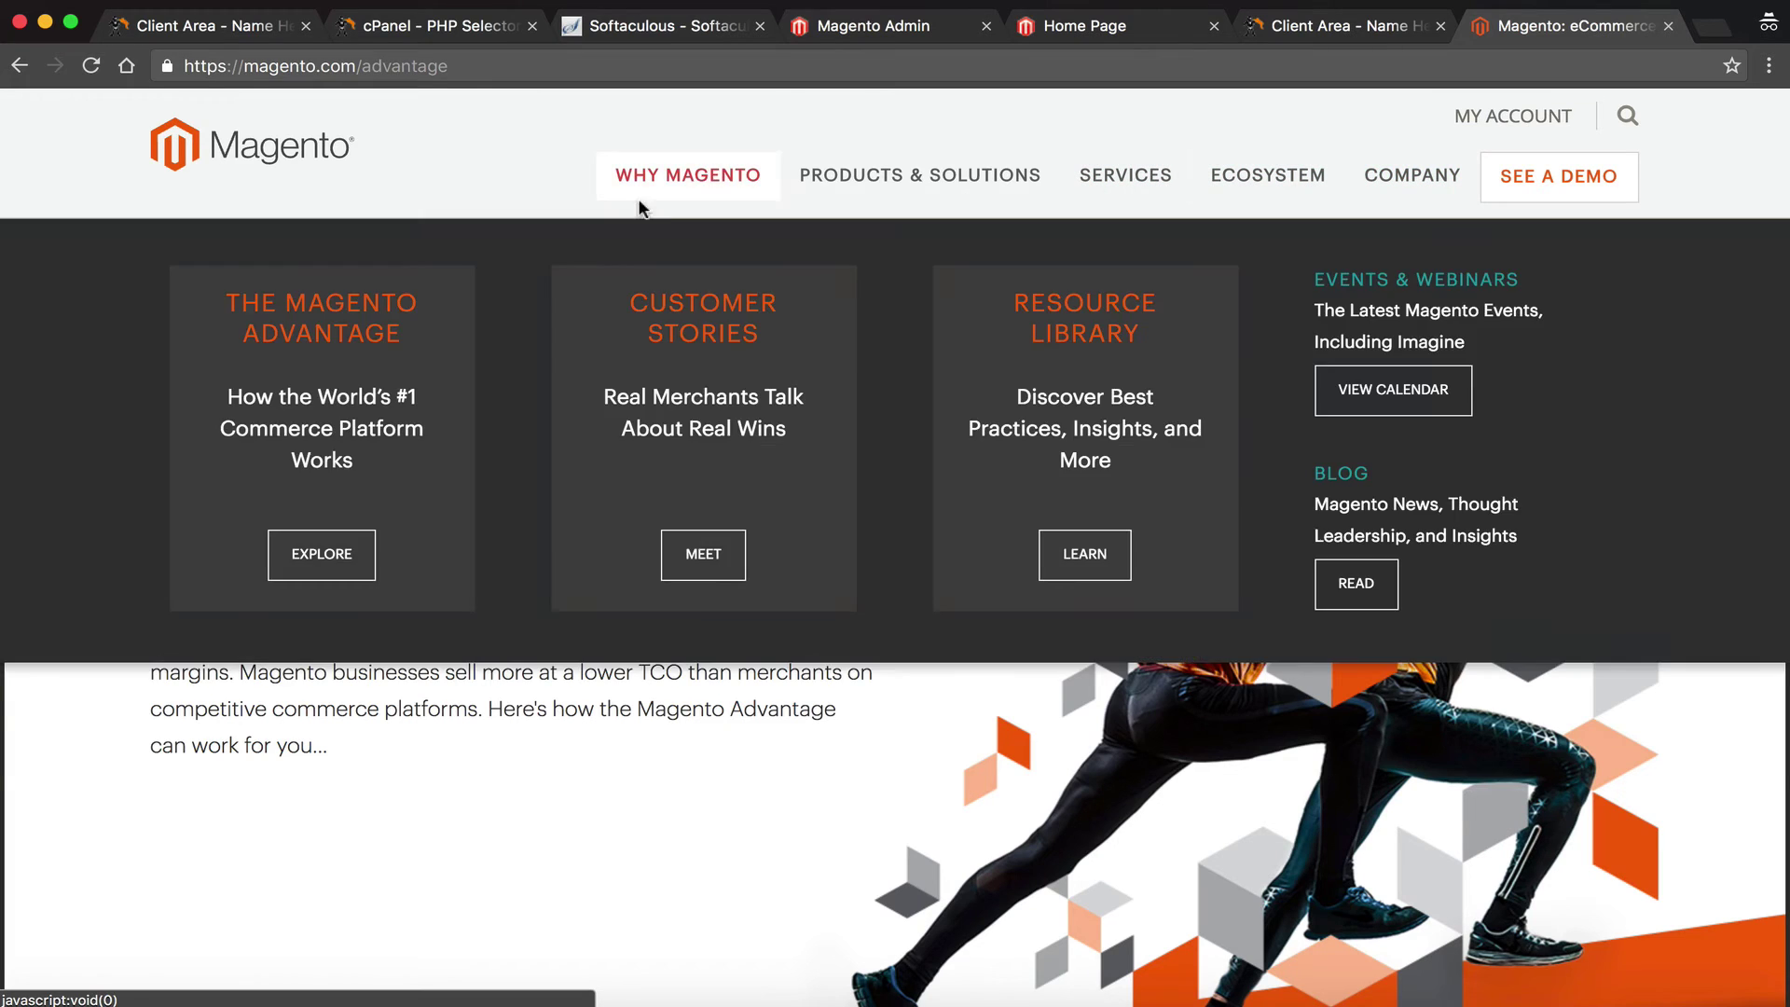
pyautogui.moveTo(804, 169)
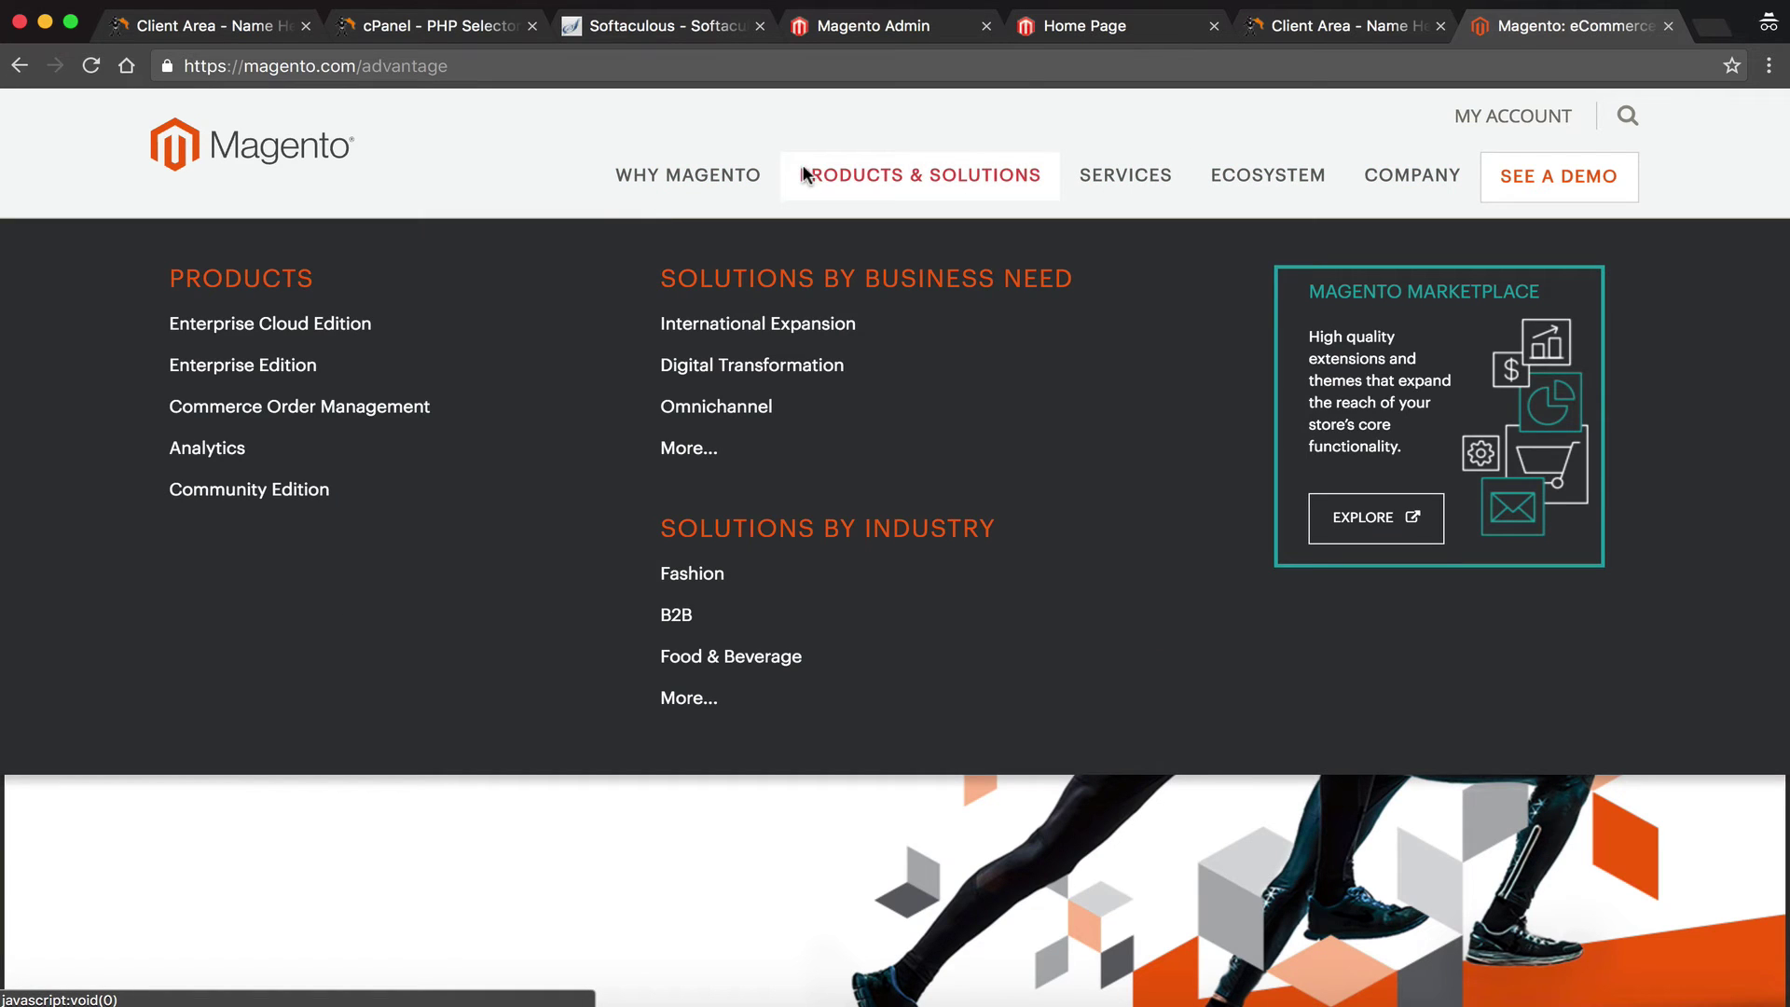
pyautogui.moveTo(718, 160)
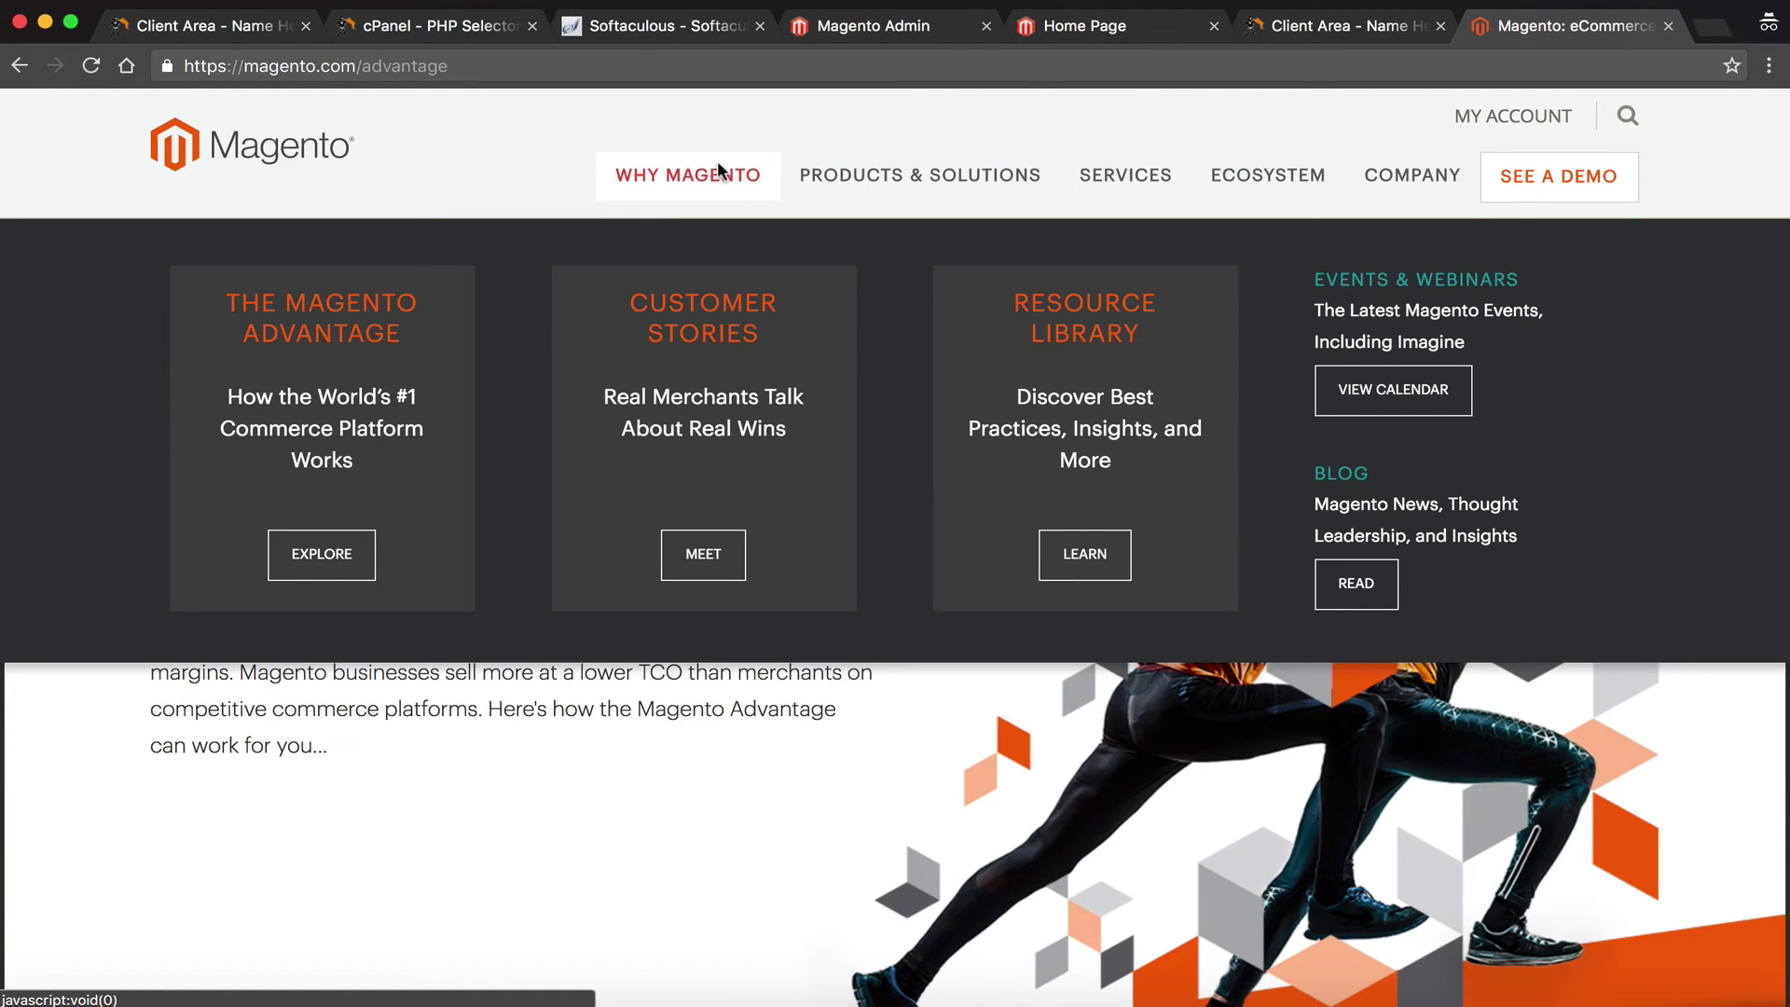
pyautogui.scroll(-5, 664, 424)
pyautogui.scroll(-15, 618, 671)
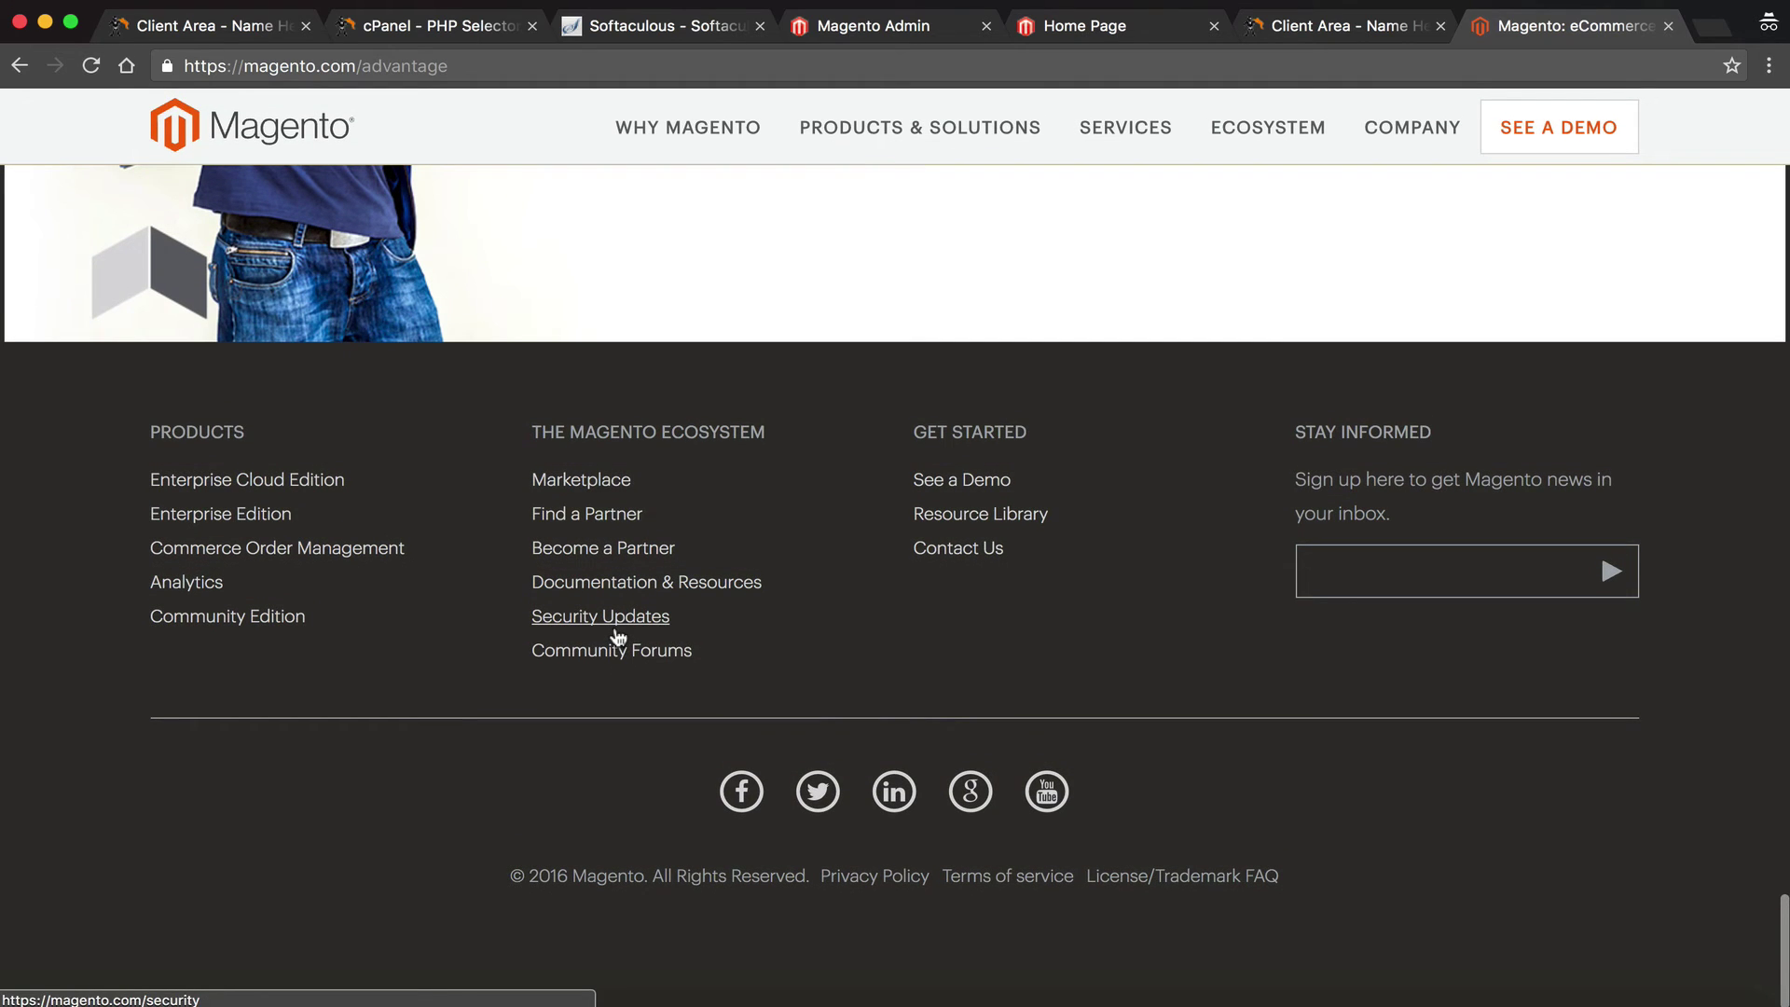
pyautogui.click(608, 651)
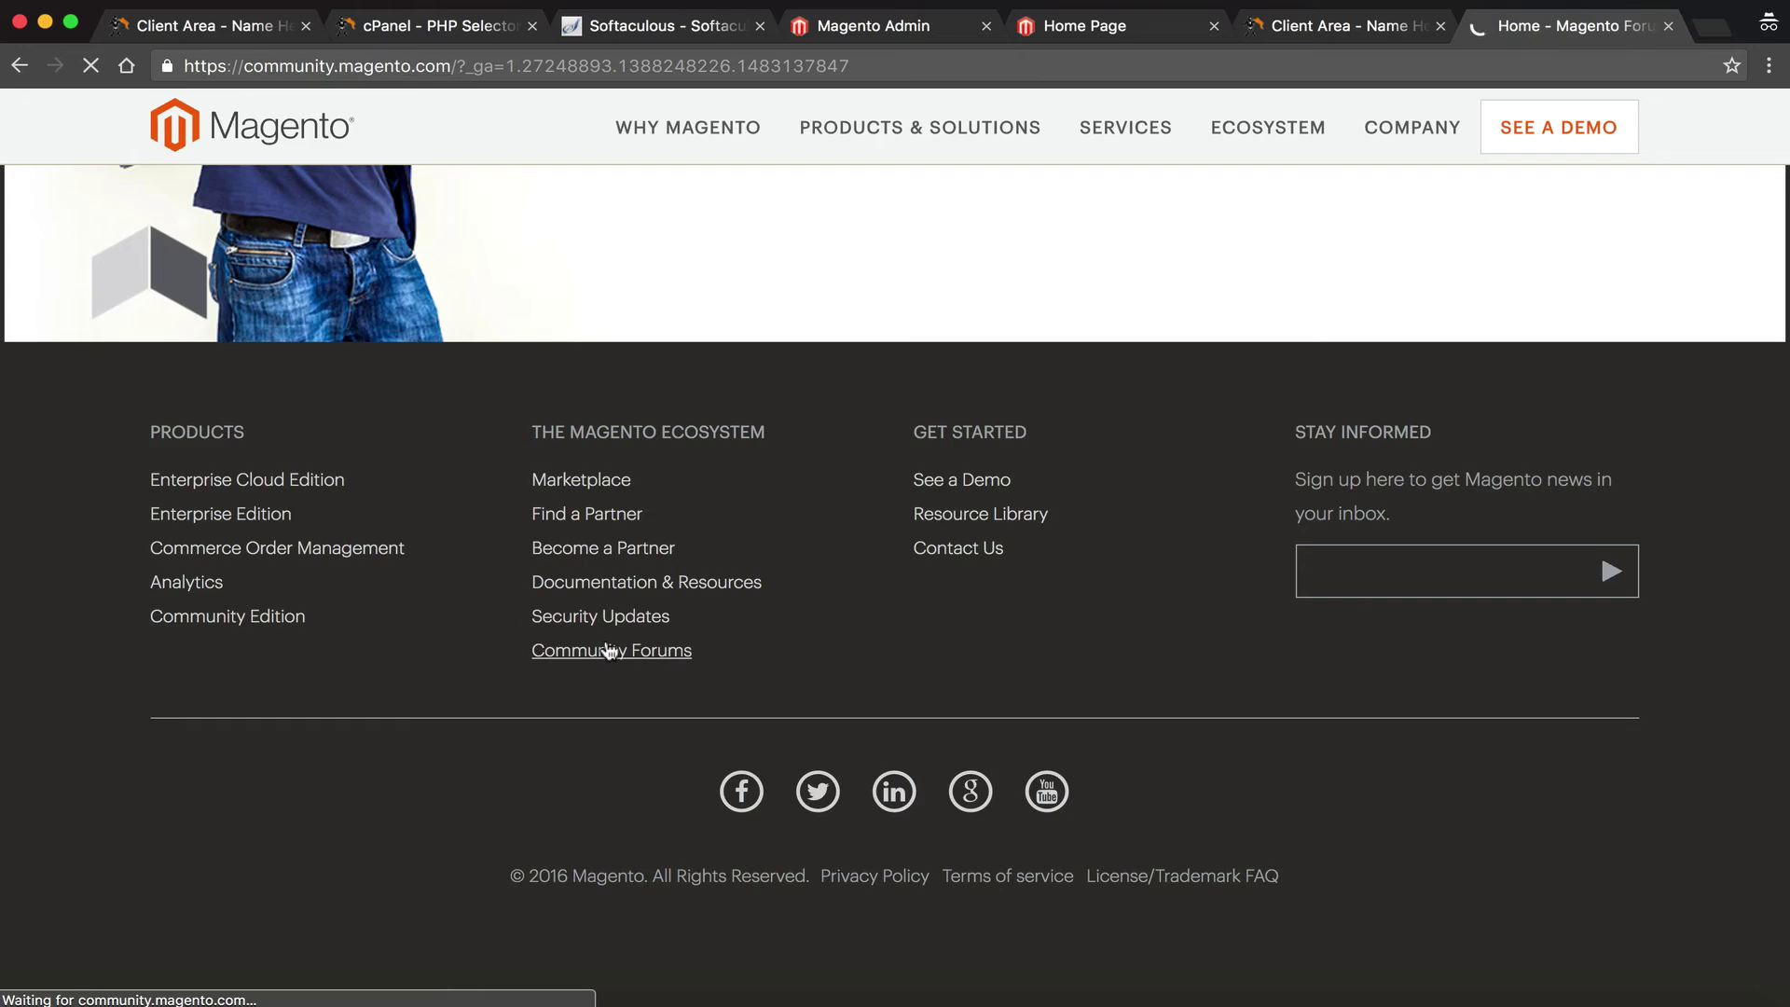
# Scroll through the forum board list and click into the forum search box
pyautogui.scroll(-3, 609, 649)
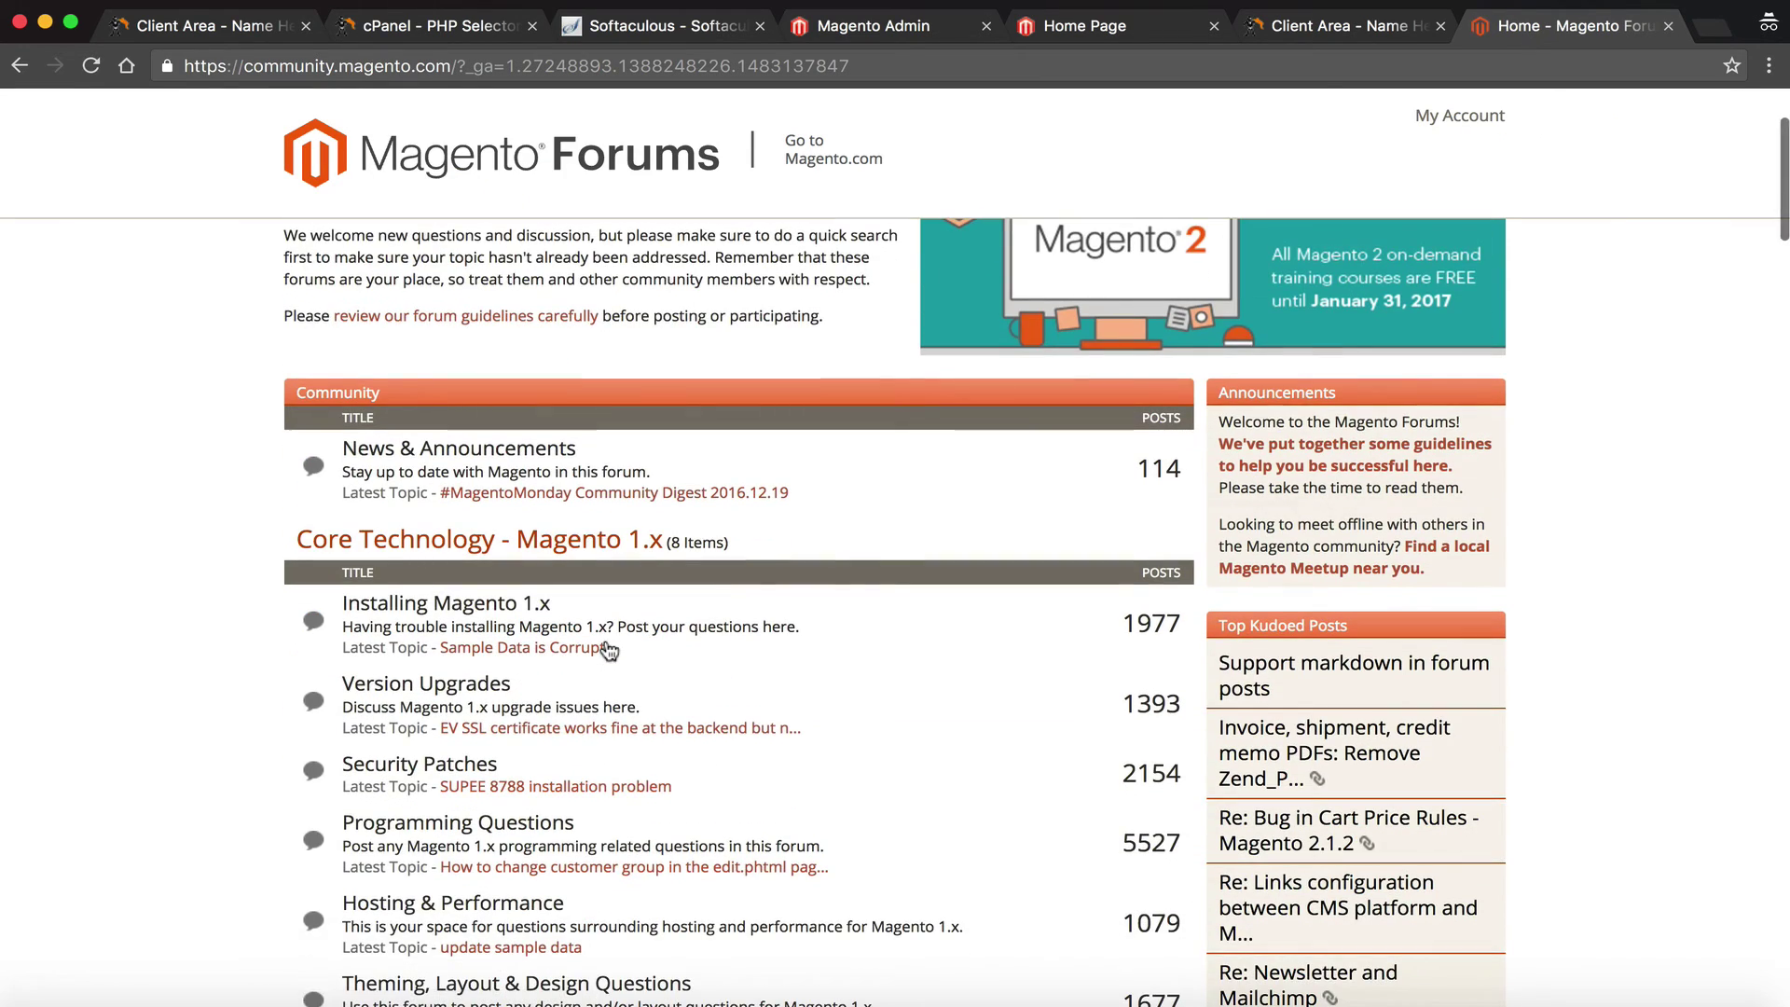
pyautogui.scroll(-2, 608, 649)
pyautogui.scroll(-15, 608, 650)
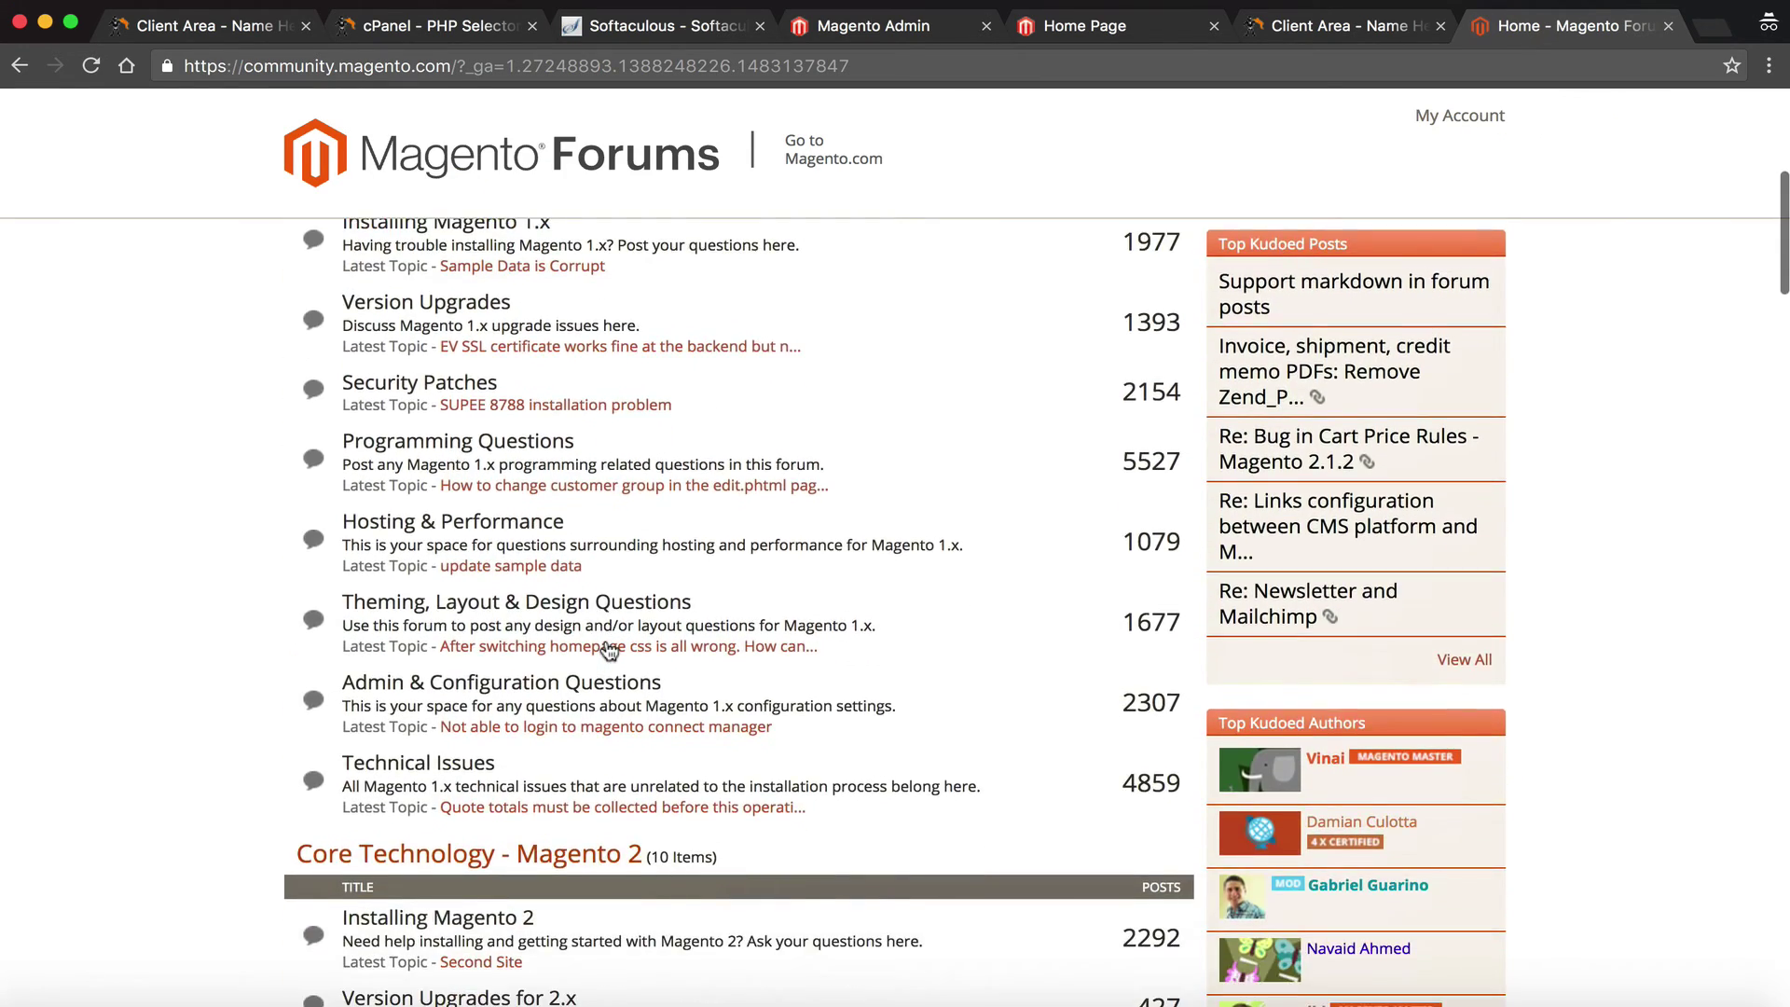
pyautogui.scroll(-11, 608, 650)
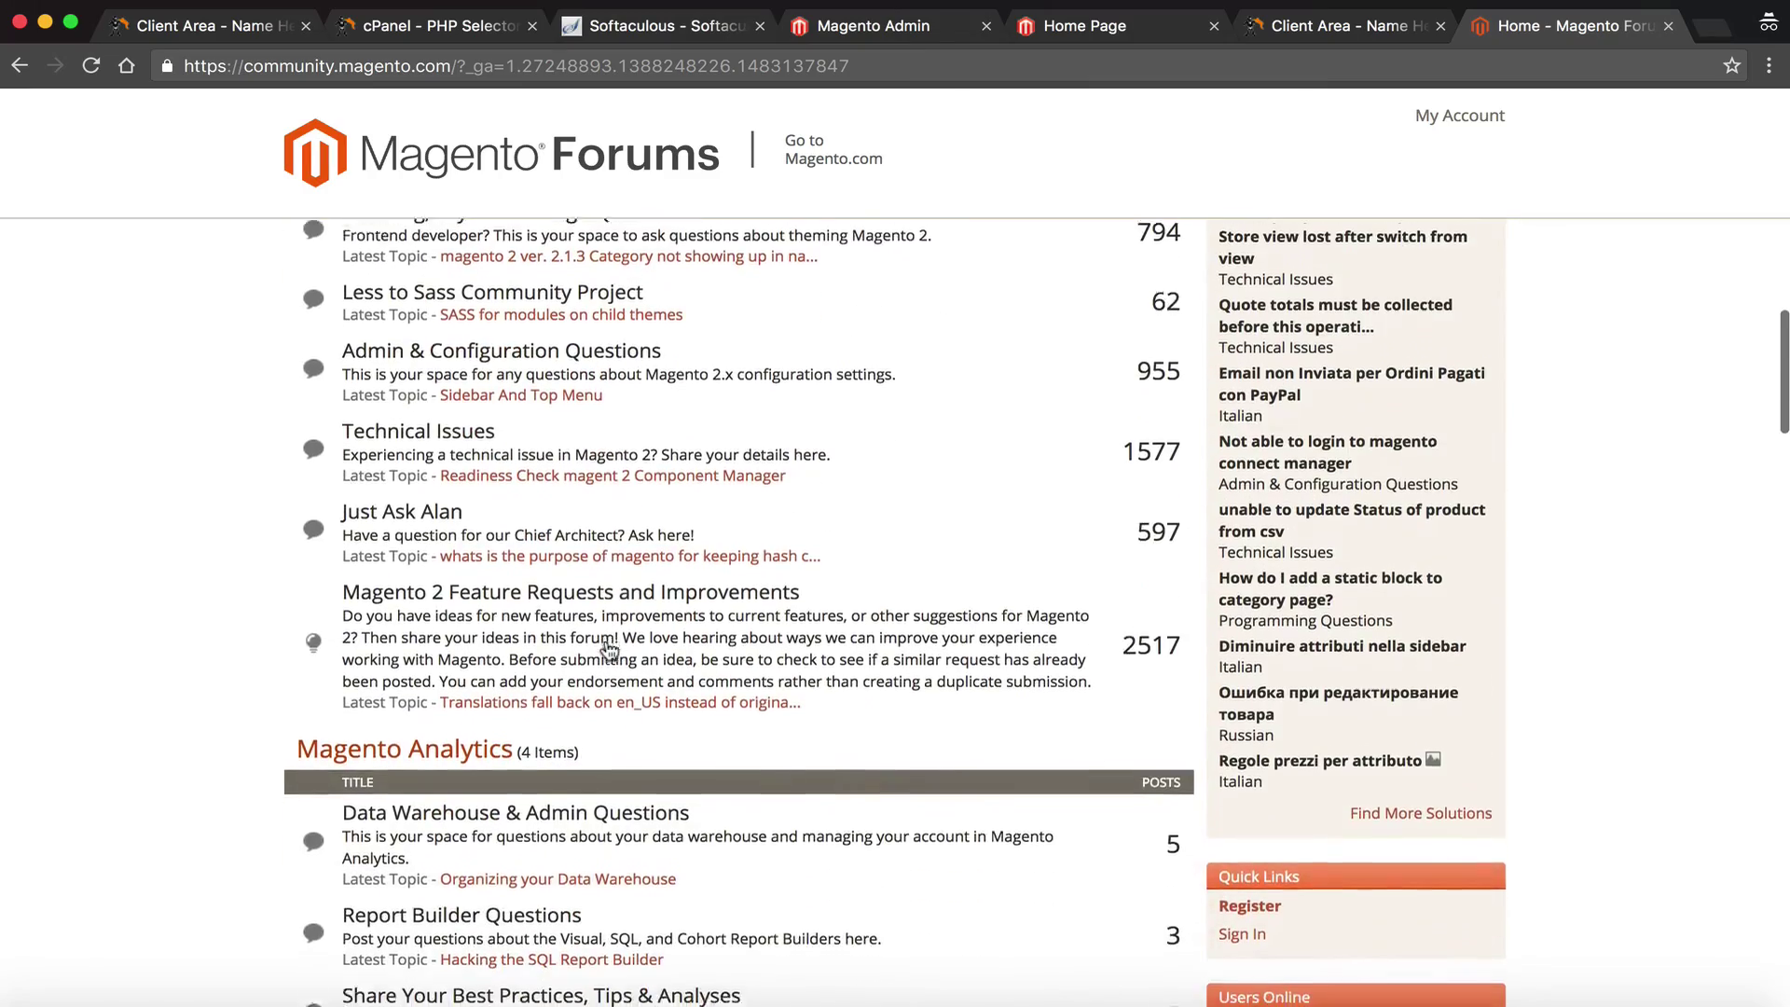
pyautogui.scroll(20, 609, 650)
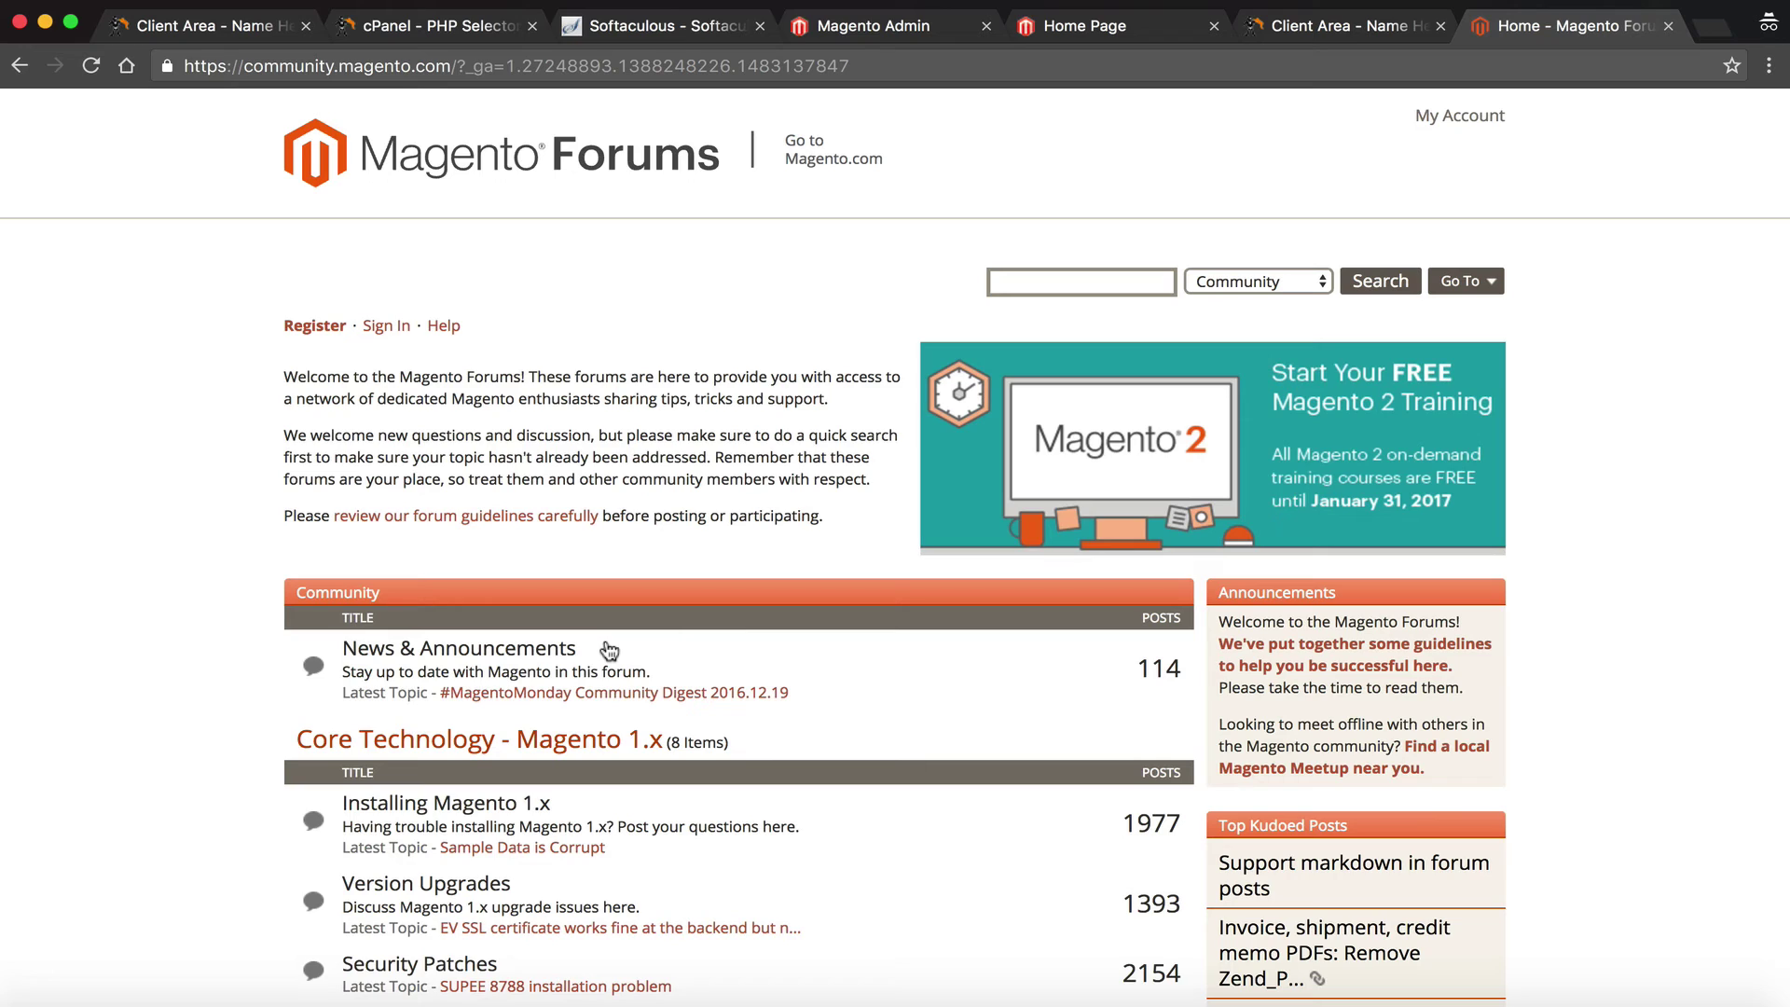
pyautogui.click(1046, 283)
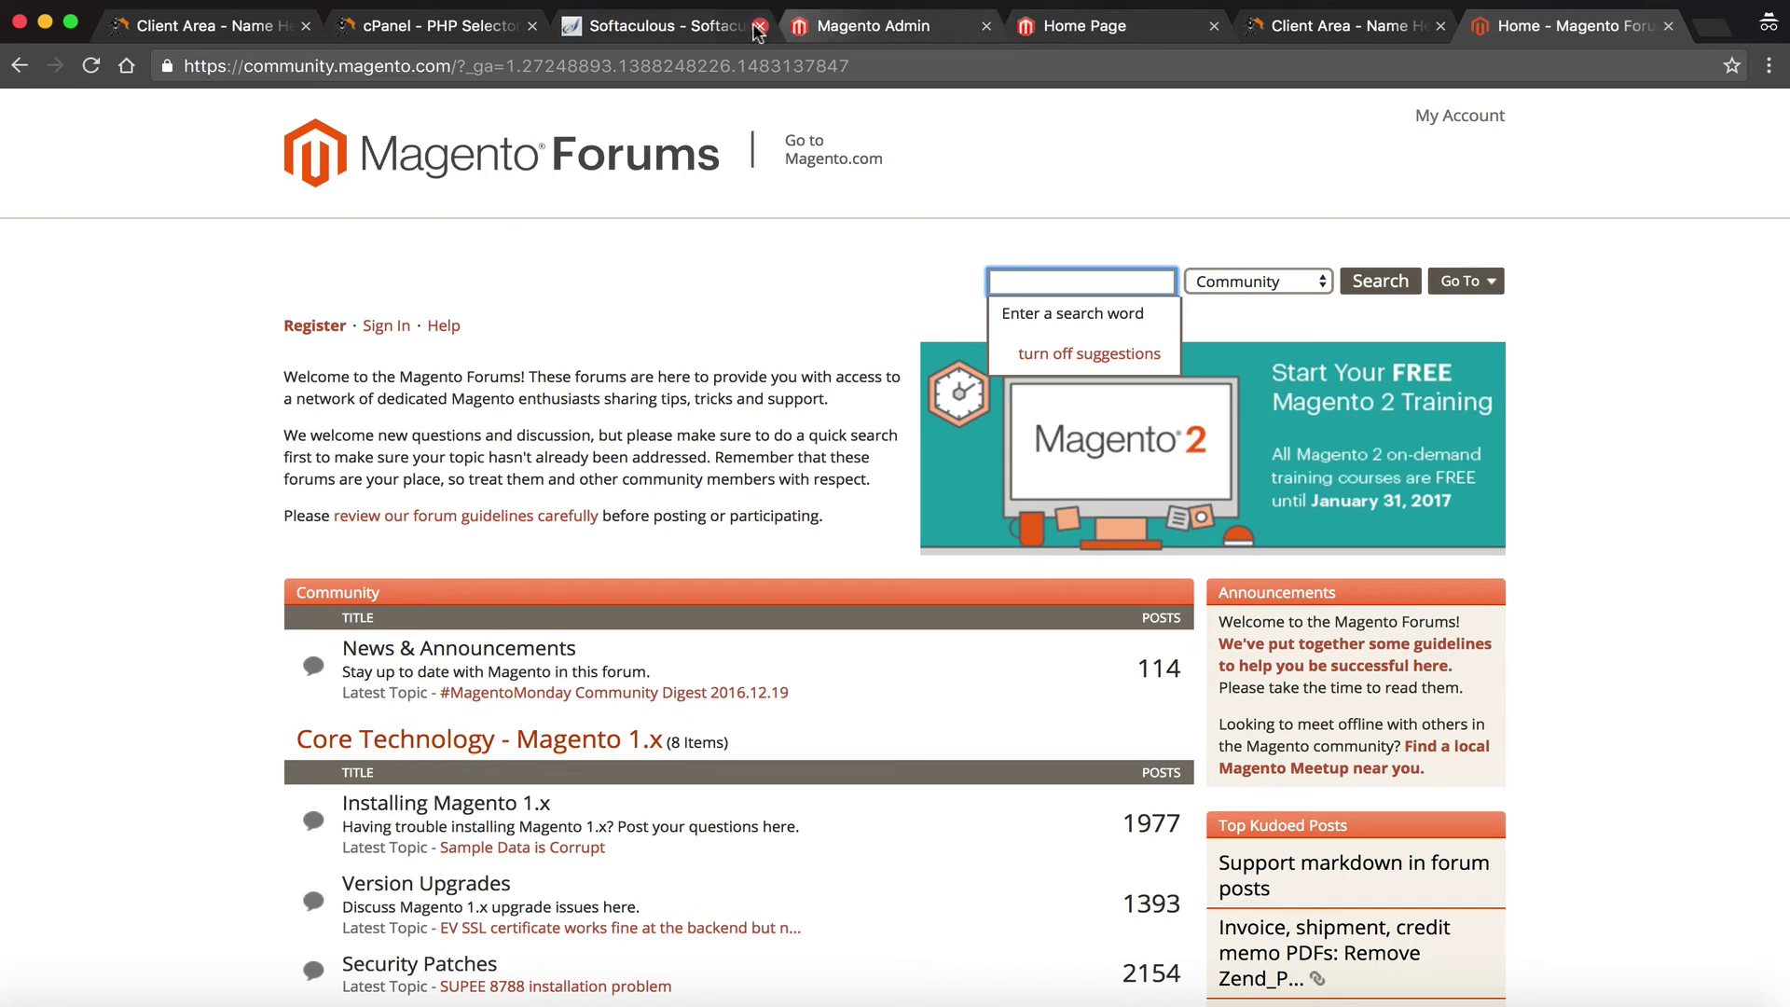
# Revisit the Softaculous success page and admin sign-in page, ending on the Luma storefront home page
pyautogui.click(719, 24)
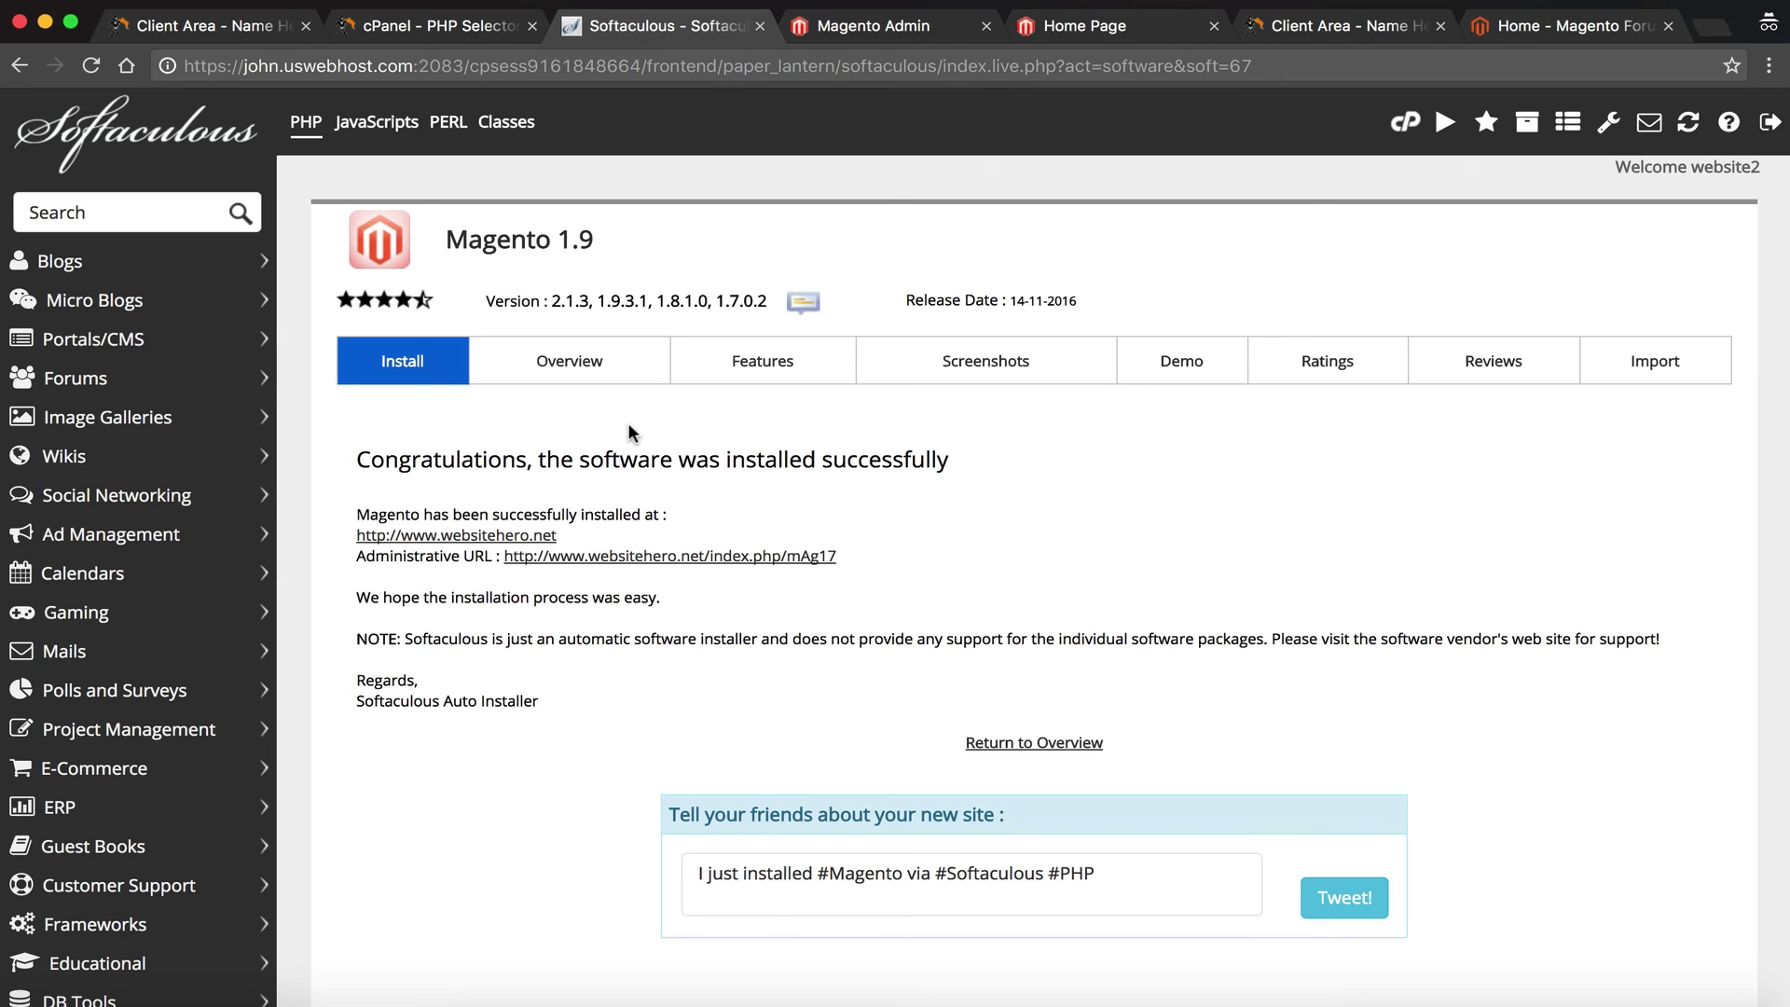
pyautogui.click(1130, 19)
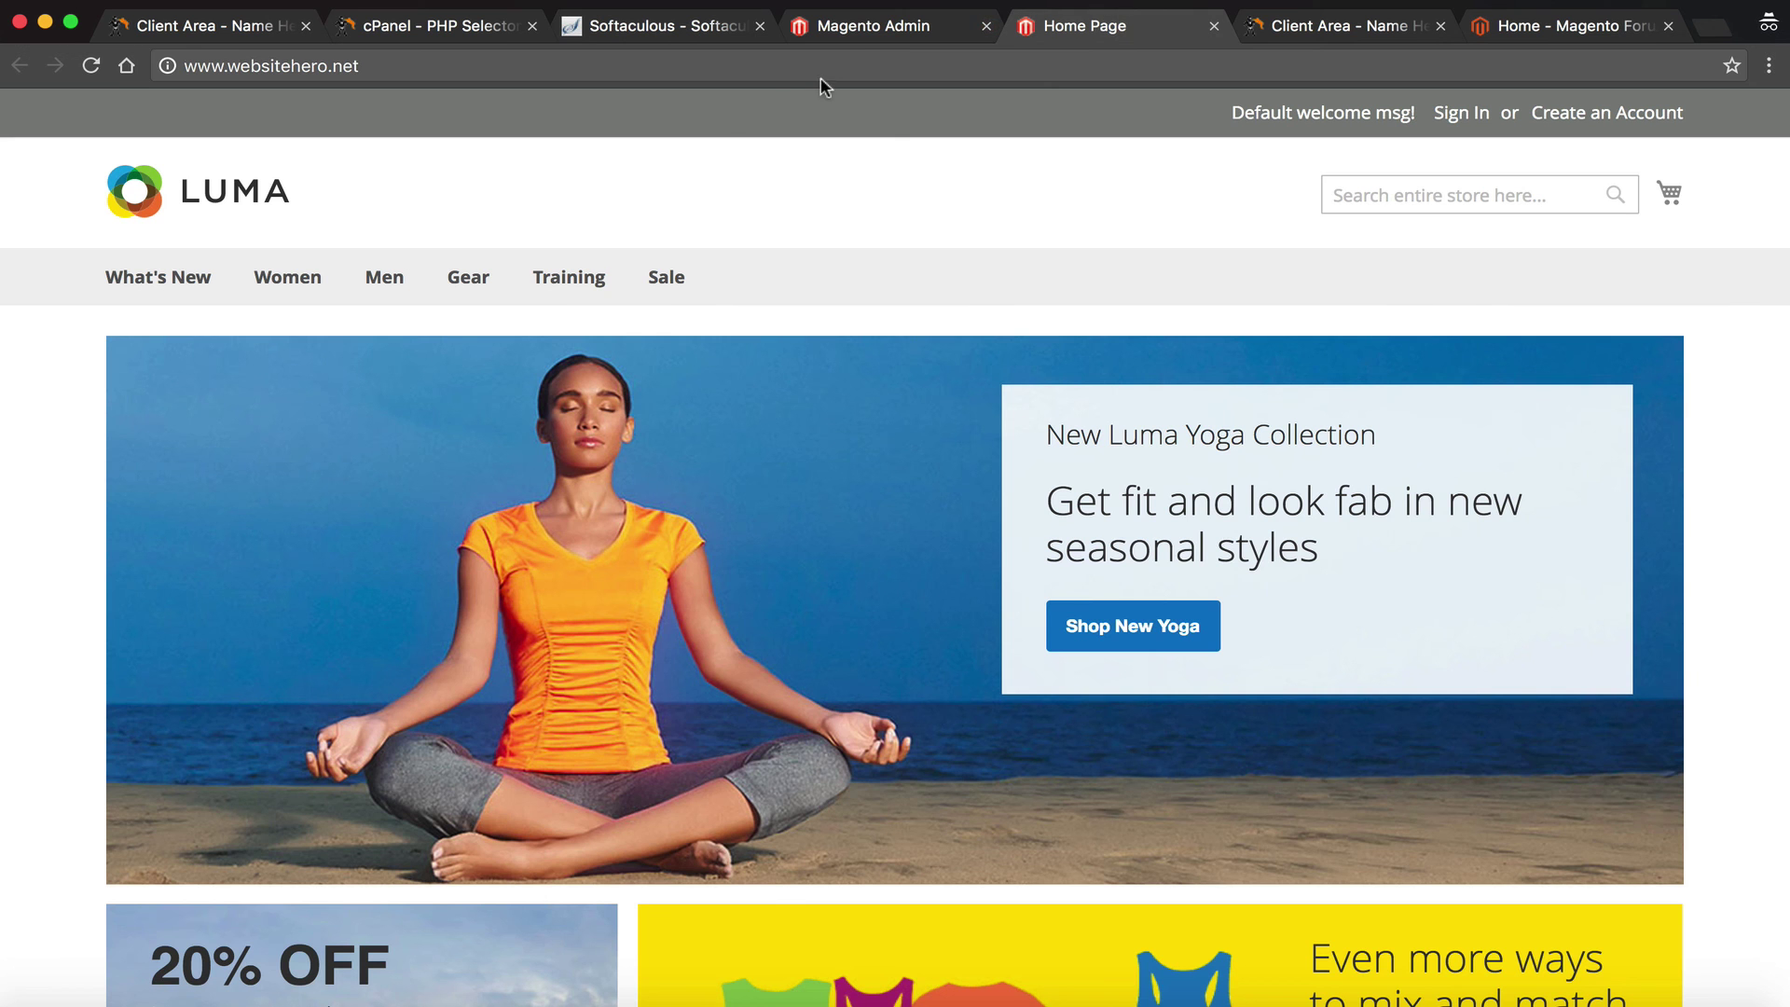
pyautogui.click(836, 42)
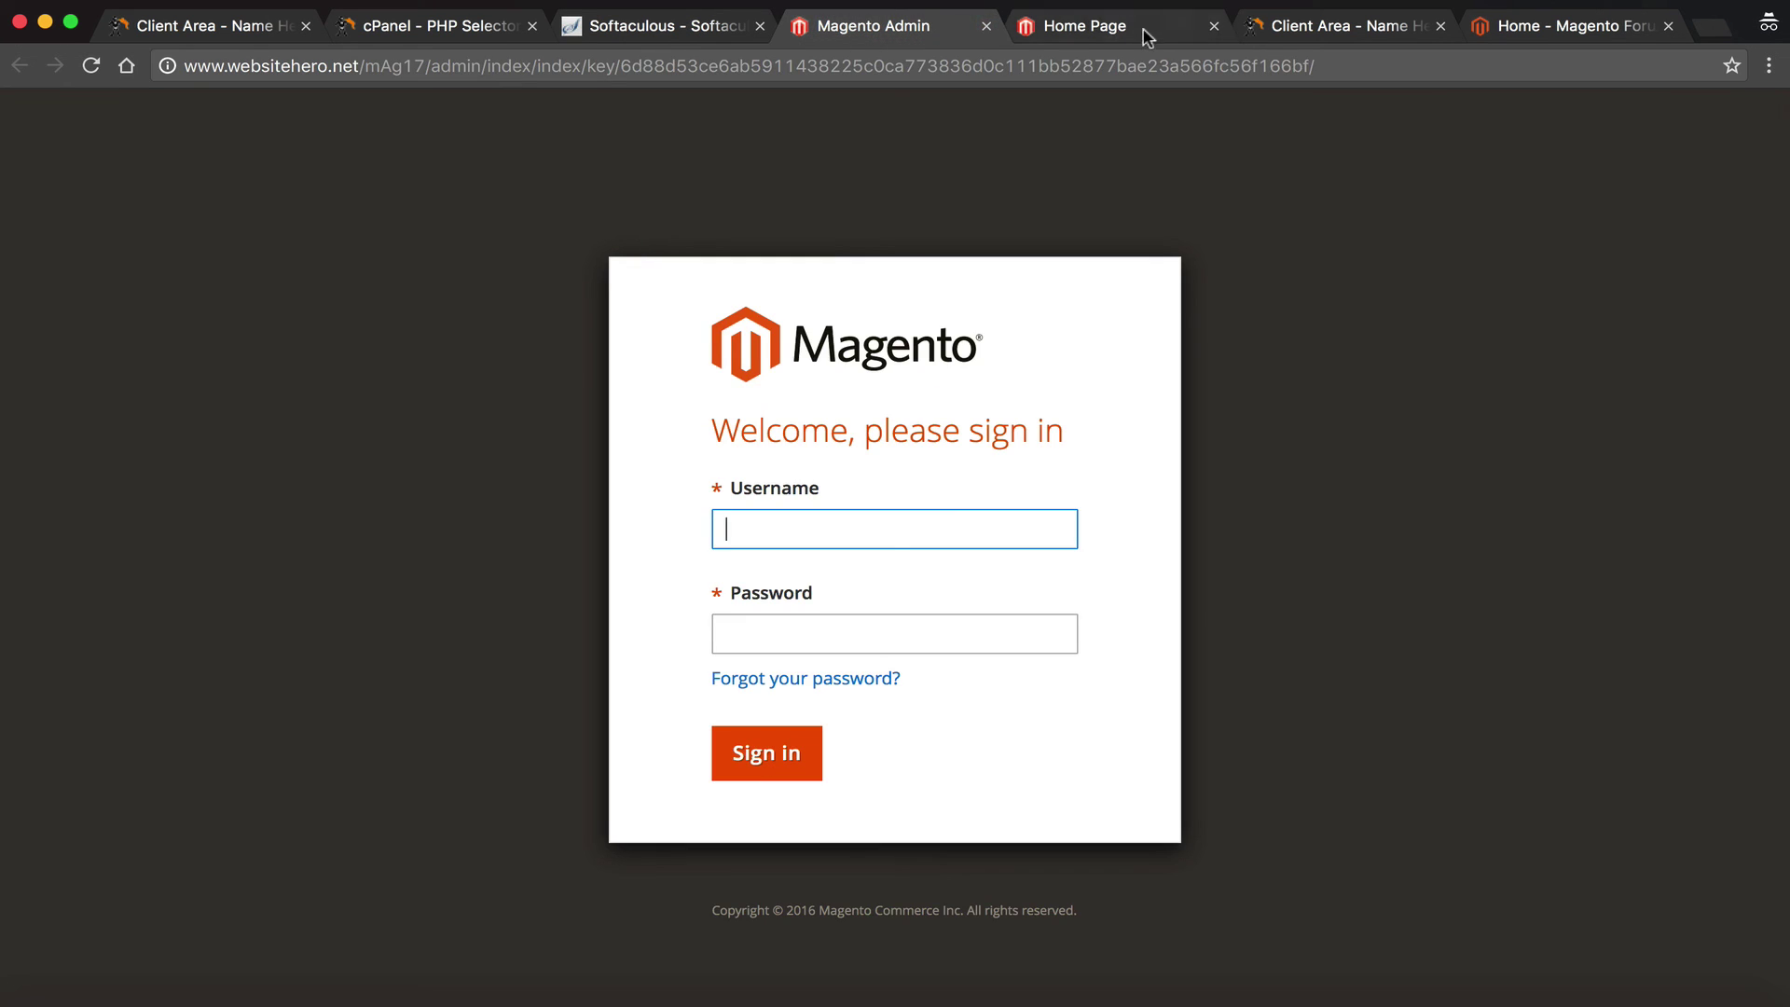
pyautogui.click(1148, 36)
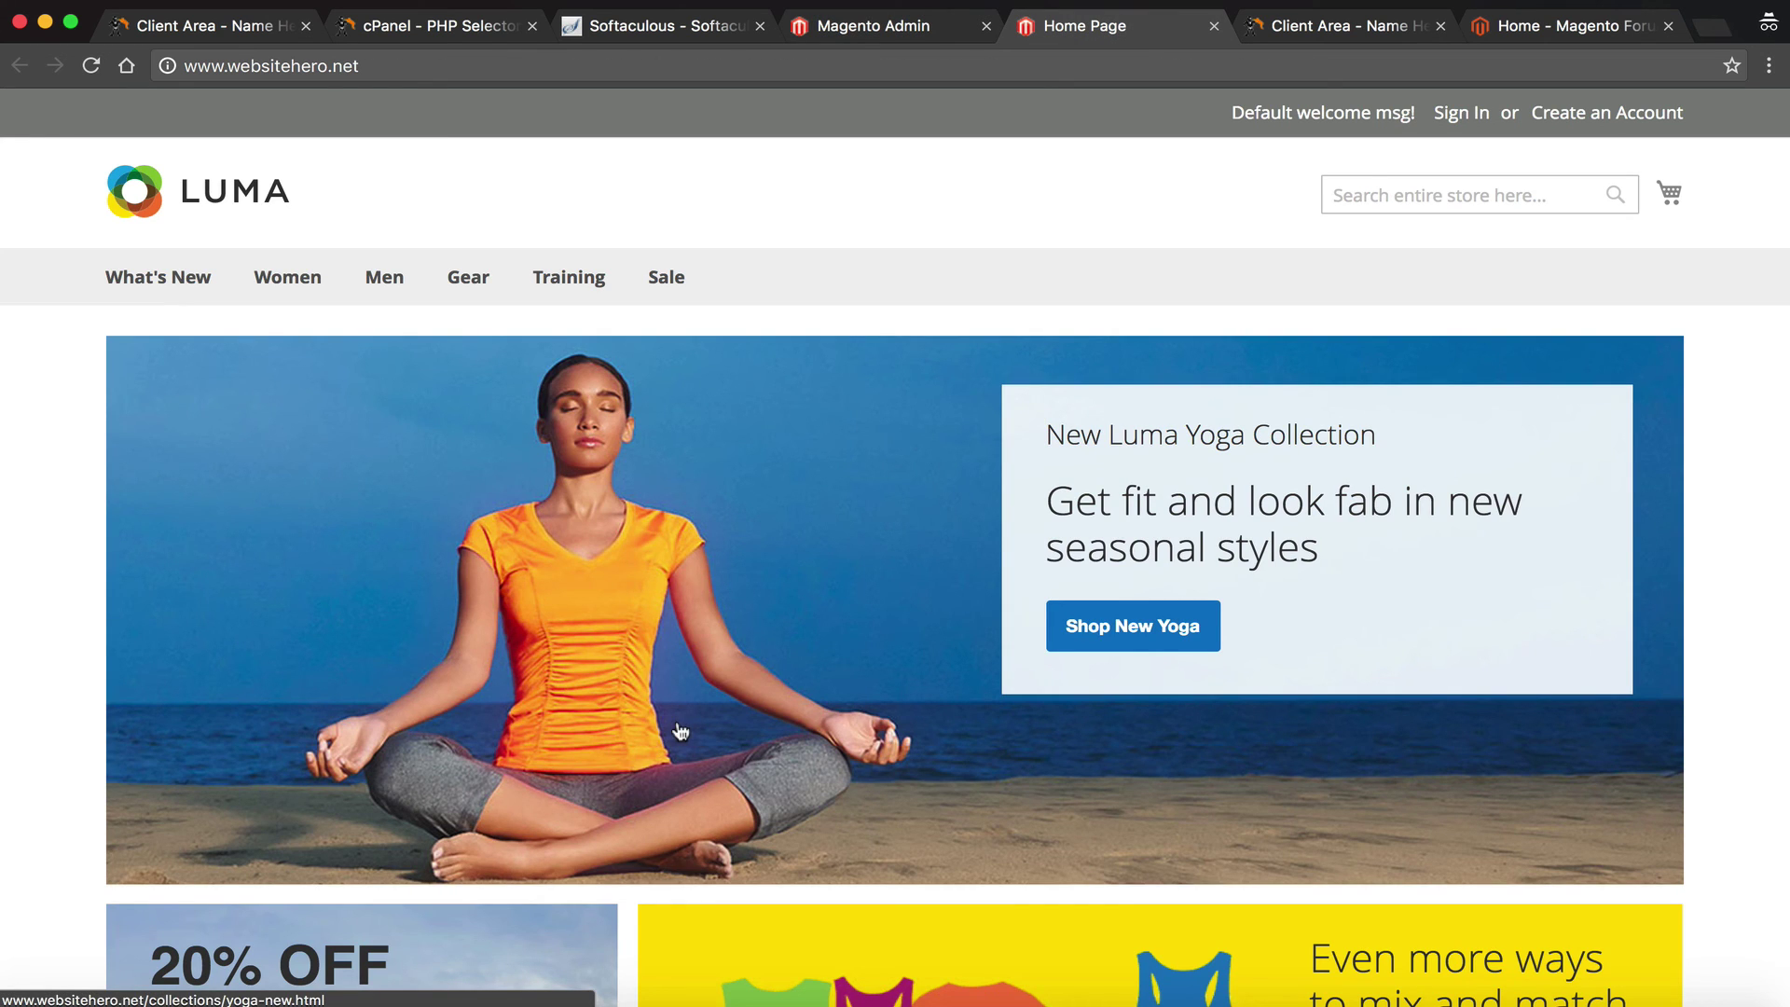